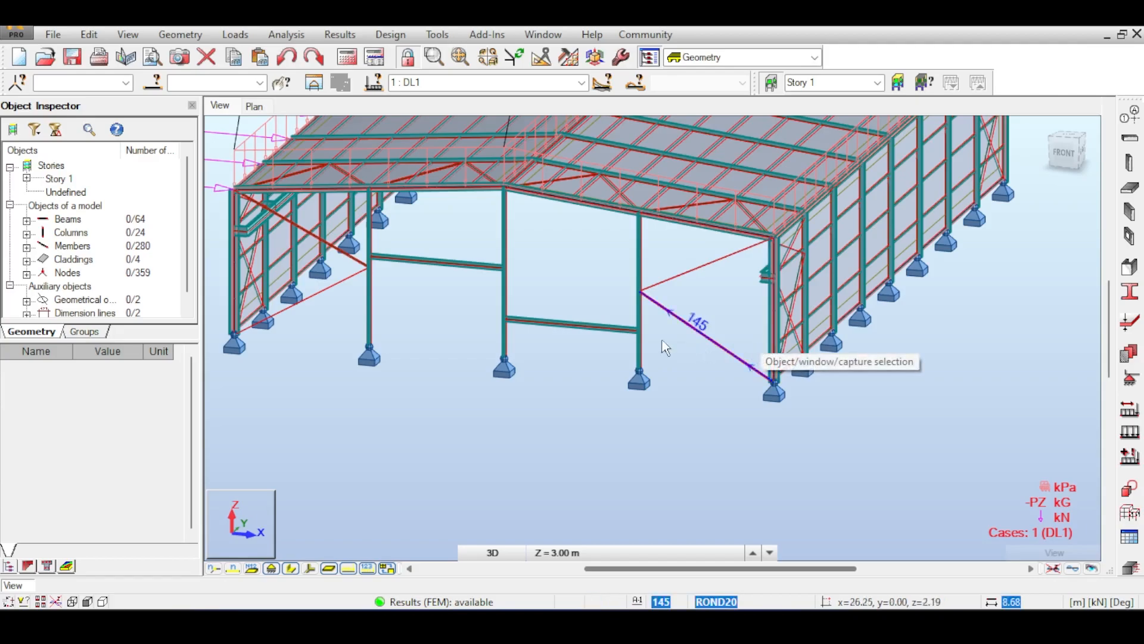
Orbit, zoom and pan around the warehouse model to inspect the frame from several angles.
middle_click_drag(270, 288, 331, 316)
middle_click_drag(607, 249, 559, 280)
left_click_drag(1071, 145, 1061, 155)
middle_click_drag(739, 173, 697, 191, "shift")
middle_click_drag(757, 340, 864, 292, "shift")
middle_click_drag(801, 310, 826, 264)
scroll(826, 265, "down", 2)
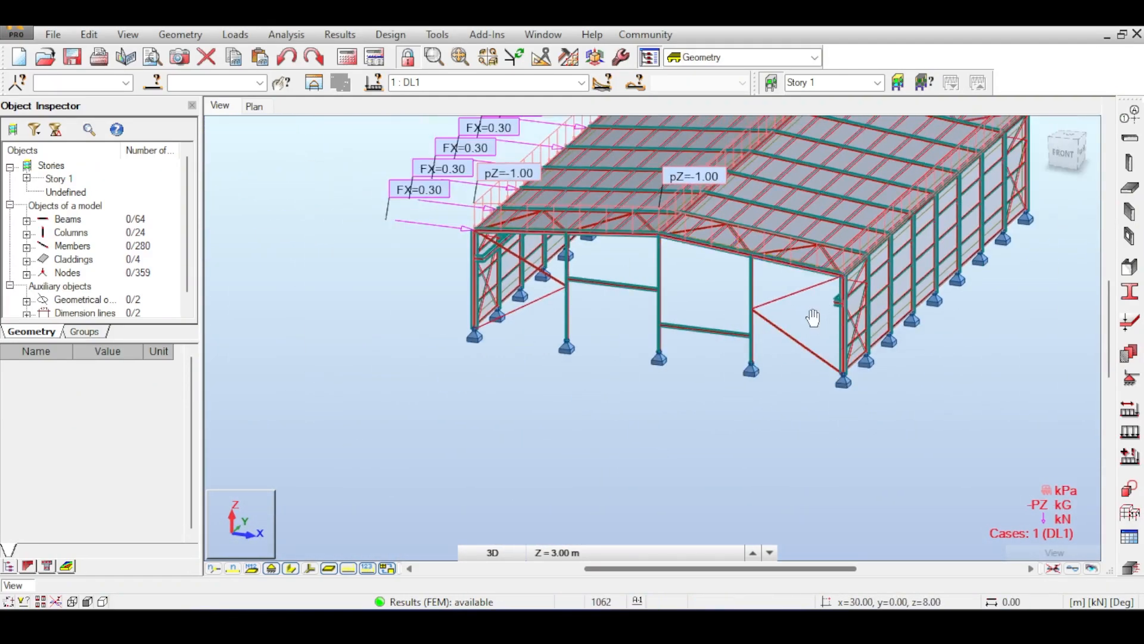
middle_click_drag(810, 321, 794, 342)
scroll(899, 334, "up", 2)
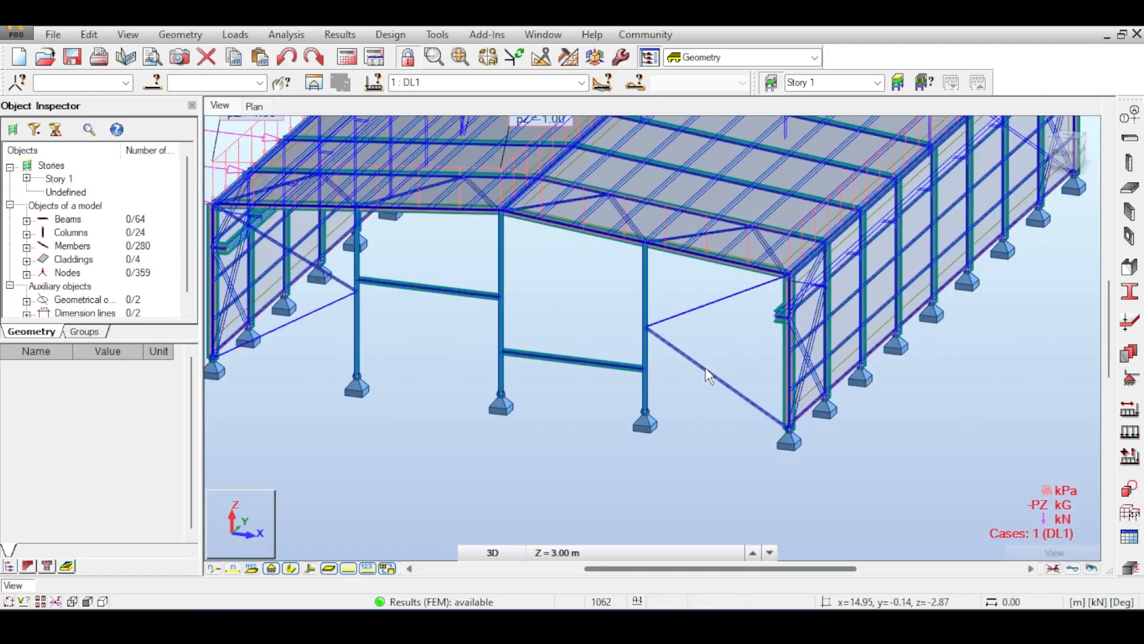
middle_click_drag(715, 338, 751, 347)
scroll(753, 350, "down", 2)
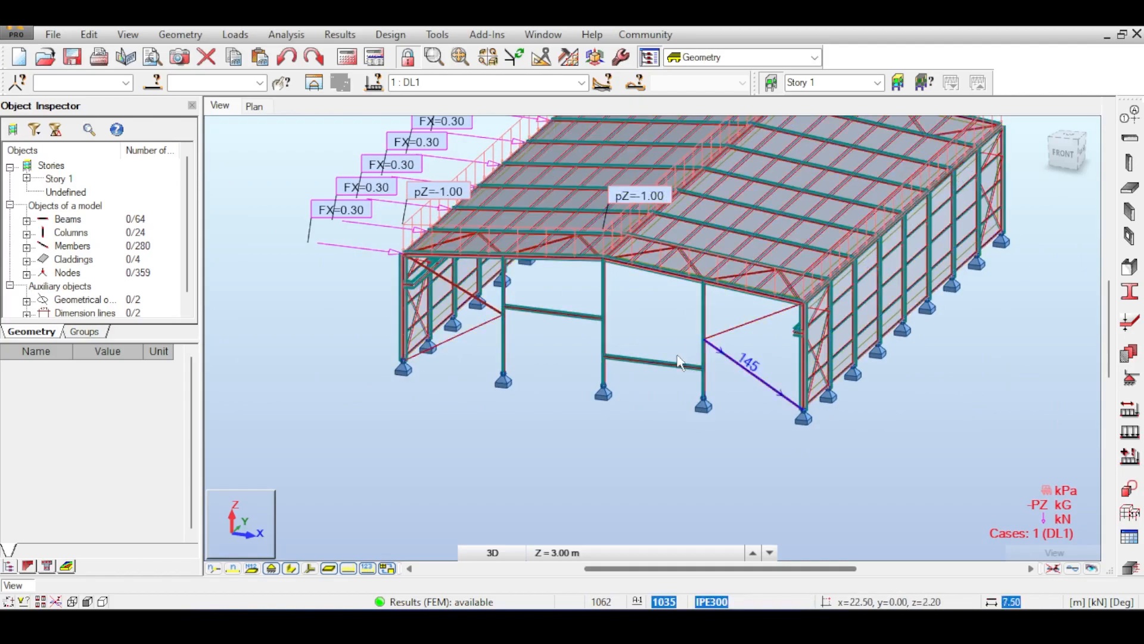
middle_click_drag(668, 319, 634, 353)
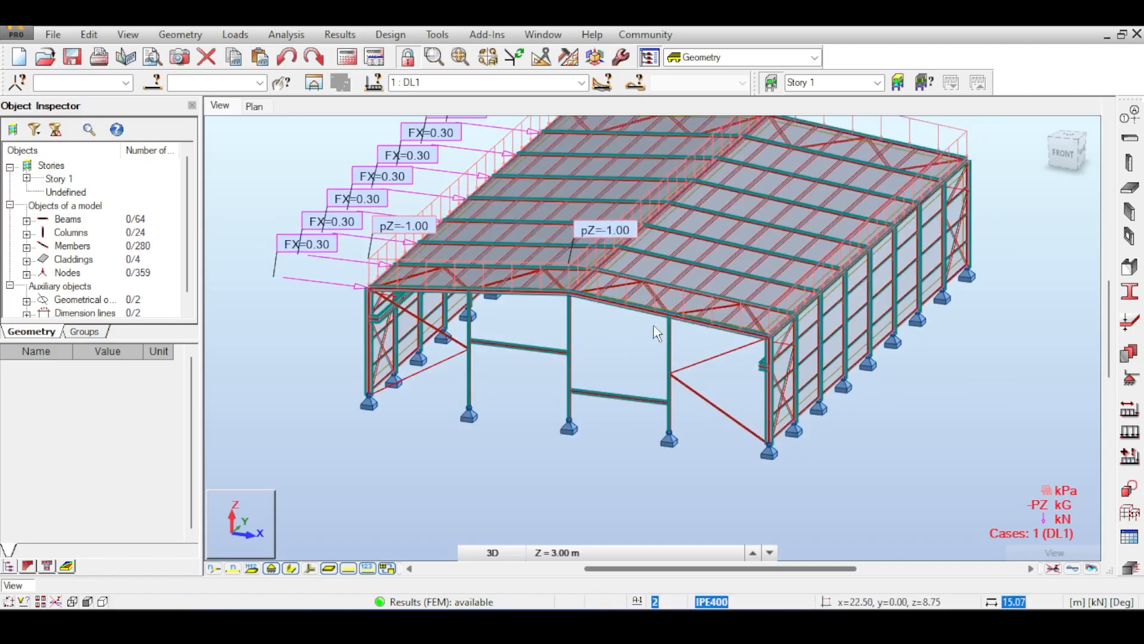
scroll(656, 301, "up", 3)
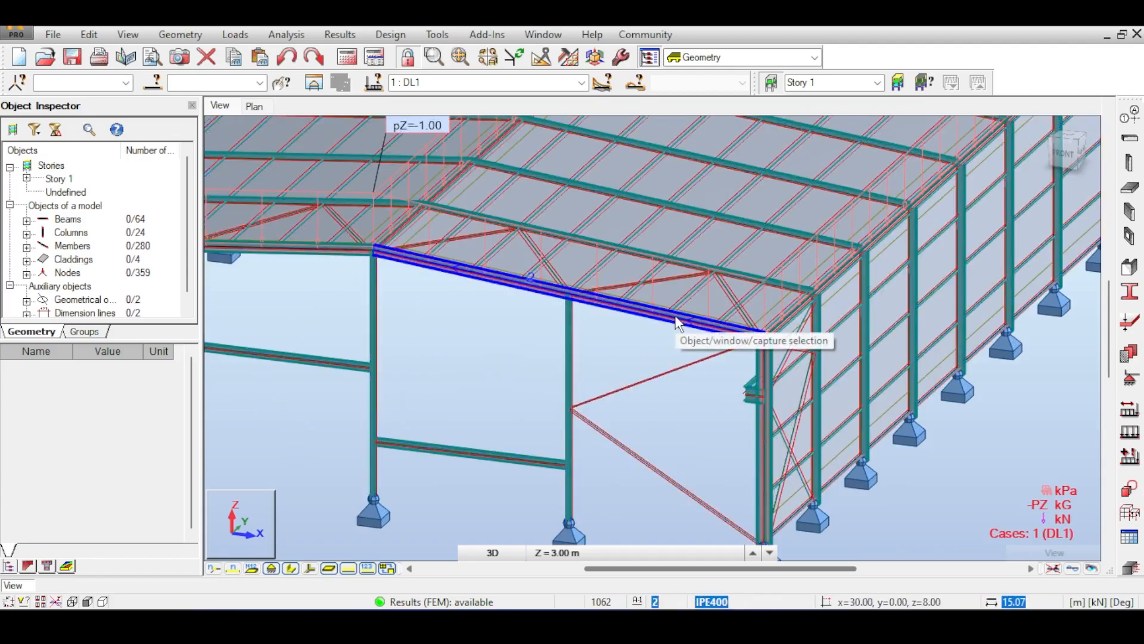
scroll(732, 358, "up", 2)
scroll(734, 362, "down", 3)
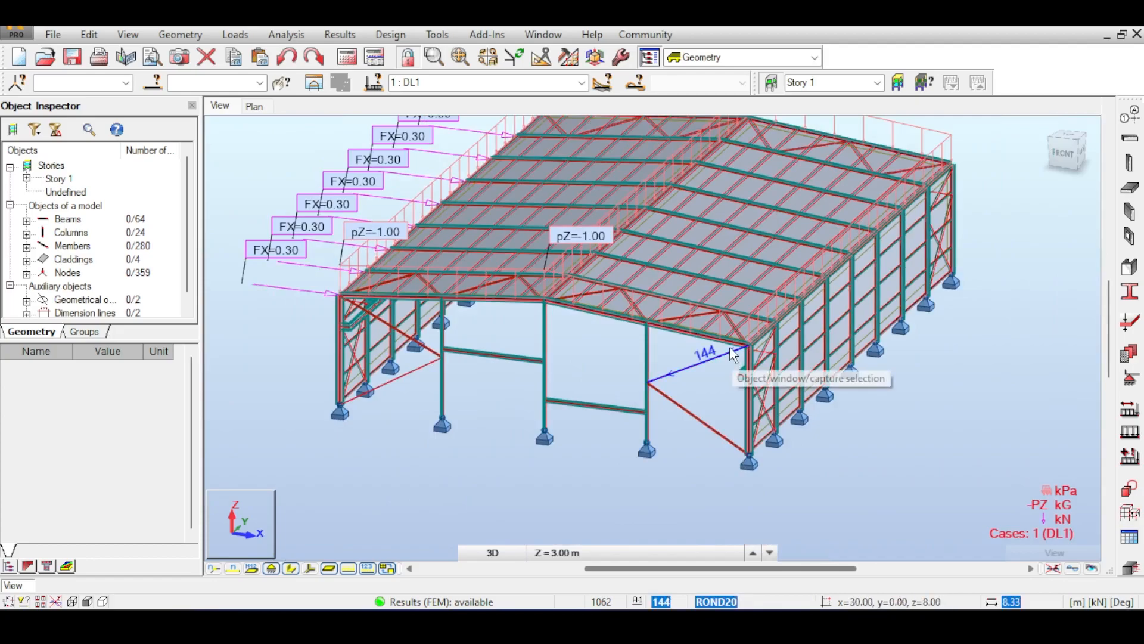
scroll(735, 360, "up", 3)
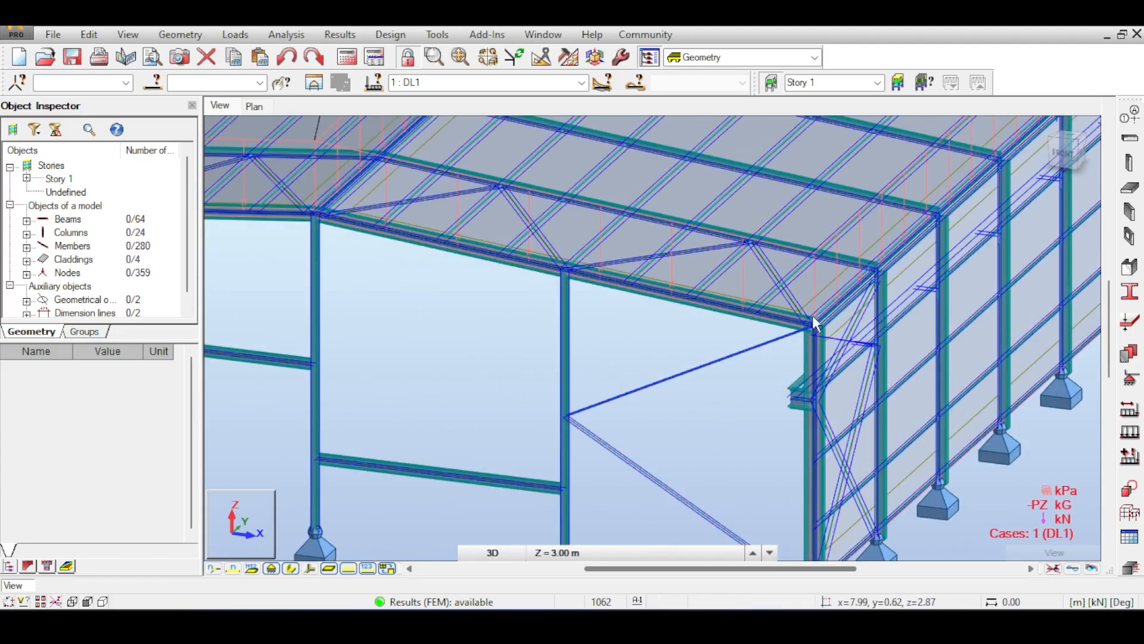
scroll(800, 331, "down", 5)
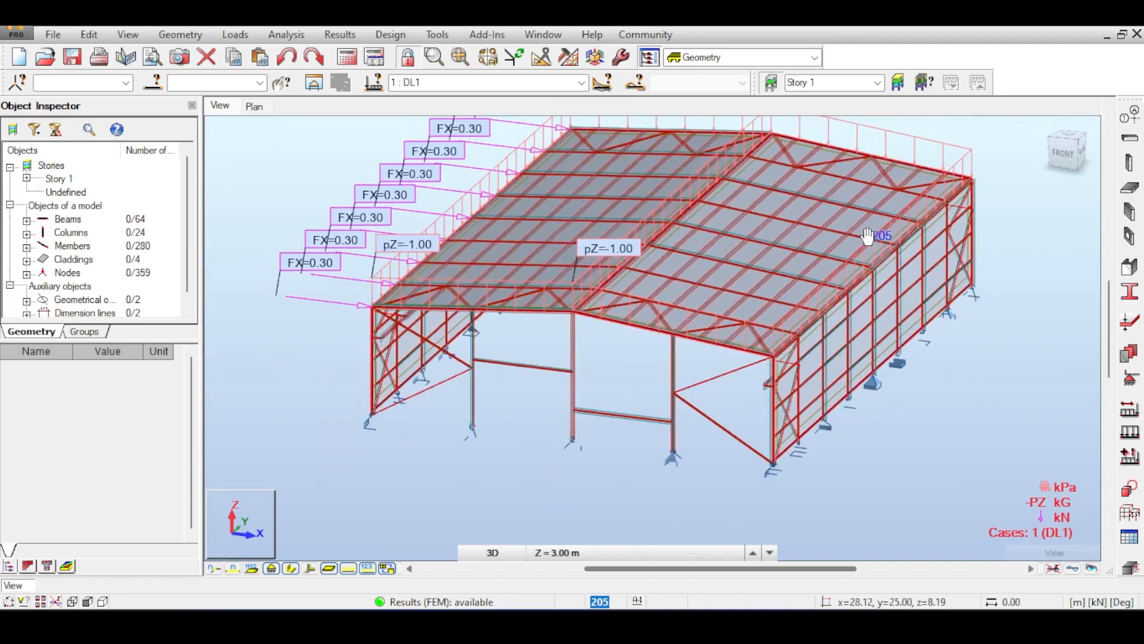
scroll(696, 280, "up", 3)
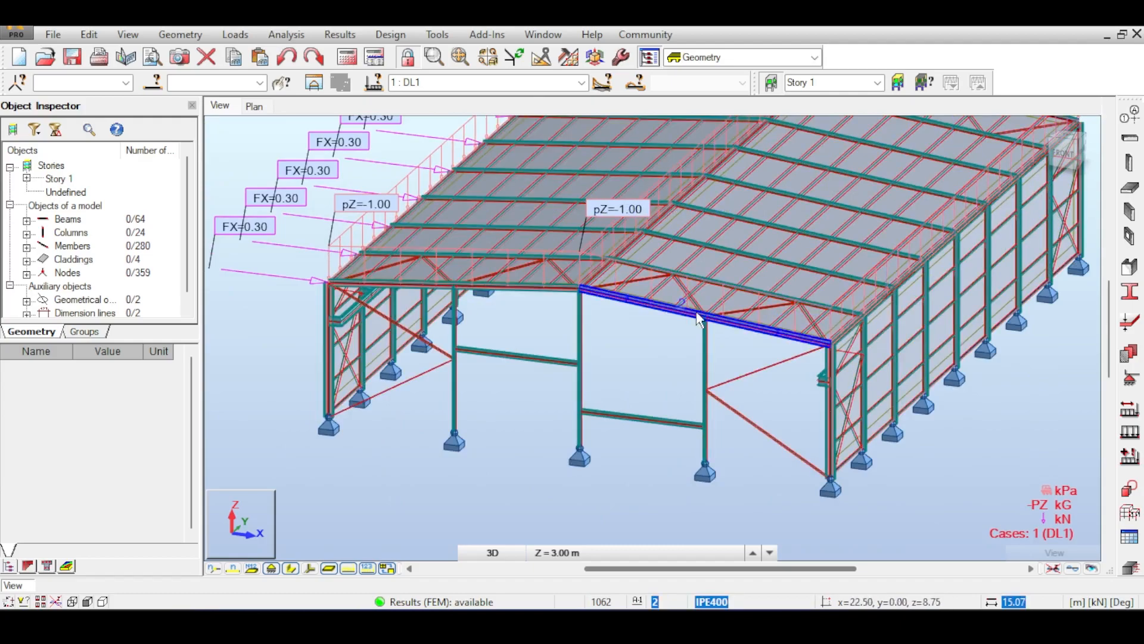
scroll(699, 319, "down", 2)
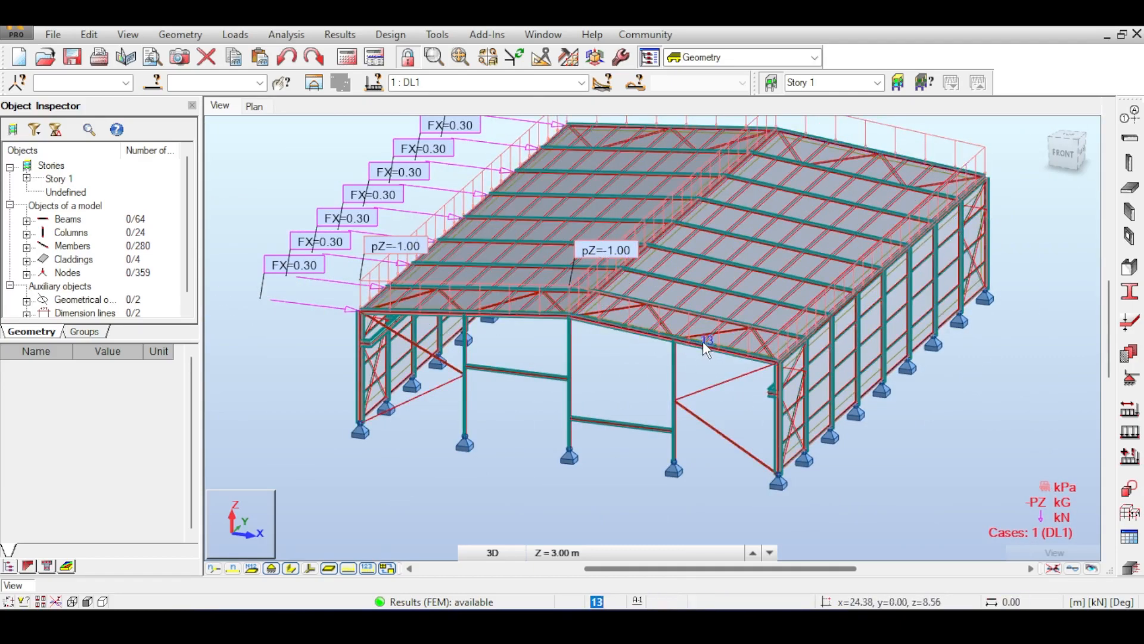
scroll(703, 342, "up", 2)
scroll(703, 339, "down", 3)
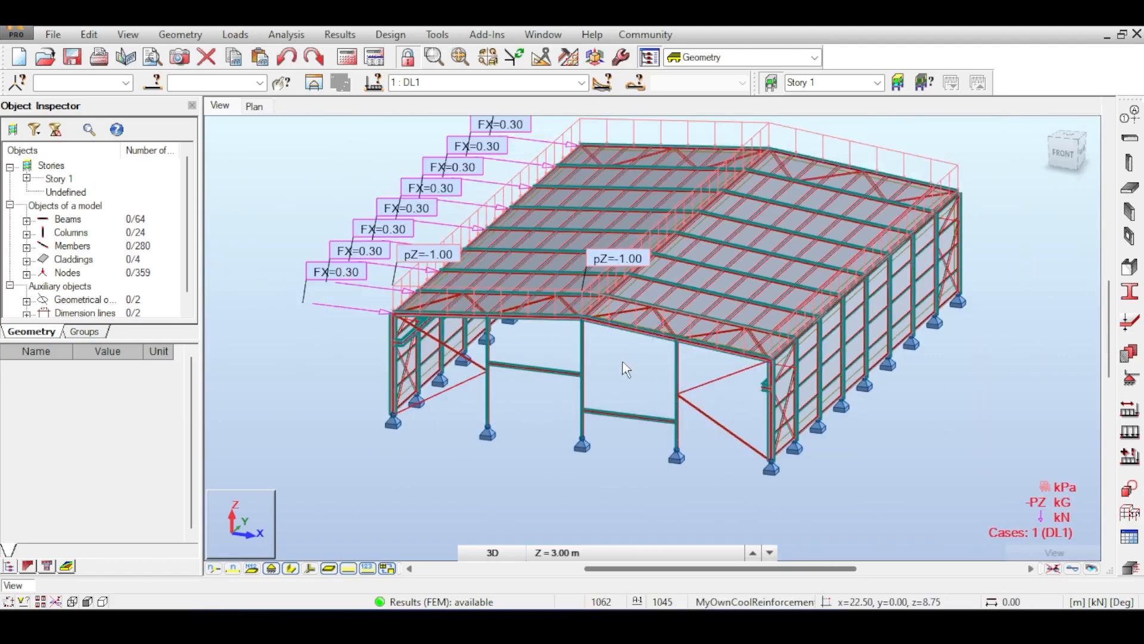
middle_click_drag(624, 358, 615, 394)
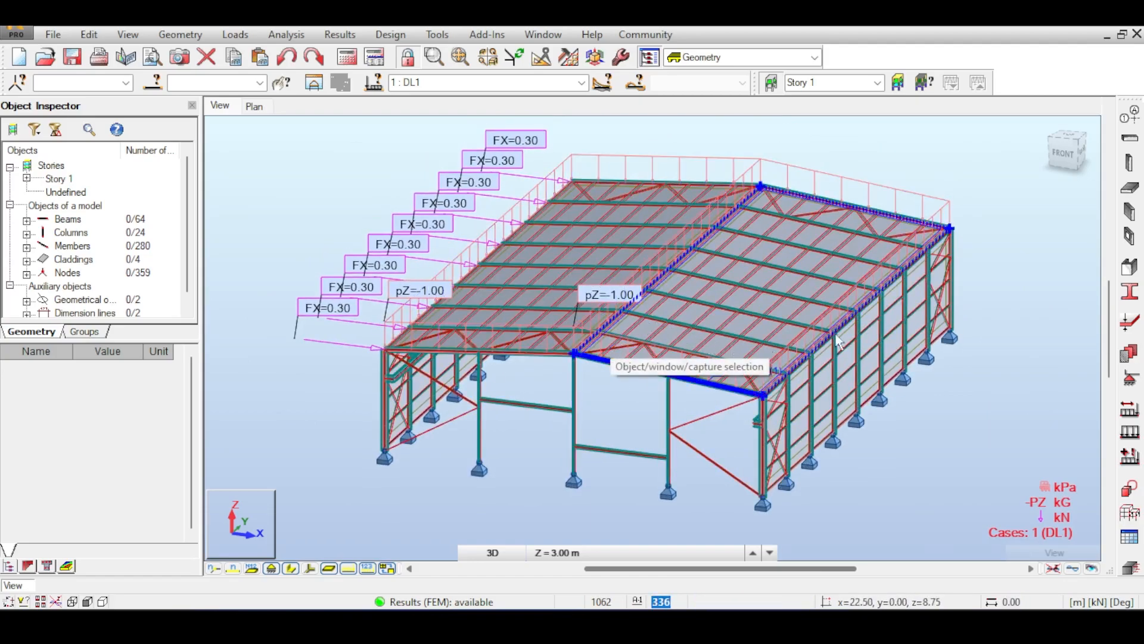
middle_click_drag(717, 129, 753, 138)
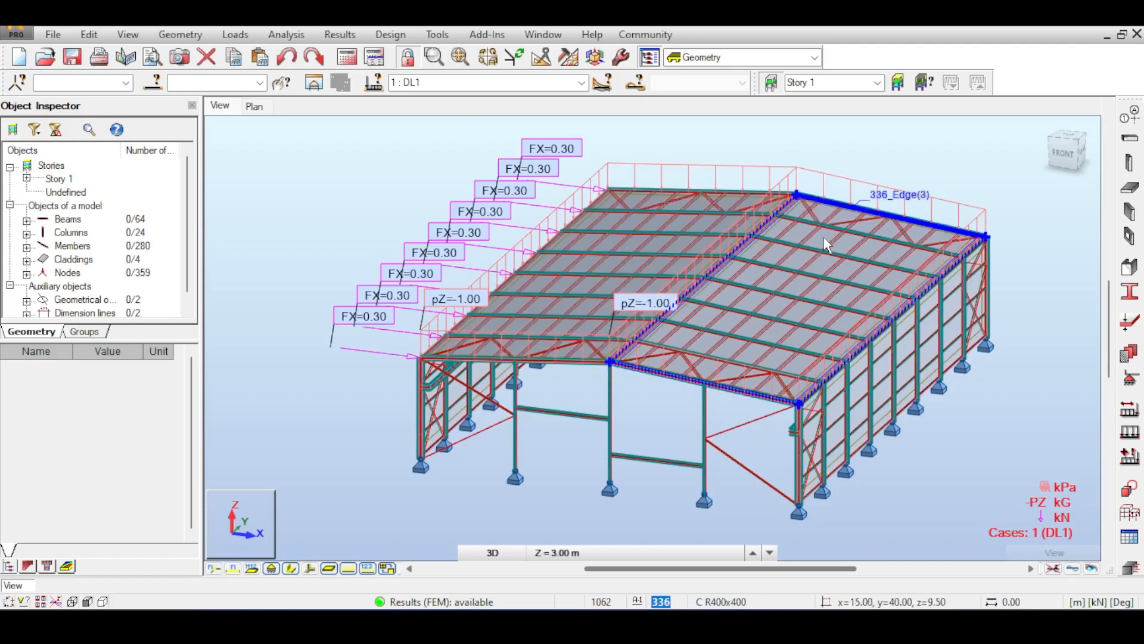
middle_click_drag(899, 149, 861, 158)
middle_click_drag(897, 192, 857, 144)
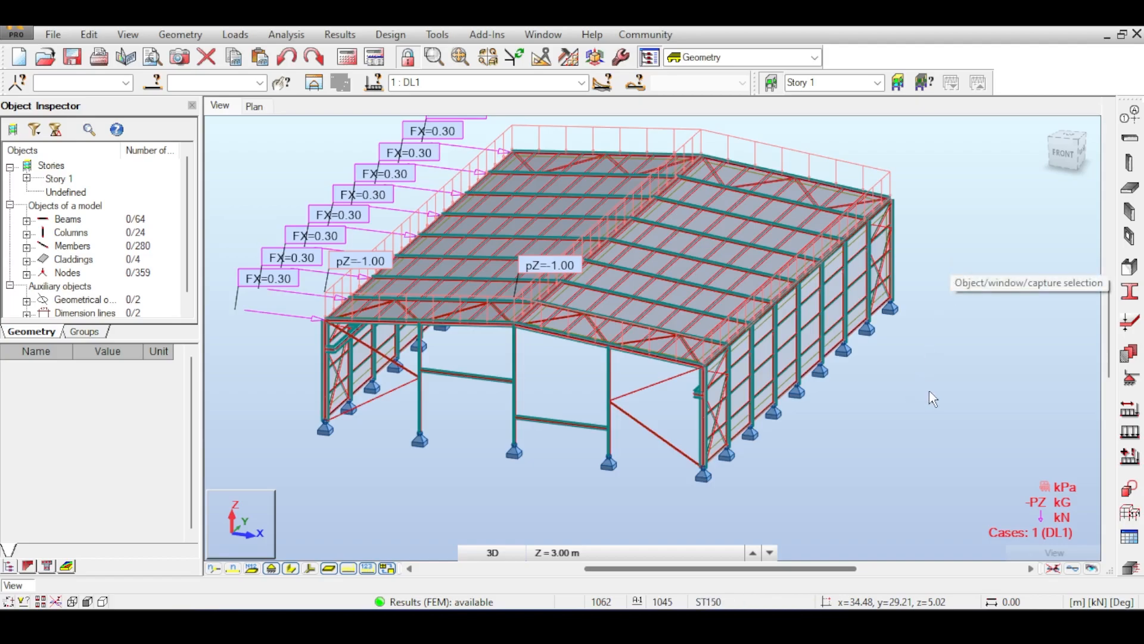
middle_click_drag(930, 392, 891, 405)
scroll(943, 380, "down", 2)
middle_click_drag(944, 380, 912, 354)
middle_click_drag(956, 324, 934, 338)
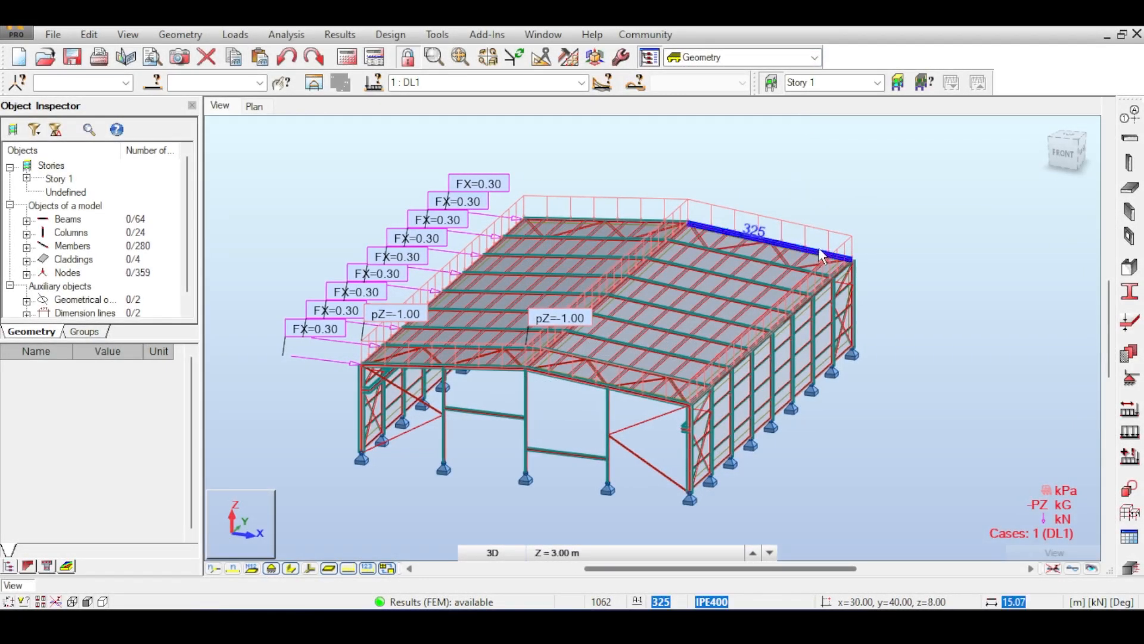
middle_click_drag(779, 205, 757, 189)
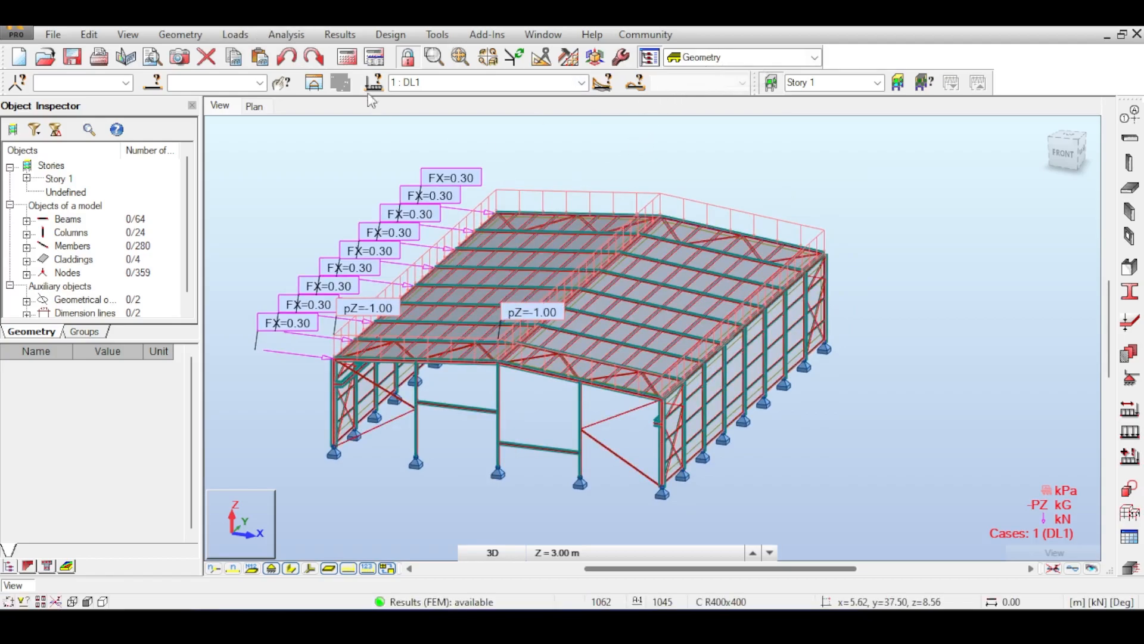
left_click(236, 35)
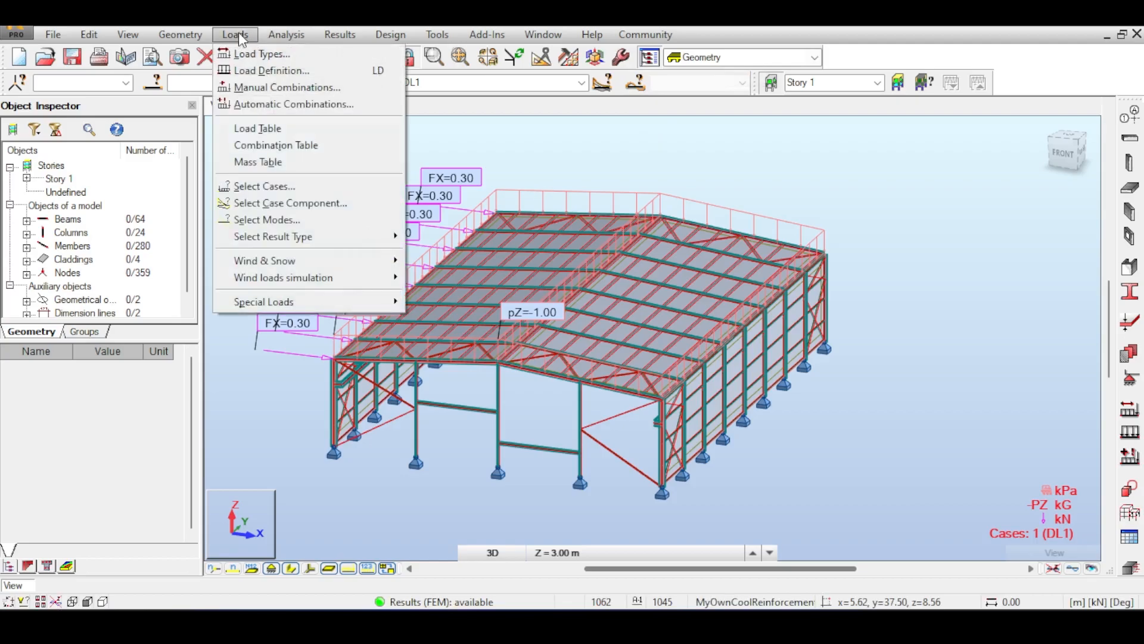
left_click(756, 140)
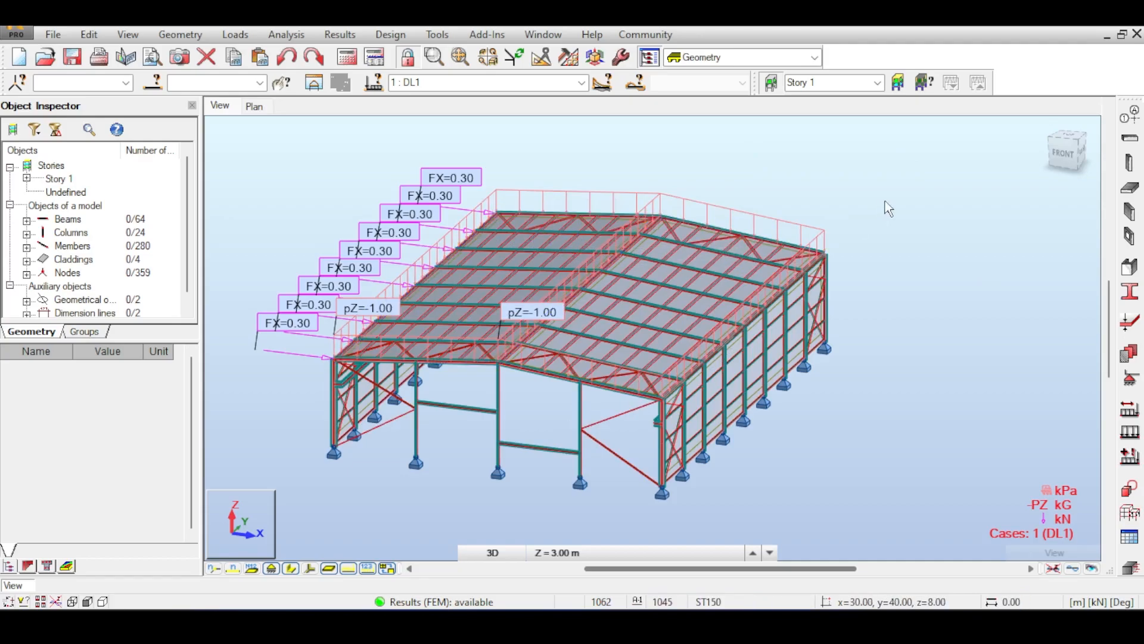
middle_click_drag(886, 208, 854, 225)
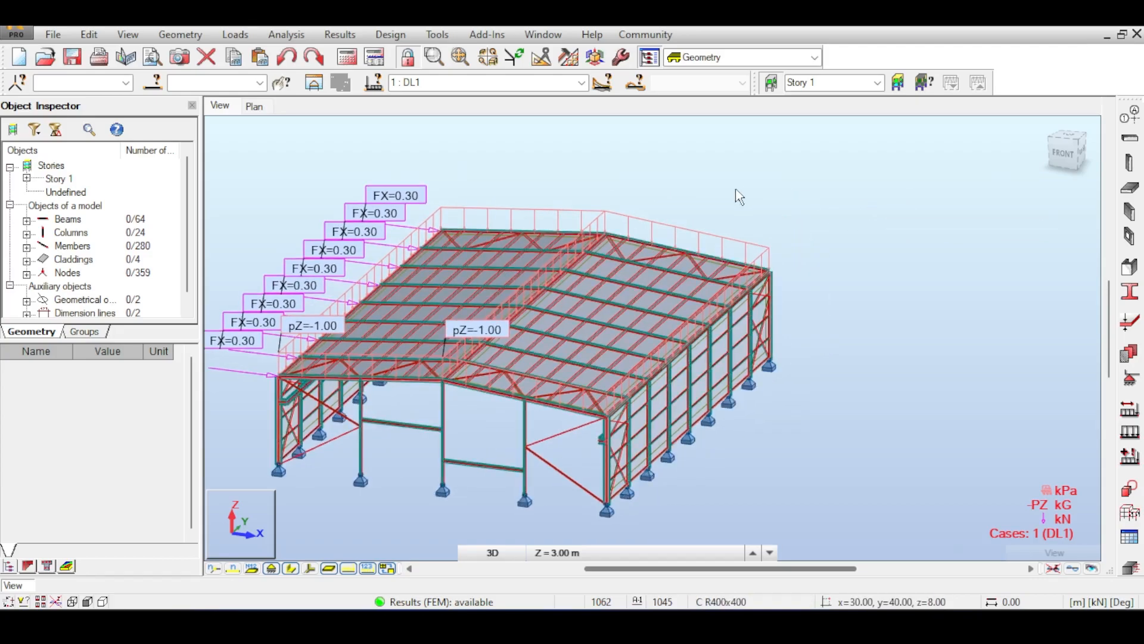
middle_click_drag(778, 210, 825, 206)
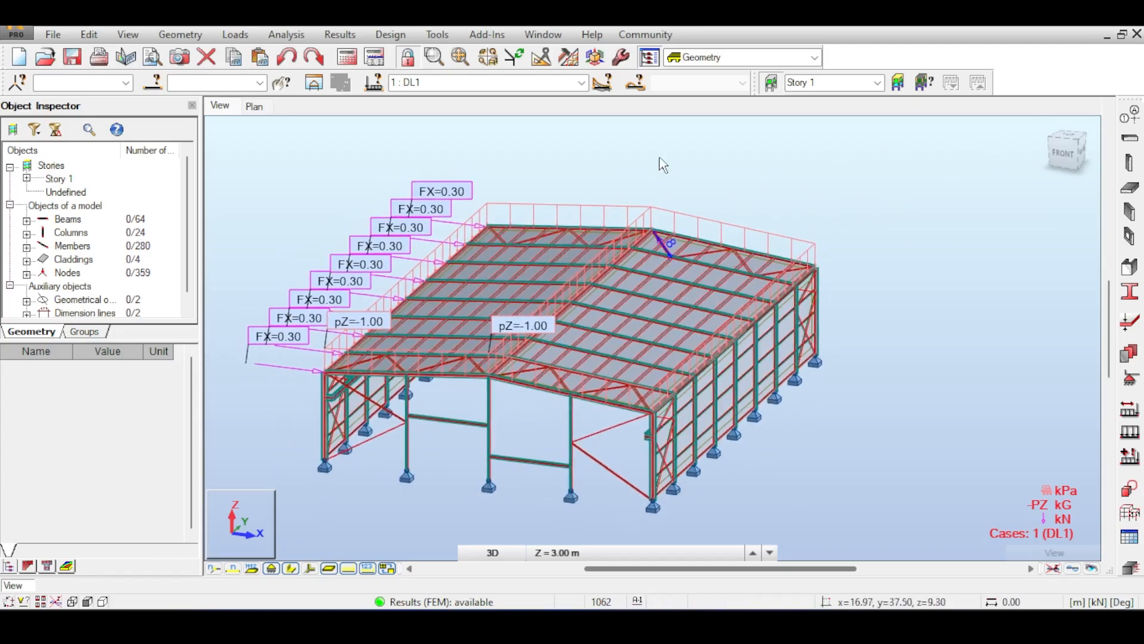
Generate full automatic BS-EN 1990:2002 code combinations, about 6805 estimated.
left_click(333, 34)
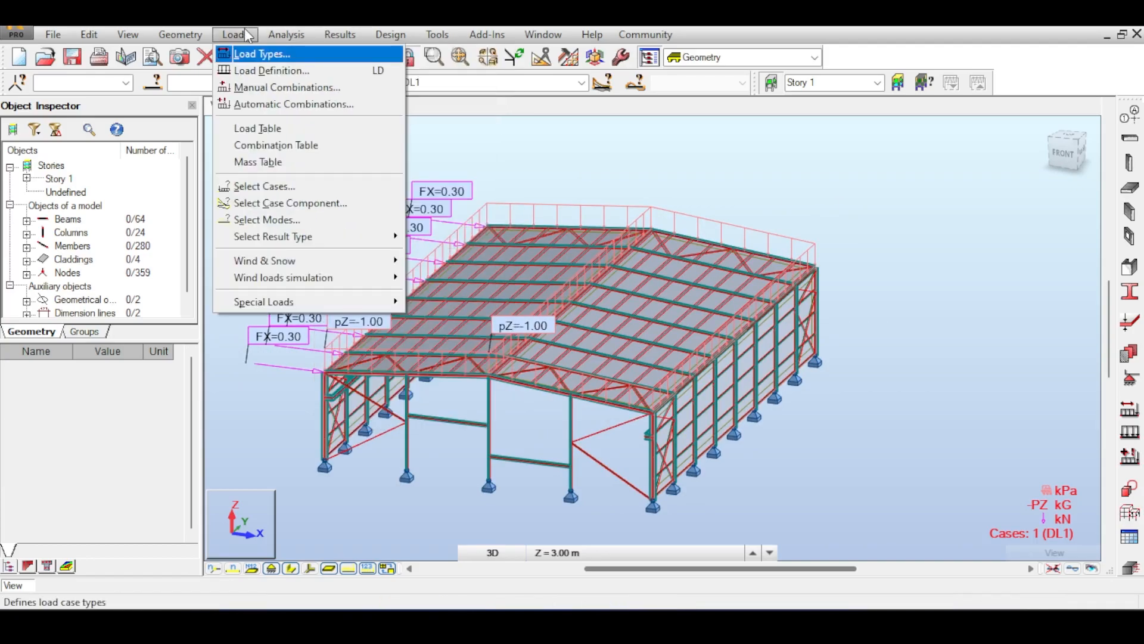
left_click(265, 105)
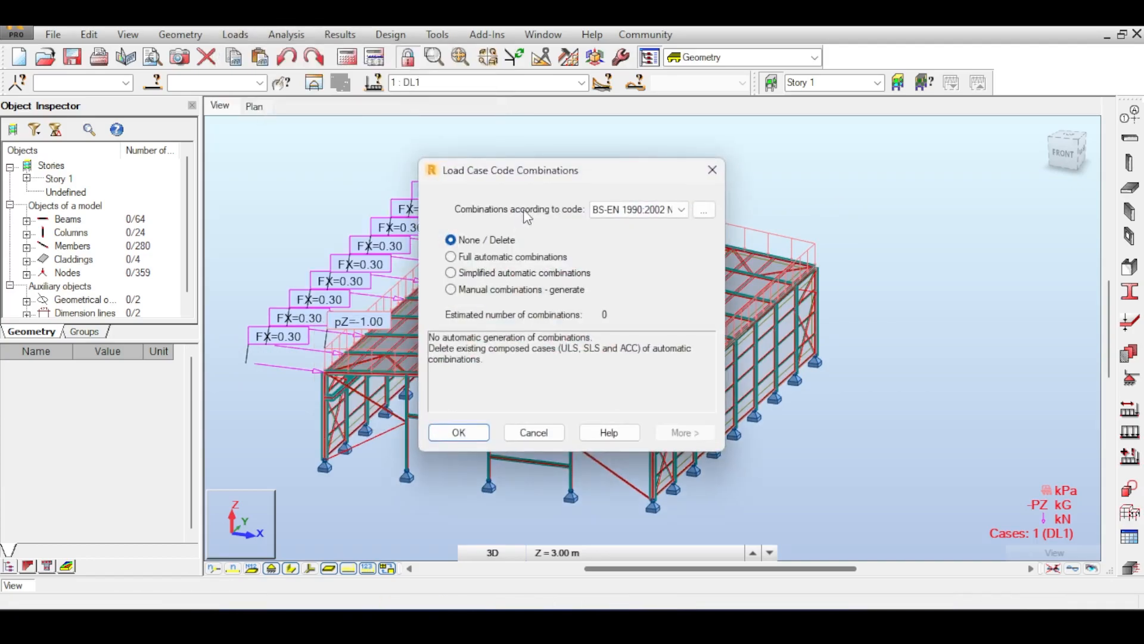
left_click(632, 213)
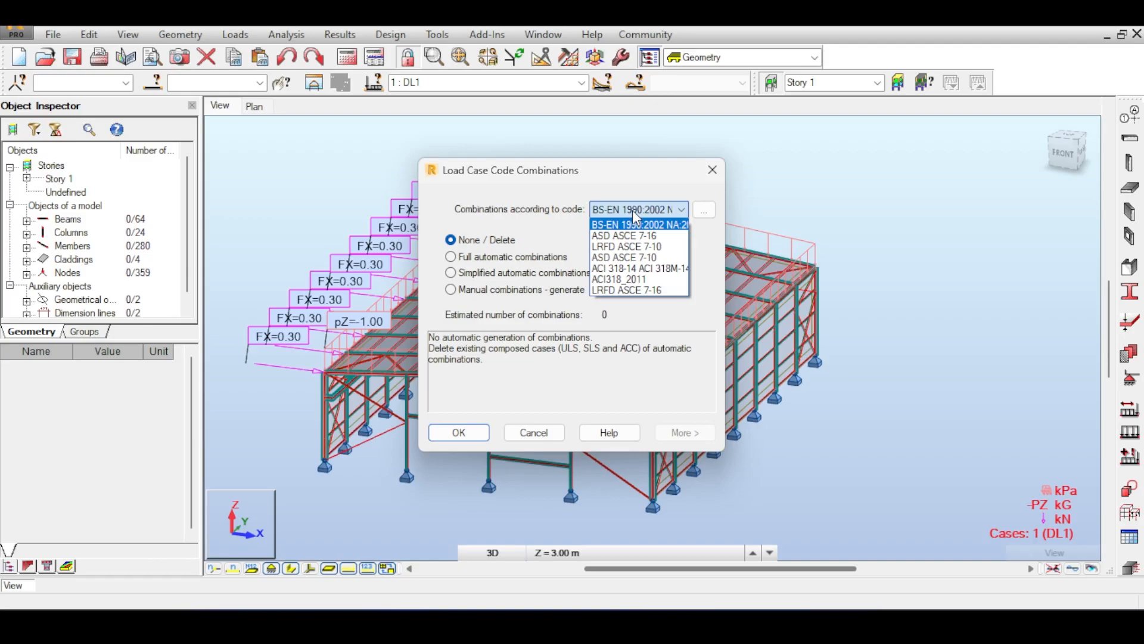
left_click(680, 169)
left_click_drag(666, 167, 744, 154)
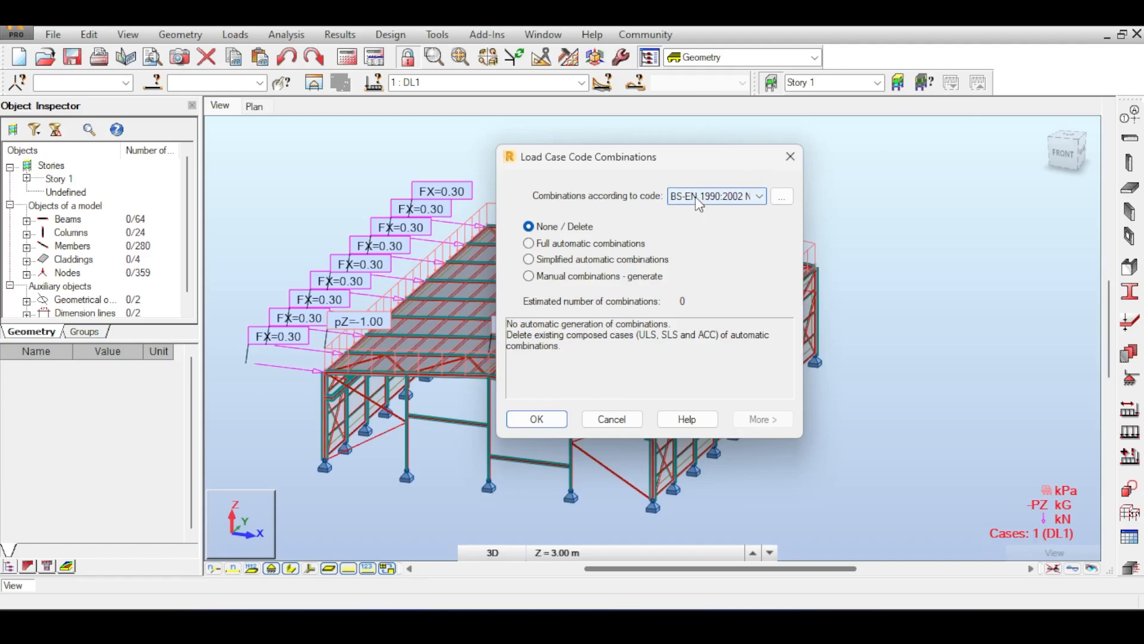
left_click(531, 244)
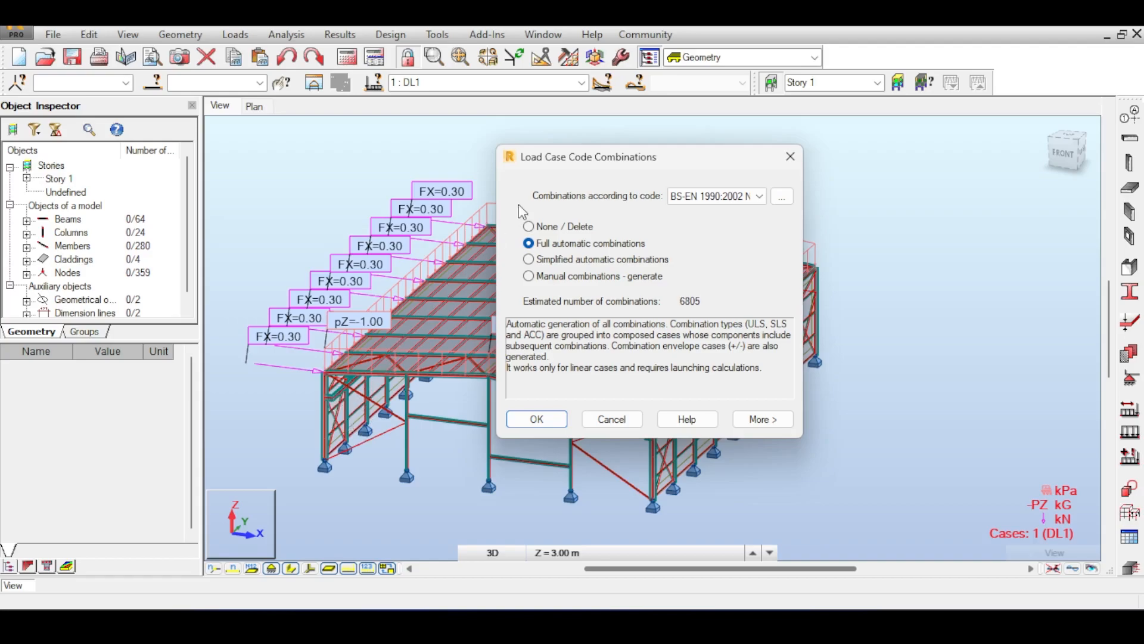
left_click(790, 156)
left_click(581, 82)
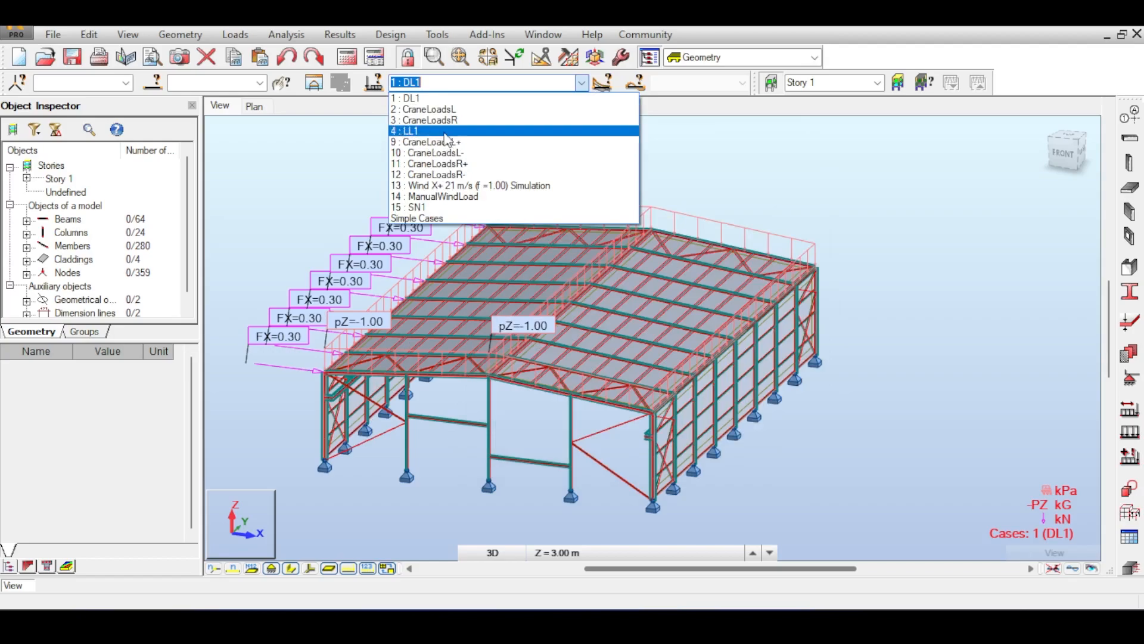
Display load case 2 (CraneLoadsL) on the warehouse model.
left_click(444, 110)
scroll(322, 509, "up", 4)
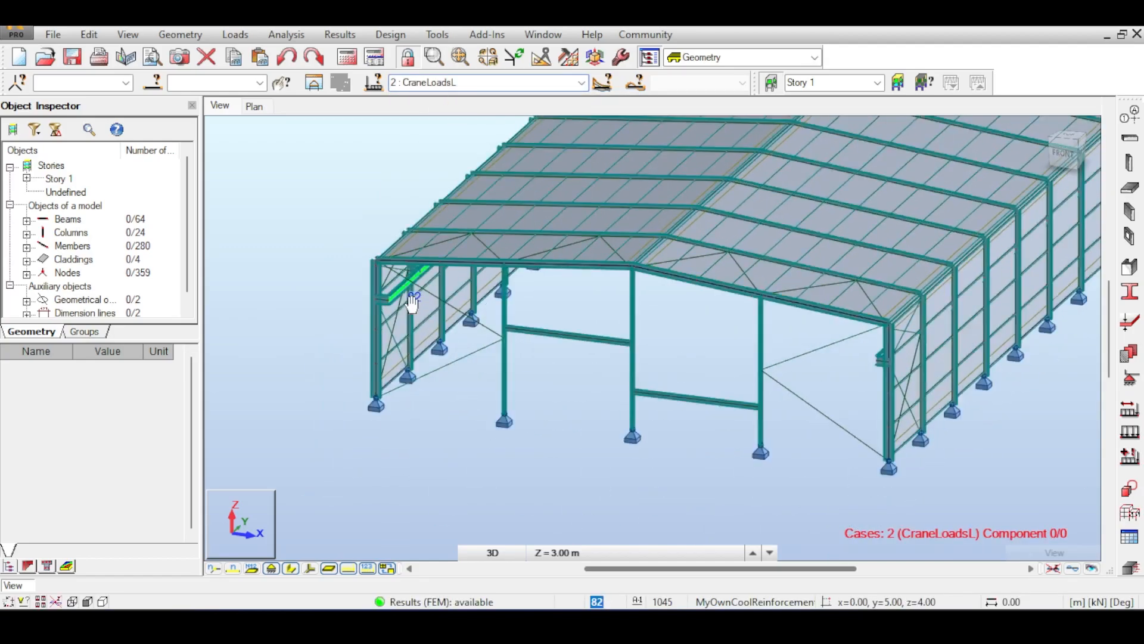
left_click(1073, 569)
Pan and orbit the warehouse frame to look it over from a lower angle.
middle_click_drag(418, 296, 366, 346)
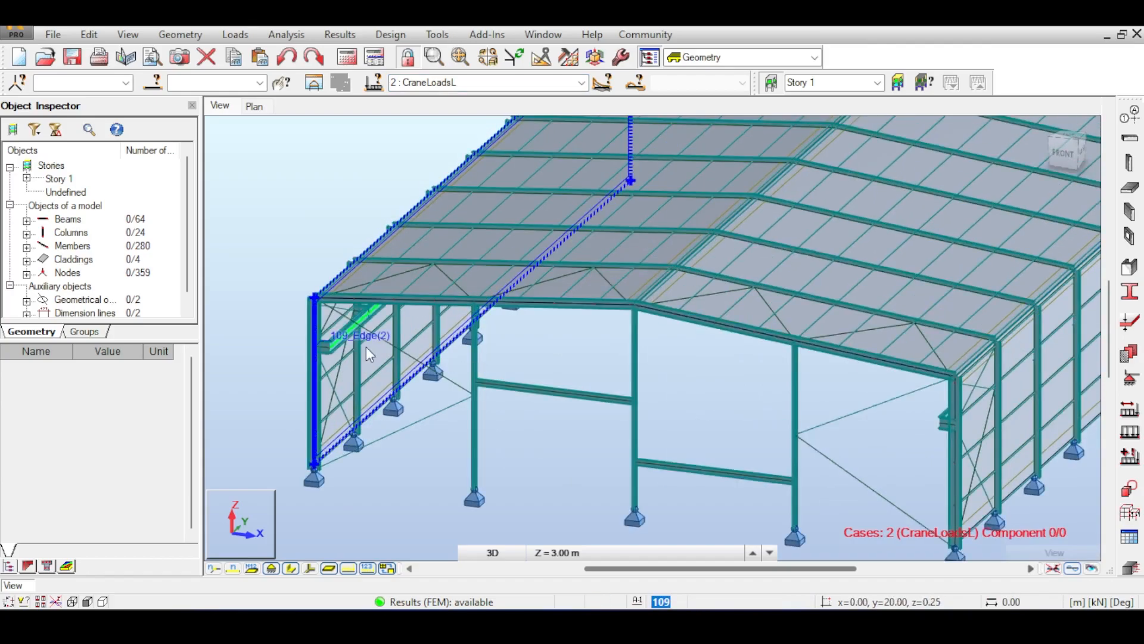
mouse_move(1064, 142)
left_mouse_down()
mouse_move(1094, 124)
mouse_move(1062, 139)
left_mouse_up()
middle_click_drag(381, 315, 332, 341)
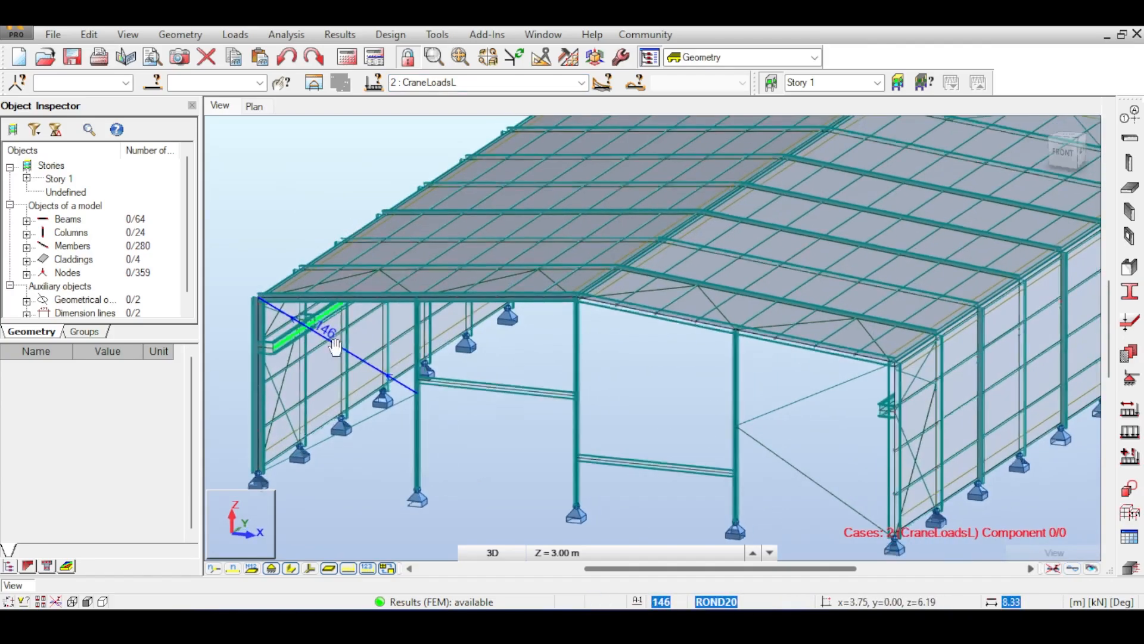
scroll(585, 159, "down", 1)
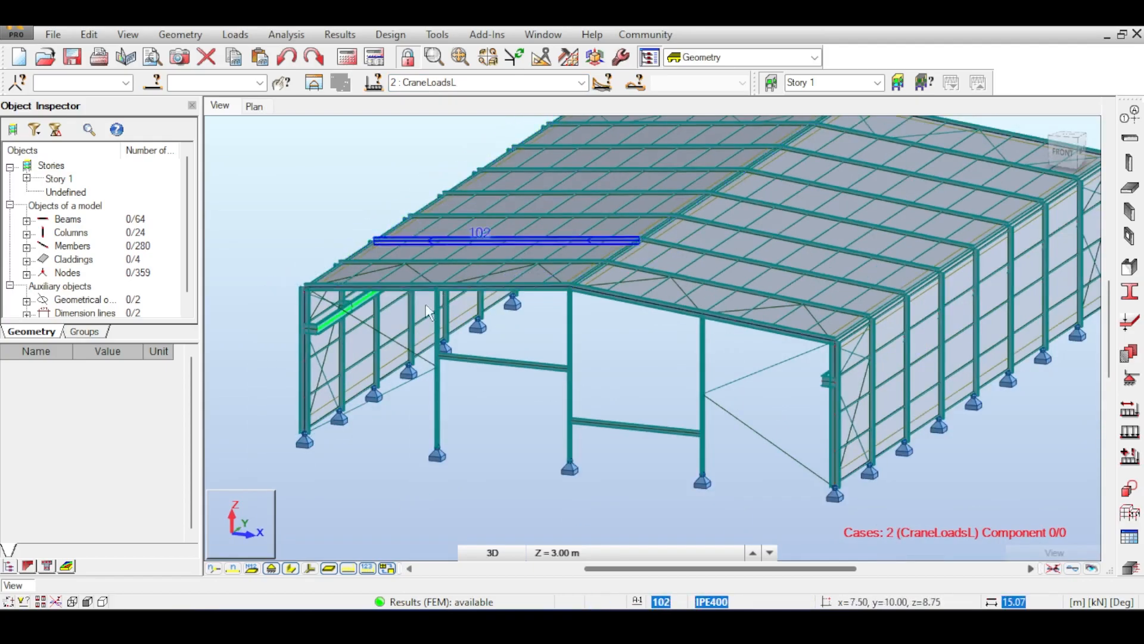
middle_click_drag(1031, 310, 911, 353)
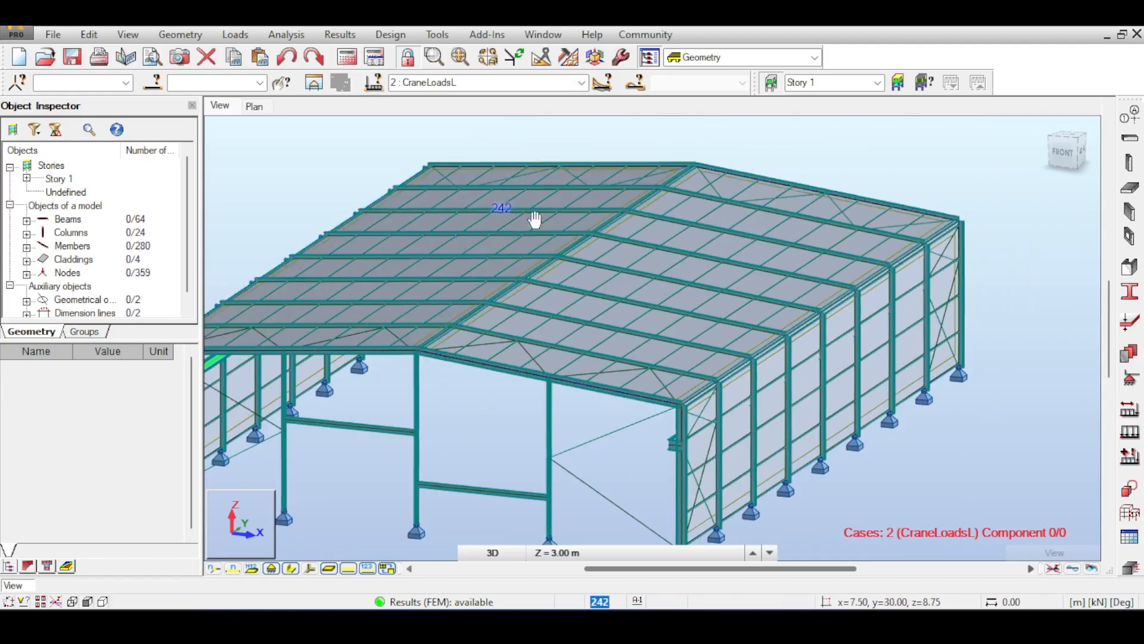
middle_click_drag(534, 219, 627, 243)
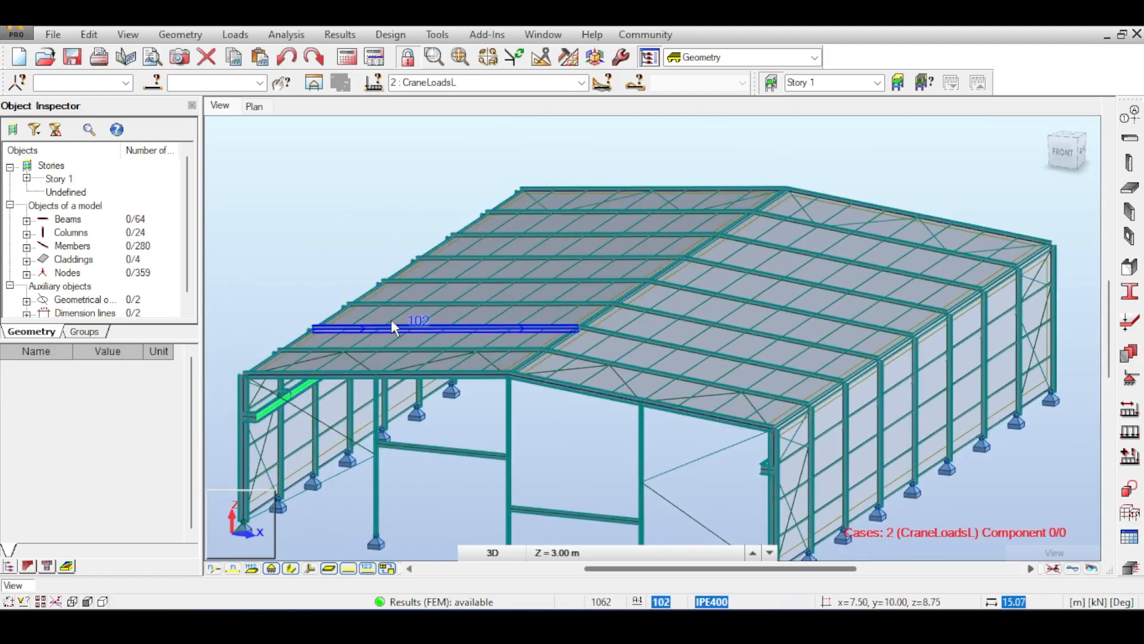
left_click(235, 34)
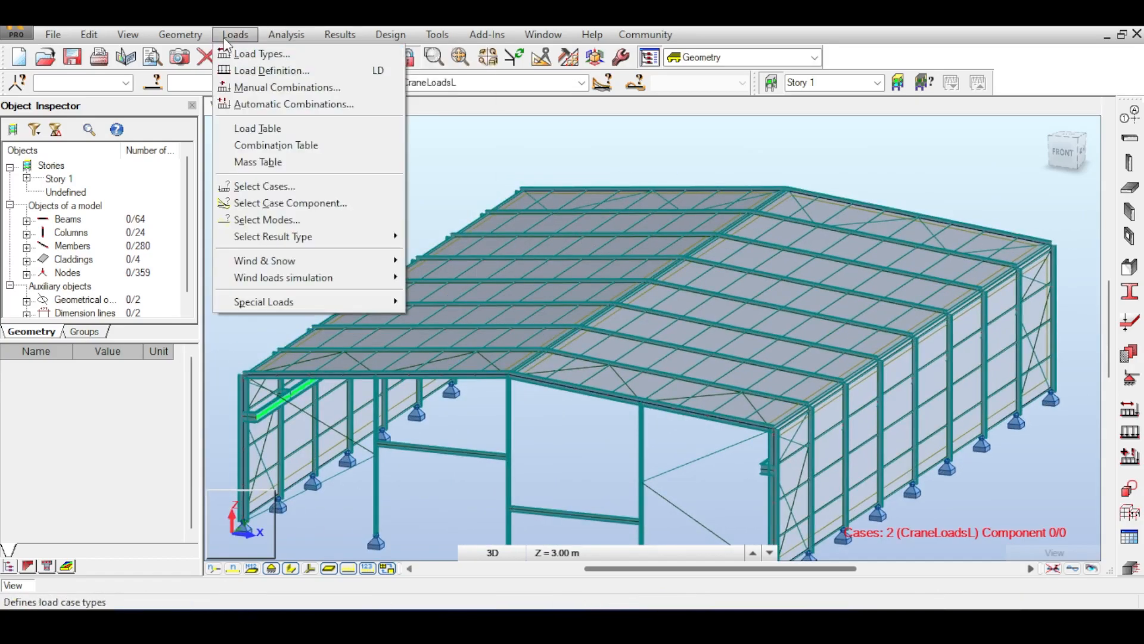
Select full automatic combinations, then check the Cases list and ULS, SLS, ACC, FIRE types before closing.
left_click(280, 87)
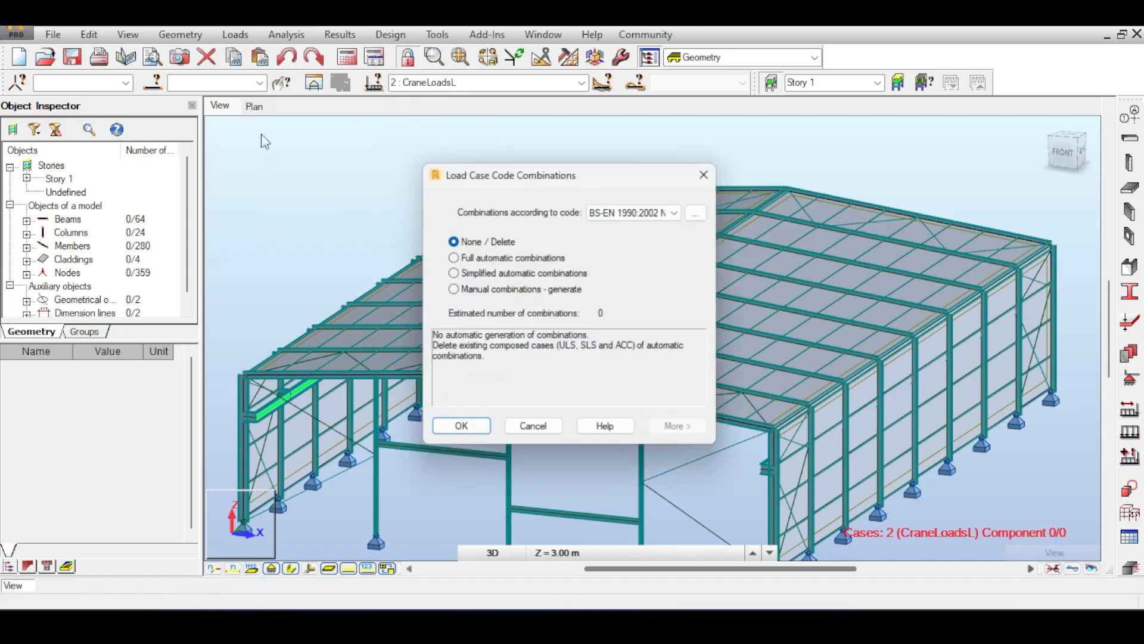
left_click(501, 257)
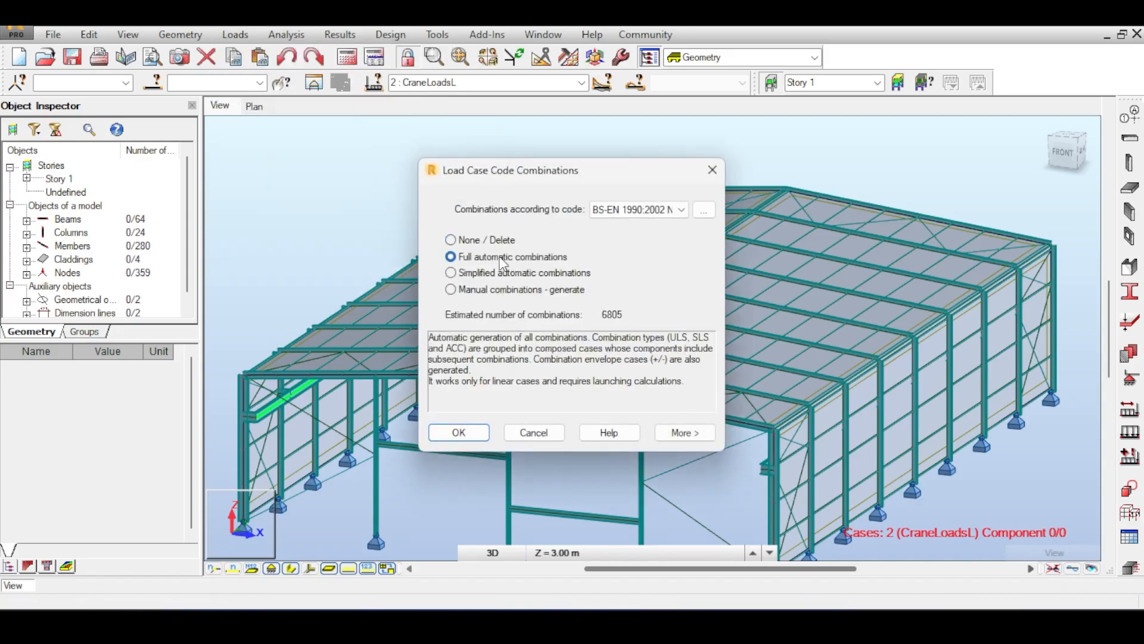
left_click(688, 432)
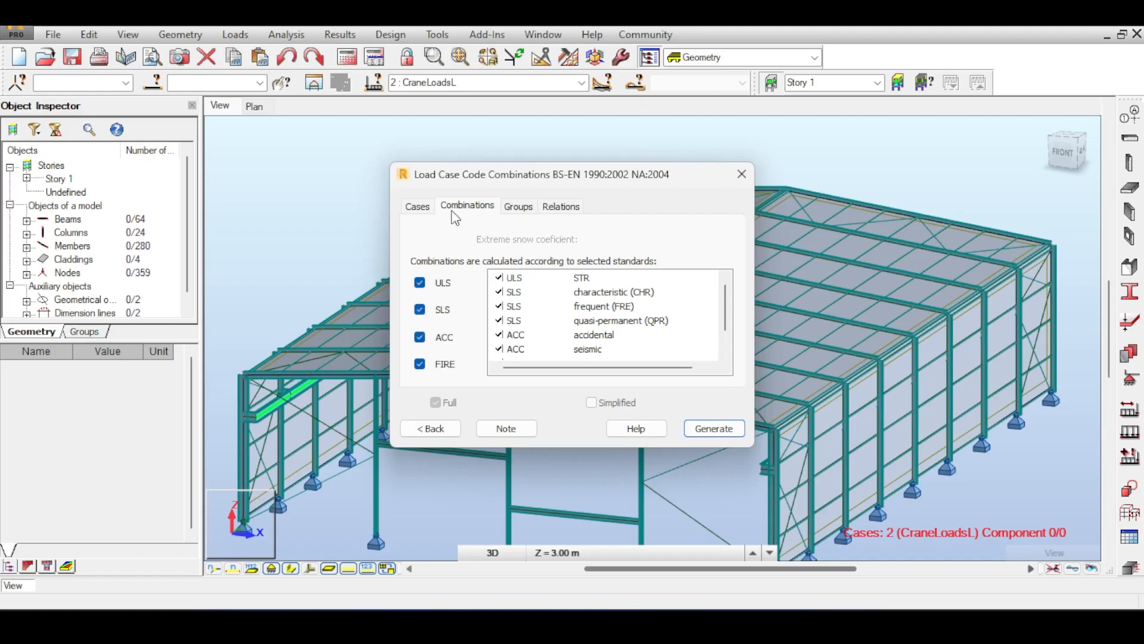
left_click(424, 210)
left_click(469, 210)
left_click(745, 179)
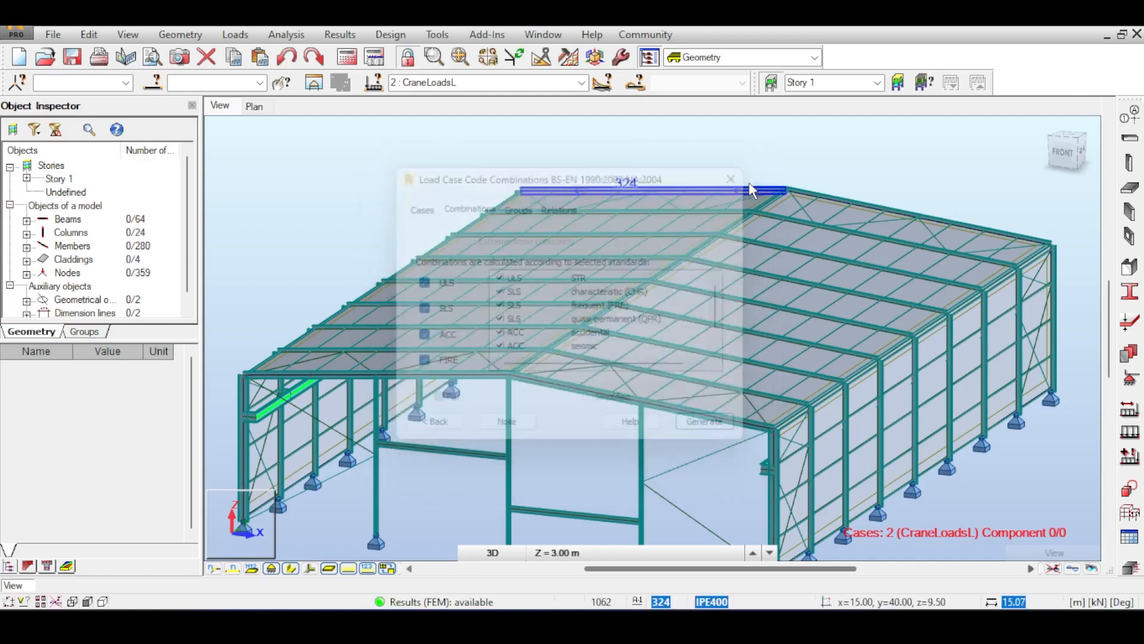
left_click(280, 34)
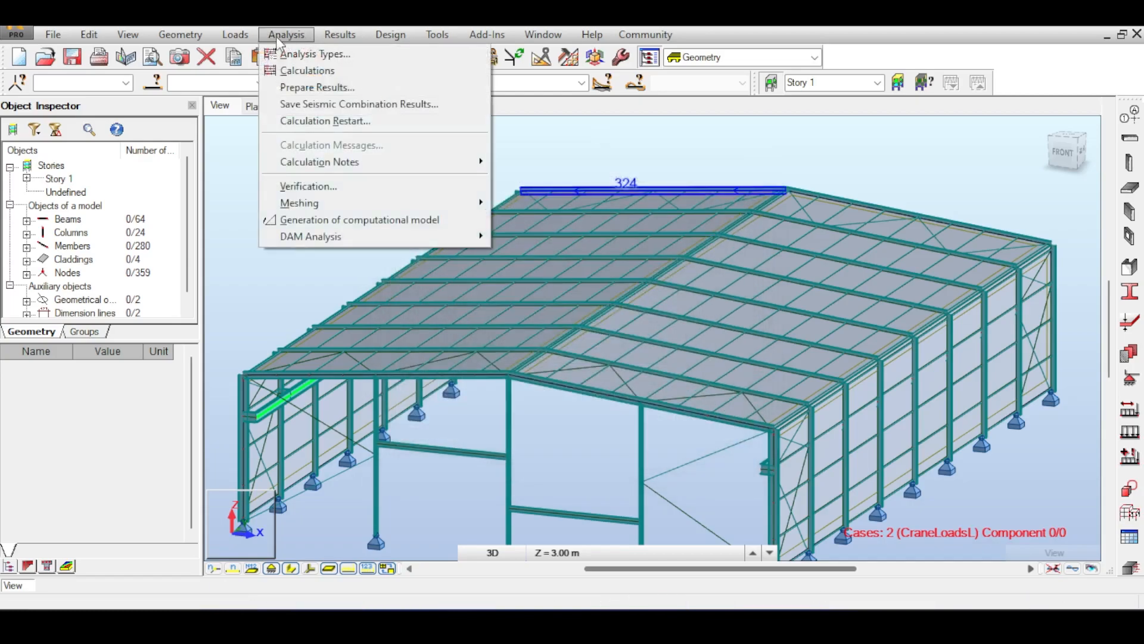
In Analysis Types, make CraneLoadsL and CraneLoadsR non-auxiliary cases.
key("Left")
key("Right")
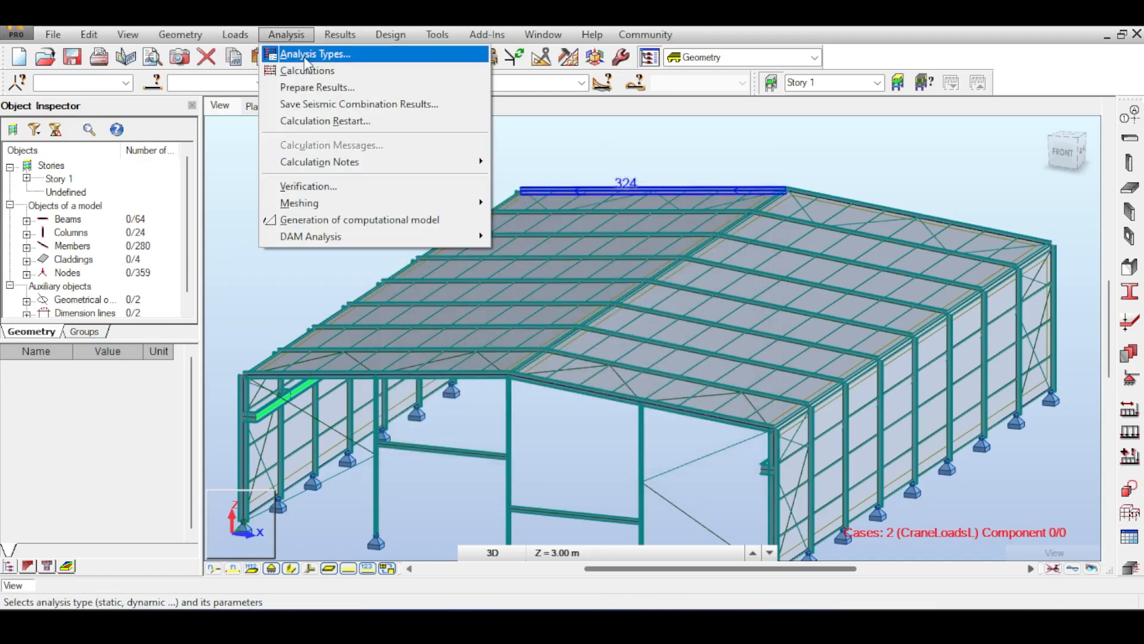
left_click(306, 55)
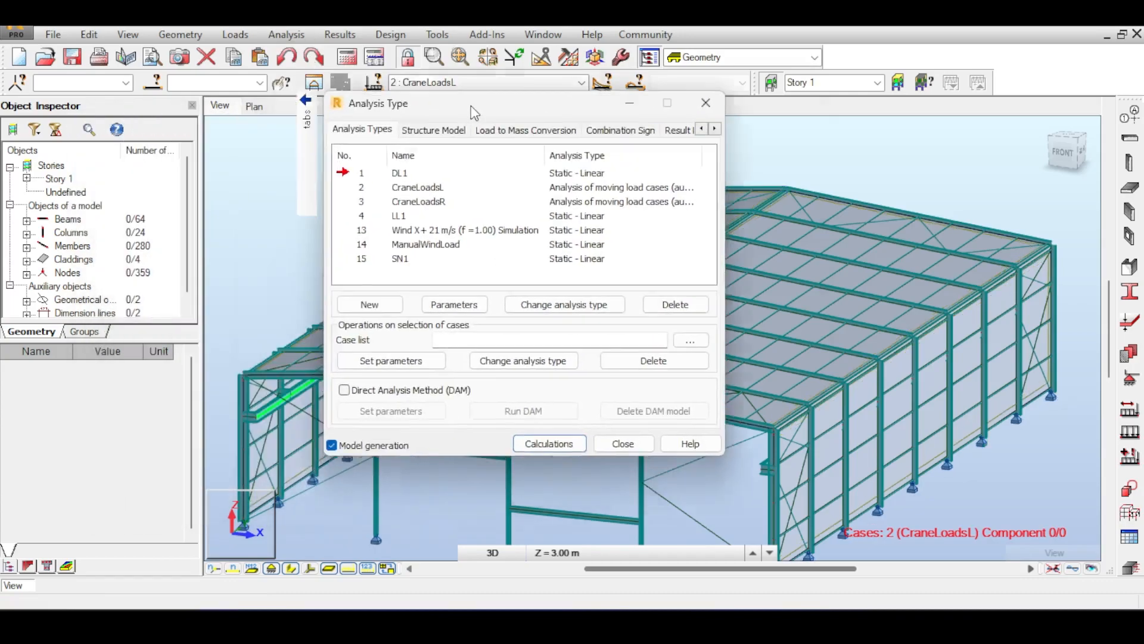
double_click(486, 166)
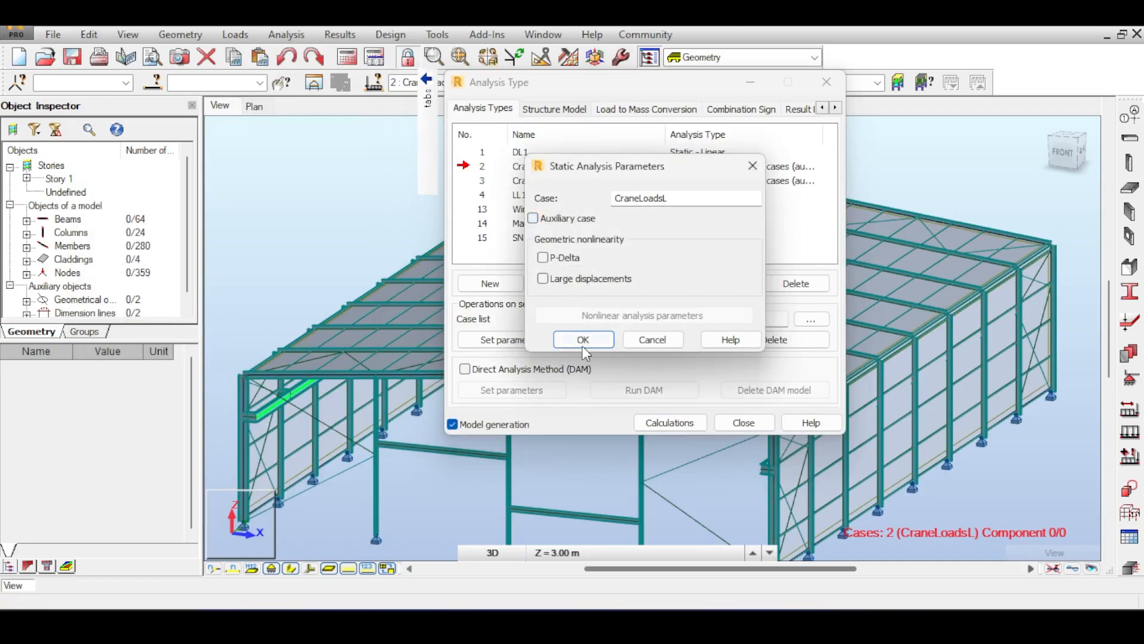
left_click(582, 341)
double_click(482, 181)
left_click(534, 216)
left_click(577, 342)
Confirm LL1, Wind X+ 21 m/s, ManualWindLoad, SN1 and DL1 remain Static - Linear.
double_click(484, 196)
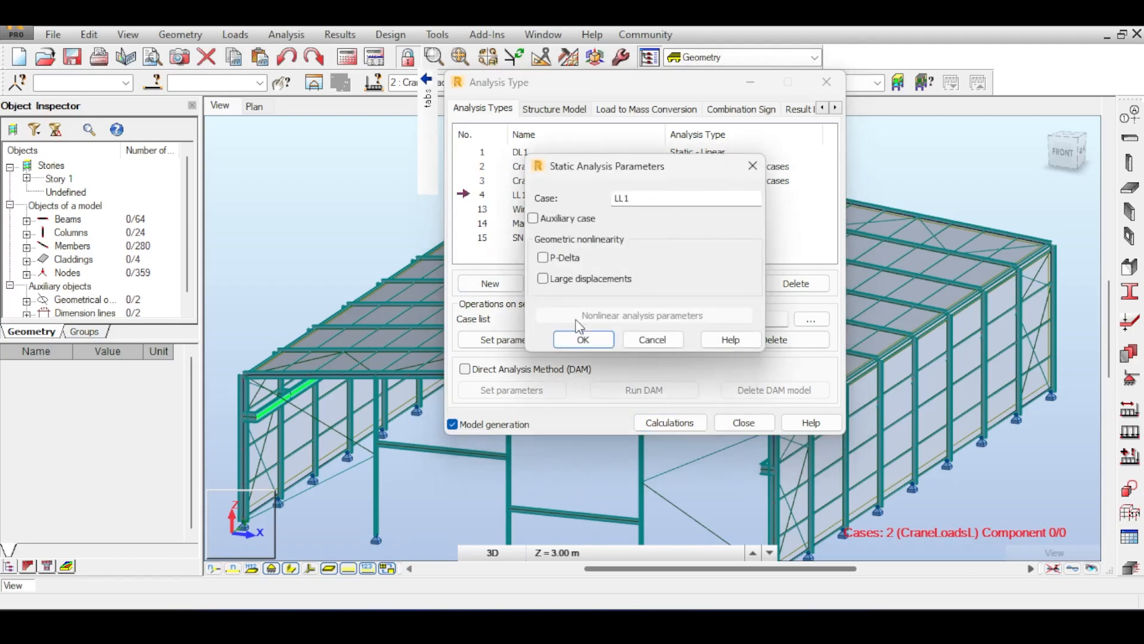
left_click(590, 339)
double_click(483, 210)
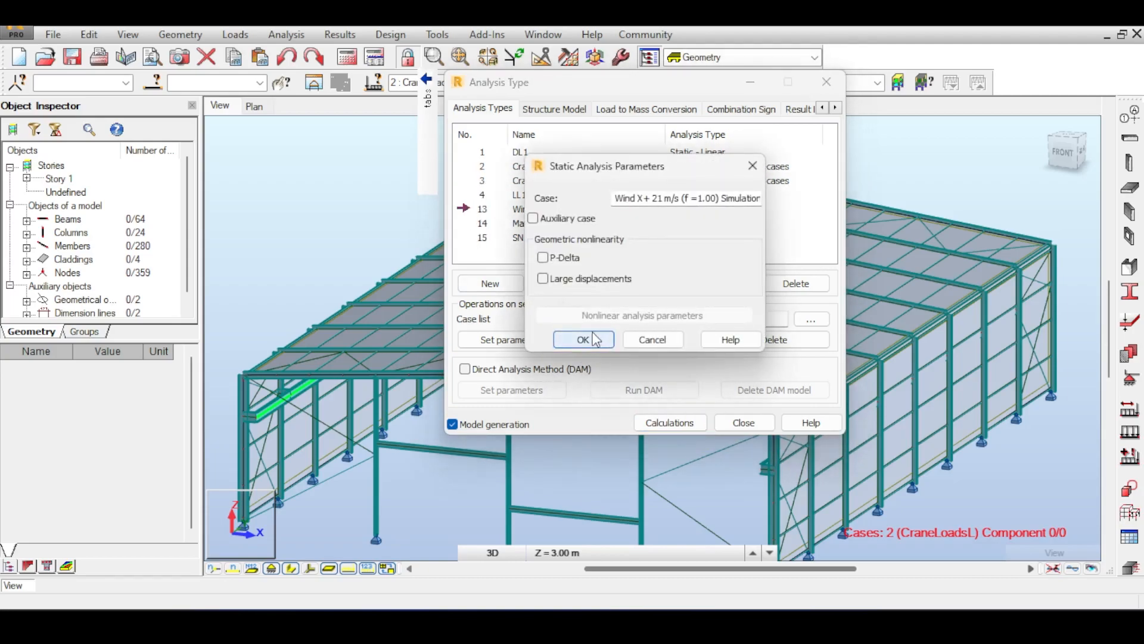
left_click(597, 340)
double_click(482, 223)
left_click(578, 339)
double_click(482, 237)
left_click(583, 339)
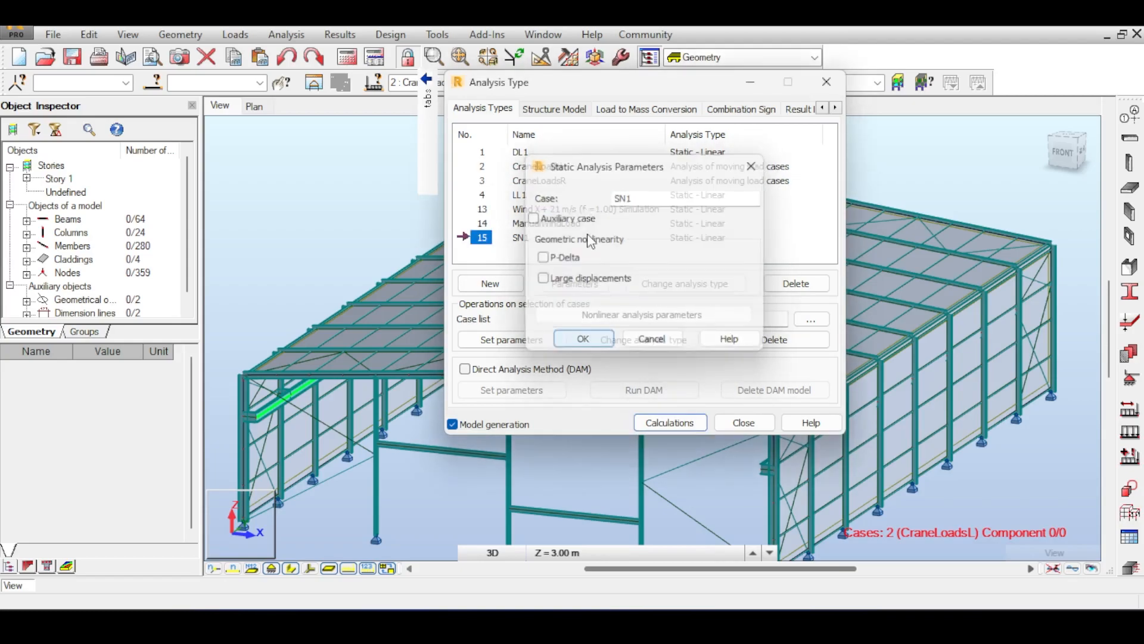
double_click(483, 152)
left_click(596, 345)
left_click(826, 82)
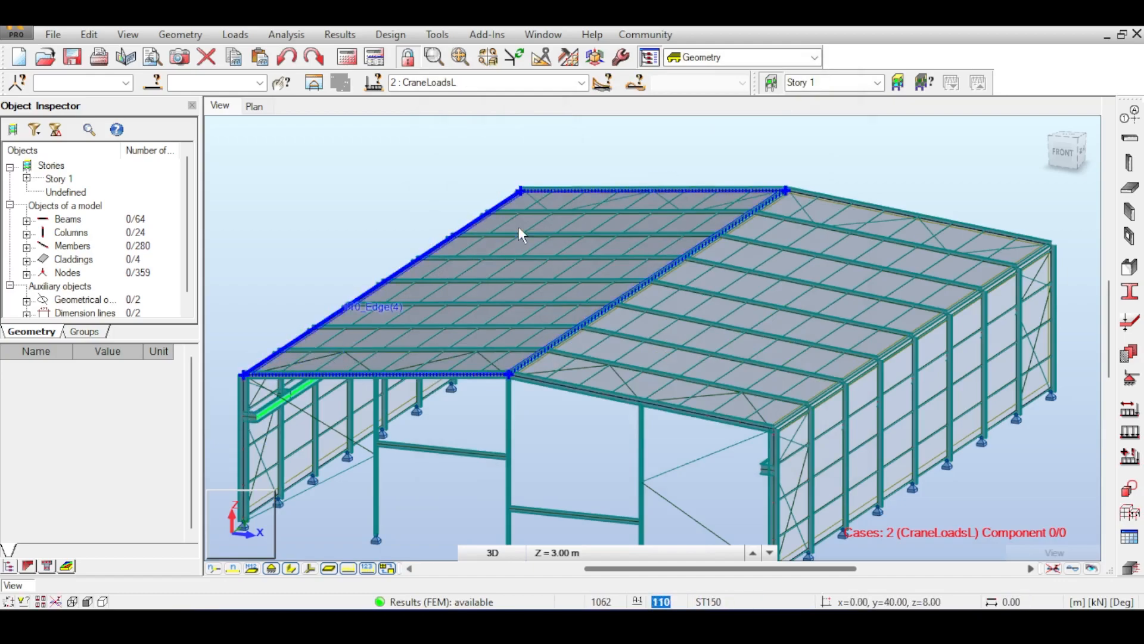
Reopen Analysis Types to recheck the CraneLoadsL parameters, then close it.
middle_click_drag(592, 289, 542, 257)
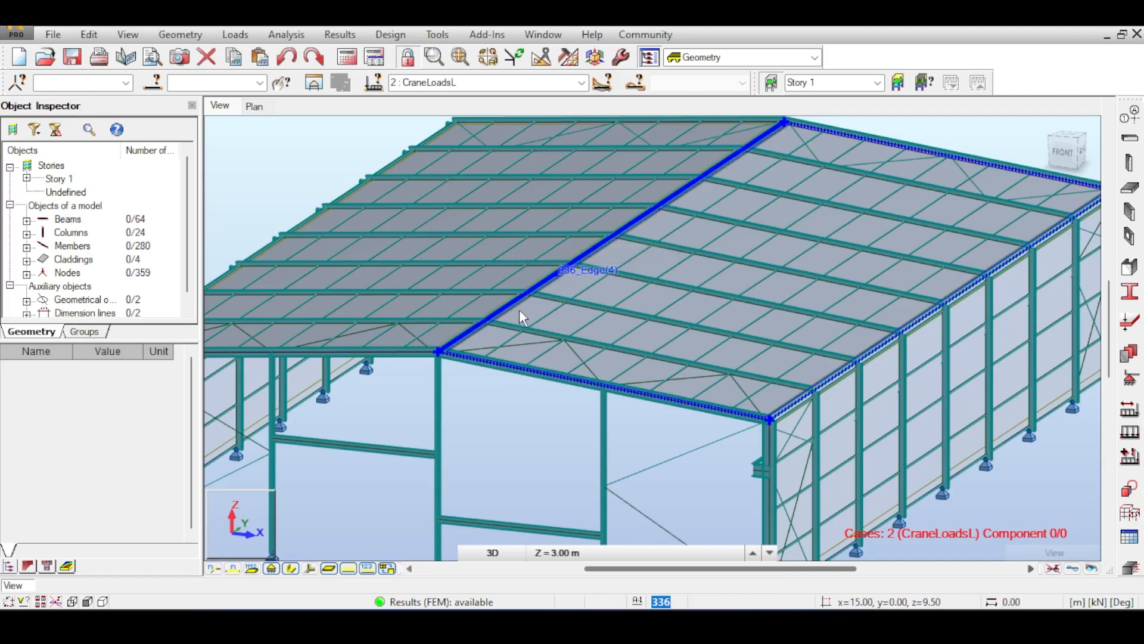
scroll(519, 309, "up", 1)
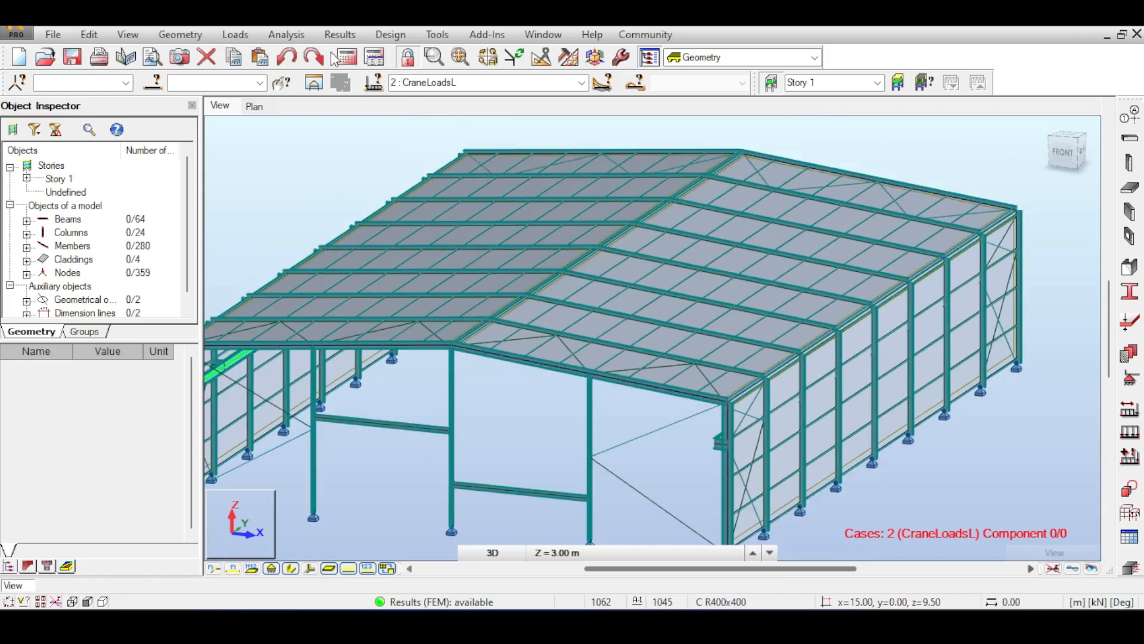
left_click(375, 57)
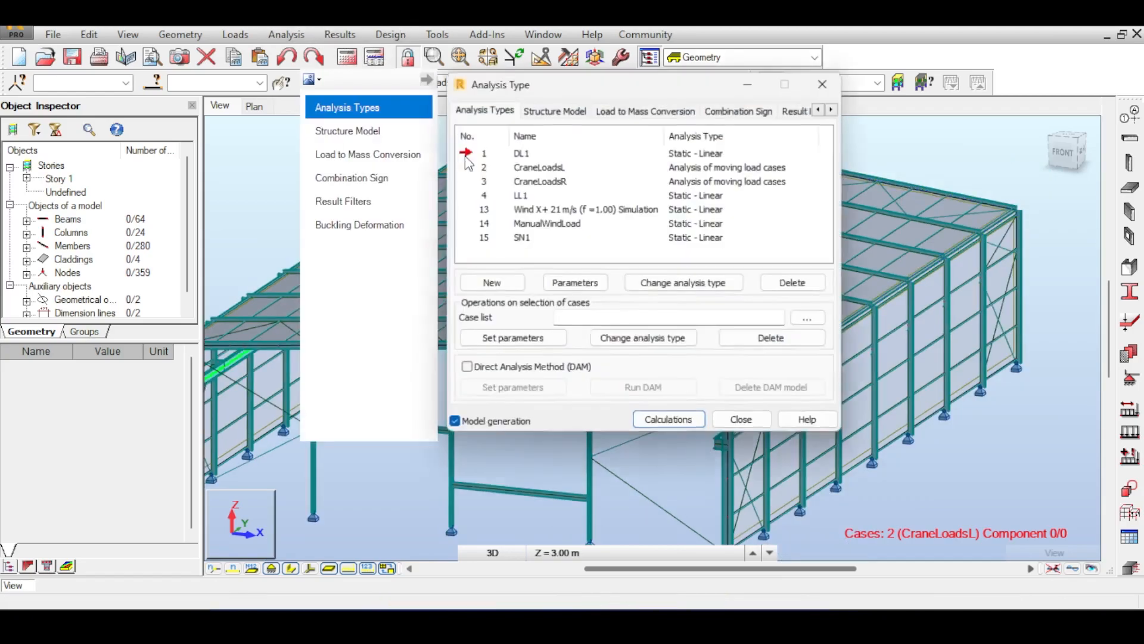
double_click(524, 168)
left_click(752, 166)
left_click(826, 82)
left_click(236, 34)
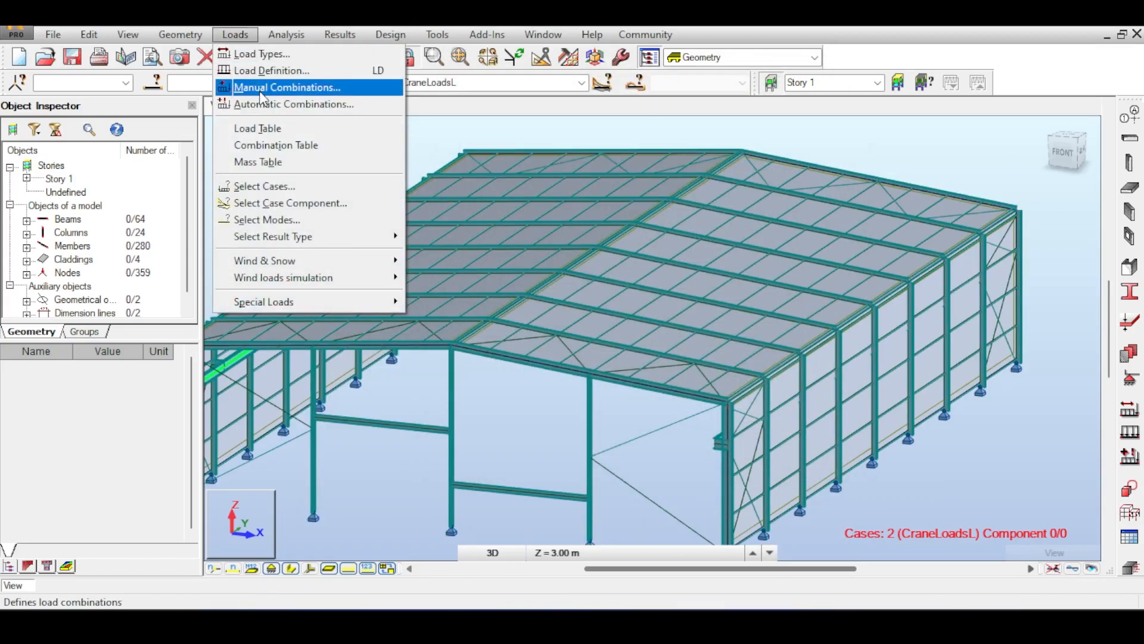
Restrict automatic code combinations to ULS by unticking SLS and FIRE in the detailed options.
left_click(286, 104)
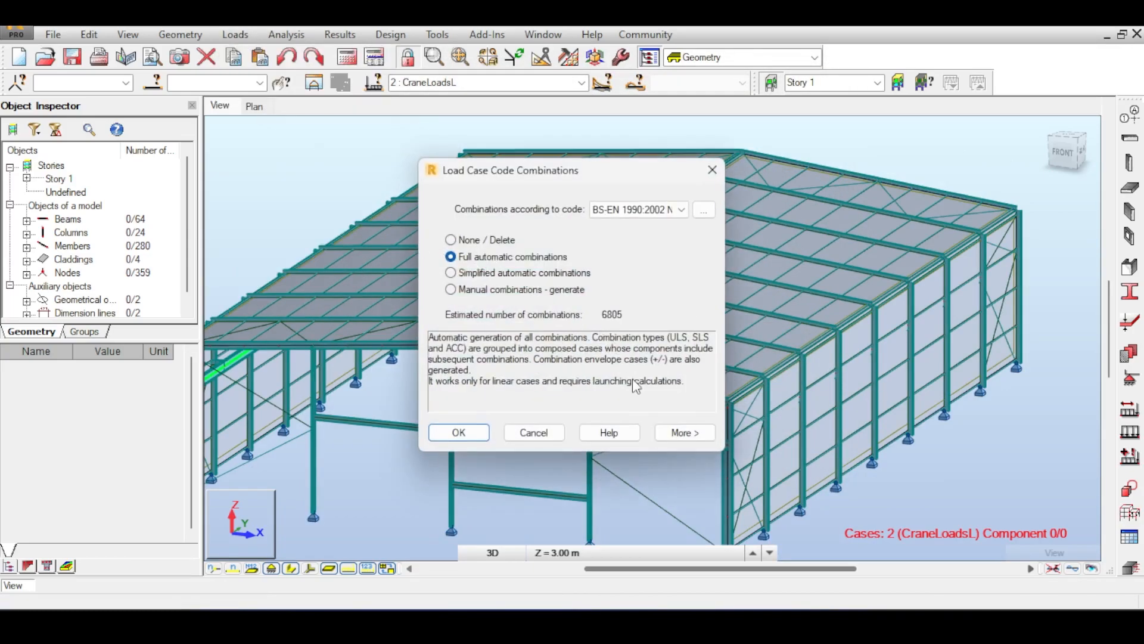
left_click(685, 432)
left_click(420, 309)
left_click(419, 363)
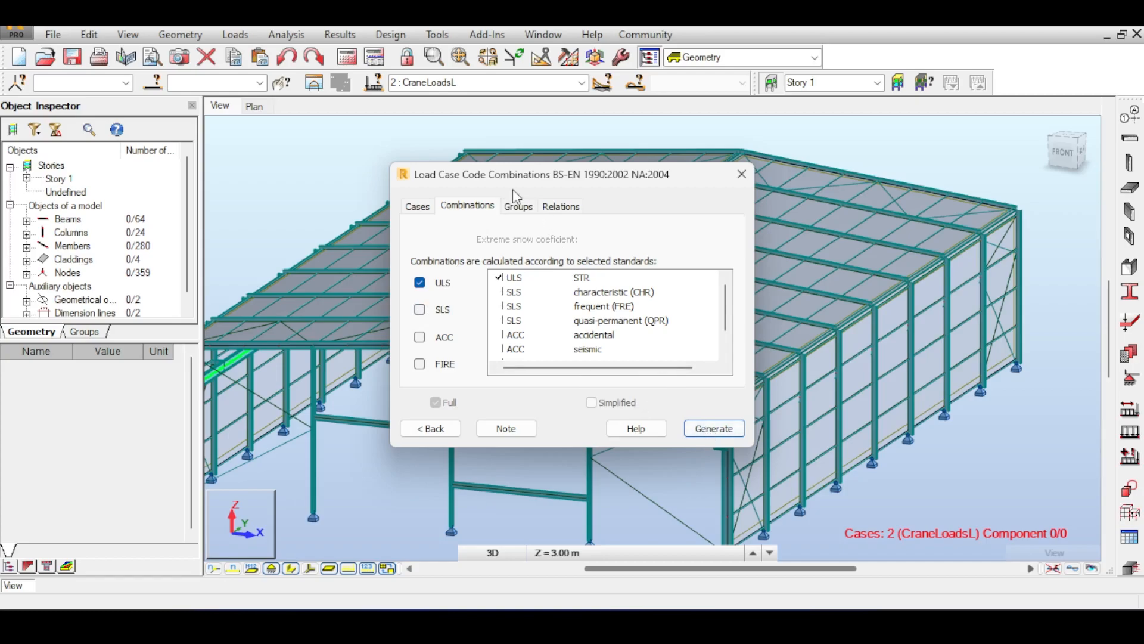
Browse the load case groups and select DL1 in the dead-load group.
left_click(549, 210)
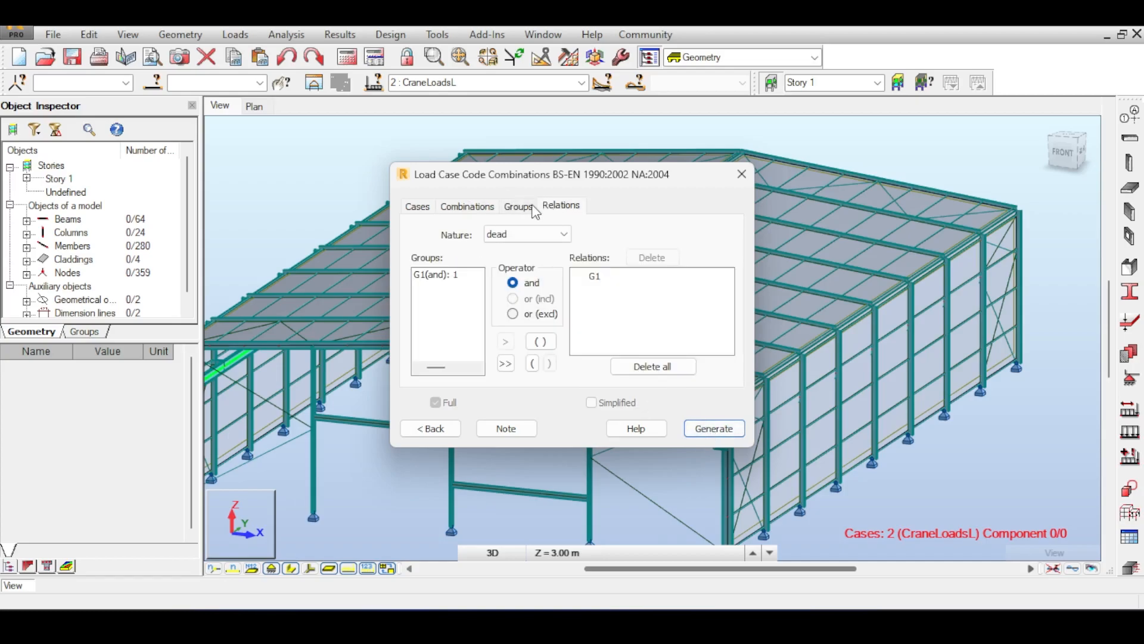
left_click(518, 206)
left_click(546, 261)
left_click(546, 261)
left_click(546, 269)
left_click(546, 270)
left_click(559, 238)
left_click(548, 246)
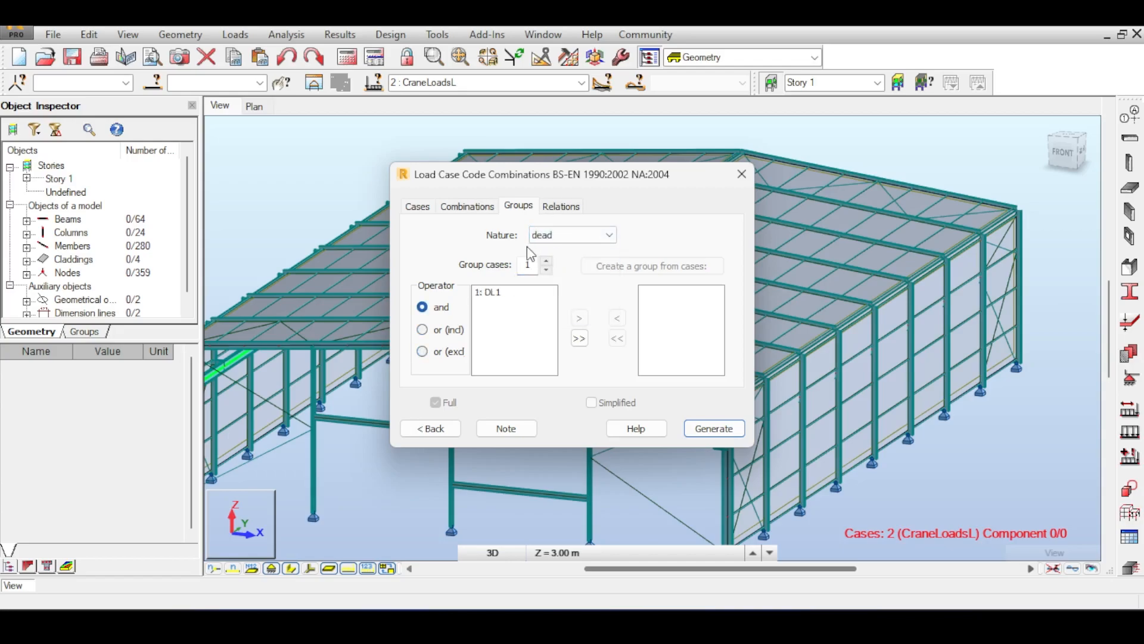
left_click(546, 270)
left_click(503, 293)
Step through the live-load groups holding CraneLoadsL, CraneLoadsR and LL1.
left_click(565, 233)
left_click(573, 261)
left_click(514, 293)
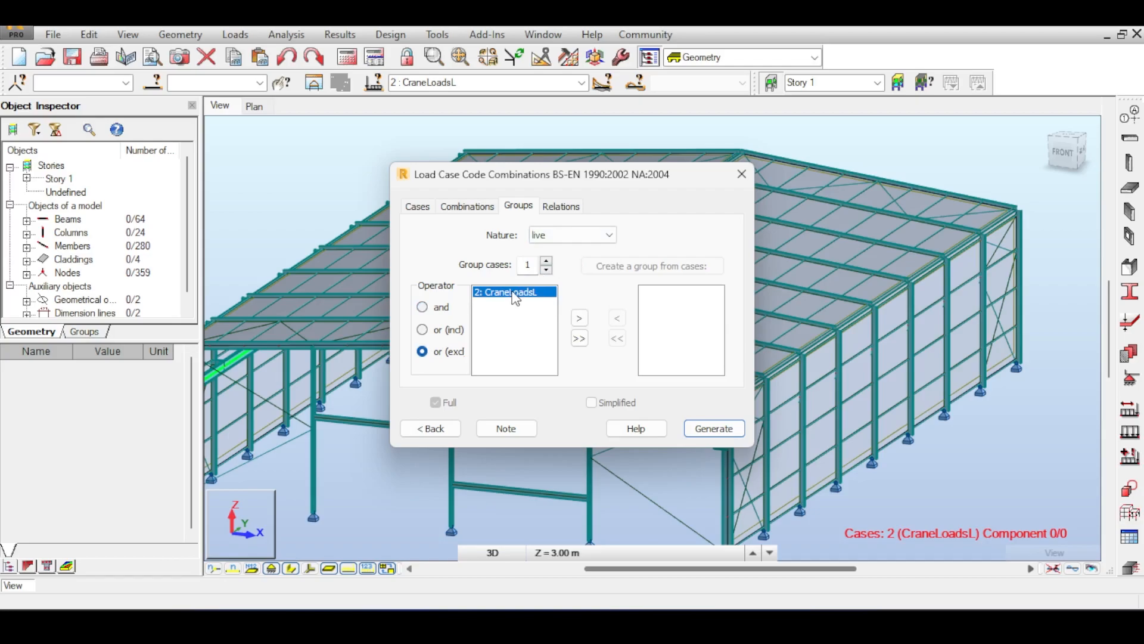
left_click(547, 262)
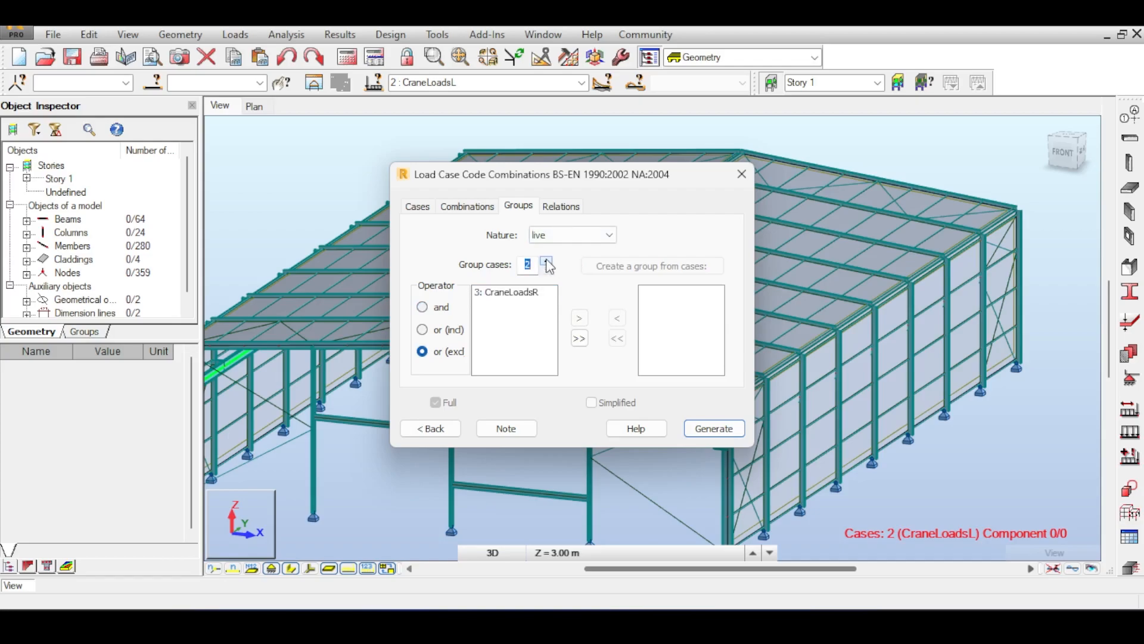
left_click(546, 262)
Review the wind, snow (SN1) and empty temperature groups, then show the Relations page with G1.
left_click(572, 233)
left_click(572, 280)
left_click(554, 234)
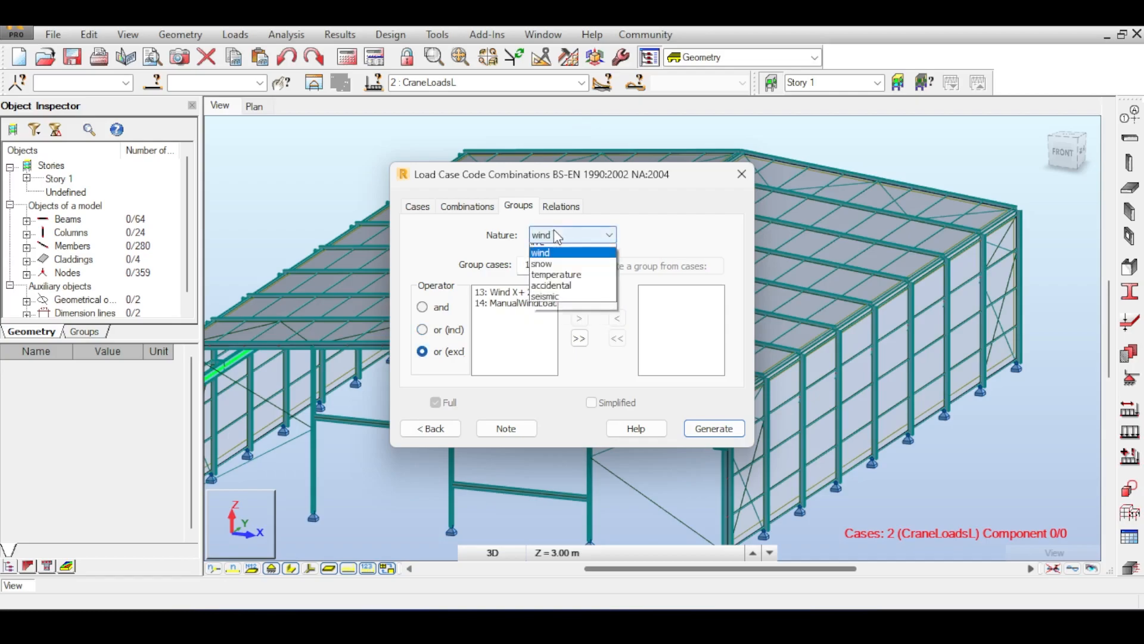
left_click(554, 282)
left_click(554, 234)
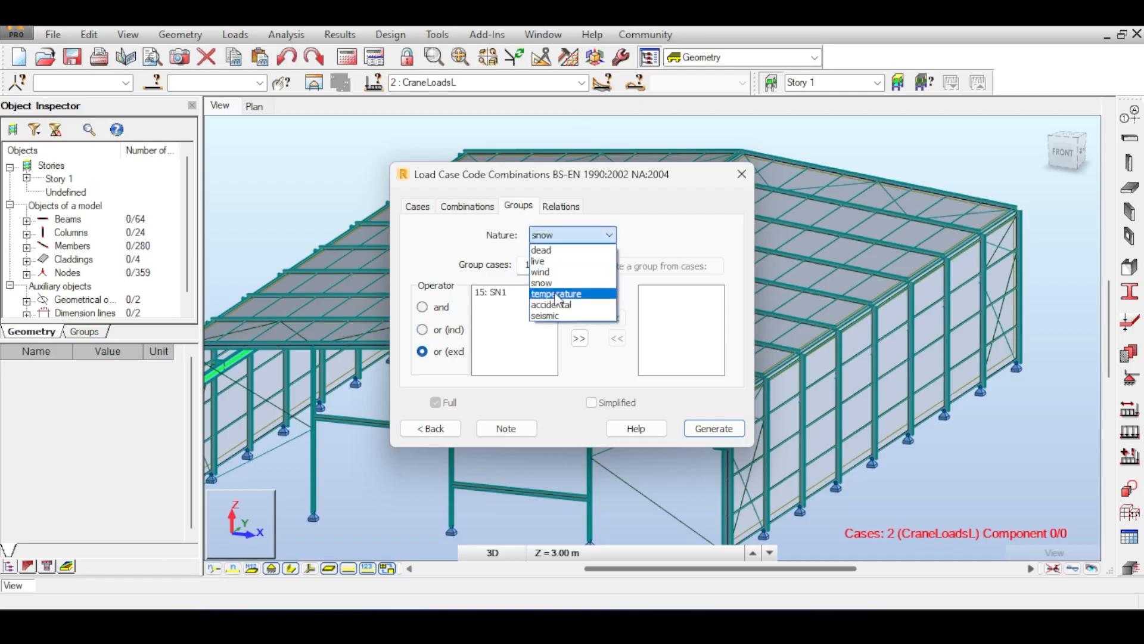
left_click(556, 295)
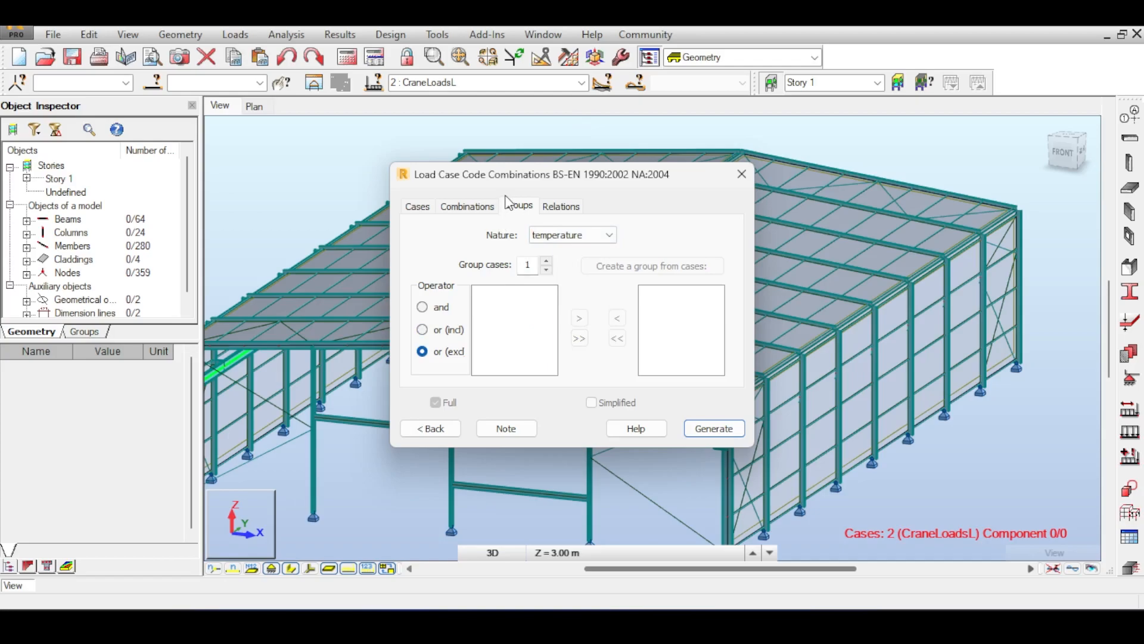
left_click(562, 207)
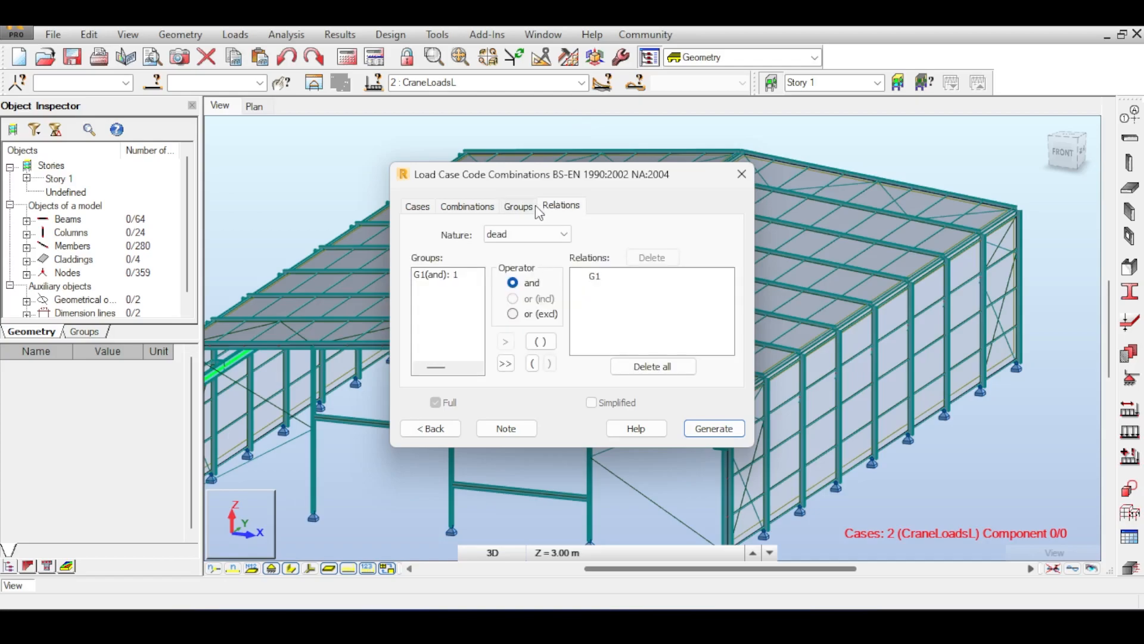
Switch the Relations page to the live-load nature.
left_click(326, 241)
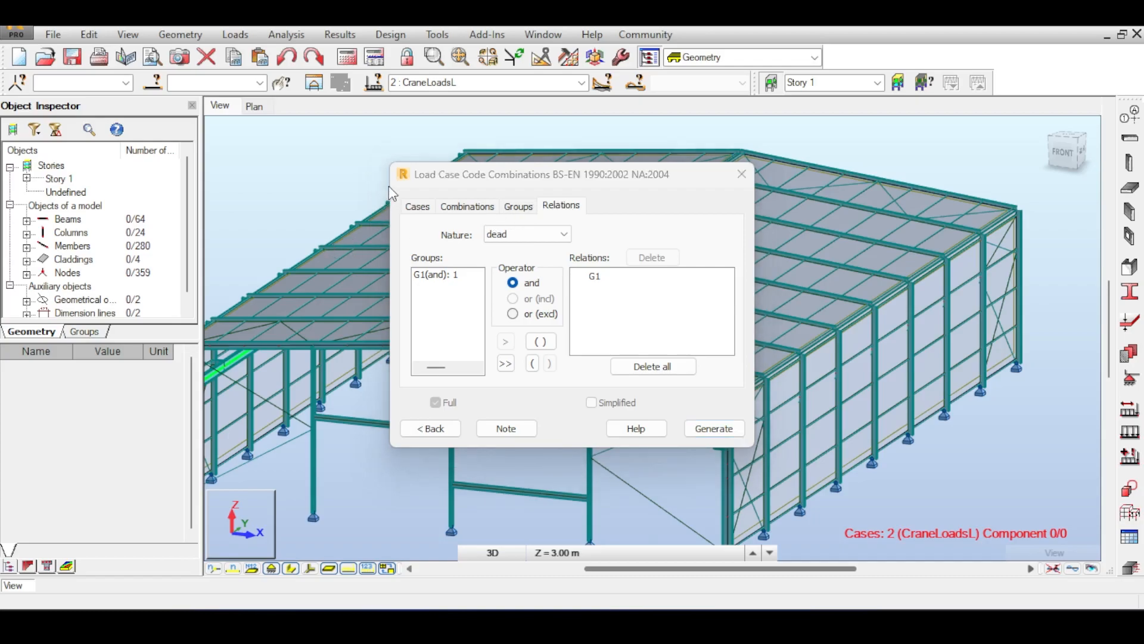
left_click(545, 233)
left_click(545, 232)
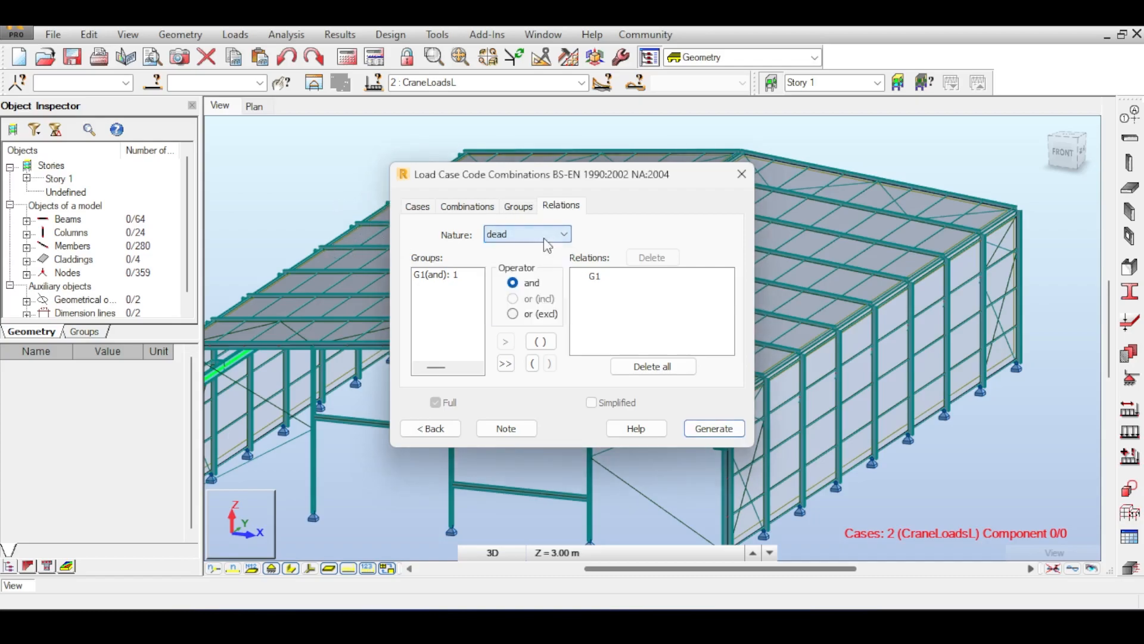
scroll(556, 238, "down", 1)
left_click(615, 305)
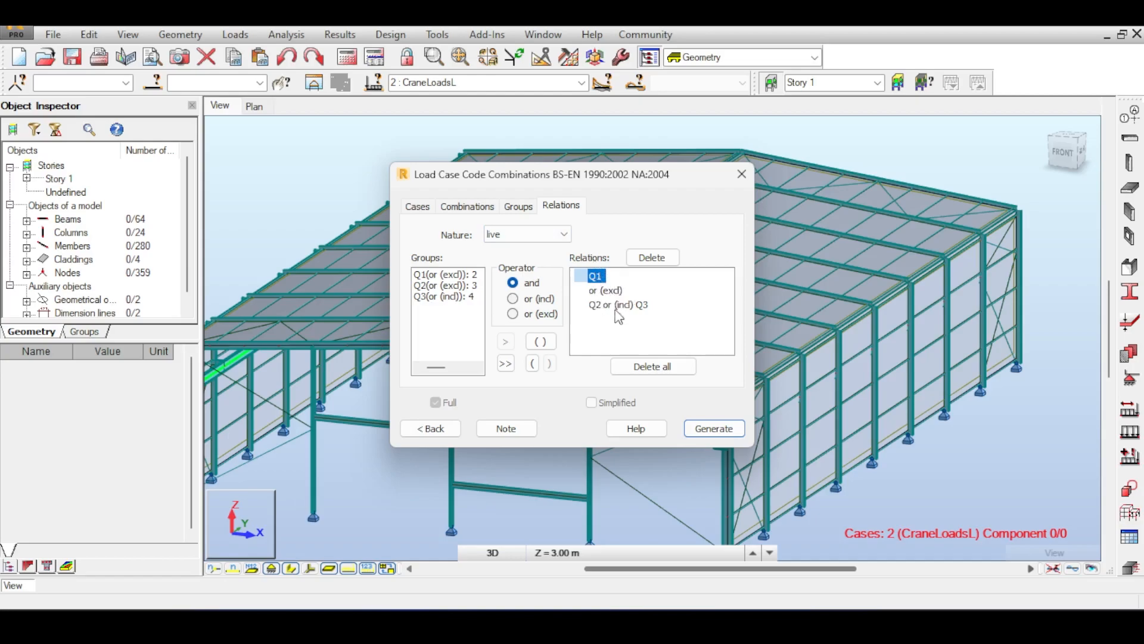
Select the Q2 or (incl) Q3 relation and delete all live-load relations.
left_click(640, 306)
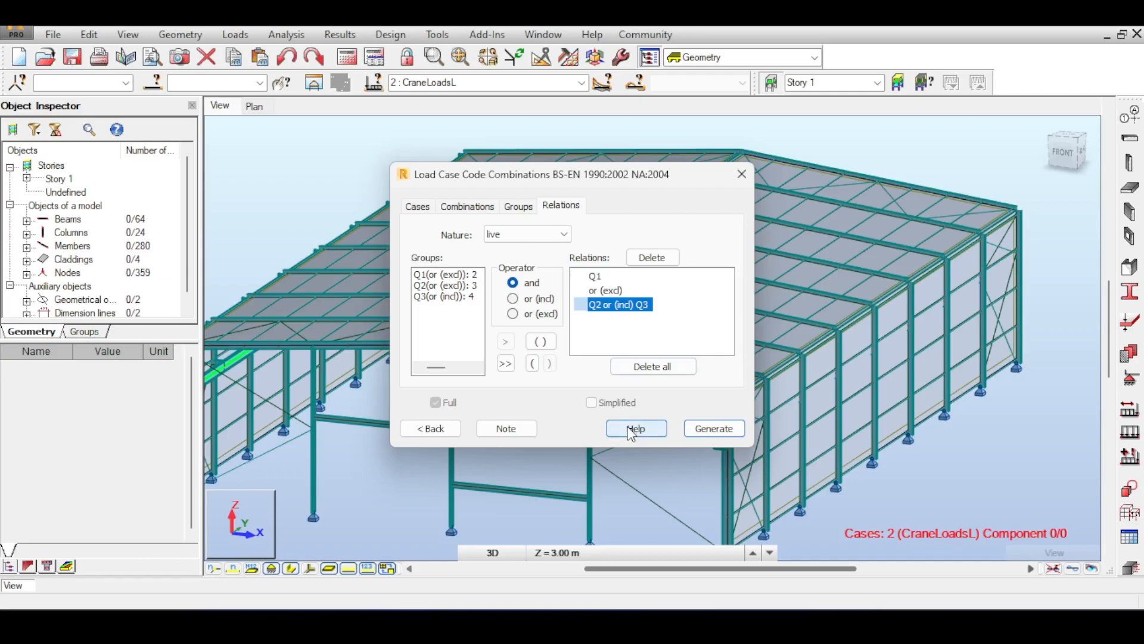
left_click(605, 275)
left_click(606, 306)
left_click(596, 276)
left_click(642, 366)
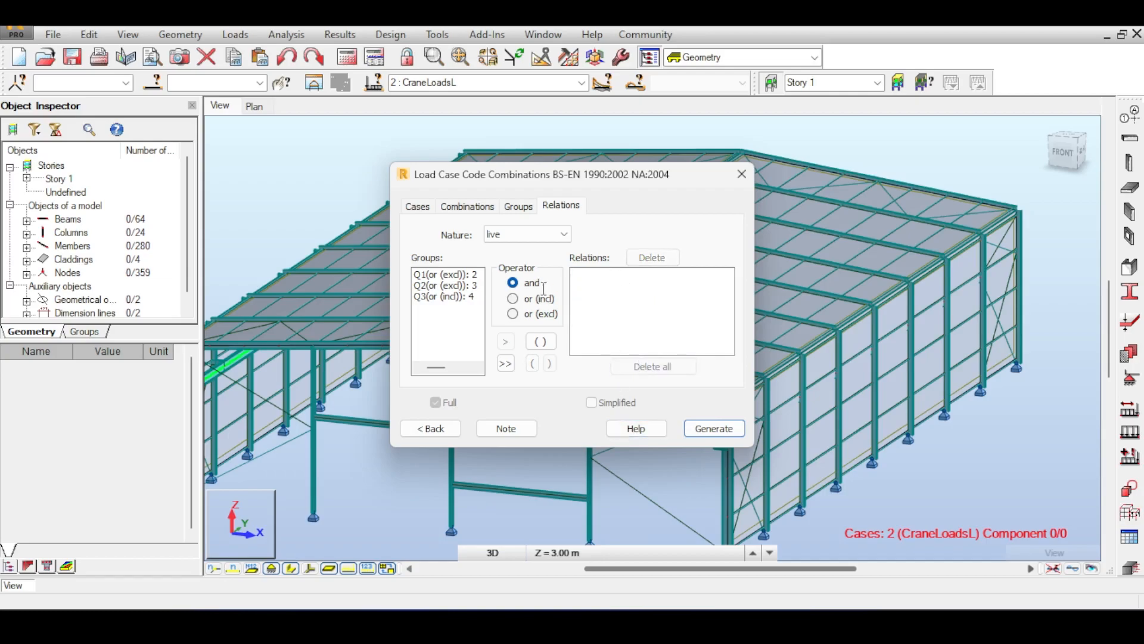
left_click_drag(541, 183, 685, 209)
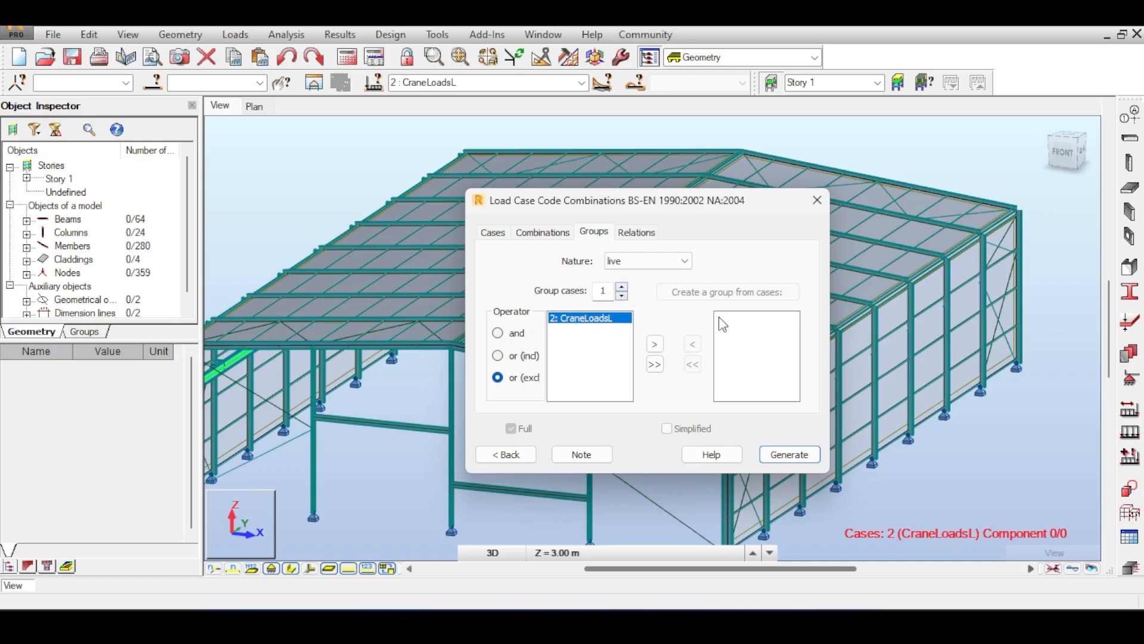
Delete the existing live-load relation Q1 and Q2 and Q3.
left_click(636, 231)
left_click(690, 303)
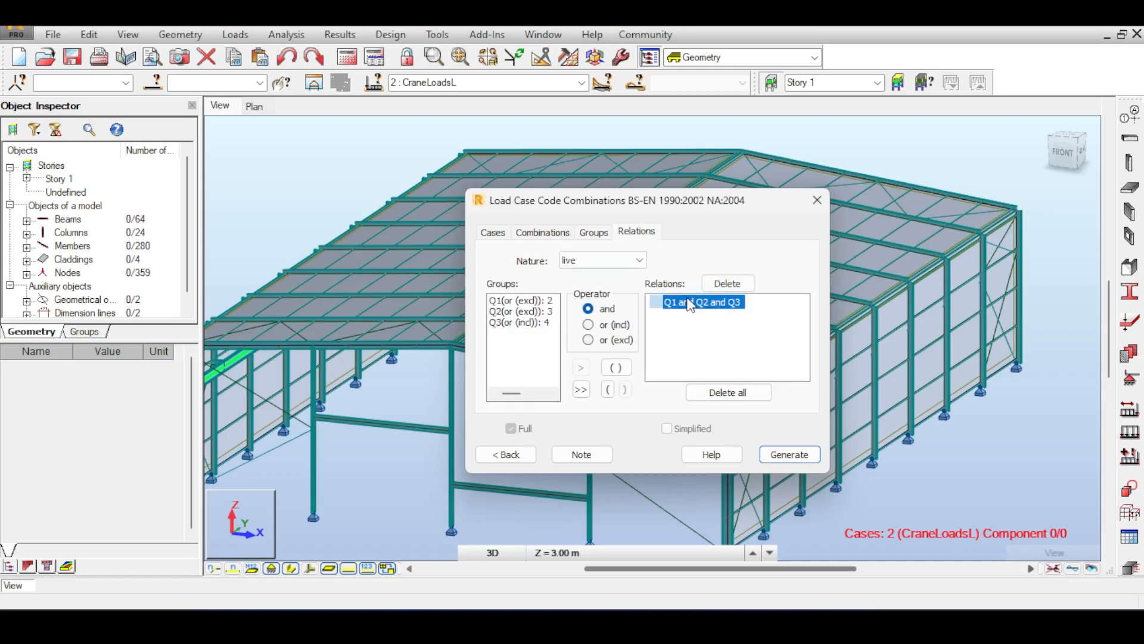
left_click(696, 392)
left_click(594, 232)
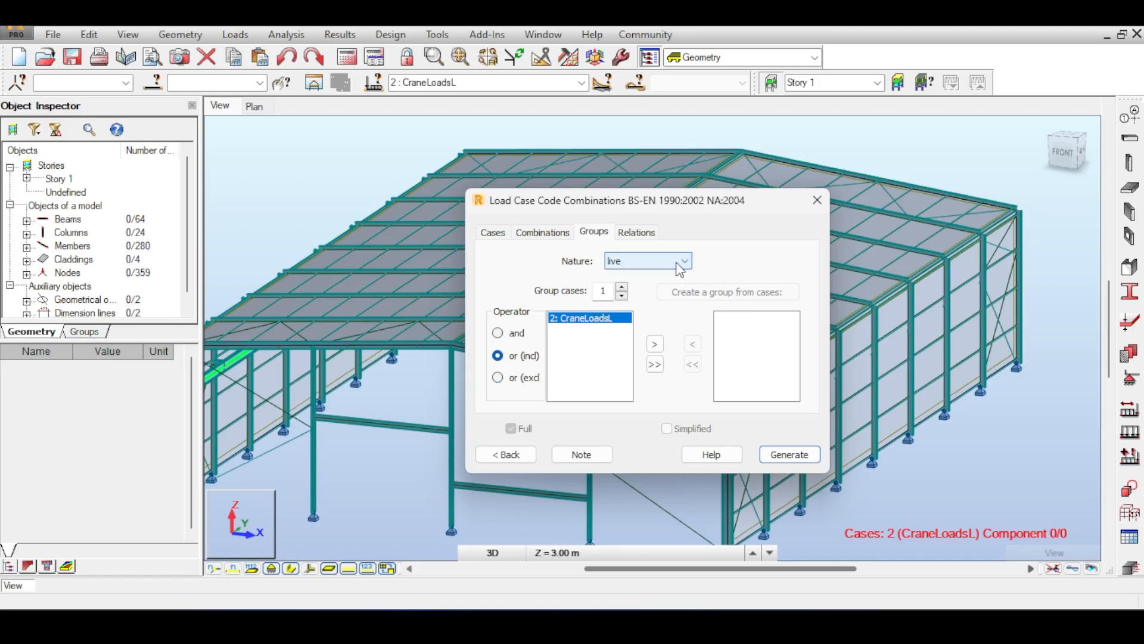
Build an 'and' group from CraneLoadsL, LL1 and CraneLoadsR and create it.
left_click(682, 260)
left_click(682, 261)
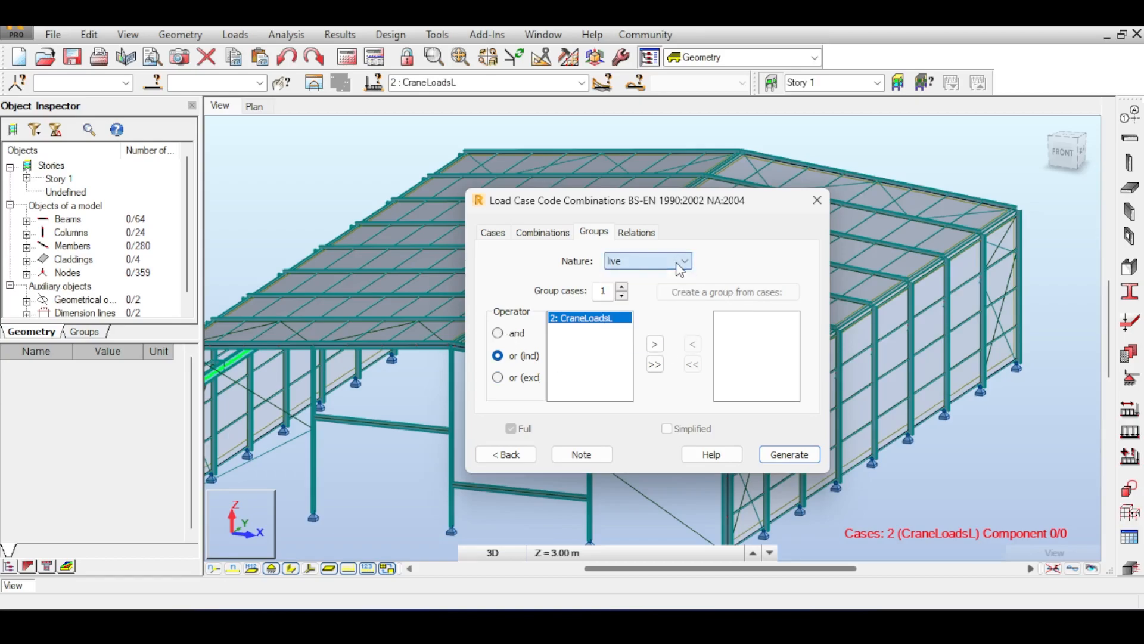
left_click(536, 335)
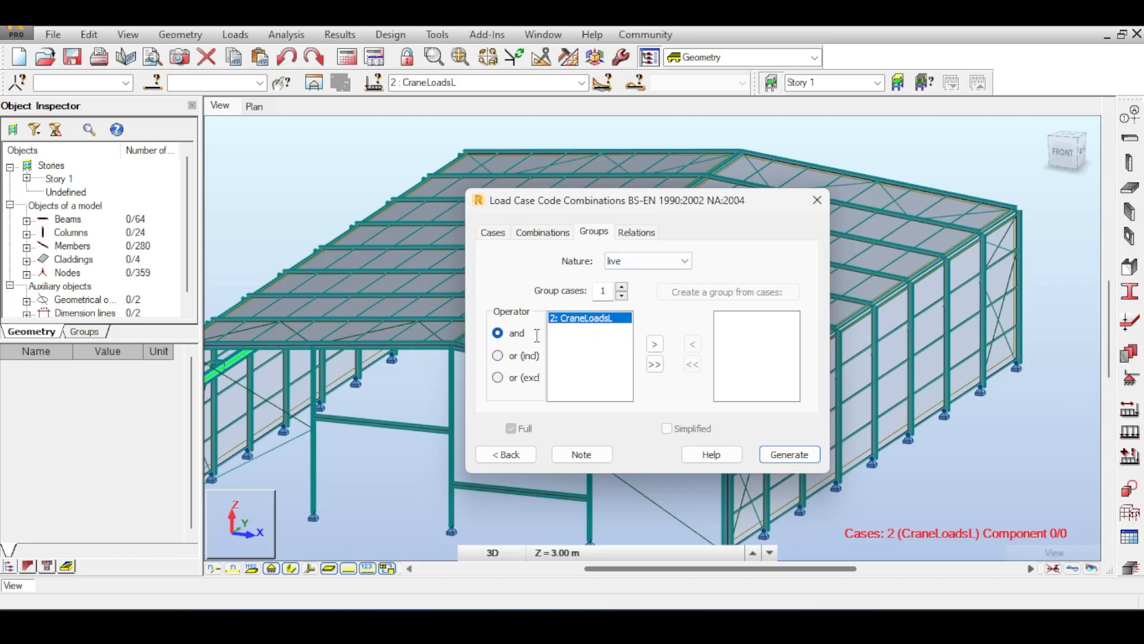
left_click(655, 345)
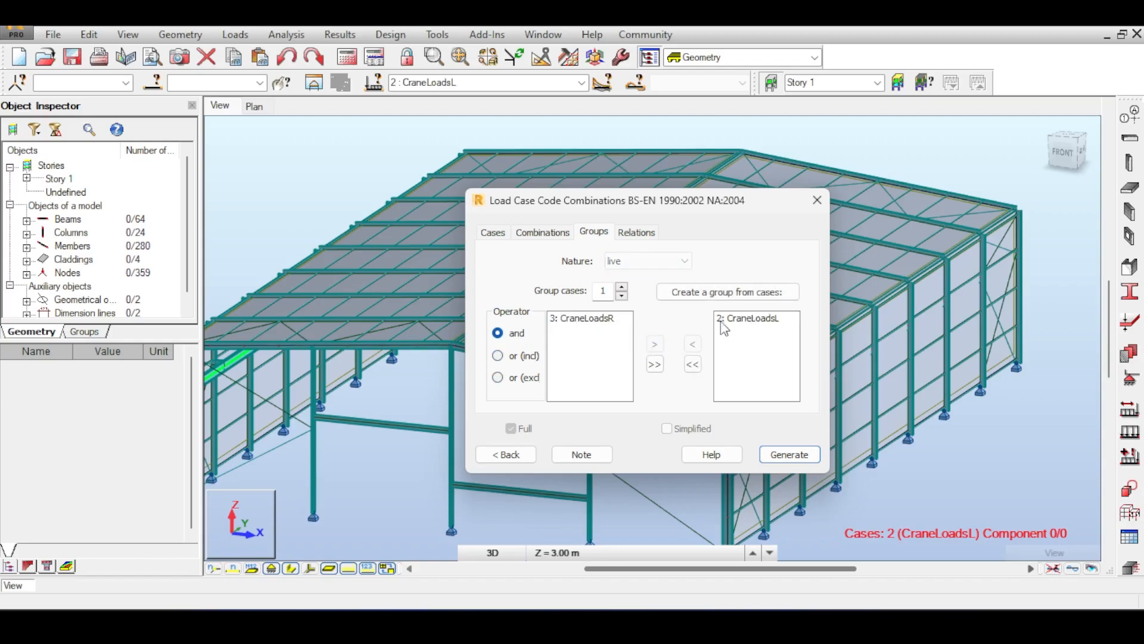
left_click(622, 286)
left_click(585, 319)
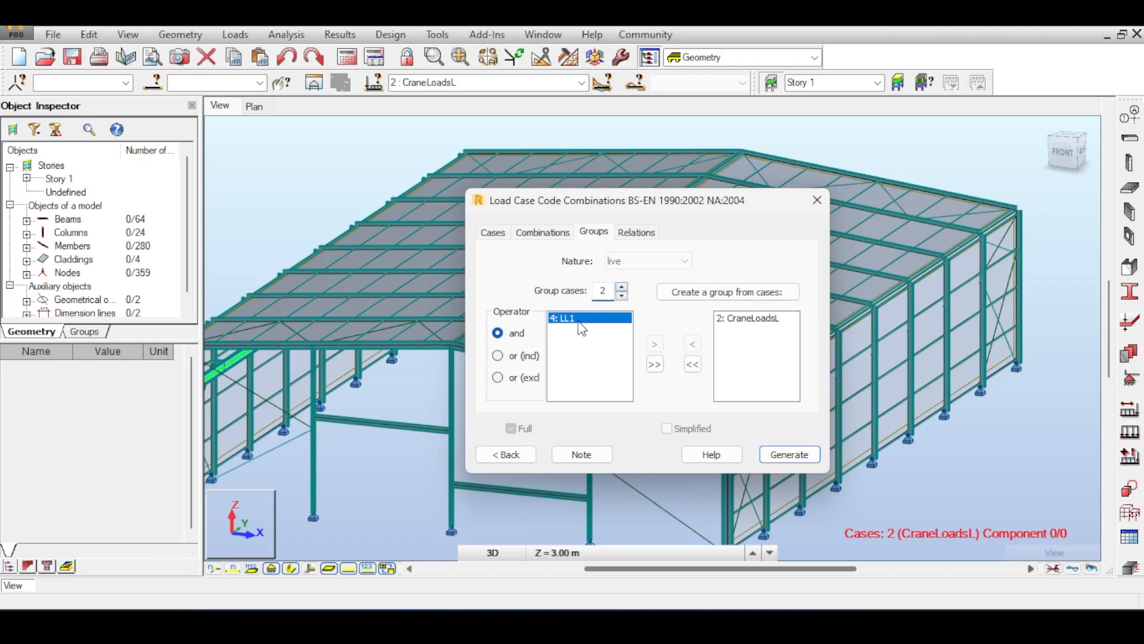
left_click(655, 345)
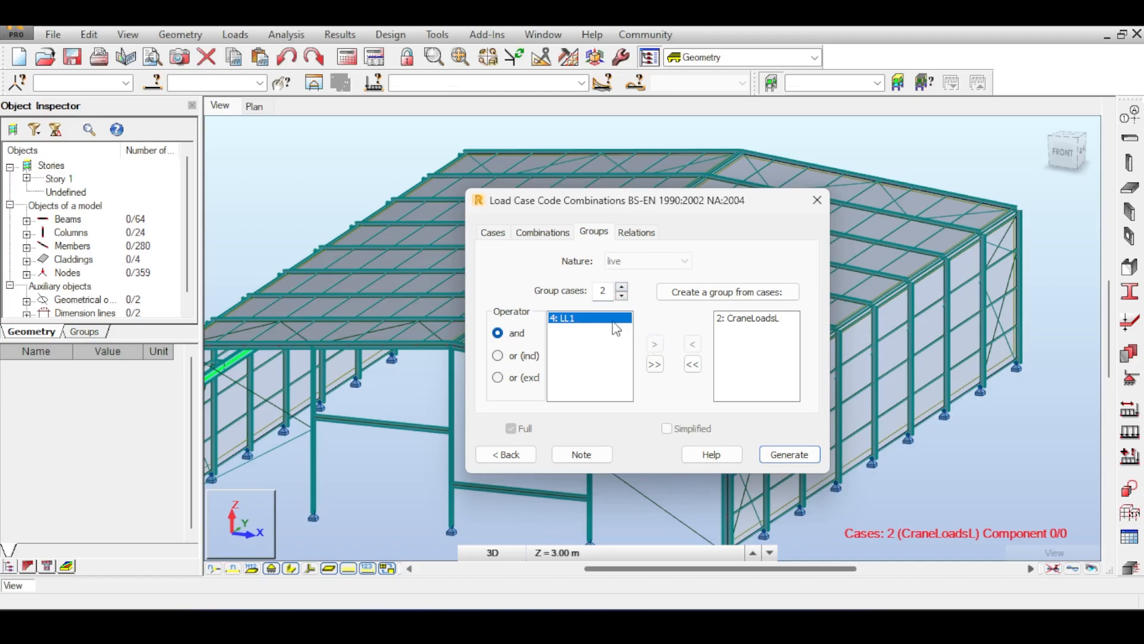
left_click(622, 293)
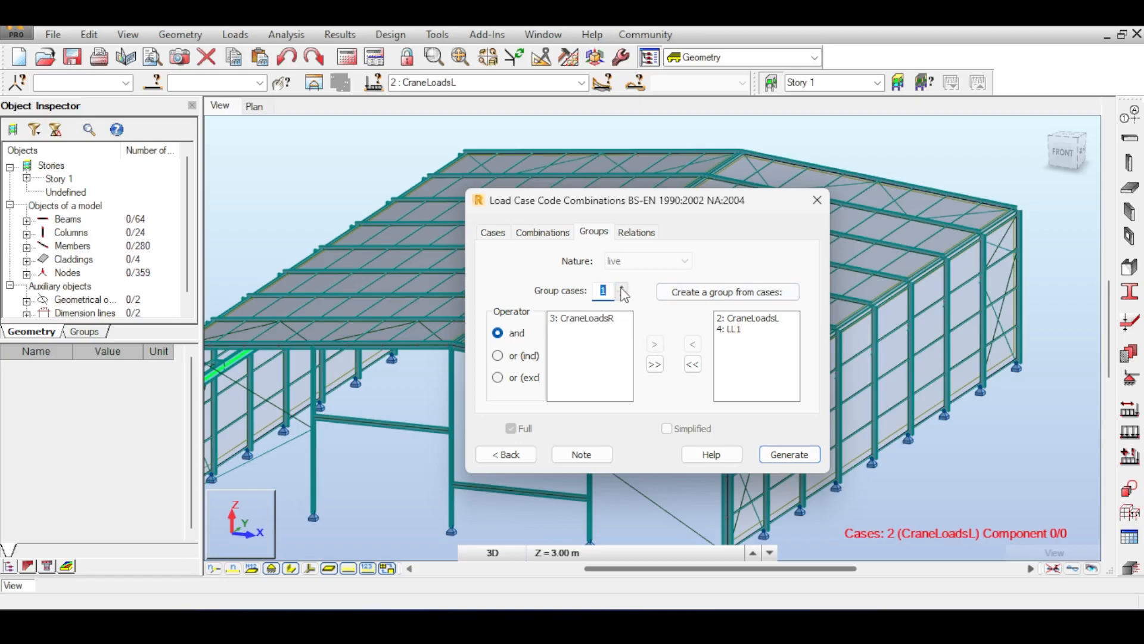
double_click(607, 291)
left_click(608, 320)
left_click(657, 348)
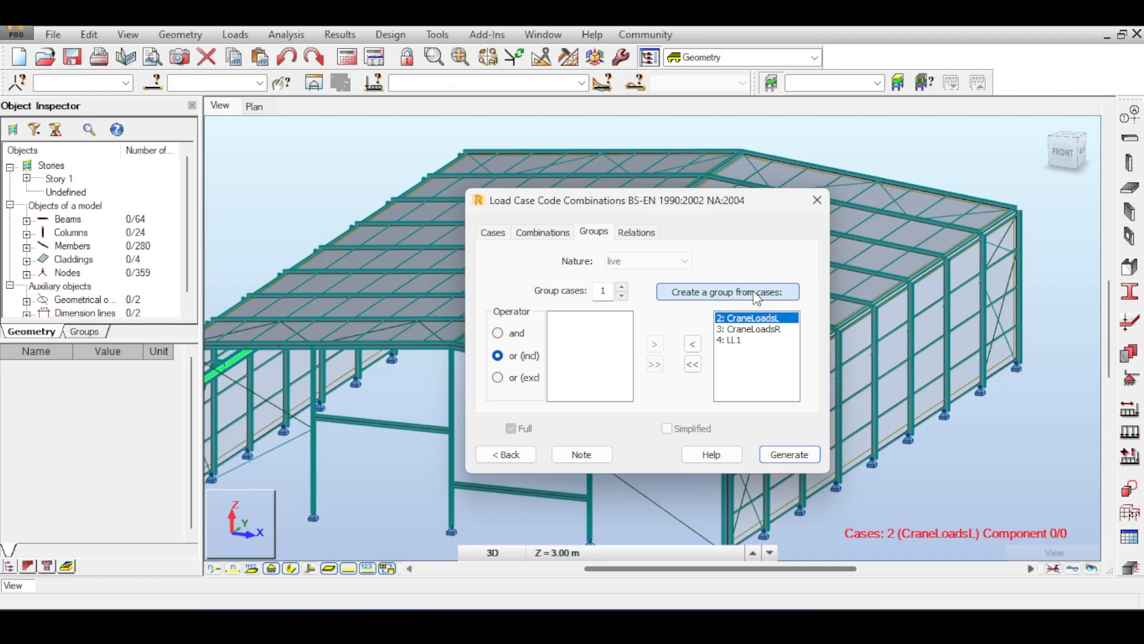
left_click(754, 293)
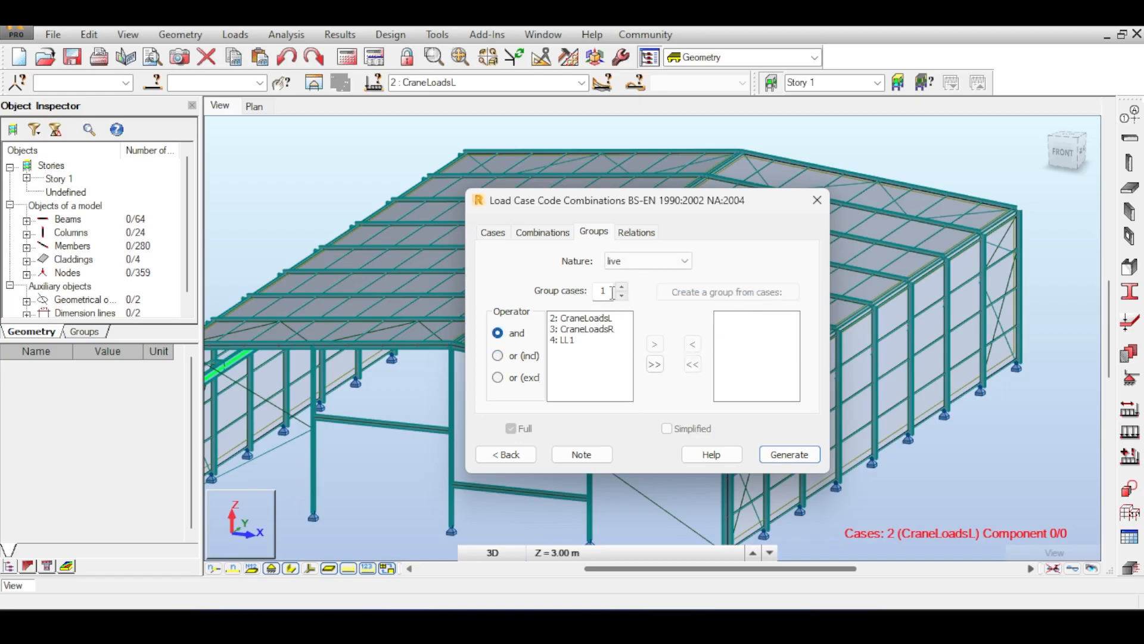
Reselect CraneLoadsL and LL1 and switch the load nature to dead and back to live.
left_click(602, 317)
left_click(576, 340)
left_click(553, 319)
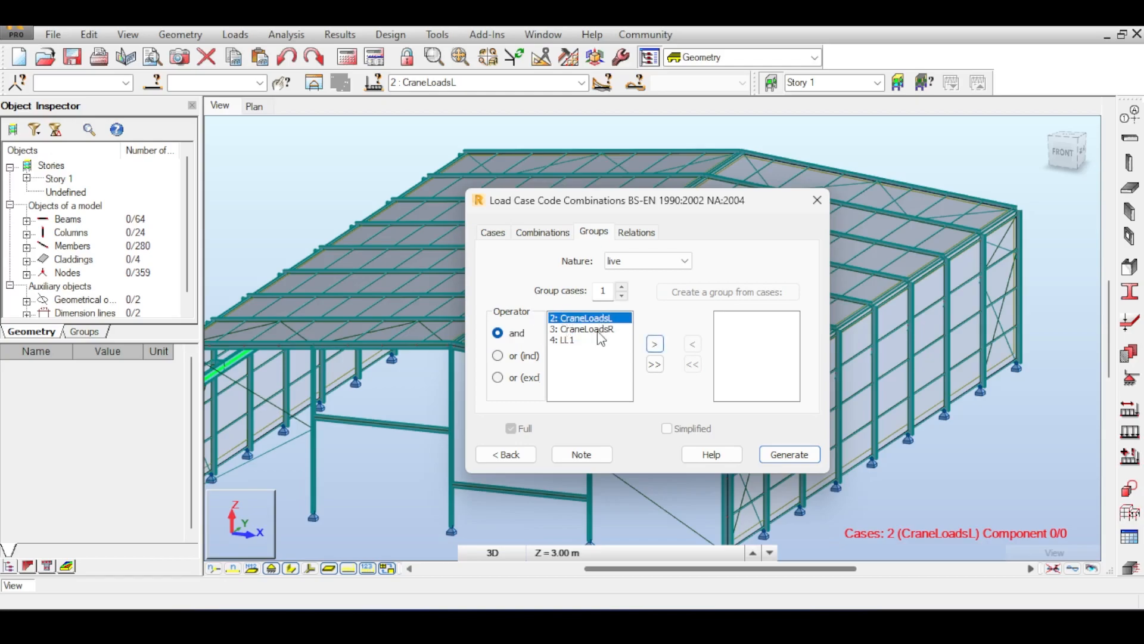
left_click(643, 261)
left_click(650, 276)
left_click(651, 261)
left_click(616, 287)
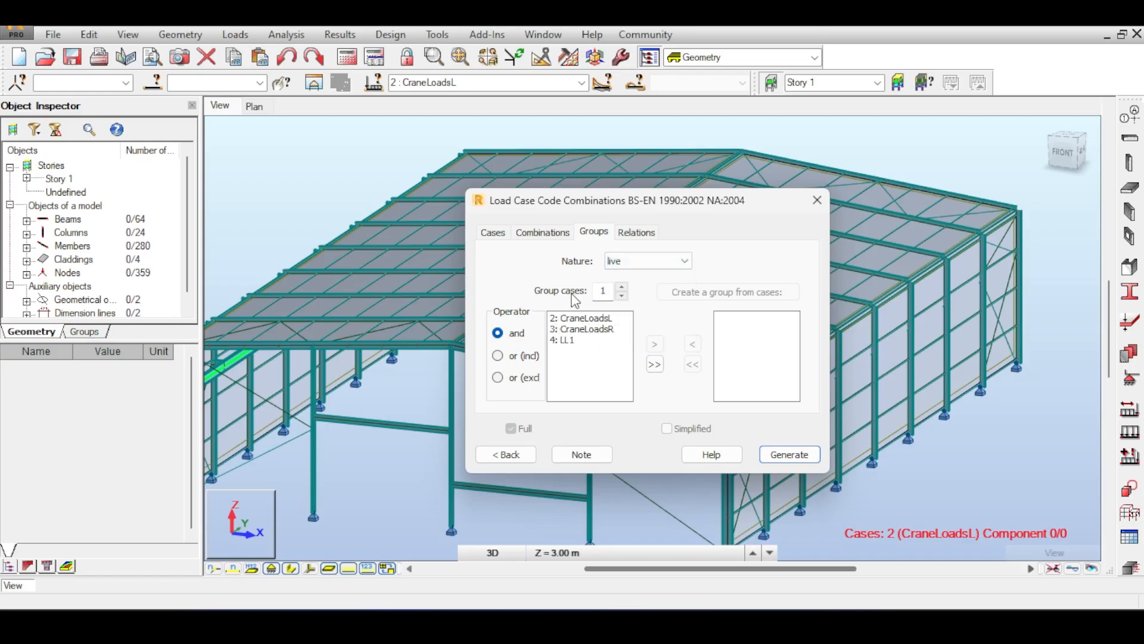
Set the group case count to 2, dismiss the range warning, and view the live relations.
left_click(623, 287)
type("2")
left_click(737, 376)
left_click(557, 320)
left_click(574, 341)
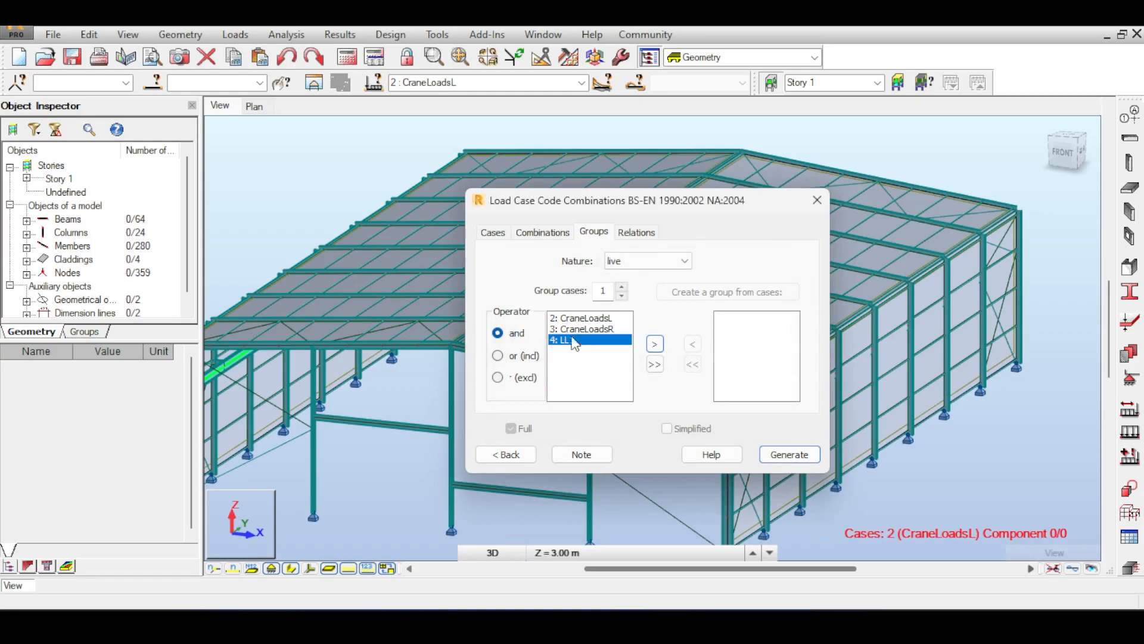
left_click(637, 232)
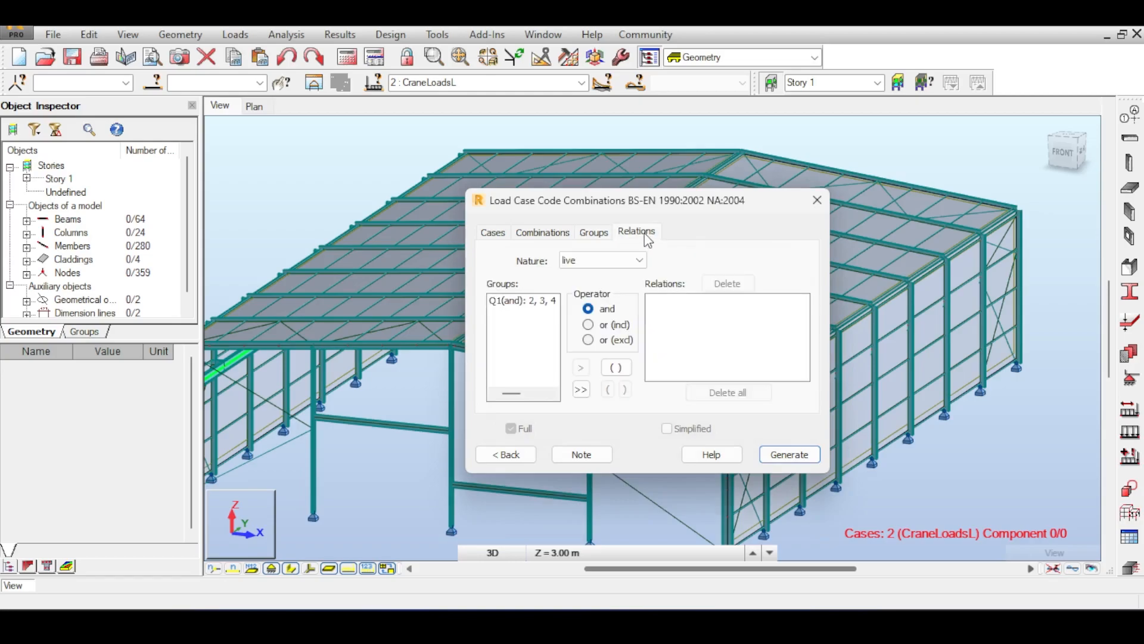
Add Q1(and): 2, 3, 4 as the live relation, check dead loads, and generate combinations.
left_click(553, 304)
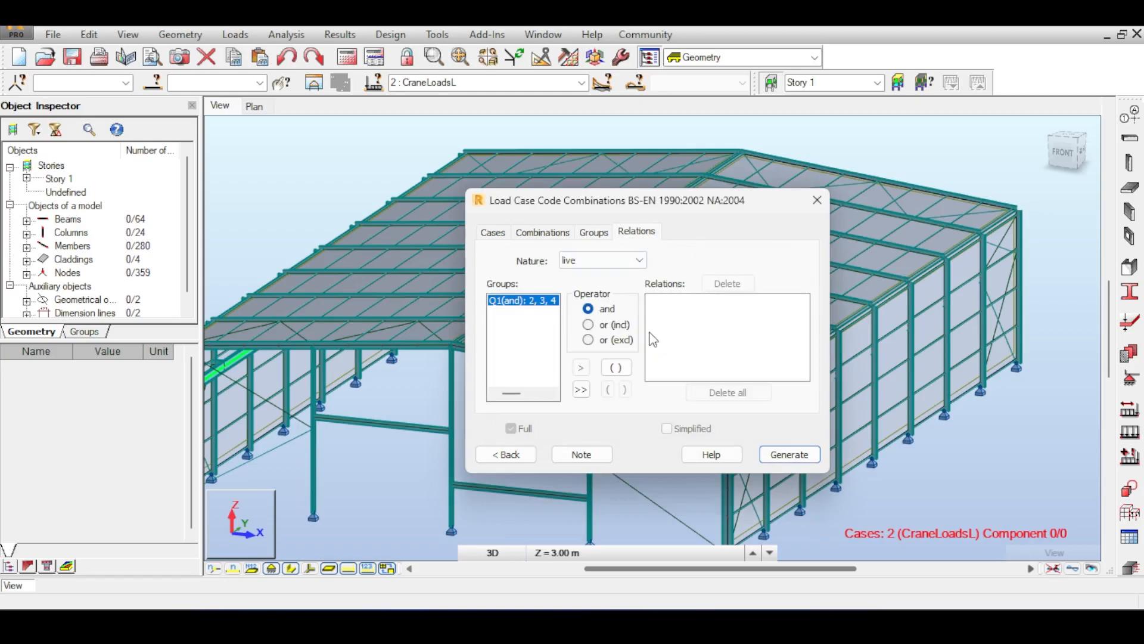
left_click(581, 367)
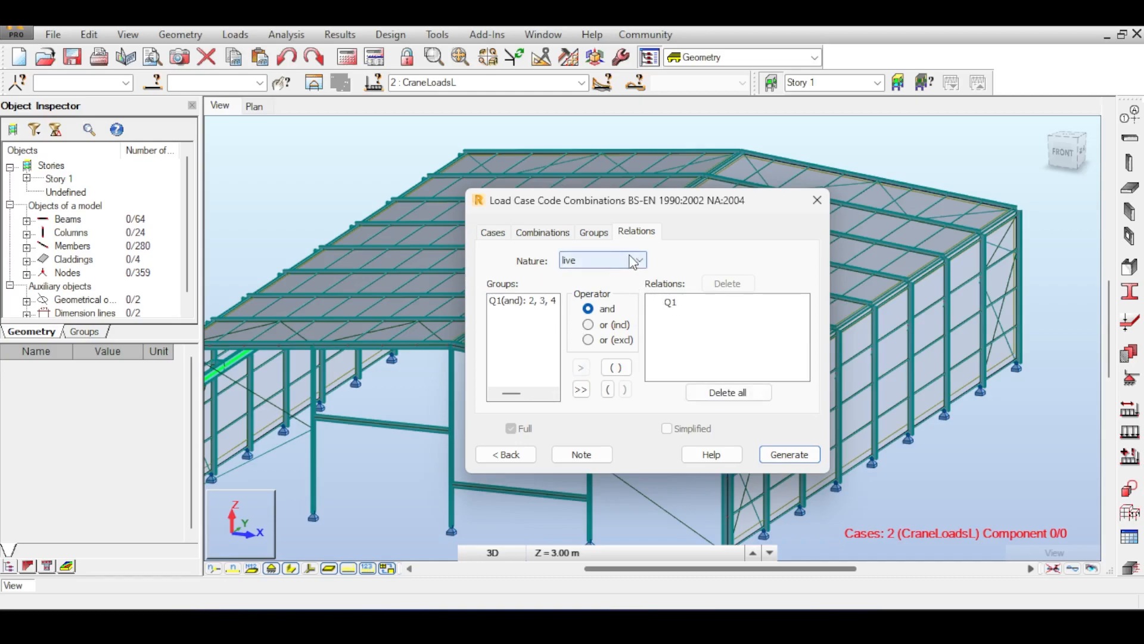
left_click(633, 262)
left_click(622, 276)
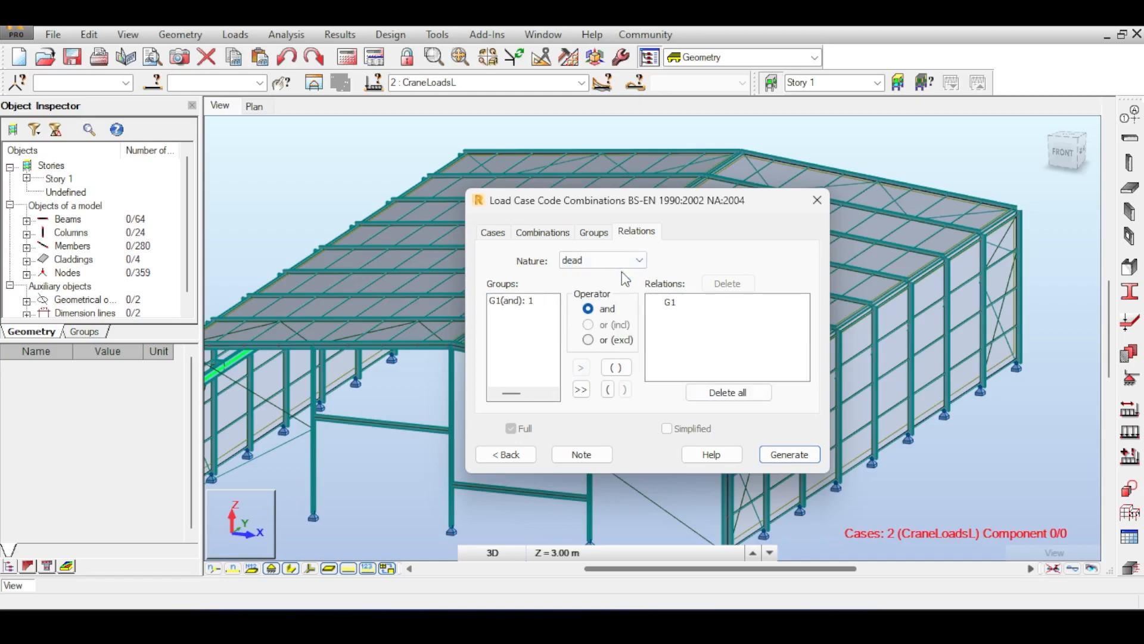
left_click(628, 261)
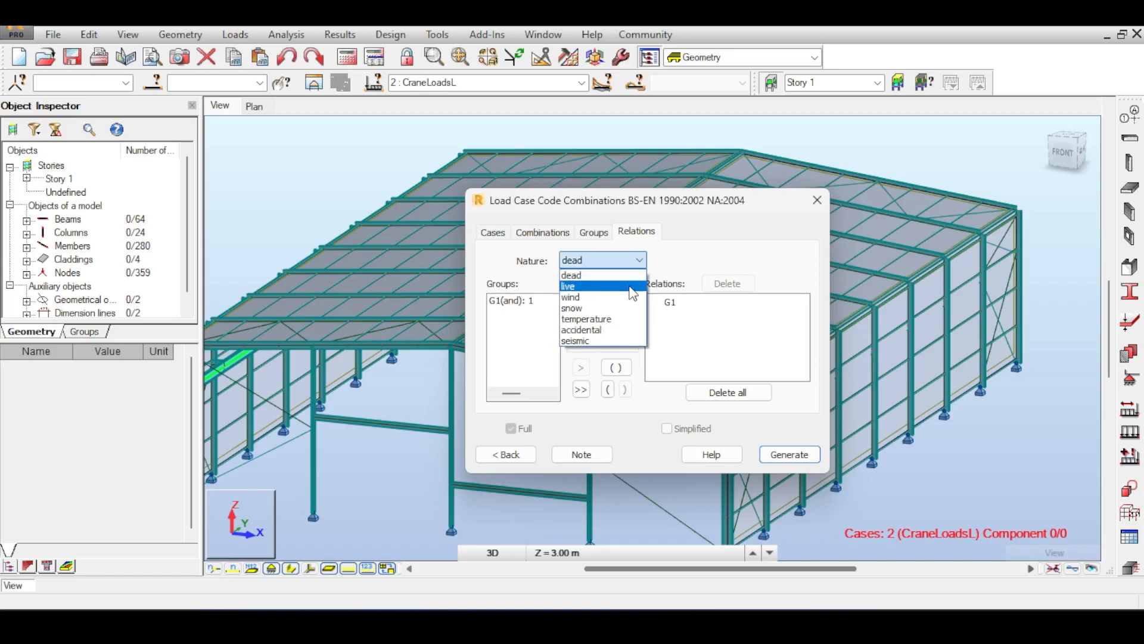
left_click(623, 275)
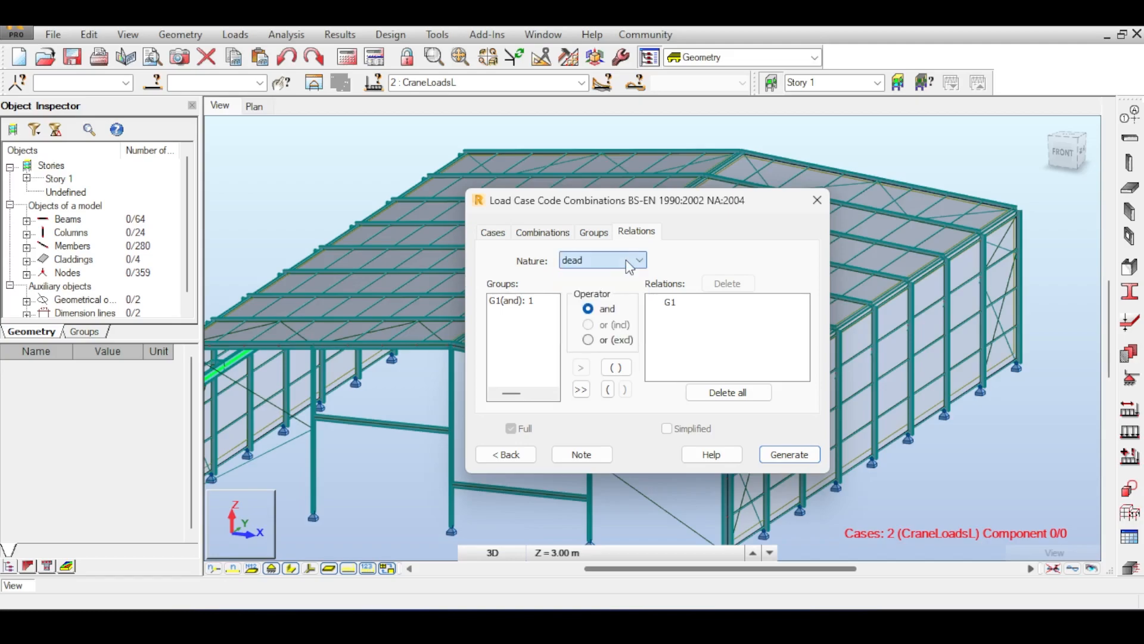
left_click(782, 459)
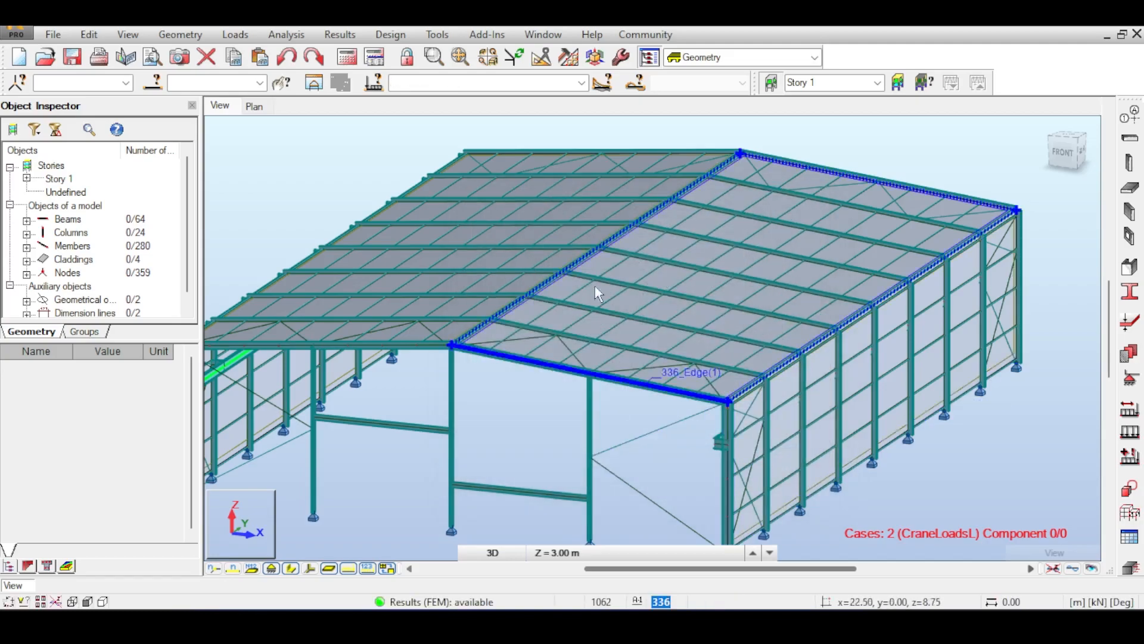
Display case 16 : ULS and step from its first combination component to the second.
left_click(581, 82)
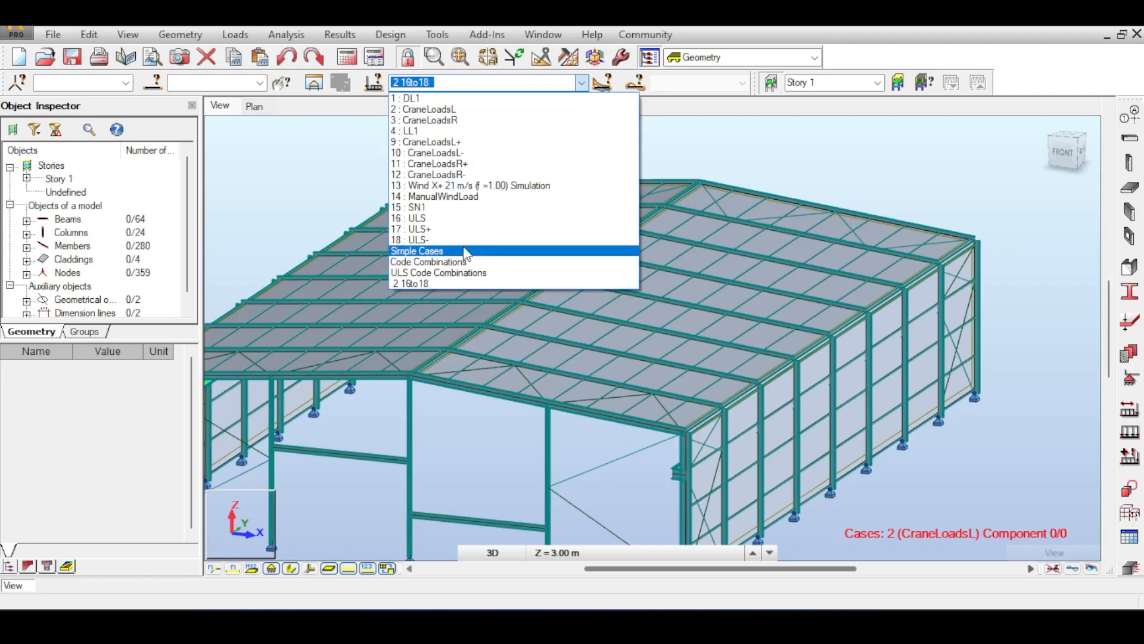
left_click(462, 220)
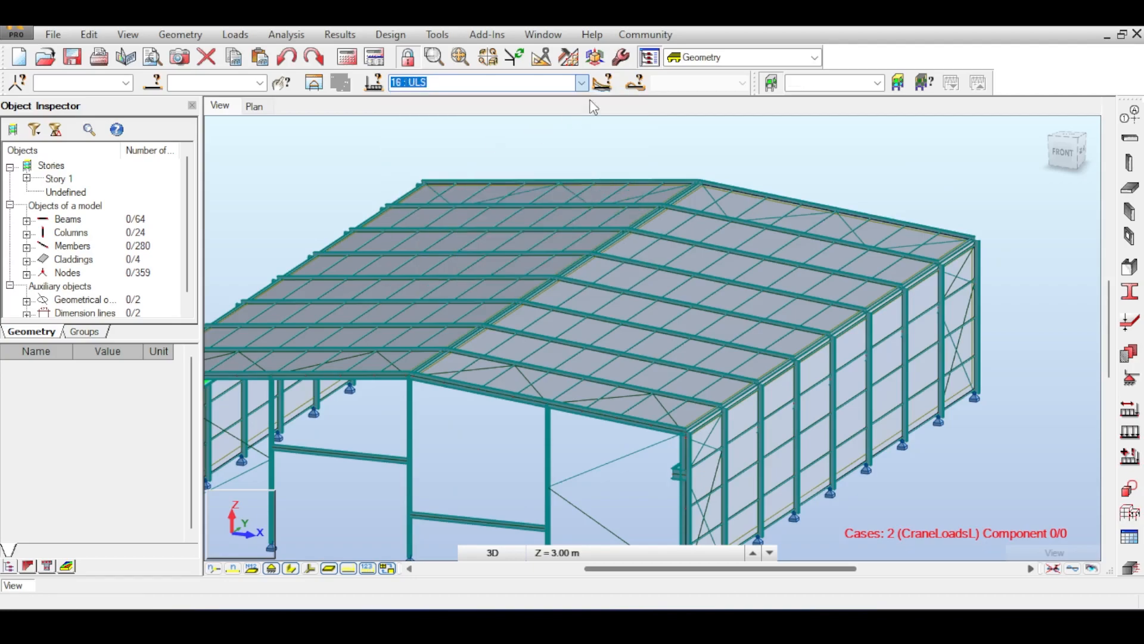
scroll(662, 227, "down", 5)
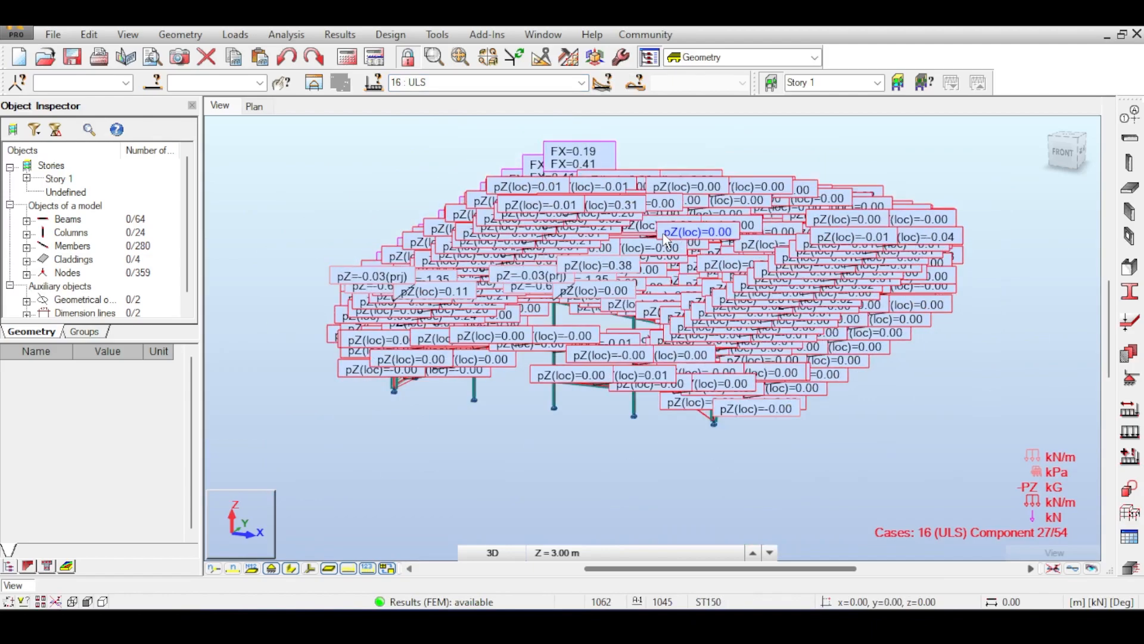
left_click(609, 82)
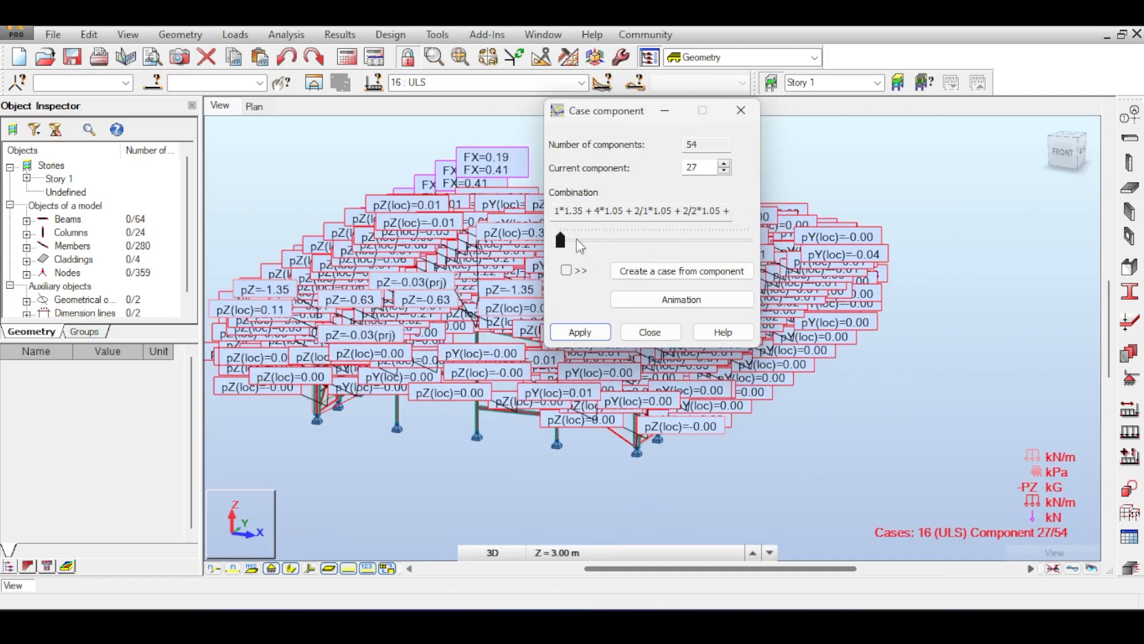
left_click_drag(577, 241, 565, 243)
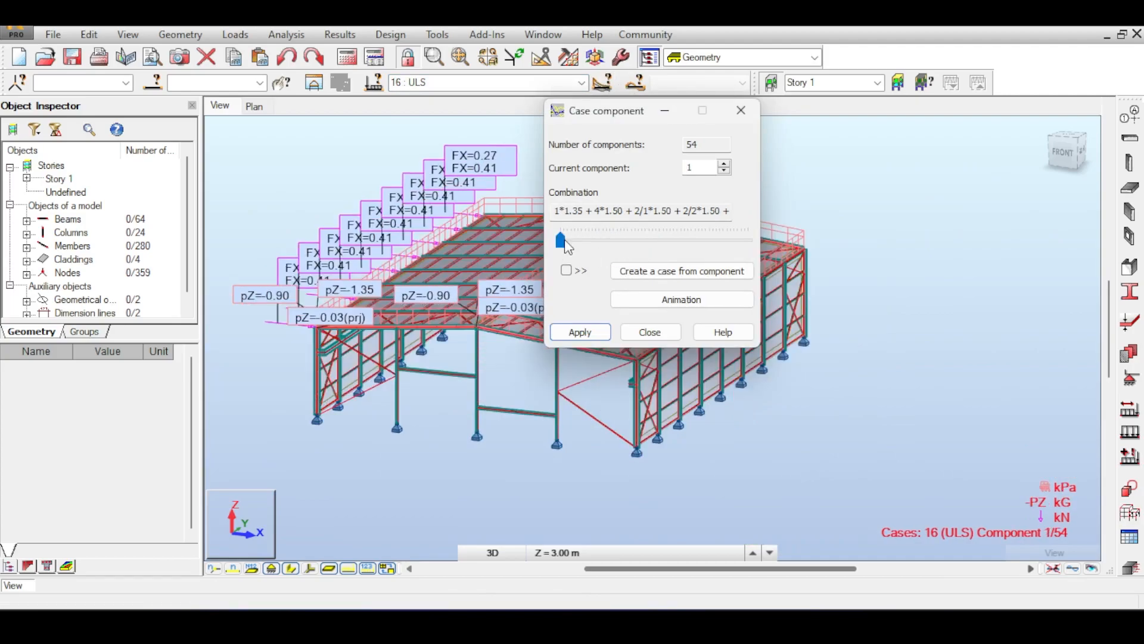
left_click(725, 166)
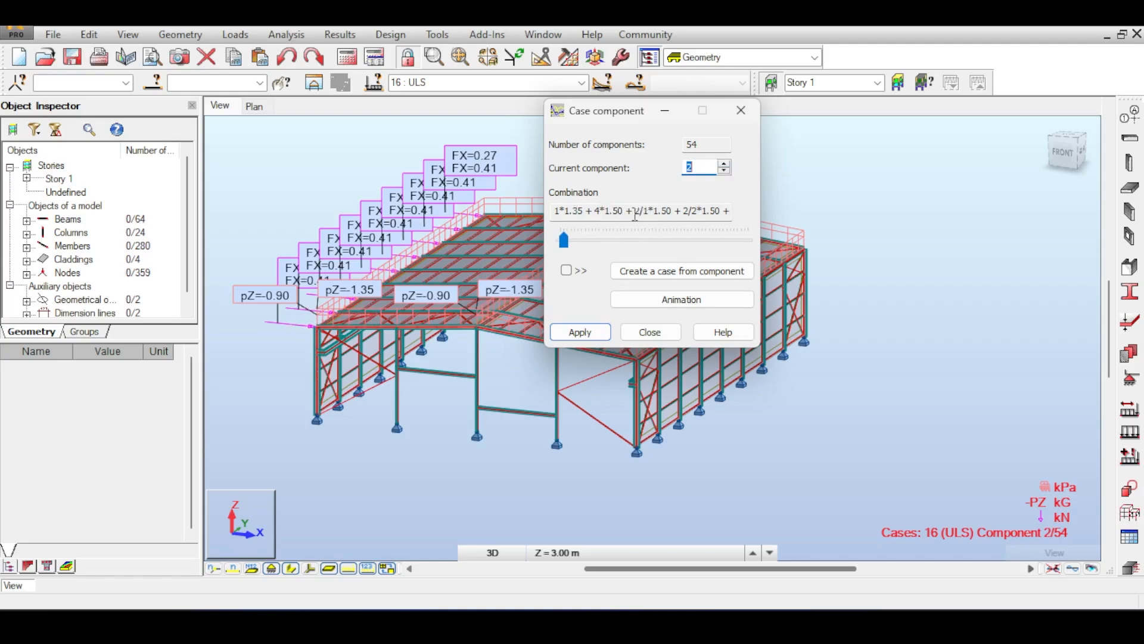
Advance to component 4 of 54 and read its full combination formula.
left_click(581, 82)
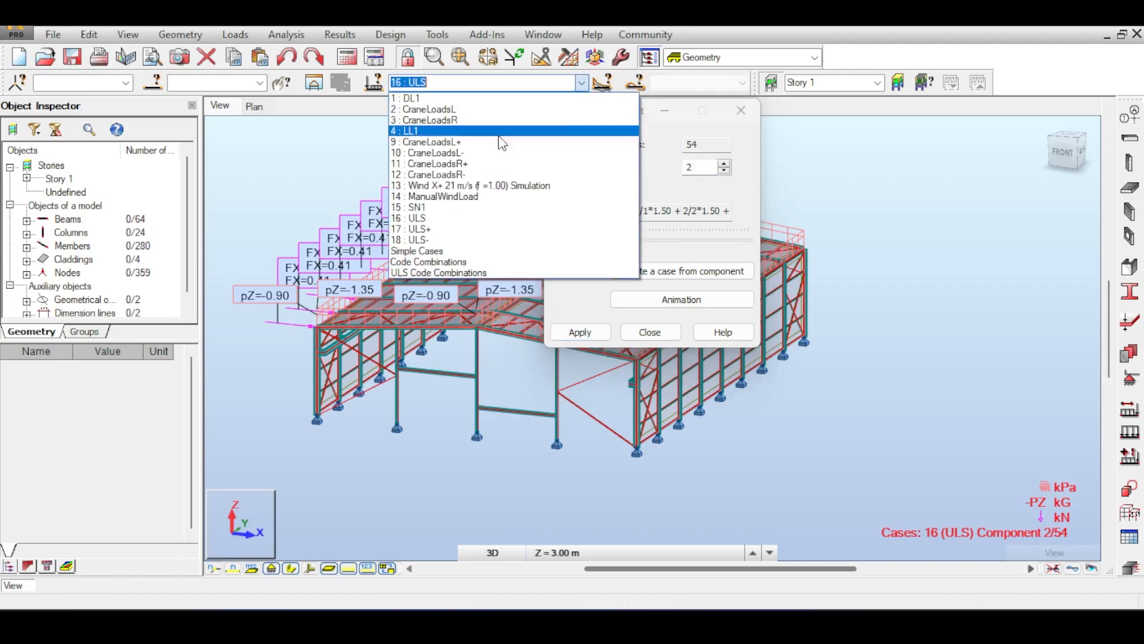
left_click(717, 192)
left_click_drag(563, 241, 571, 244)
left_click(684, 209)
left_click_drag(684, 210, 778, 213)
left_click_drag(664, 210, 660, 210)
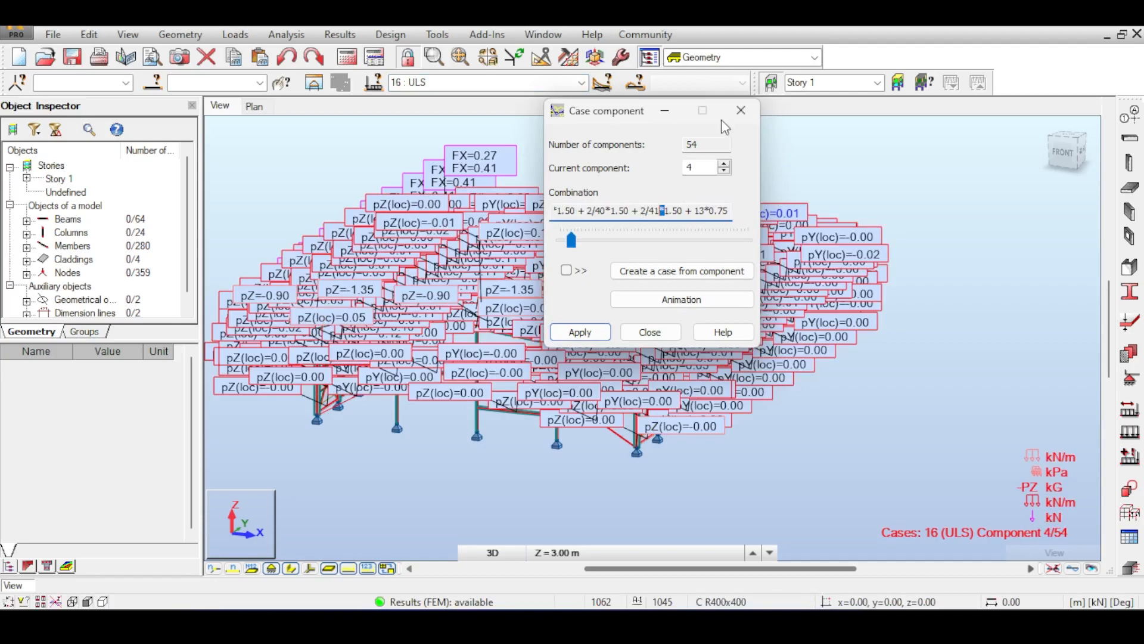
left_click(739, 111)
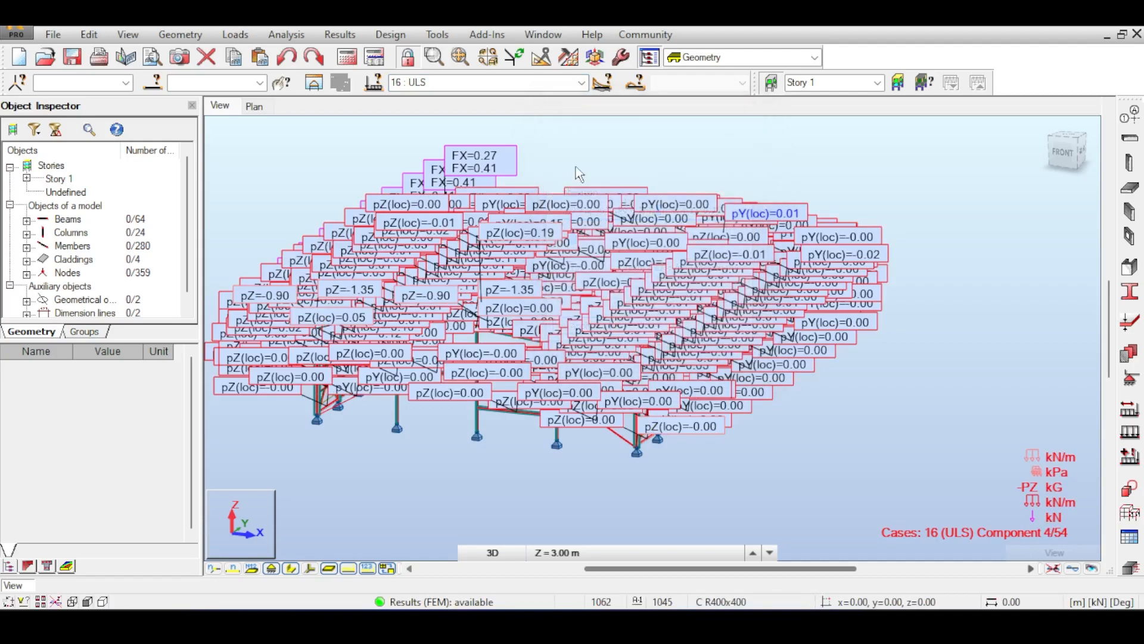
Rerun the static analysis with 16 : ULS kept as the current case.
left_click(581, 83)
left_click(581, 83)
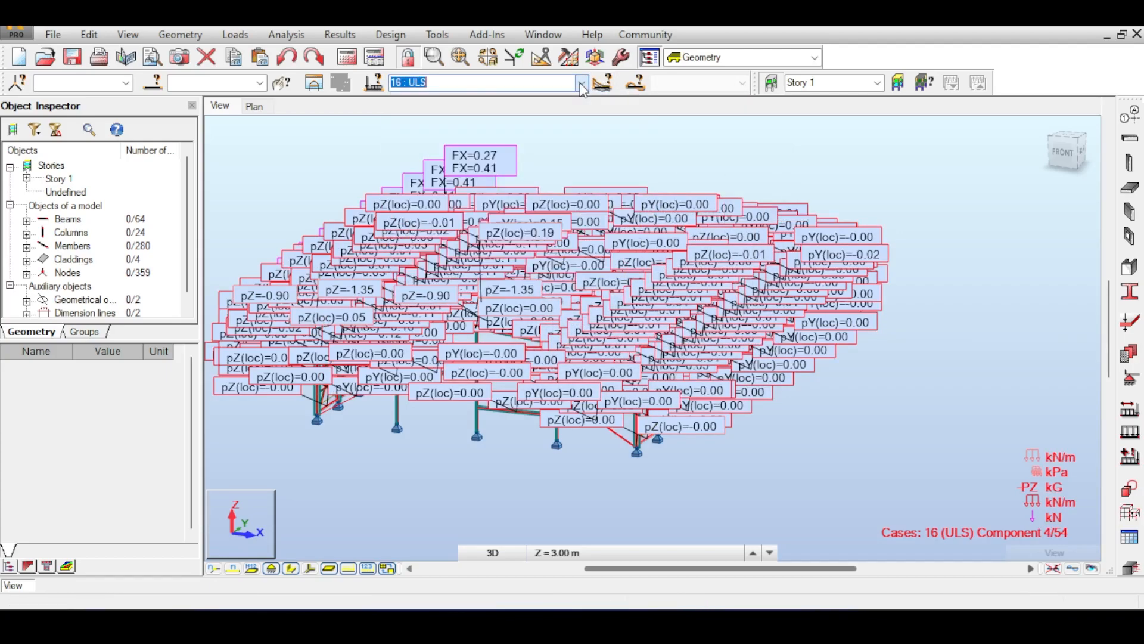
middle_click_drag(635, 152, 722, 321)
scroll(632, 183, "down", 6)
scroll(668, 363, "up", 5)
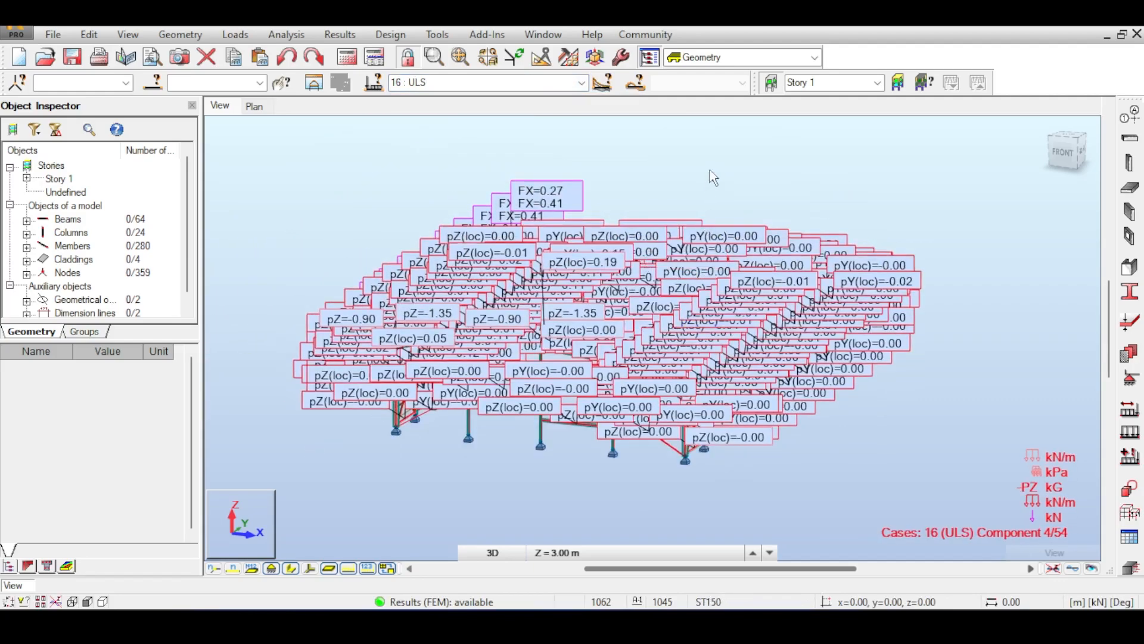
middle_click_drag(709, 174, 691, 197)
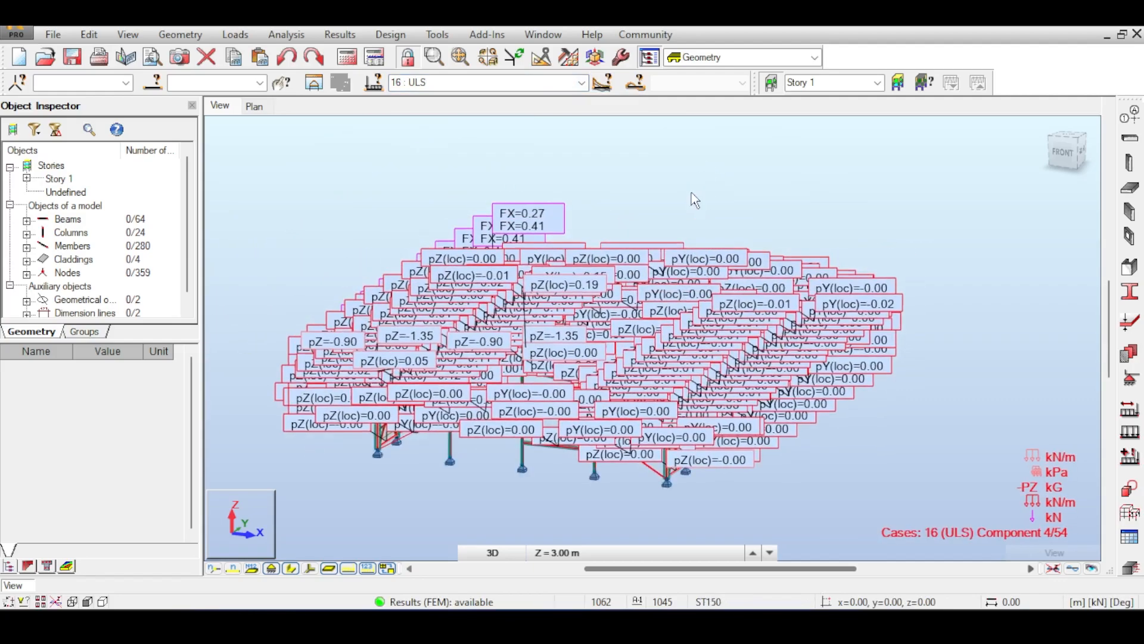
left_click(349, 58)
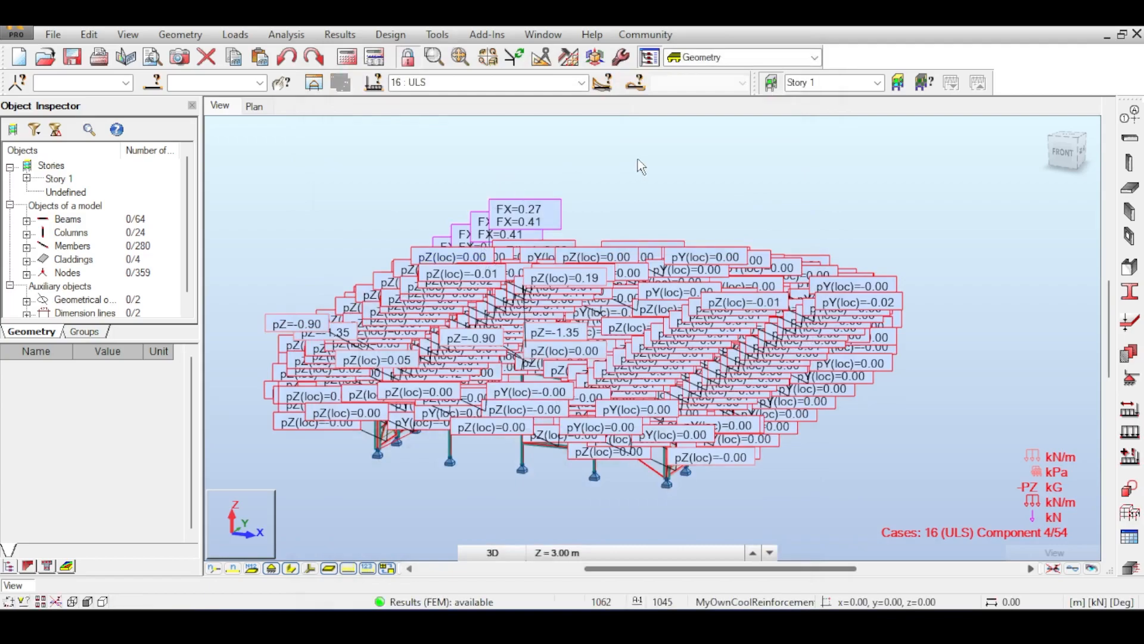
middle_click_drag(630, 155, 584, 149)
Clear all load labels and symbols and set the view cube to FRONT.
left_click(1056, 571)
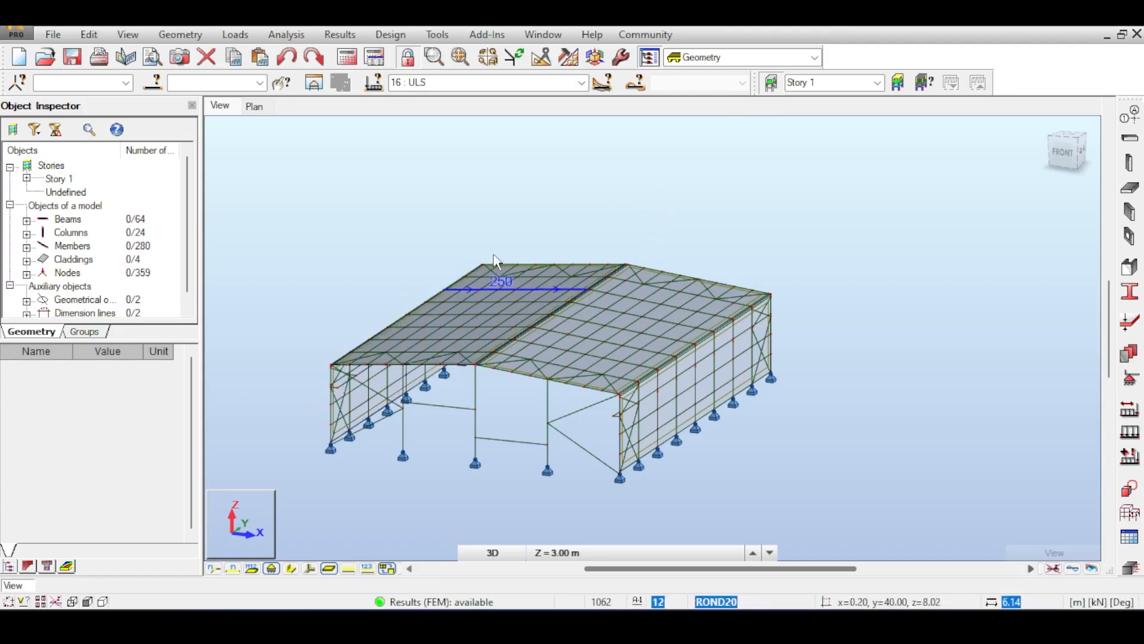
left_click(1063, 138)
left_click_drag(1063, 146, 1066, 159)
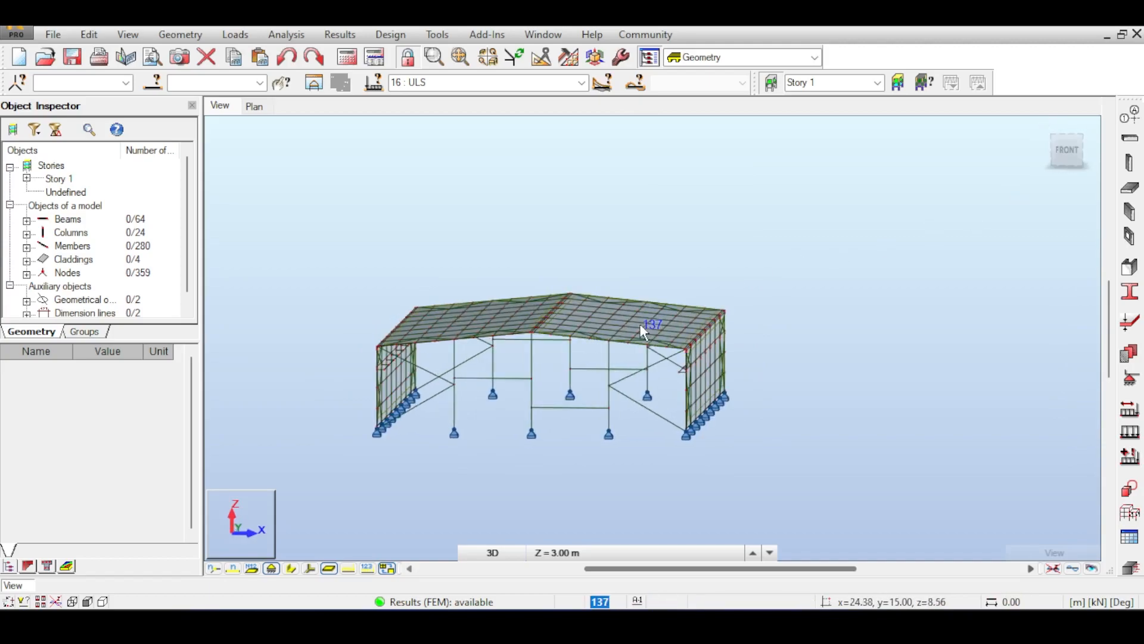
Zoom and pan around the bare warehouse frame in the front view.
scroll(631, 403, "up", 3)
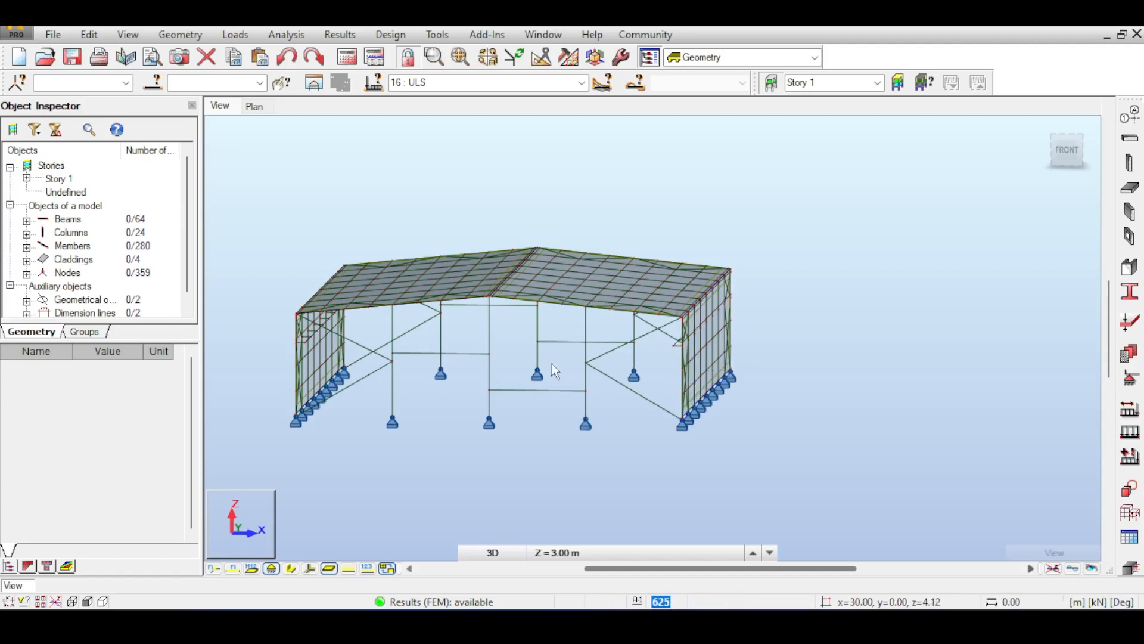
scroll(280, 331, "up", 5)
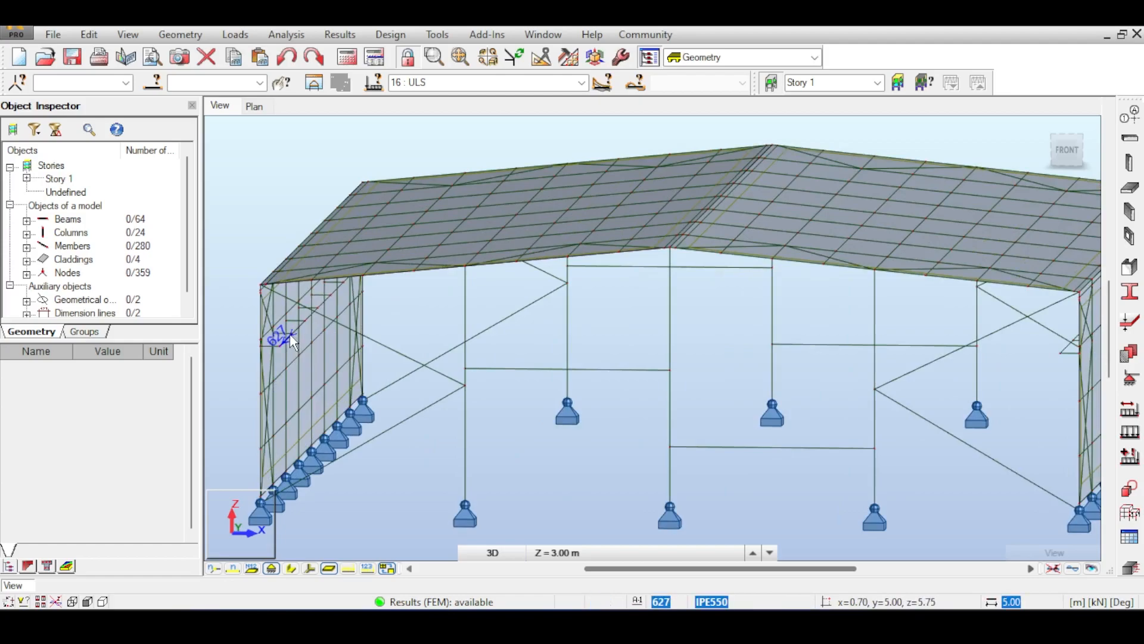
scroll(1001, 319, "down", 3)
scroll(1046, 342, "down", 3)
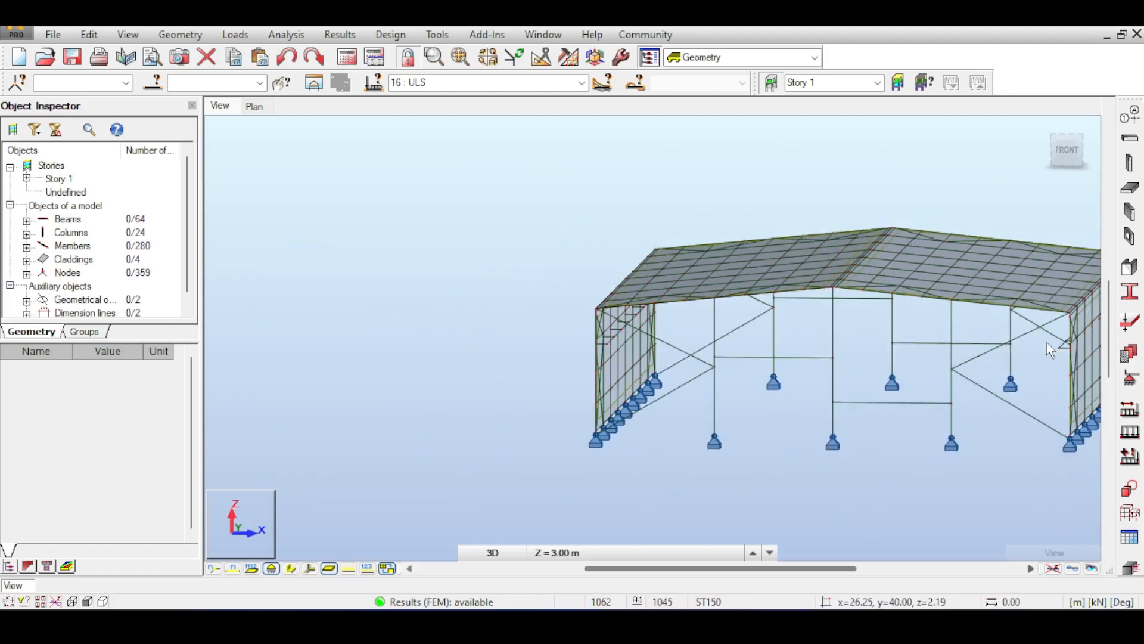
middle_click_drag(1018, 173, 660, 252)
scroll(843, 200, "down", 2)
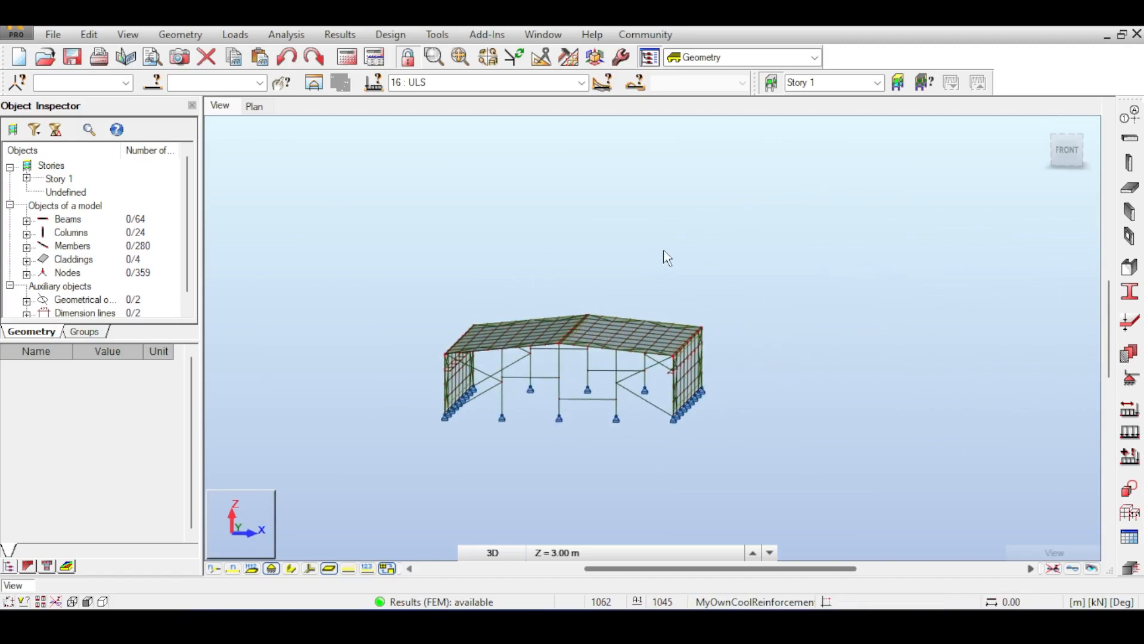
middle_click_drag(713, 215, 664, 154)
middle_click_drag(647, 199, 652, 175)
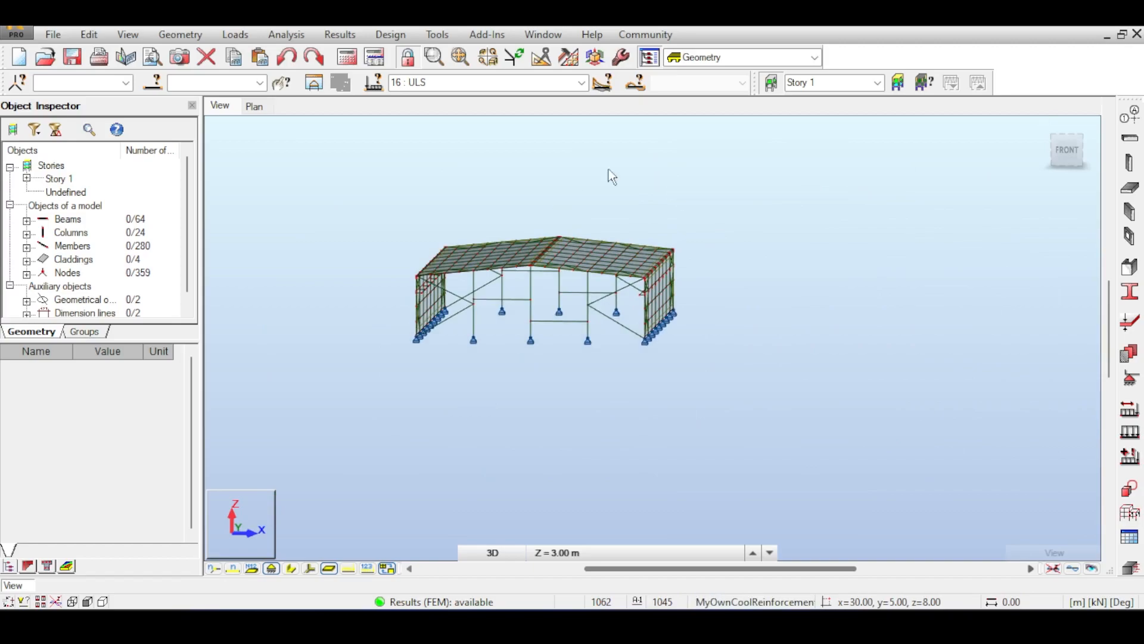
middle_click_drag(687, 169, 703, 199)
middle_click_drag(725, 162, 673, 191)
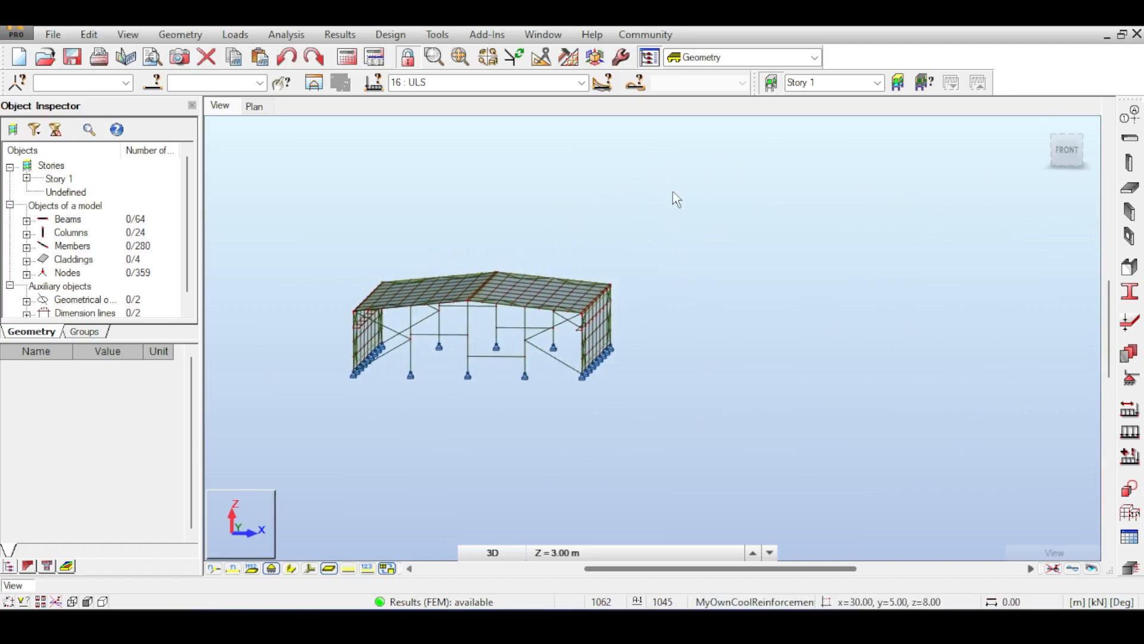
Start the Steel Members Design module and return to the isometric home view.
left_click(431, 34)
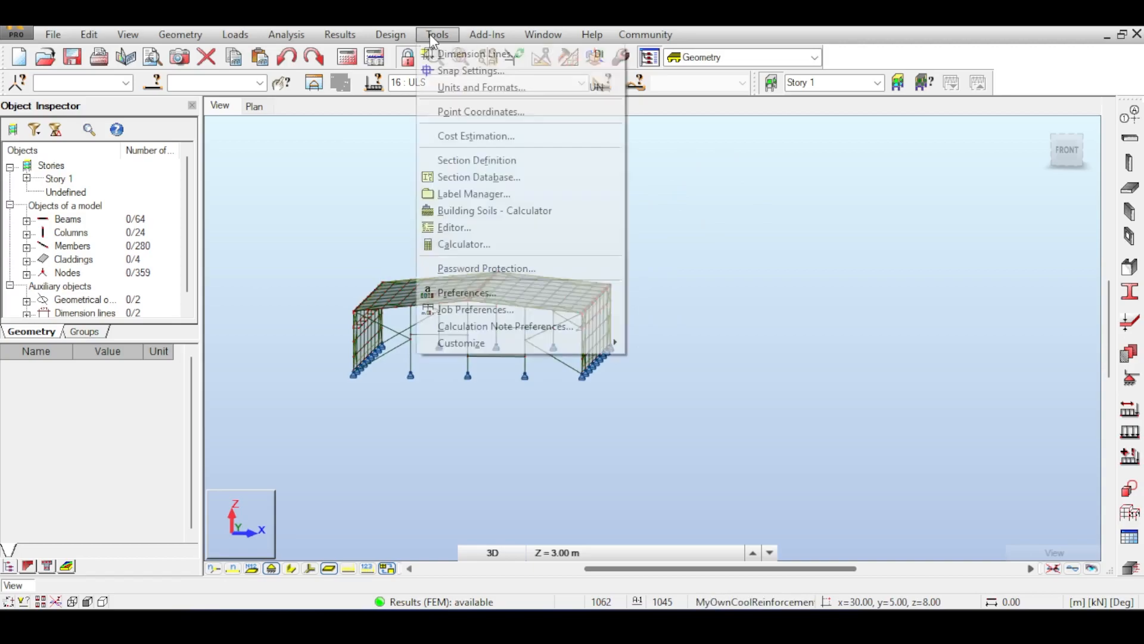
mouse_move(405, 40)
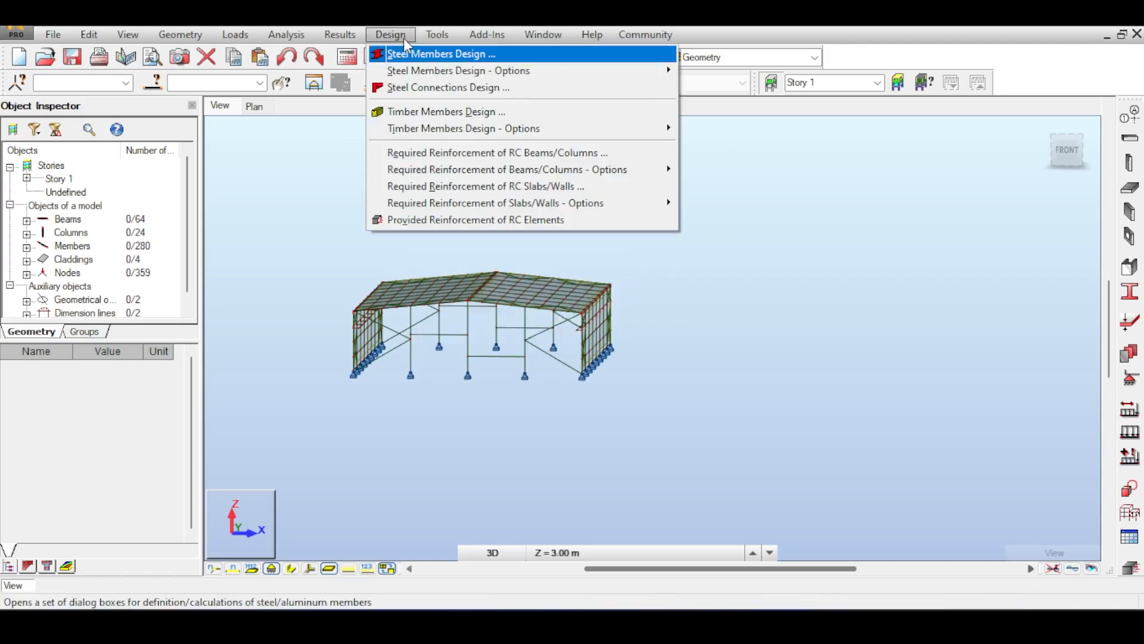
left_click(456, 55)
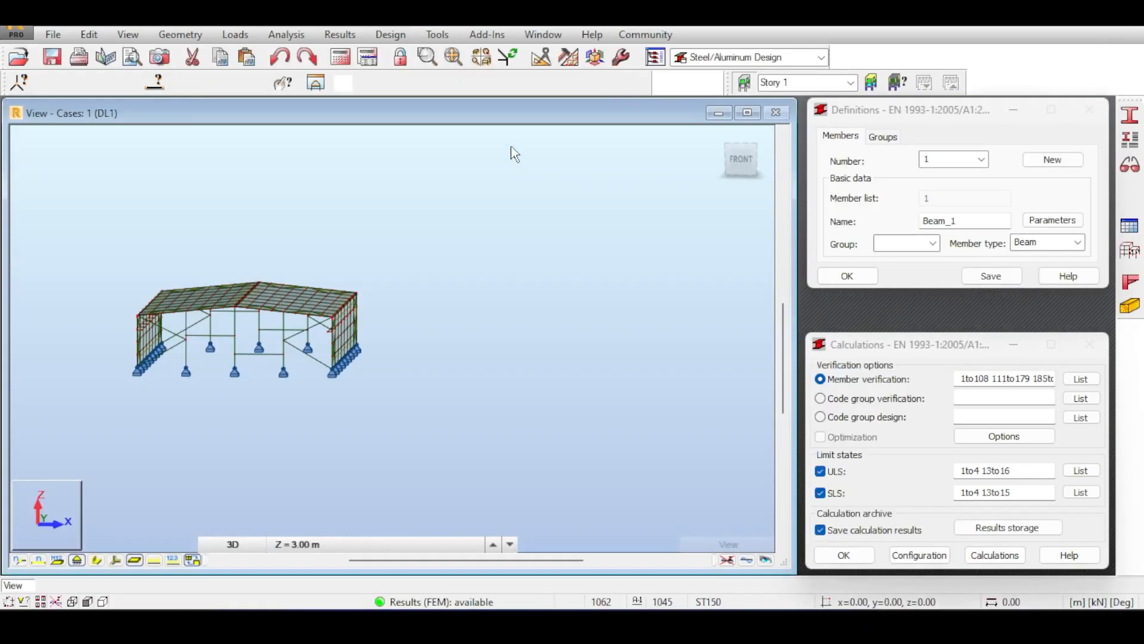
left_click(721, 132)
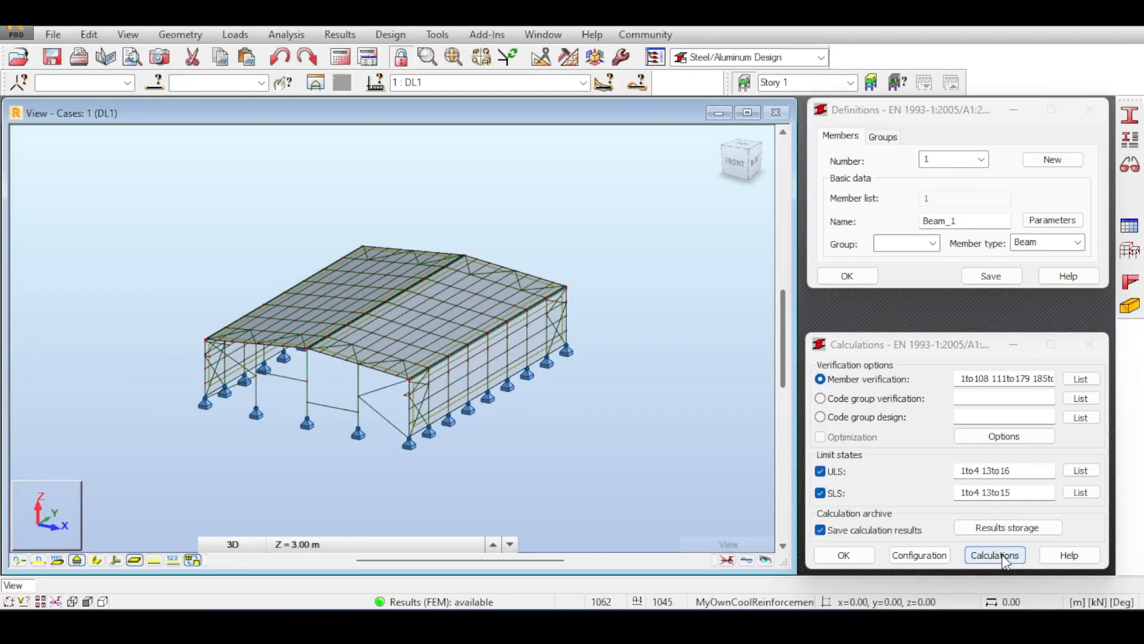
Turn off SLS checks, set the ULS case list to 16, and run the verification.
left_click(820, 493)
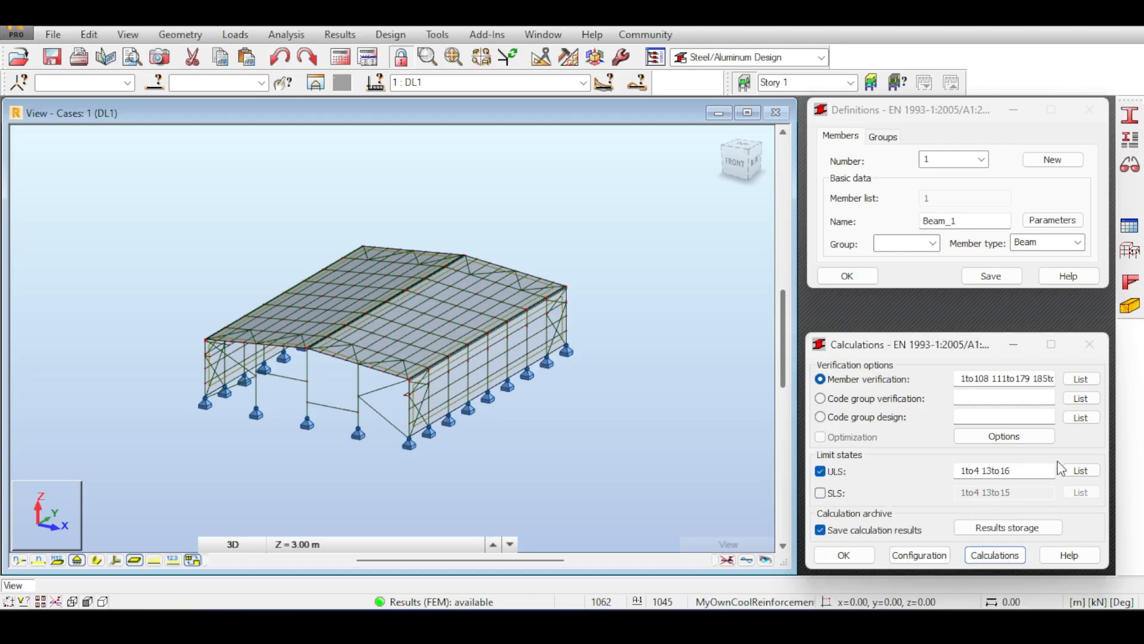
left_click(583, 83)
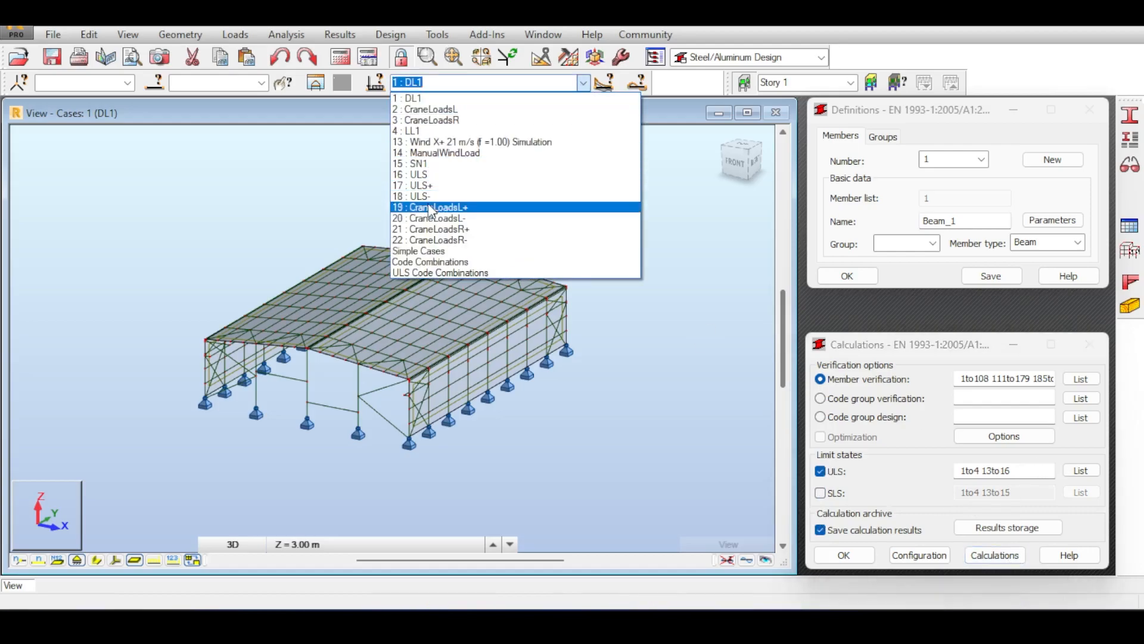
left_click(584, 83)
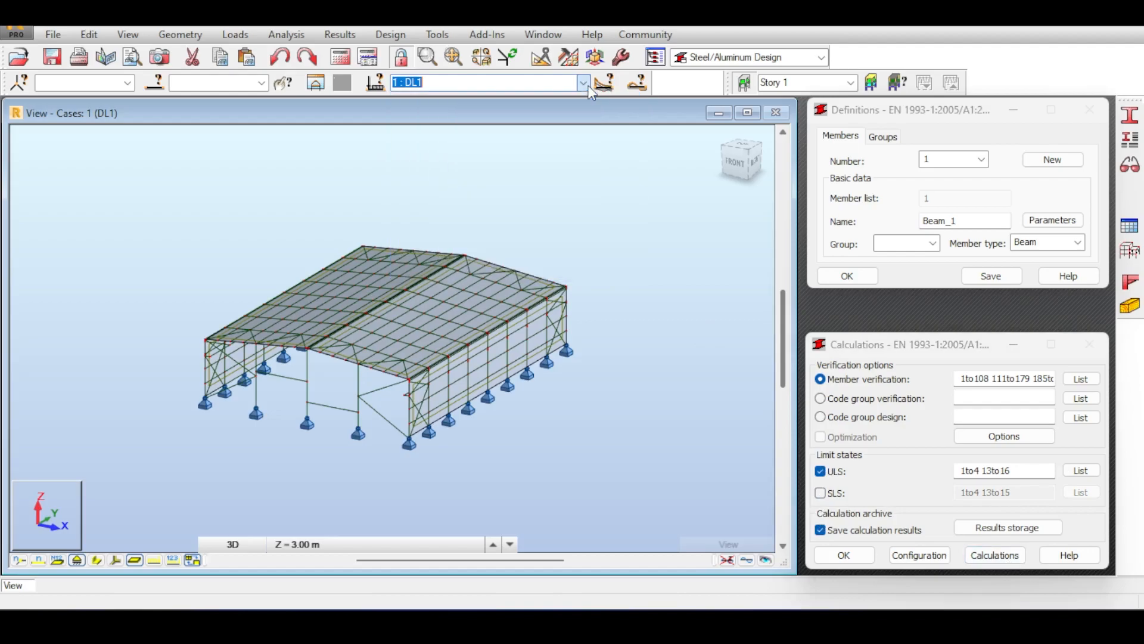
triple_click(1025, 471)
type("16")
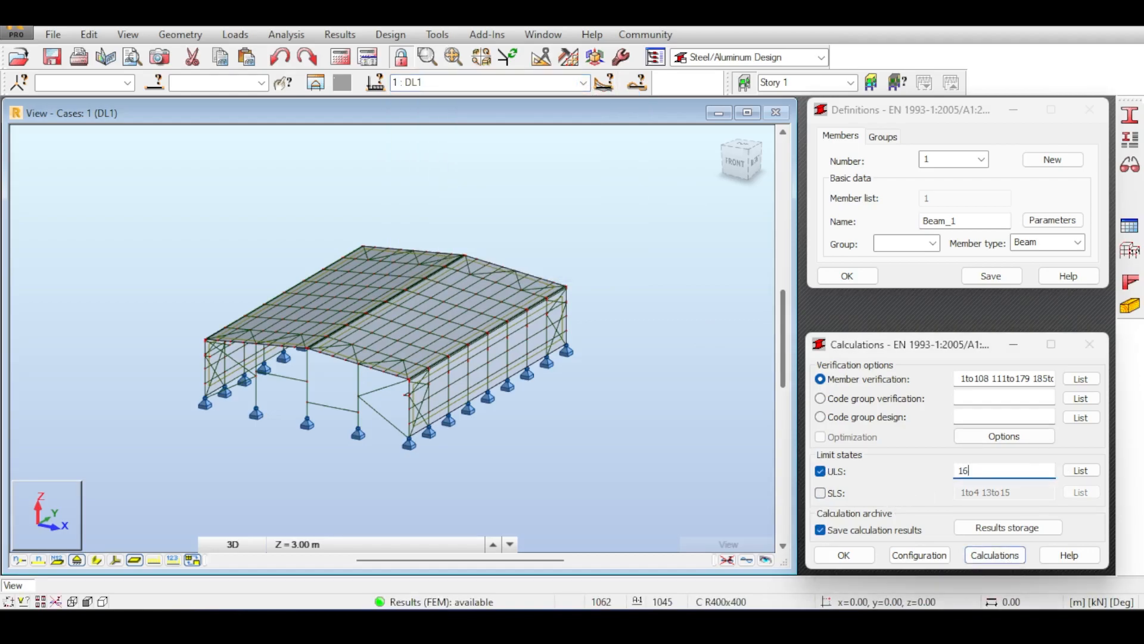
left_click(994, 555)
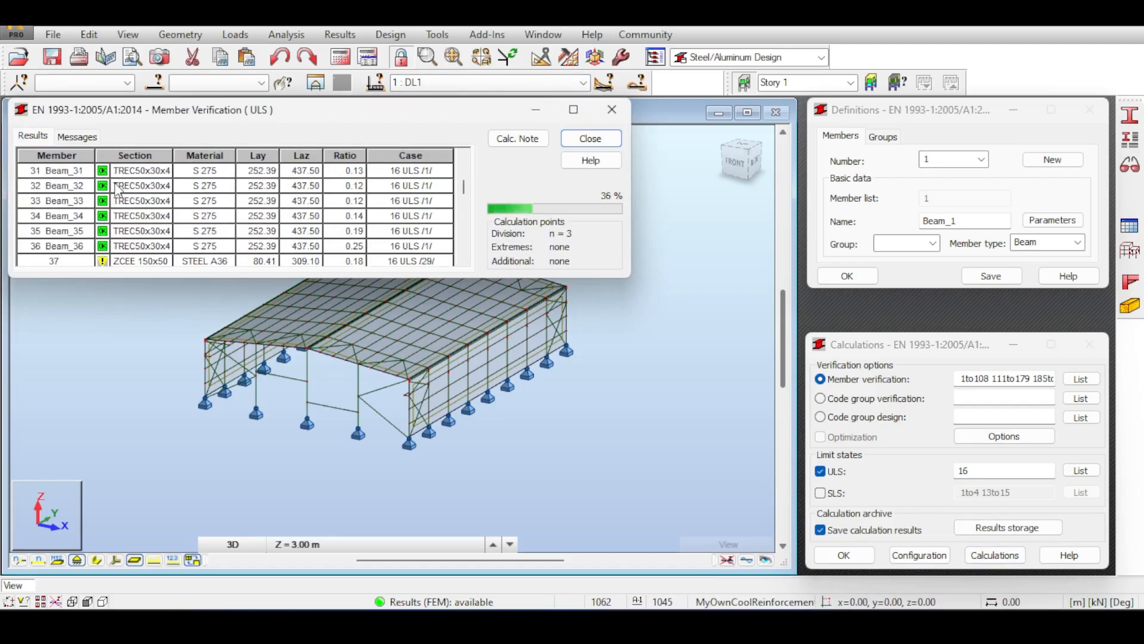
Check Beam_32's detailed results, then close verification results without archiving them.
double_click(117, 190)
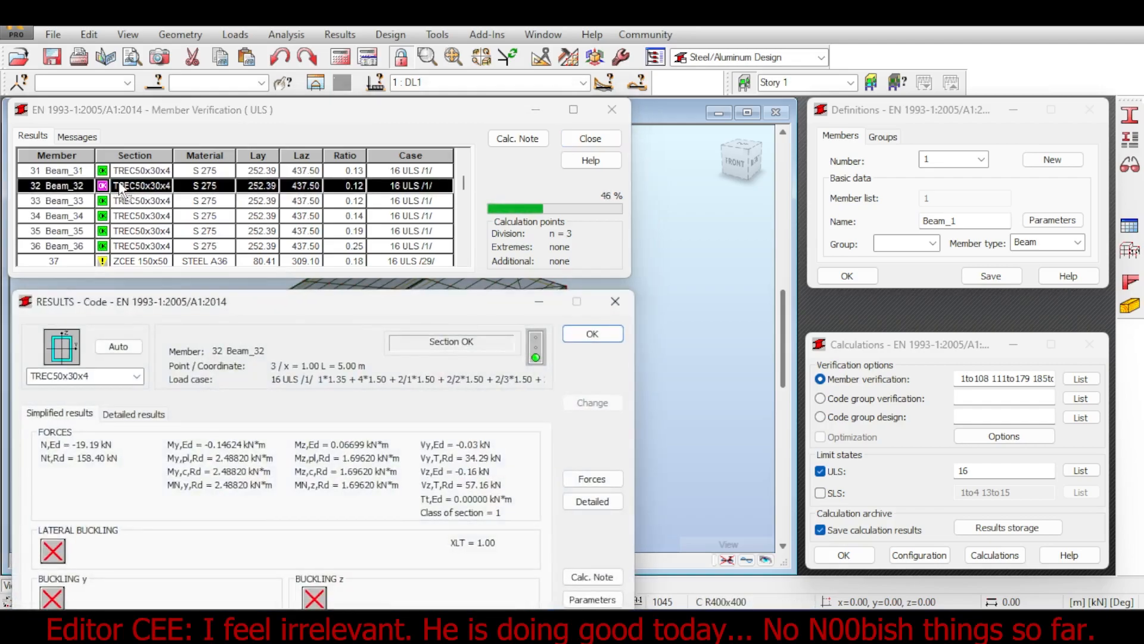
left_click(615, 301)
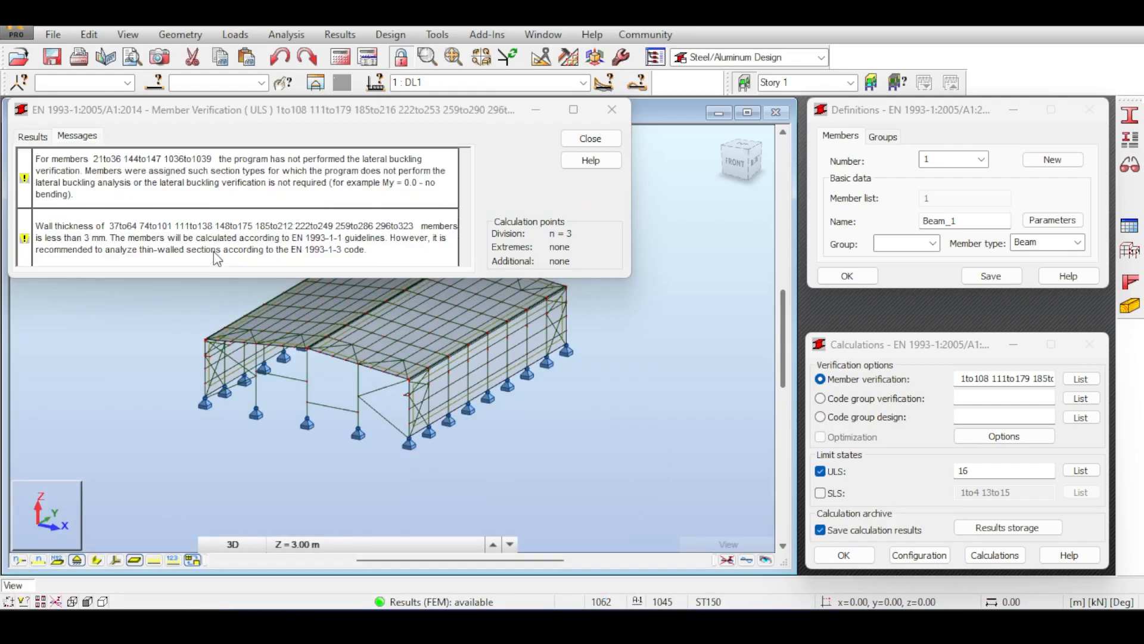
left_click(614, 107)
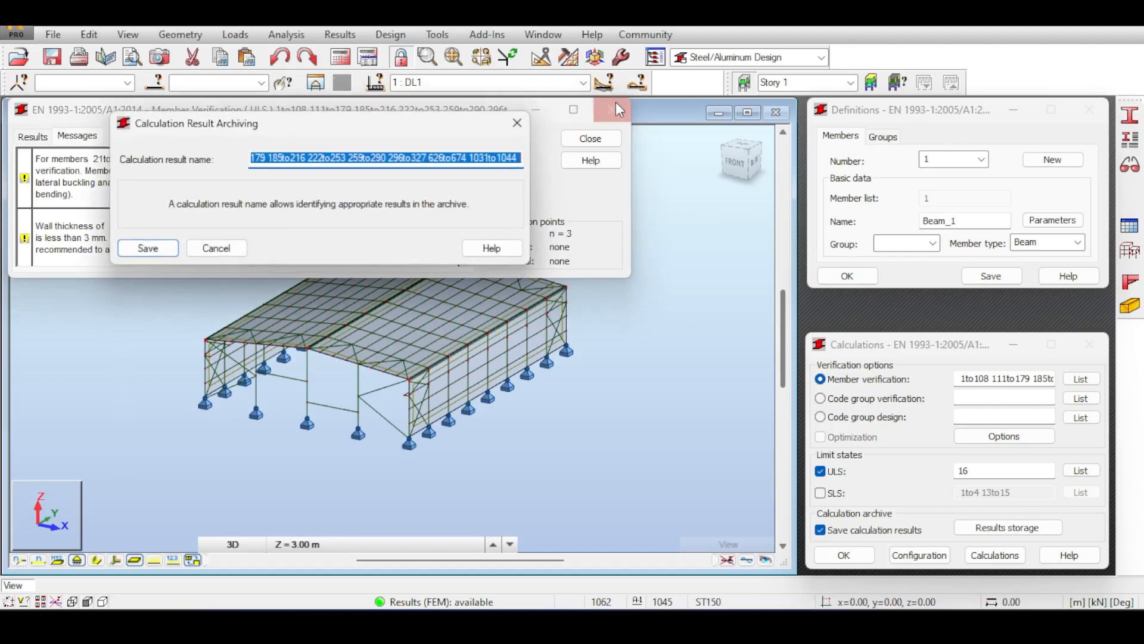
left_click(215, 248)
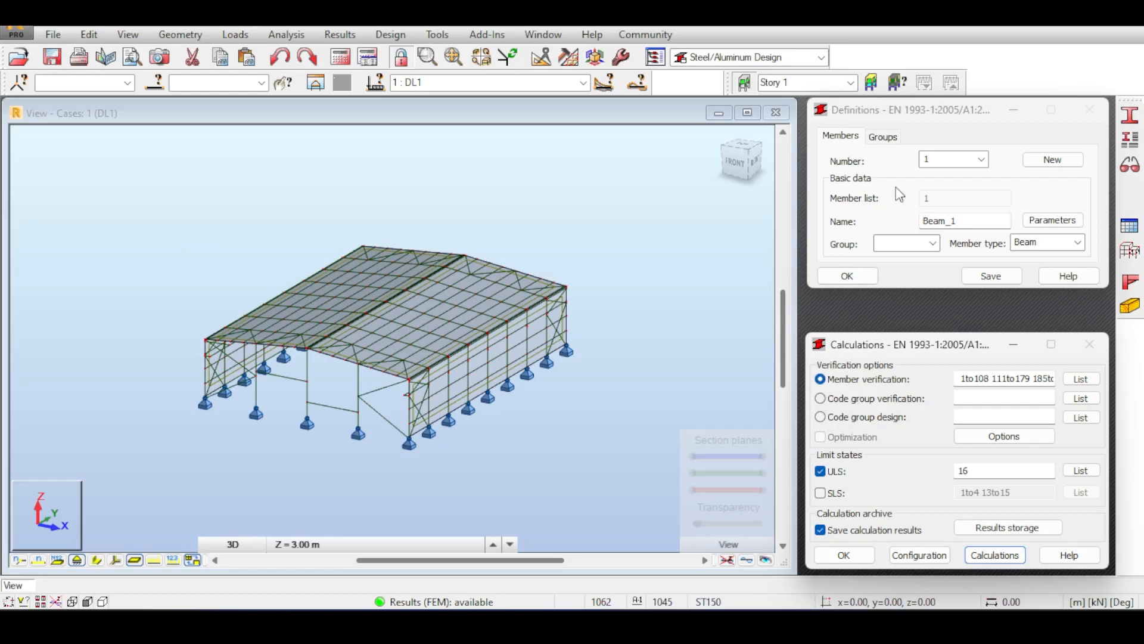
Switch to code group design and create a new group named Rafters.
left_click(820, 418)
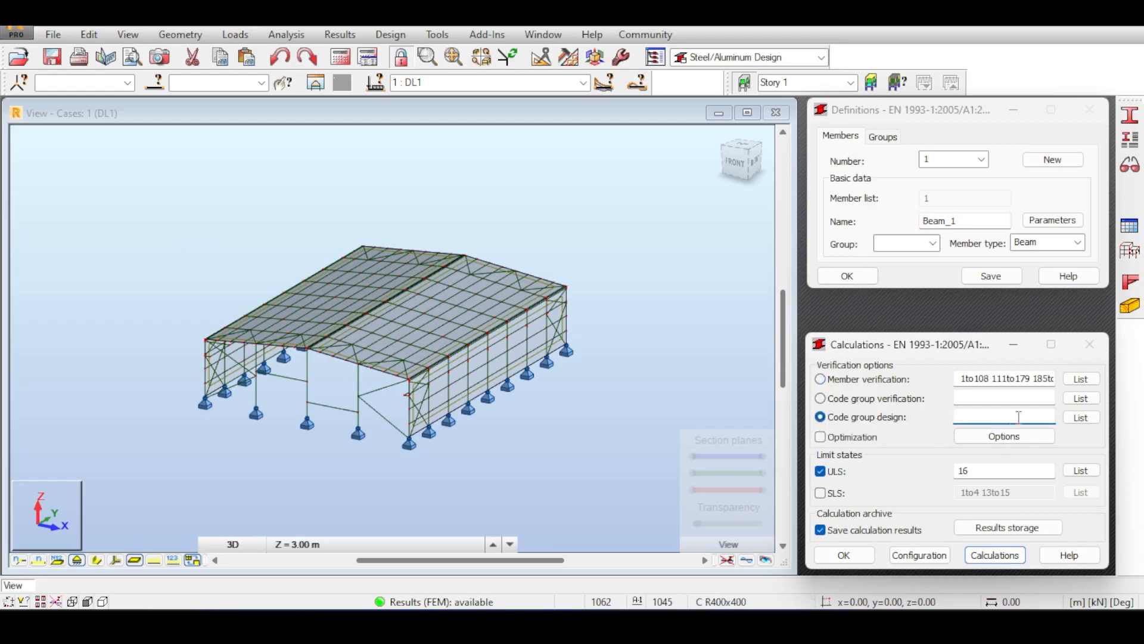
left_click(1081, 418)
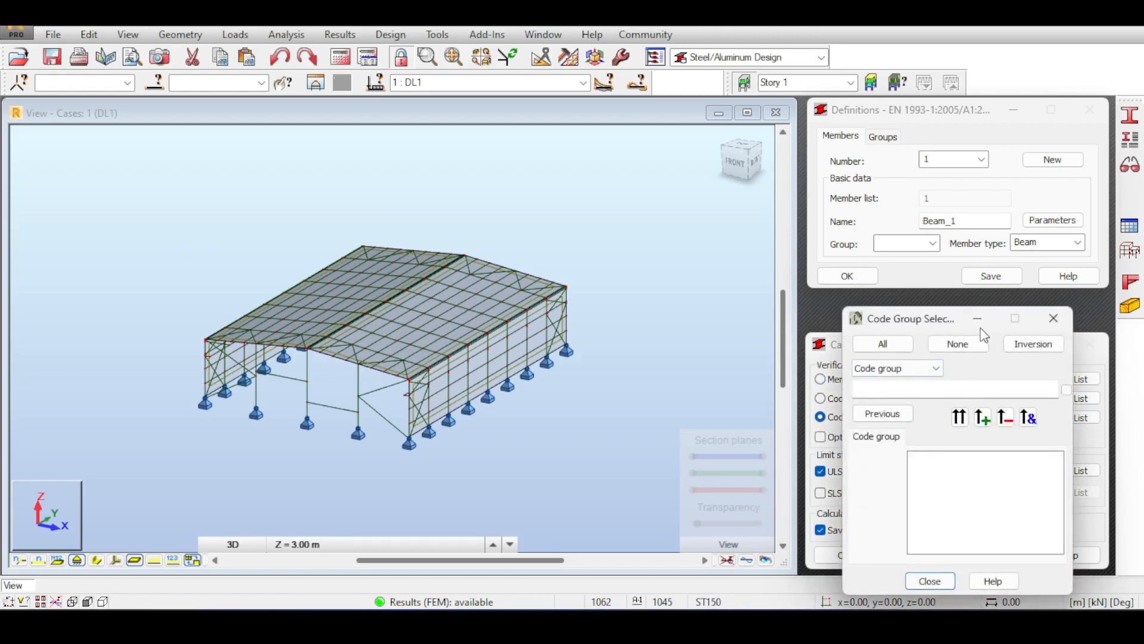
left_click(1054, 318)
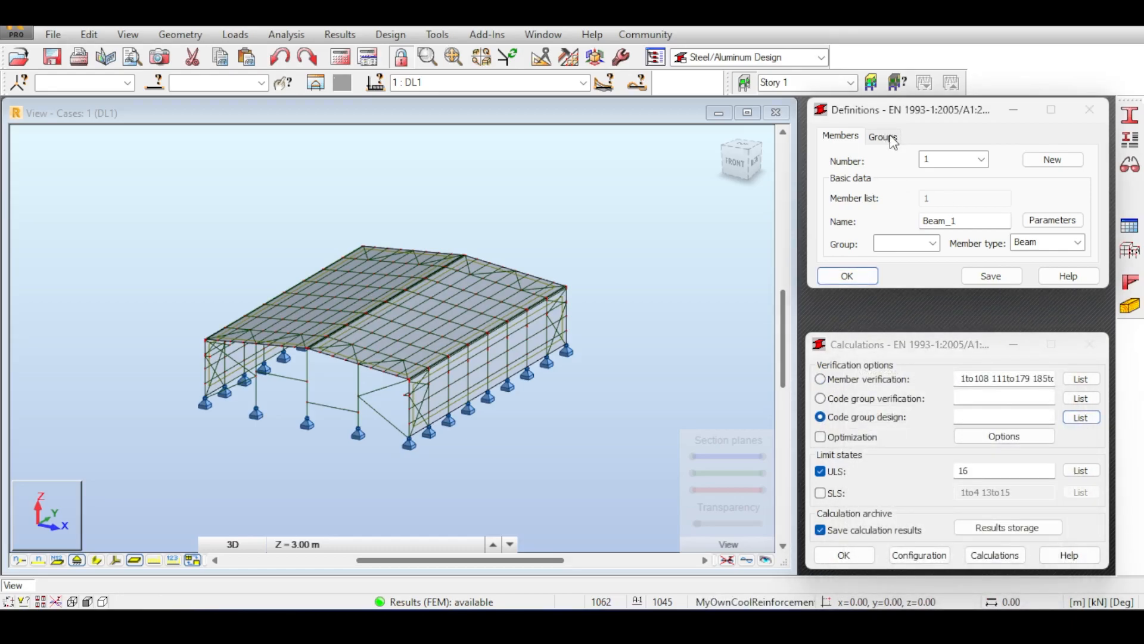
left_click(883, 138)
left_click(1053, 159)
left_click_drag(950, 221, 899, 225)
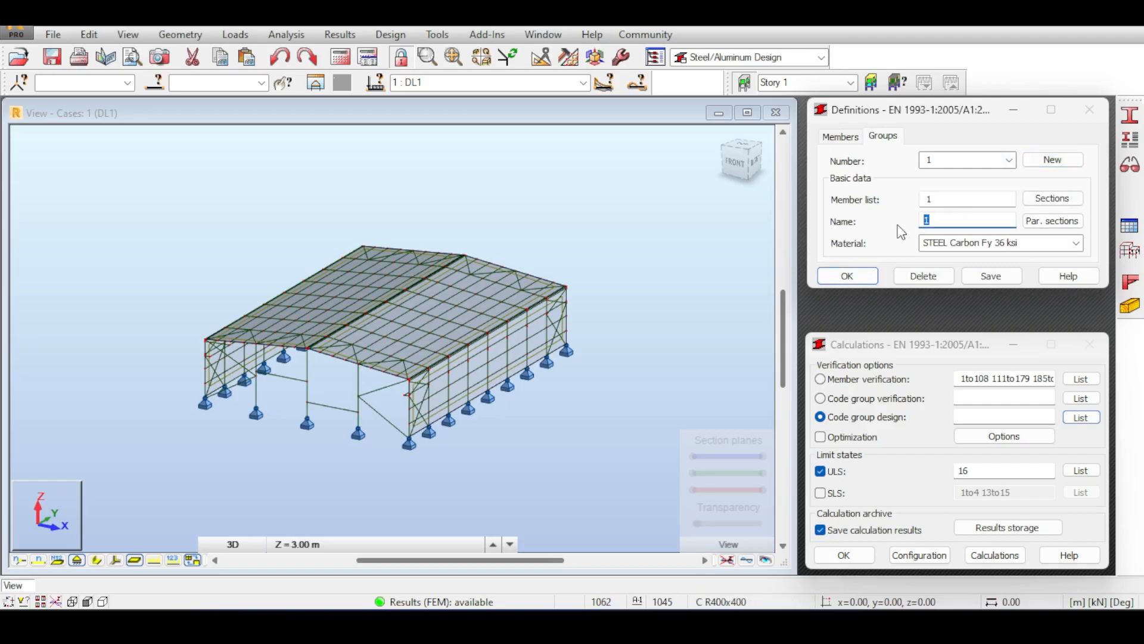
type("Rafters")
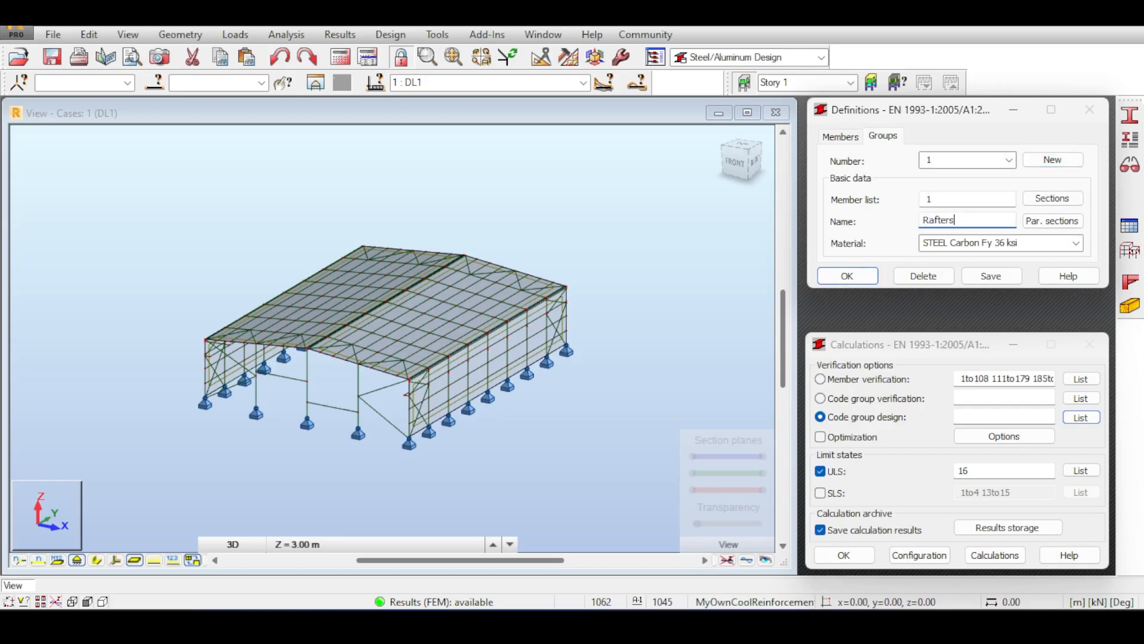
Fill the Rafters member list with all IPE400 members (1 2 65to324By37 66to325By37).
double_click(931, 199)
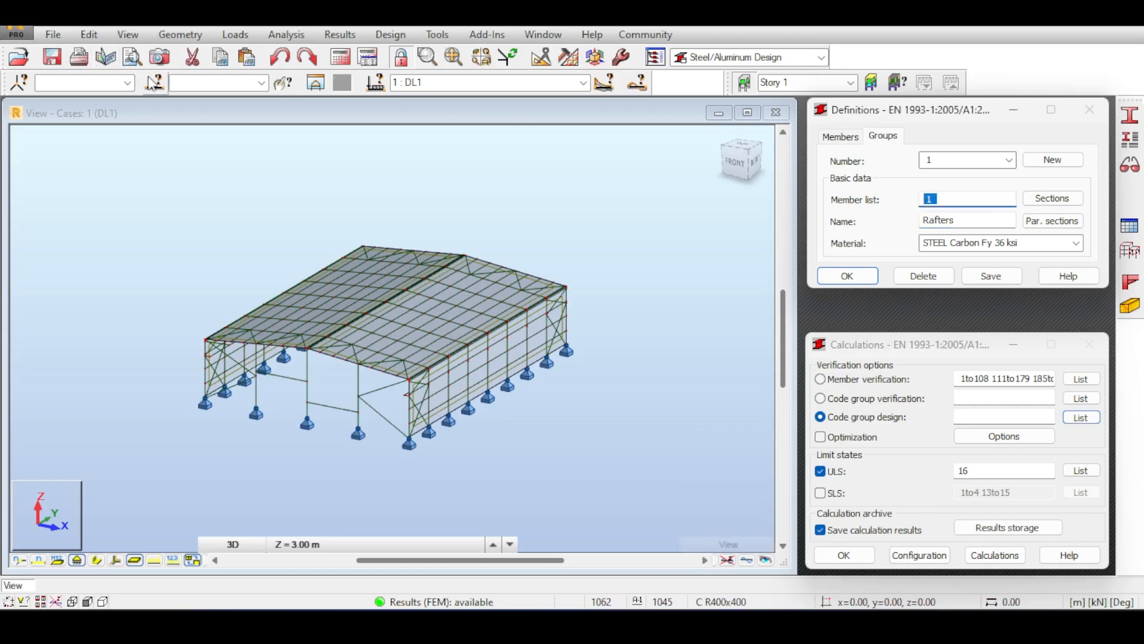
left_click(149, 78)
left_click_drag(929, 108, 535, 222)
left_click(931, 198)
key("BackSpace")
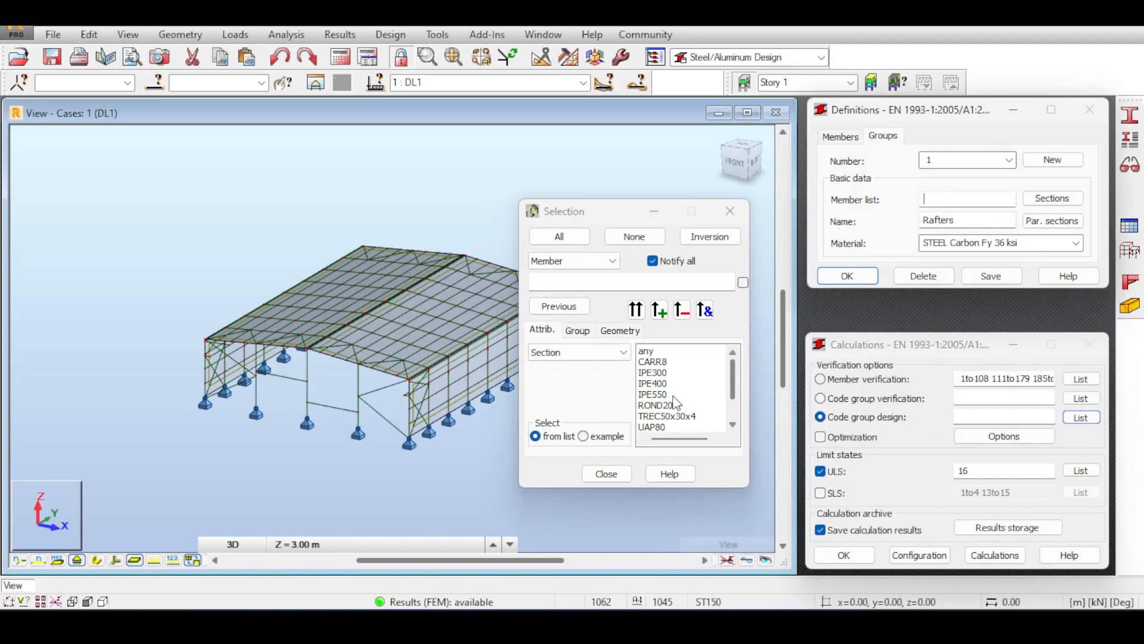
left_click(655, 384)
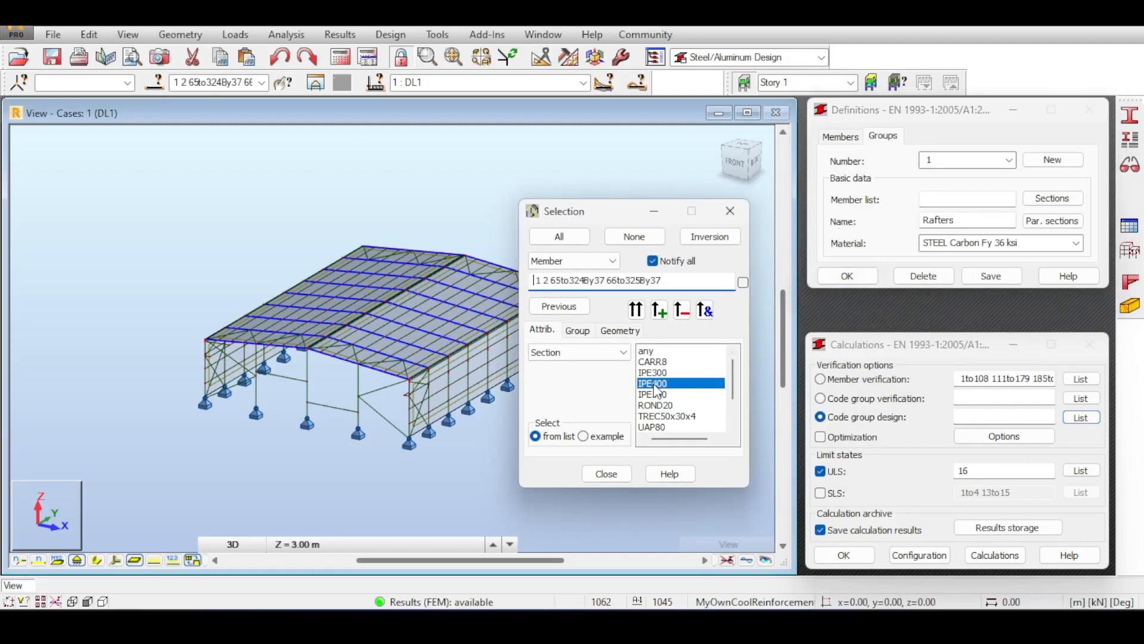
scroll(411, 316, "up", 5)
scroll(413, 315, "down", 5)
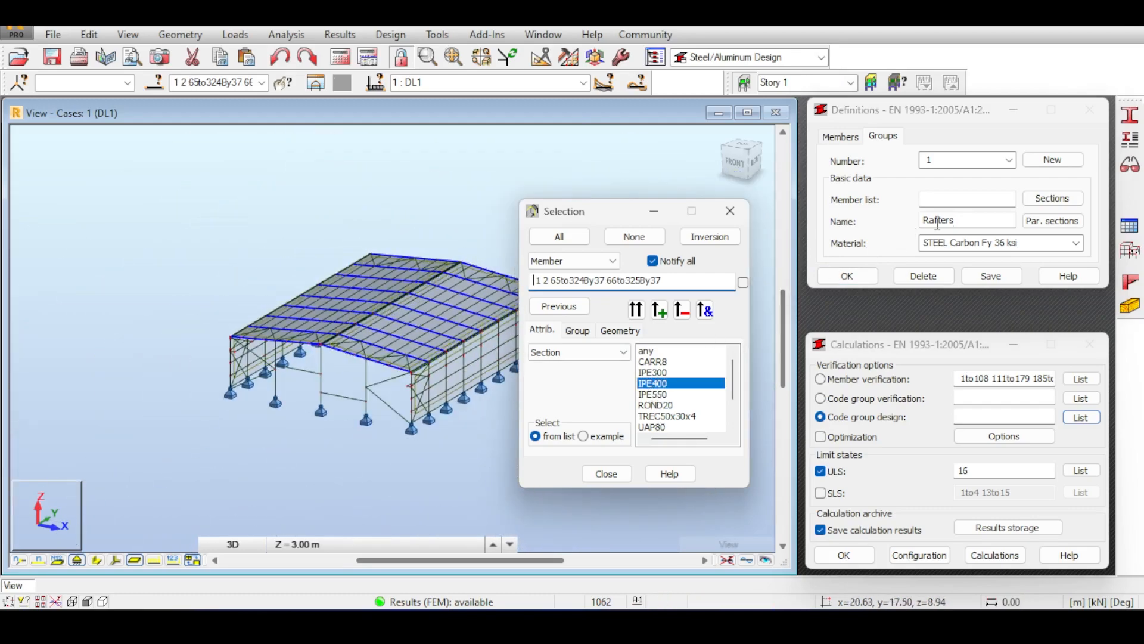
left_click(980, 198)
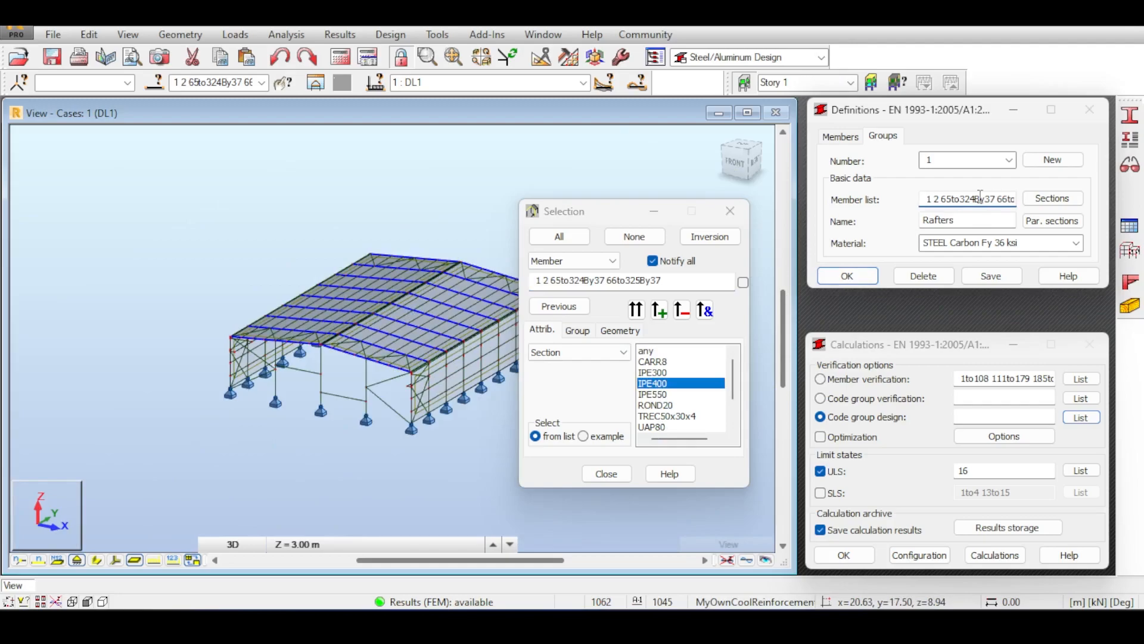
Set the Rafters group material to S 275 steel.
left_click(973, 241)
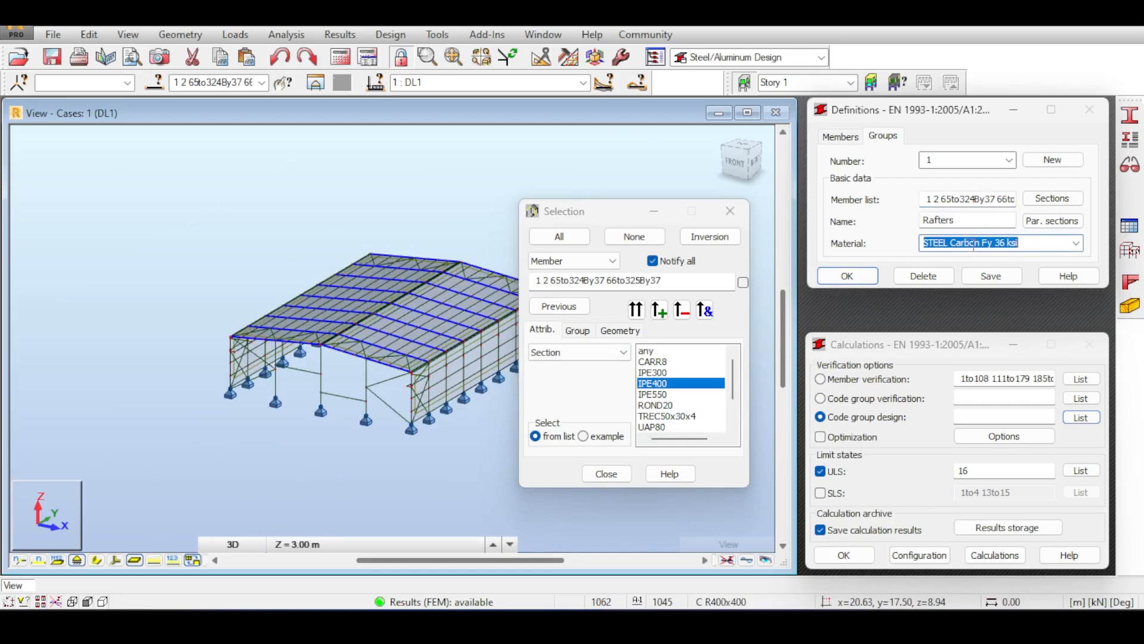
left_click(1077, 248)
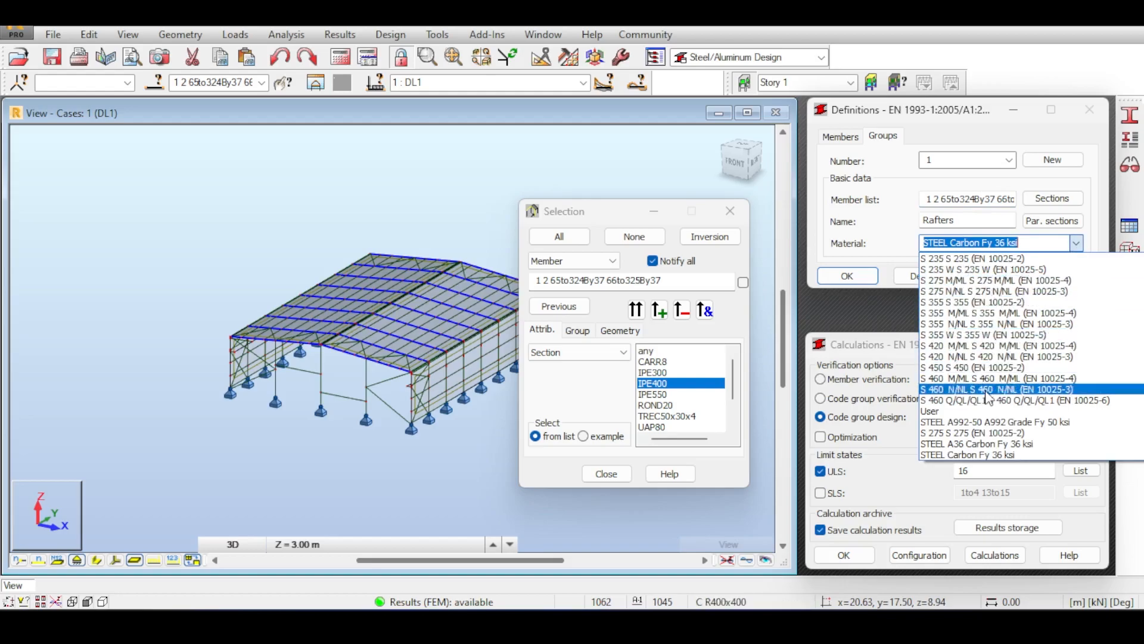
left_click(986, 433)
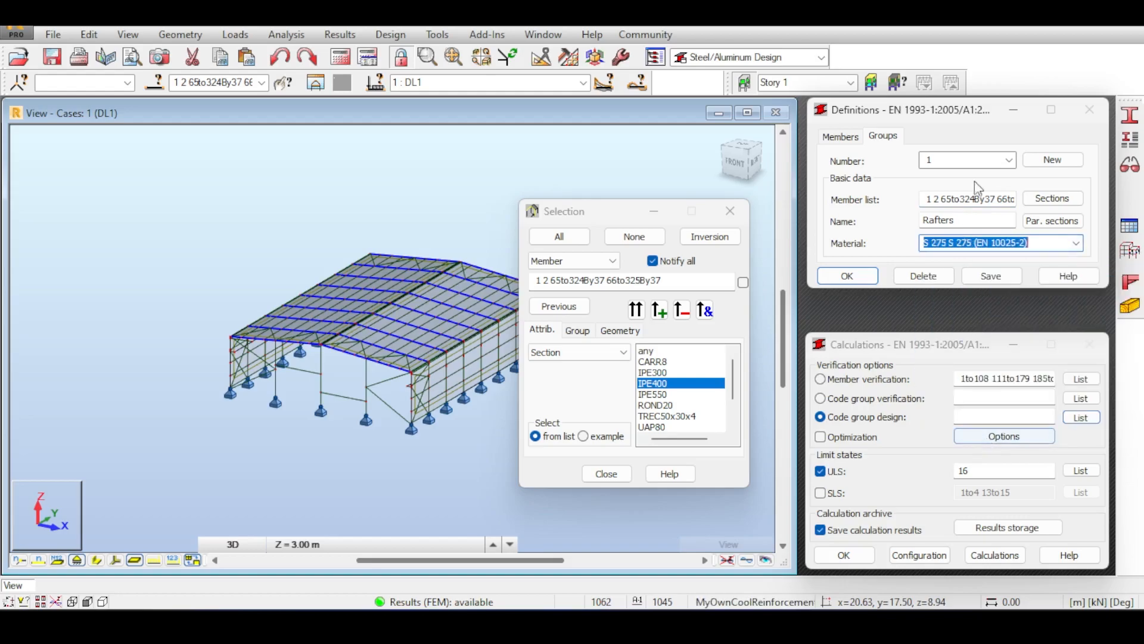
left_click(1065, 199)
Tick the Europe database, filter to I-sections, and confirm the whole IPE family.
left_click(822, 310)
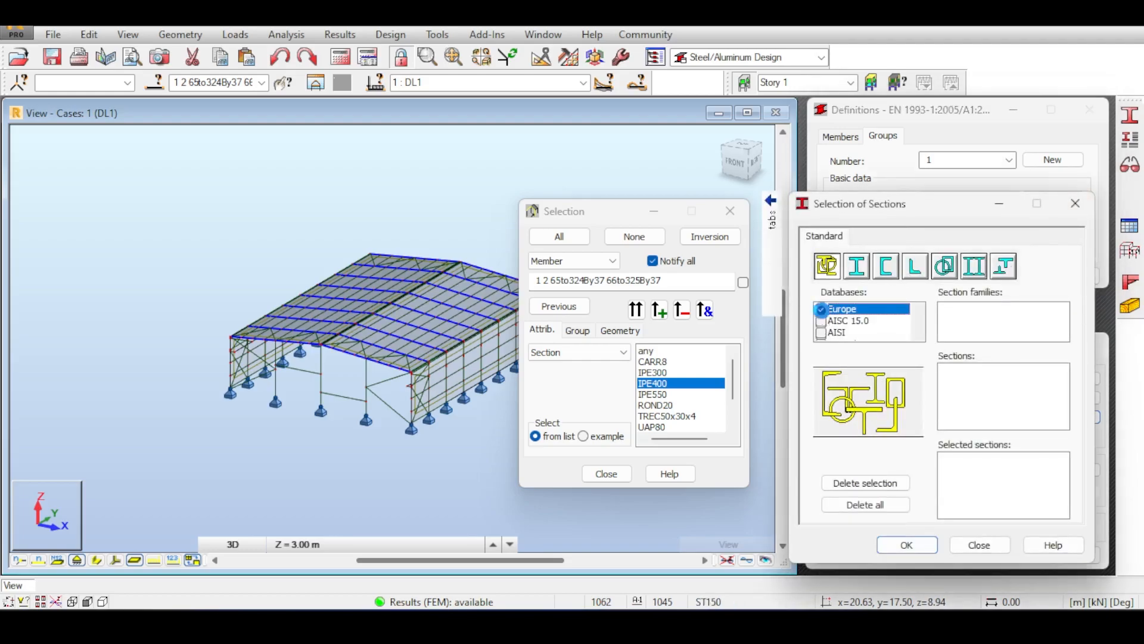
left_click(856, 266)
scroll(1012, 338, "down", 2)
scroll(1013, 344, "up", 3)
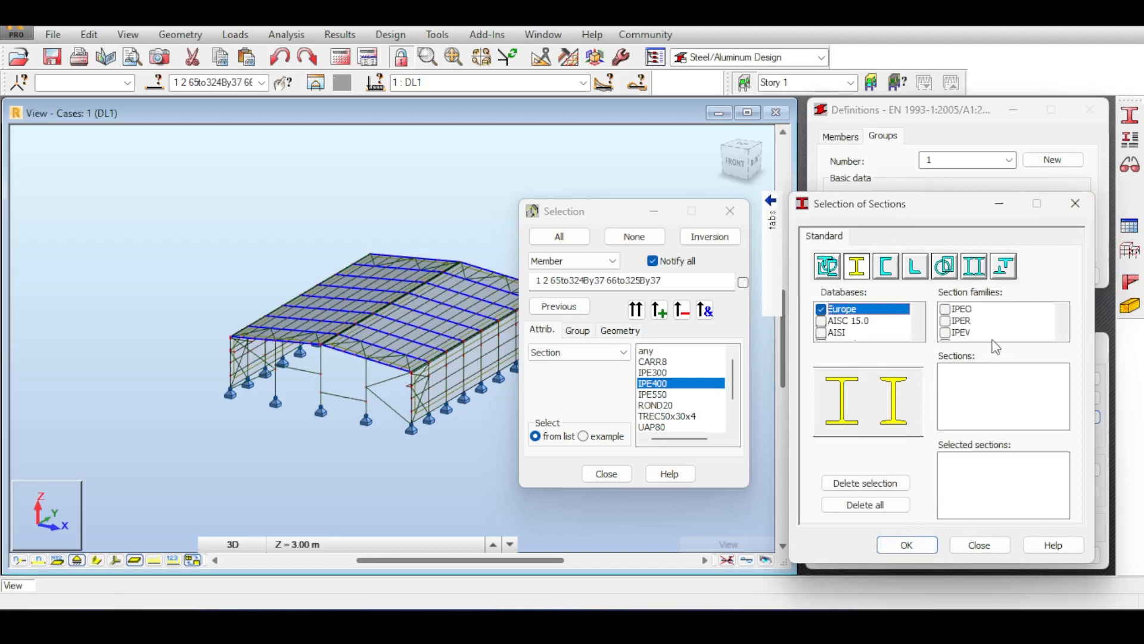
left_click(945, 309)
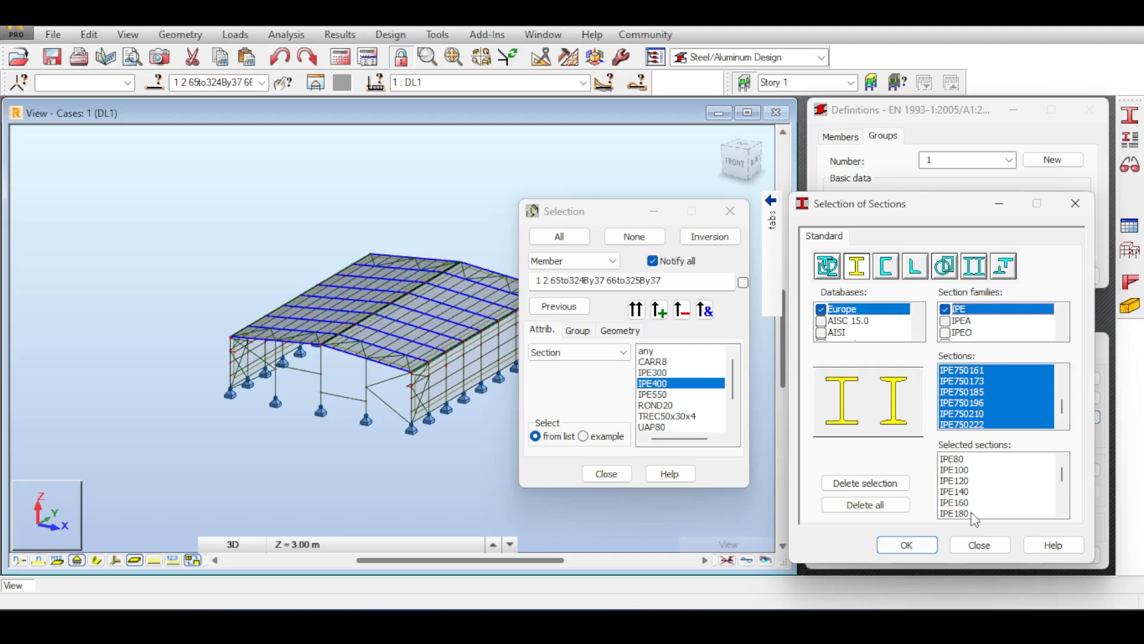
left_click(928, 544)
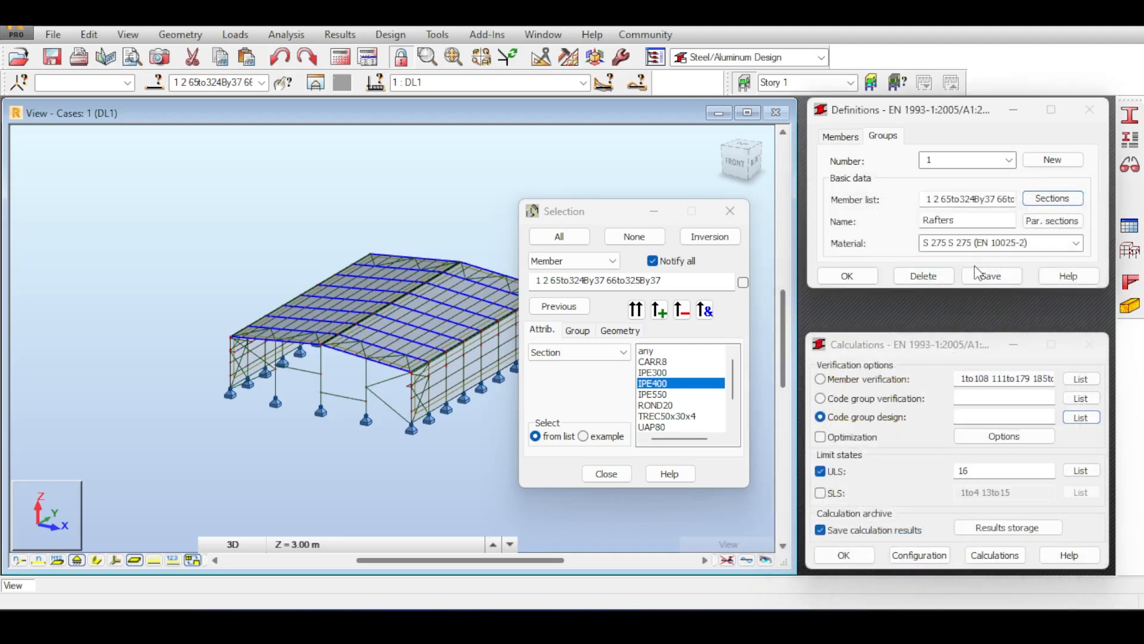
Start code group 2 and name it Portal Columns.
left_click(1052, 160)
double_click(966, 224)
type("PortalColumns")
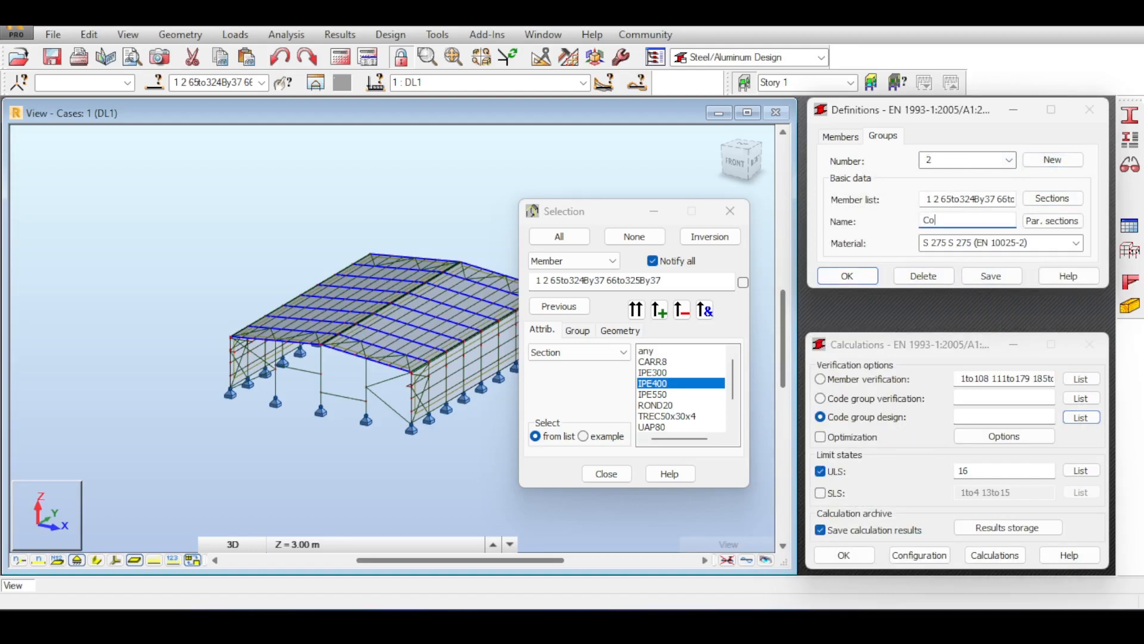
left_click(949, 220)
Replace the copied member list with all IPE550 column members.
double_click(1005, 200)
left_click(1004, 201)
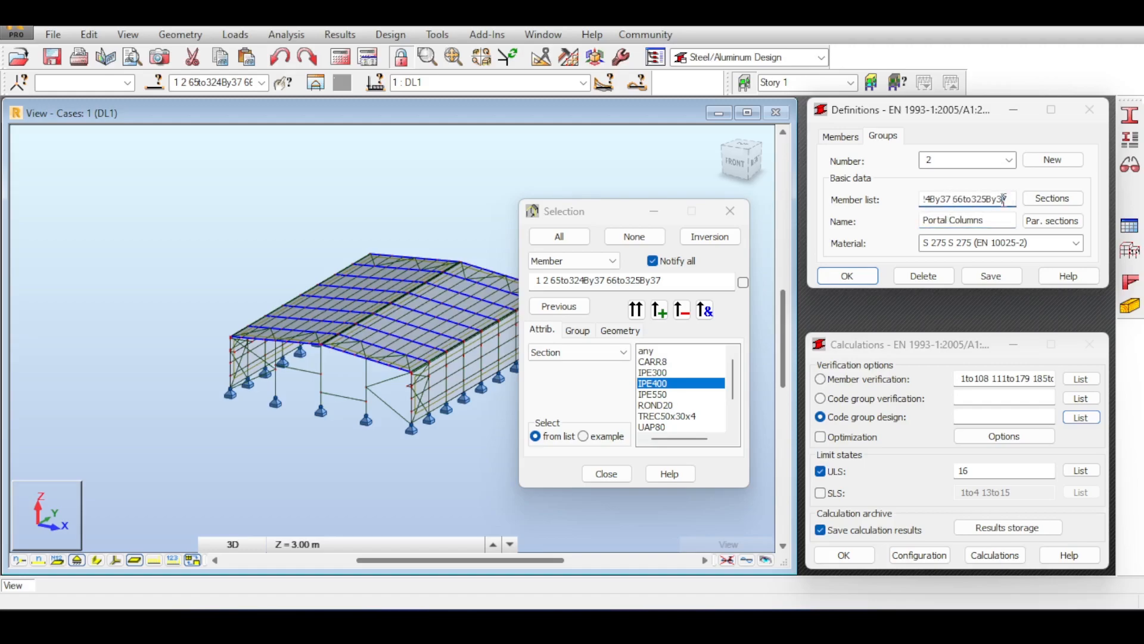
key("ctrl+a")
key("Delete")
left_click(662, 394)
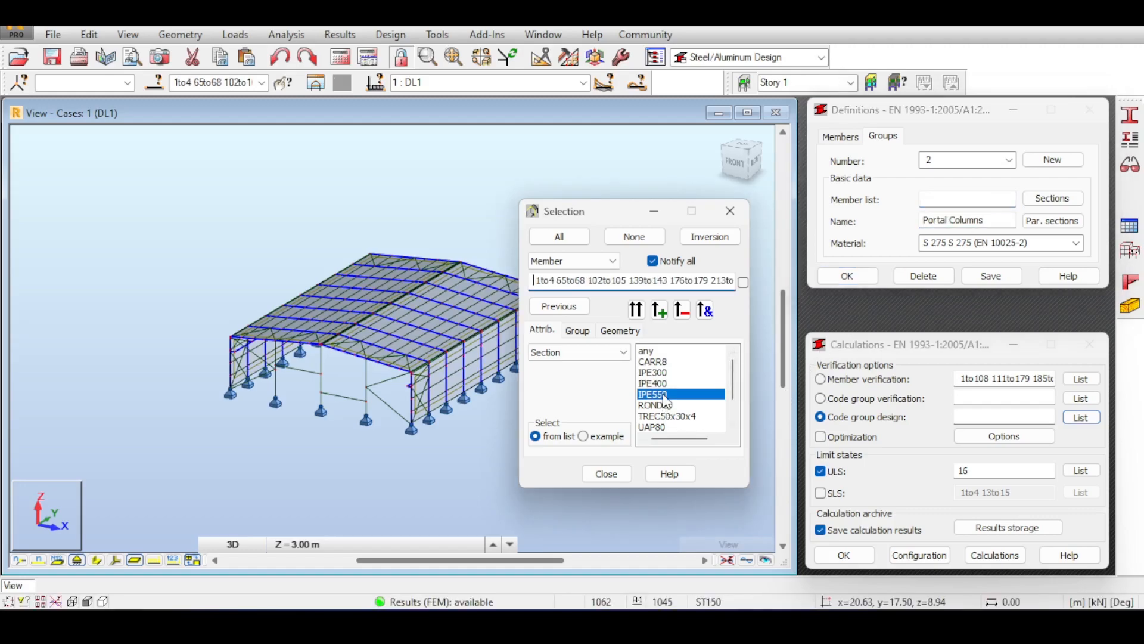
left_click(201, 191)
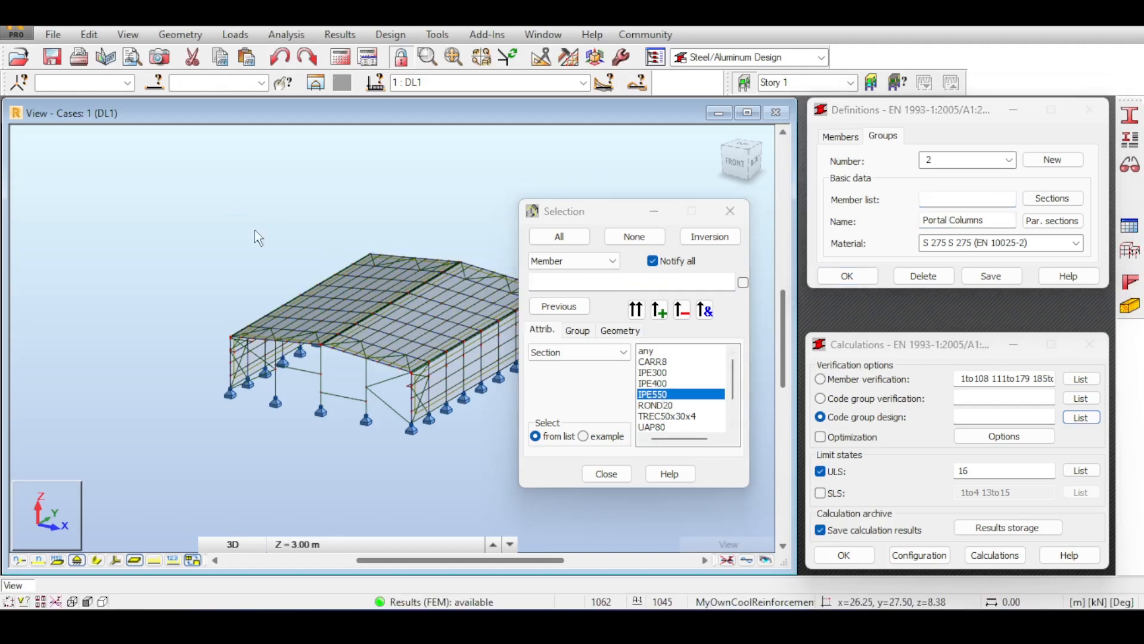
double_click(666, 395)
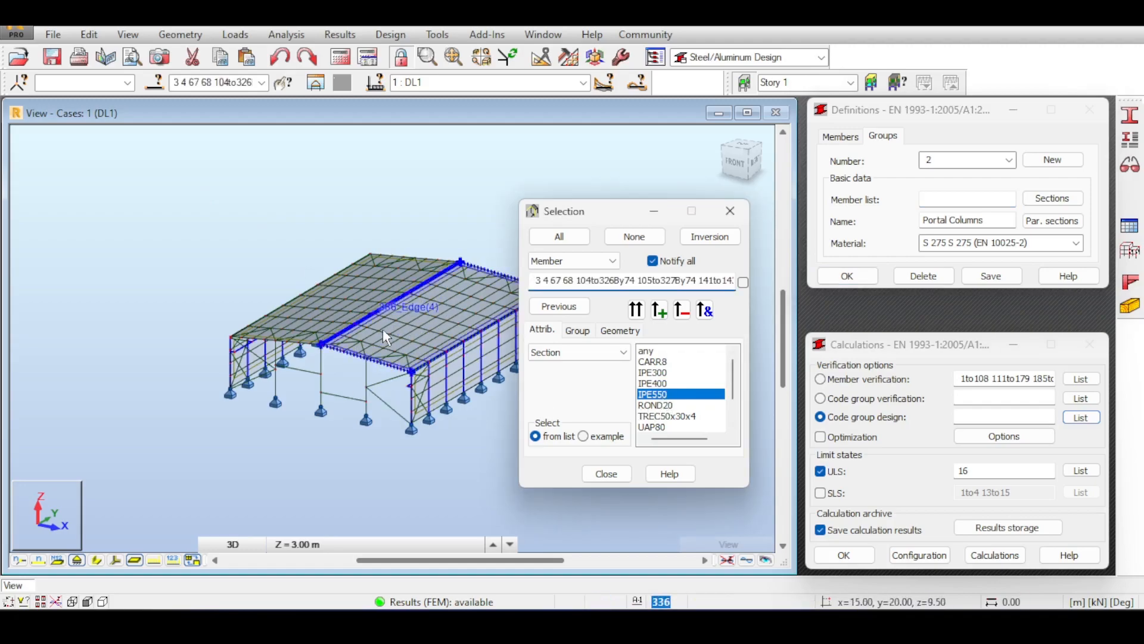
left_click(966, 199)
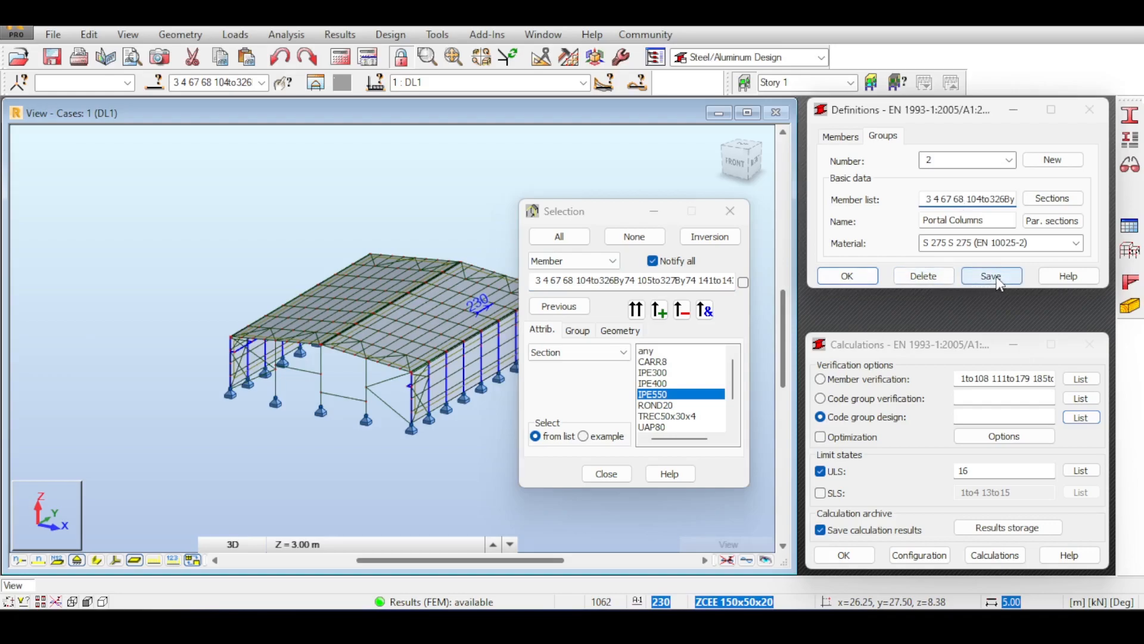
Accept the IPE candidate sections and save the Portal Columns group.
left_click(1050, 202)
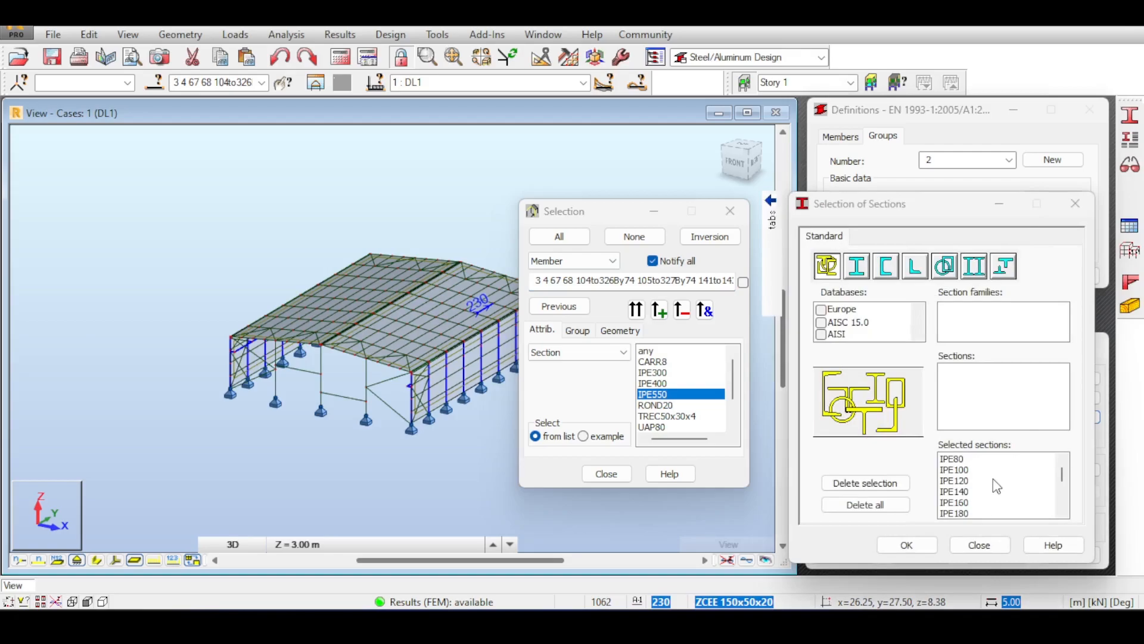
left_click(1076, 204)
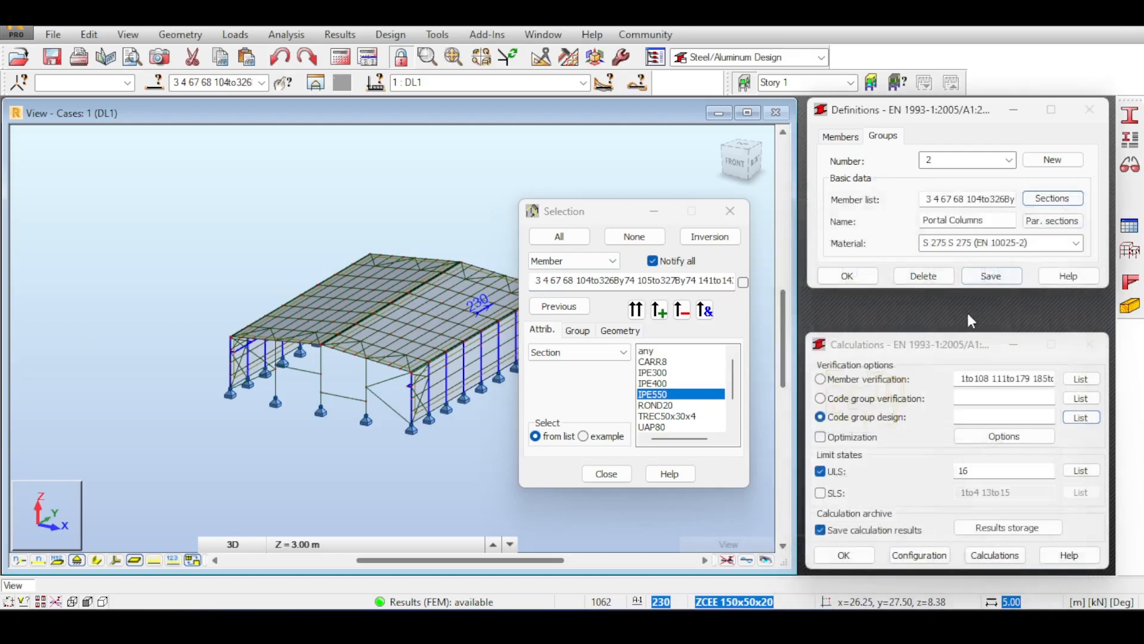
left_click(995, 276)
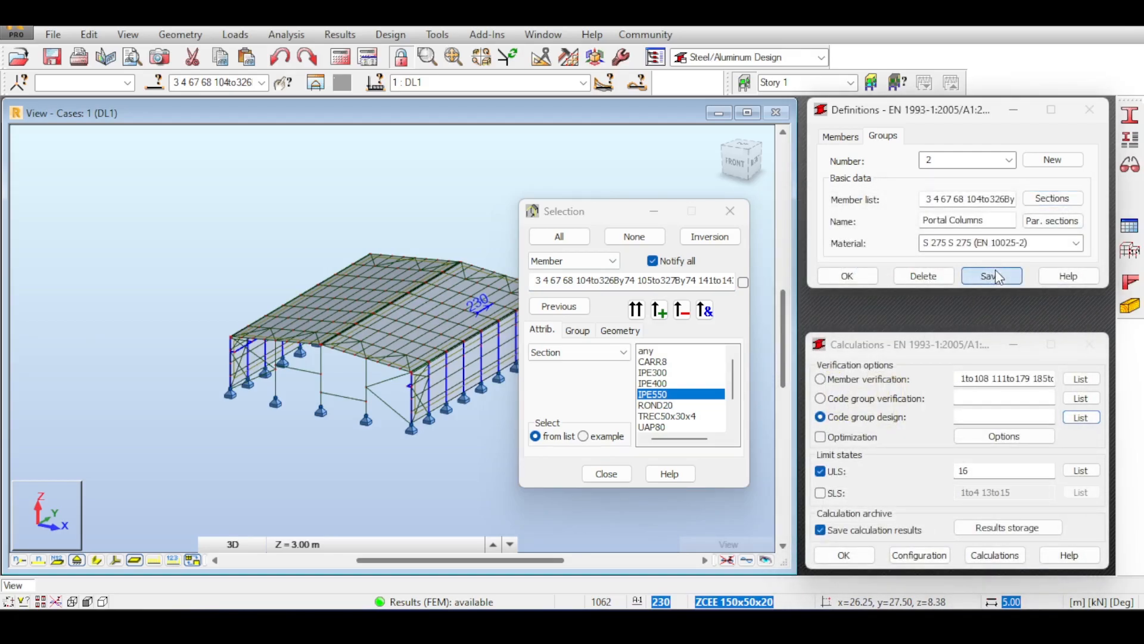
left_click(1050, 162)
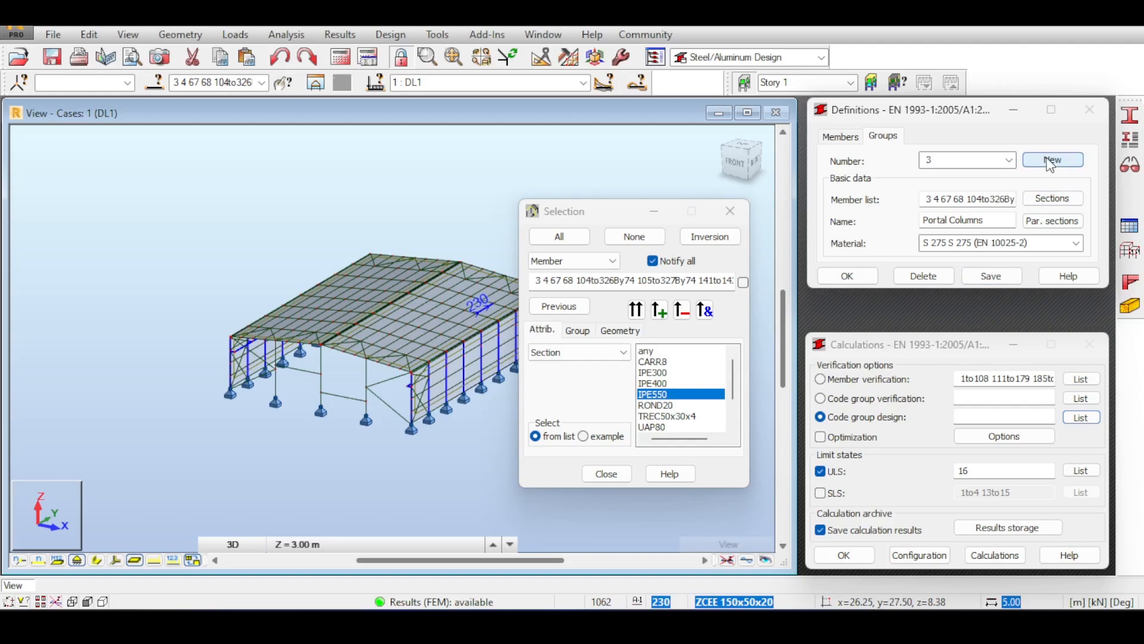
Rename group 3 to GableStuff.
double_click(972, 198)
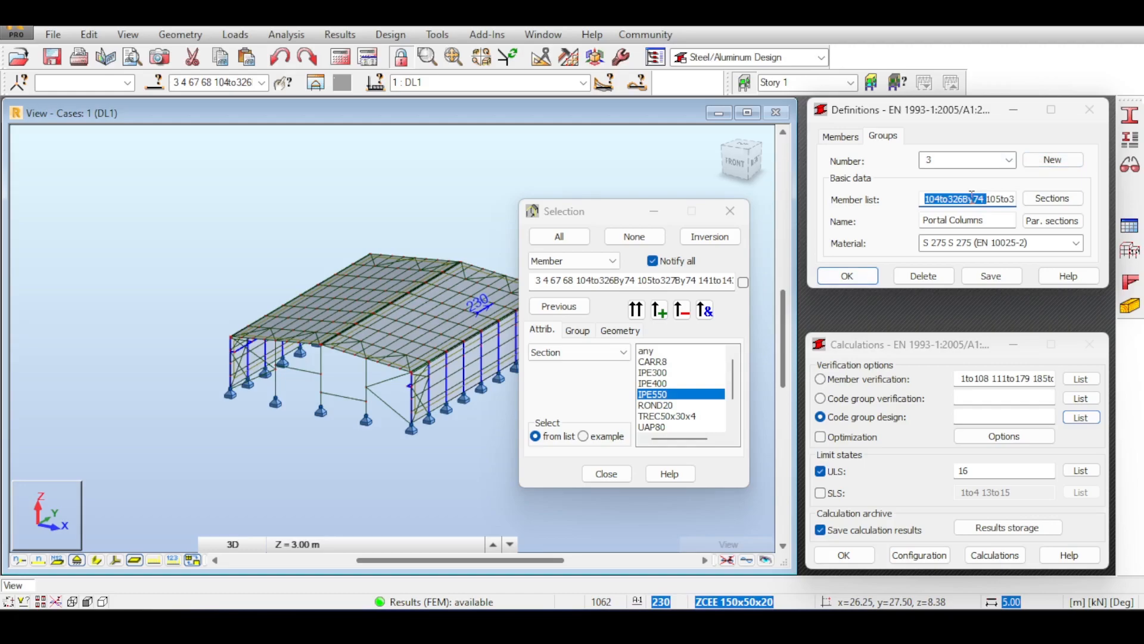
left_click(967, 224)
key("ctrl+a")
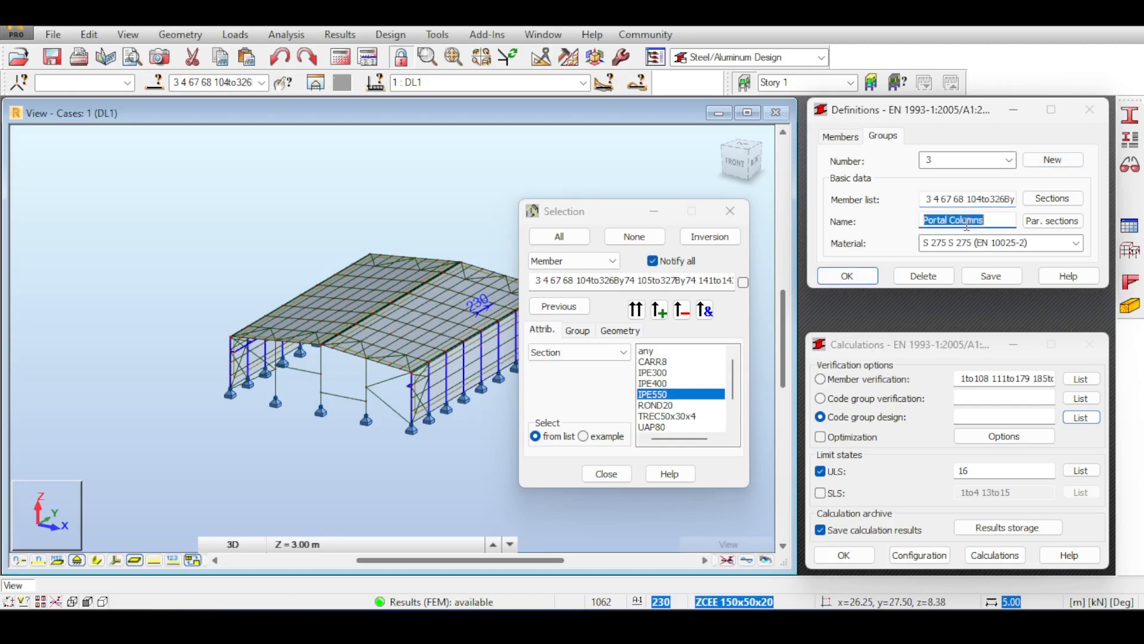
type("GableStuff")
Fill the member list with IPE300 members 1031to1035 1040to1044 and save the group.
left_click(1013, 201)
key("ctrl+a")
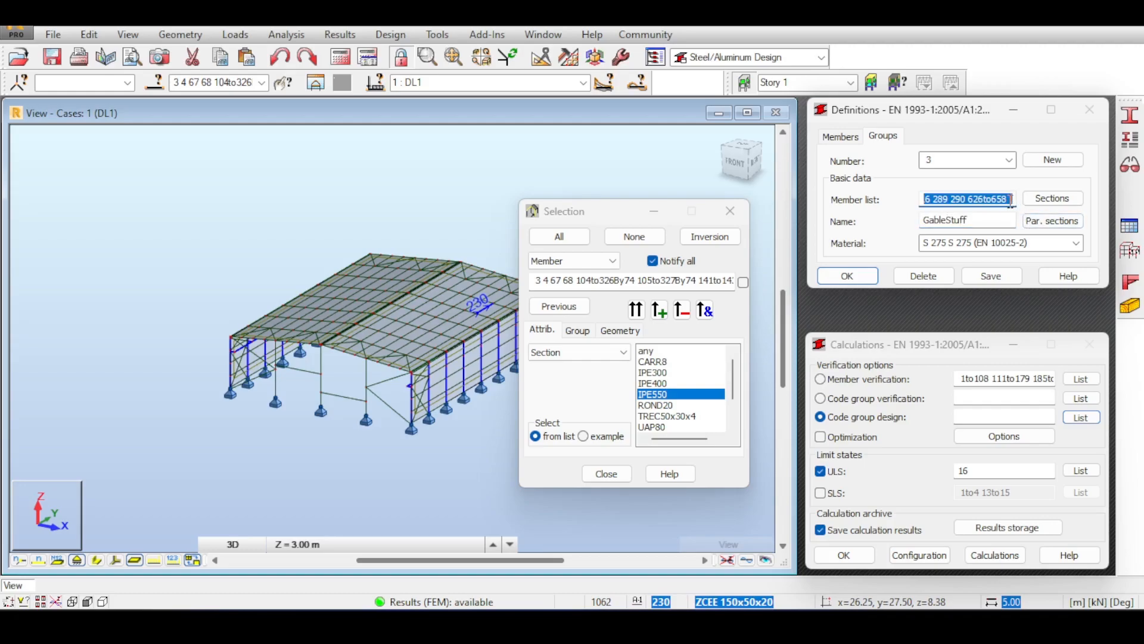
key("Delete")
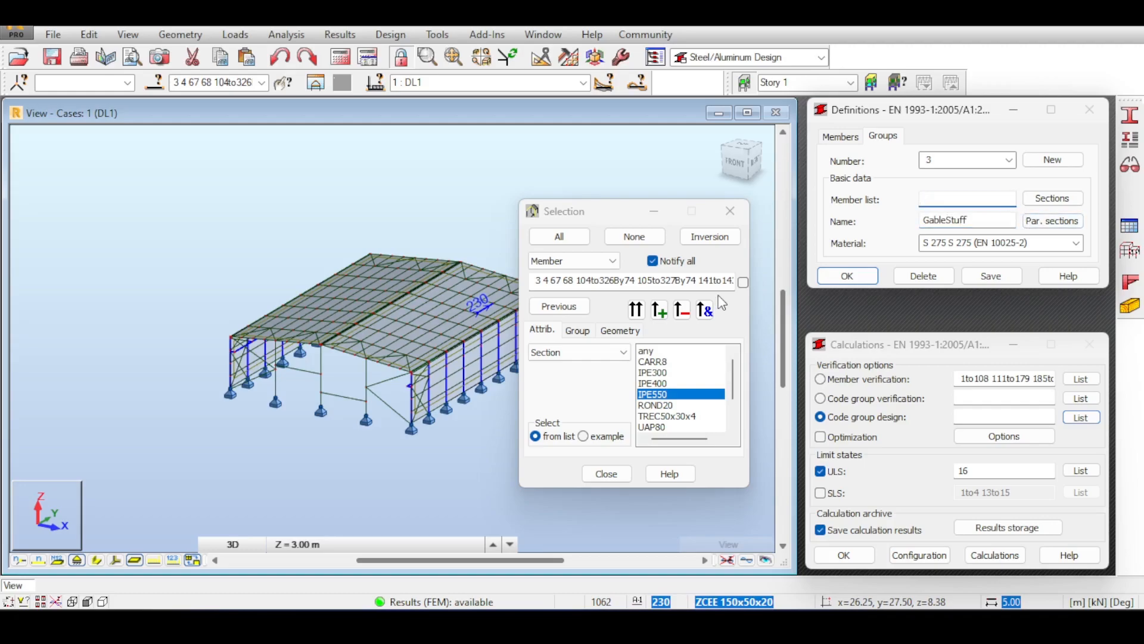
left_click(664, 362)
left_click(665, 373)
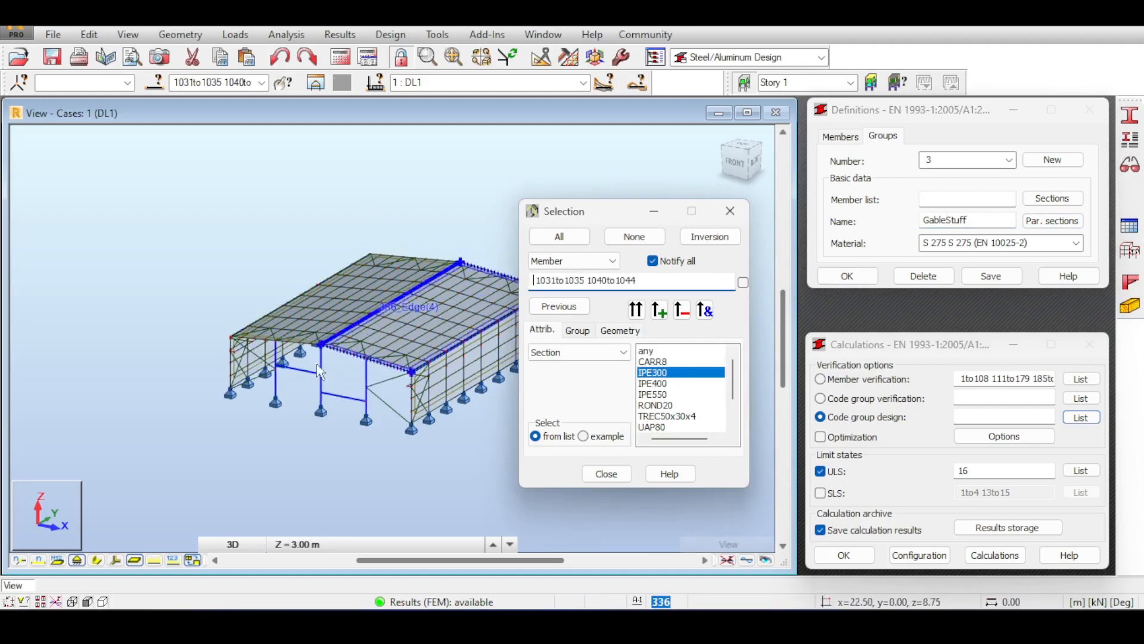
left_click(993, 198)
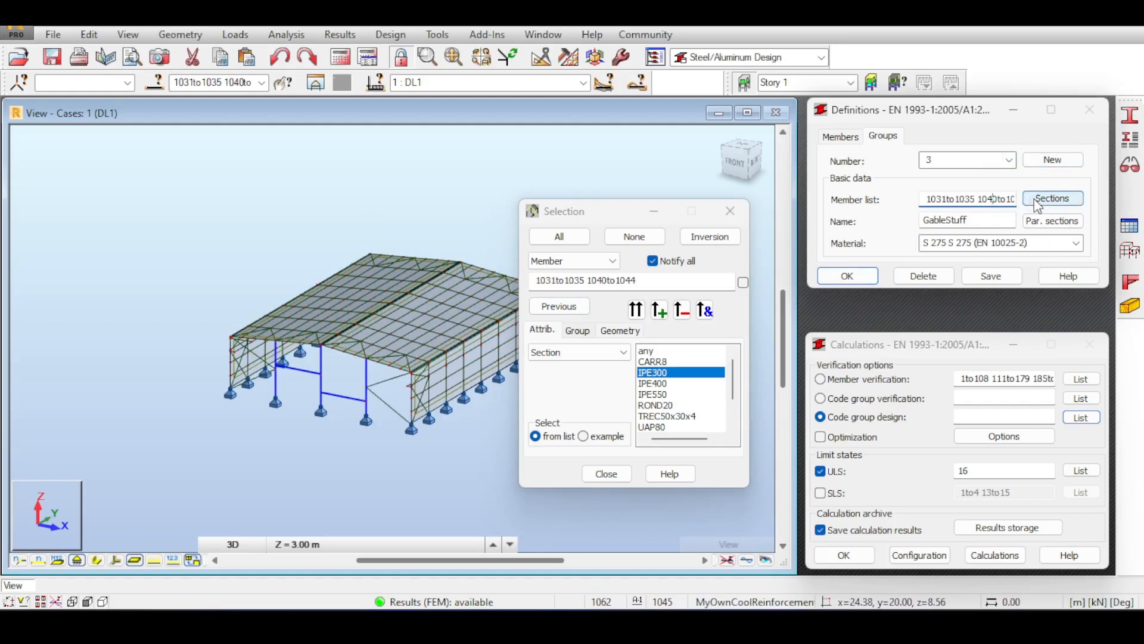
left_click(978, 278)
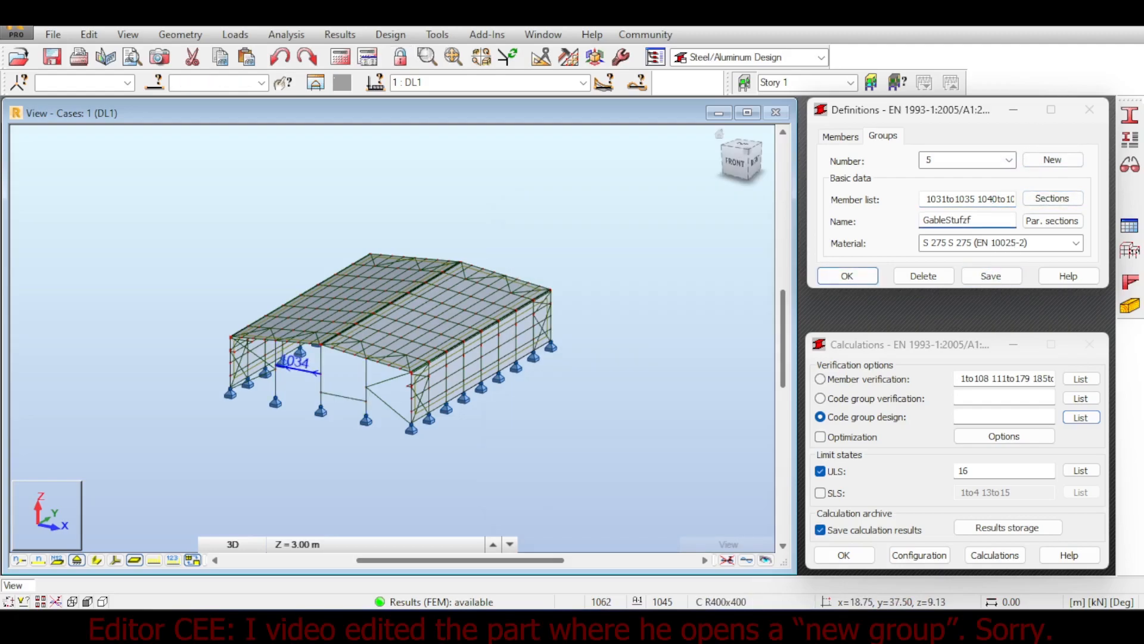
Name group 5 'Purlins' and clear its existing member list.
type("Purlins")
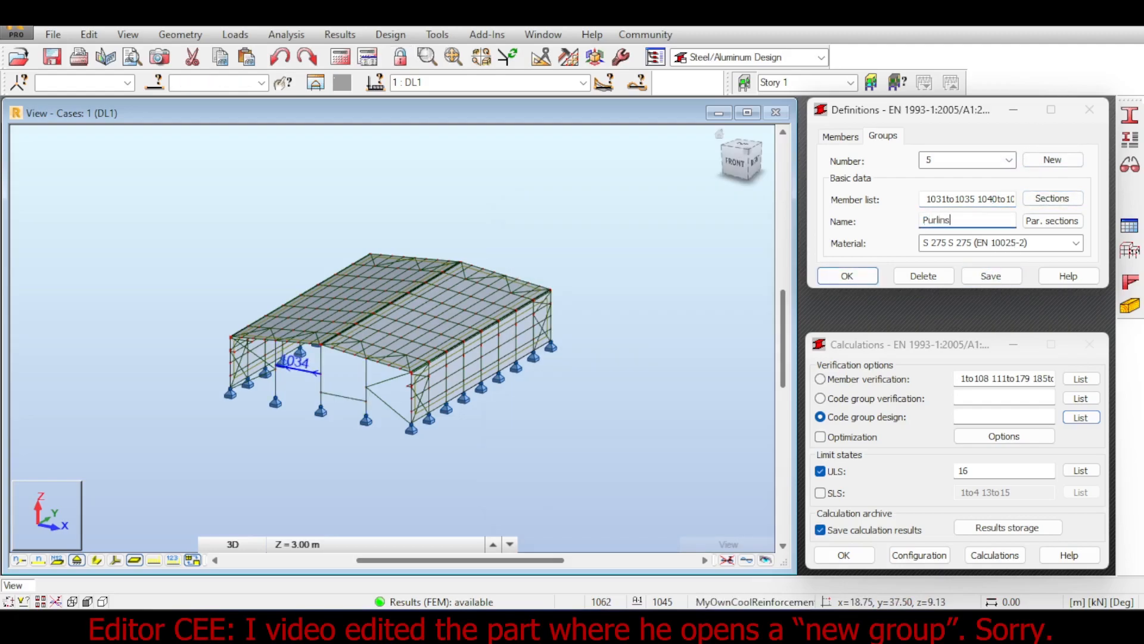
double_click(946, 200)
key("ctrl+a")
key("Delete")
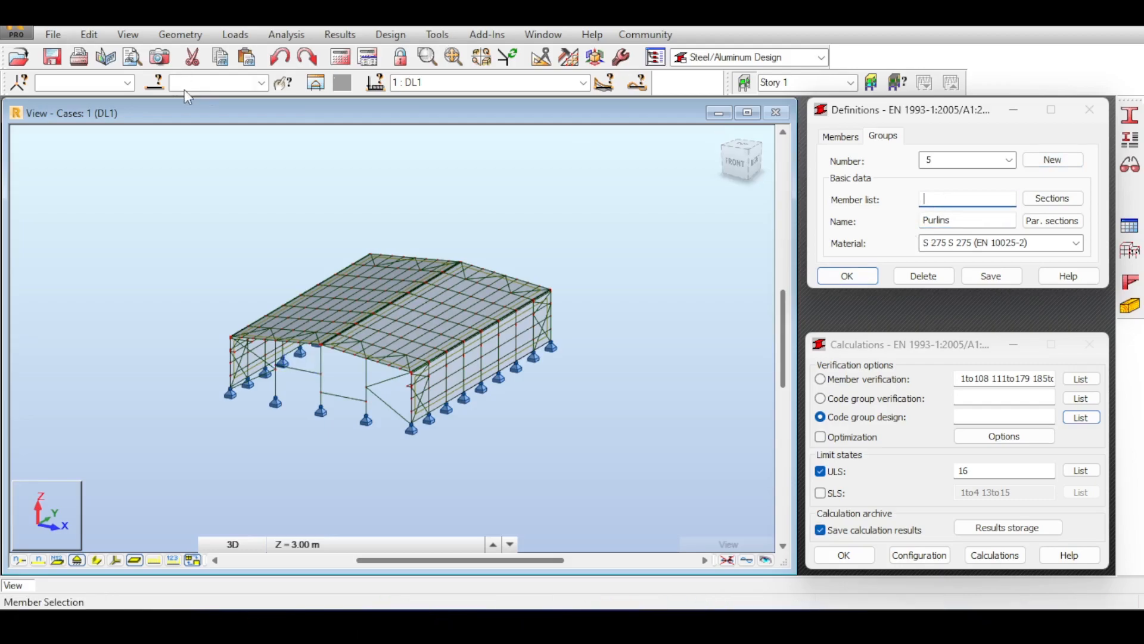
Fill the member list with all ZCEE 150x50x20 members and bring up the section choices.
left_click(156, 83)
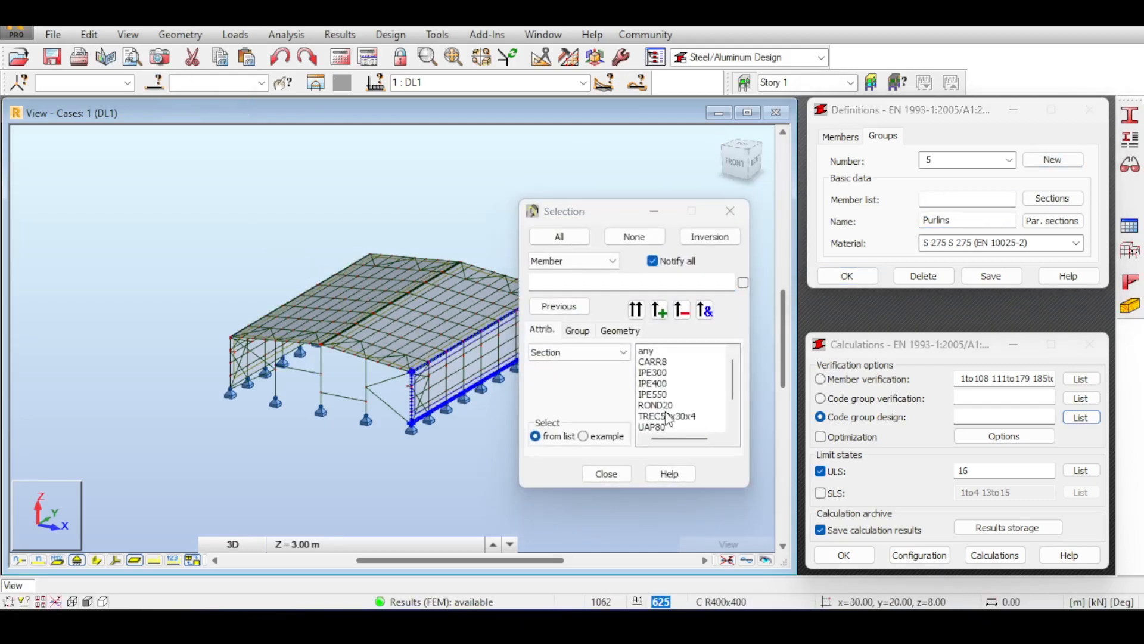
scroll(662, 428, "down", 2)
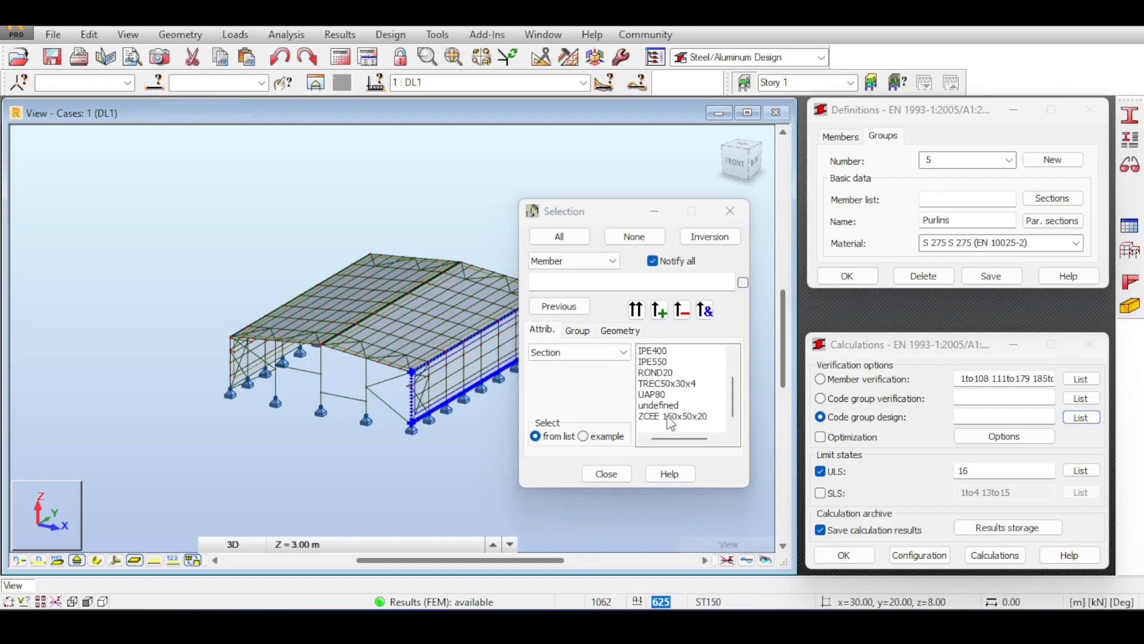
left_click(672, 417)
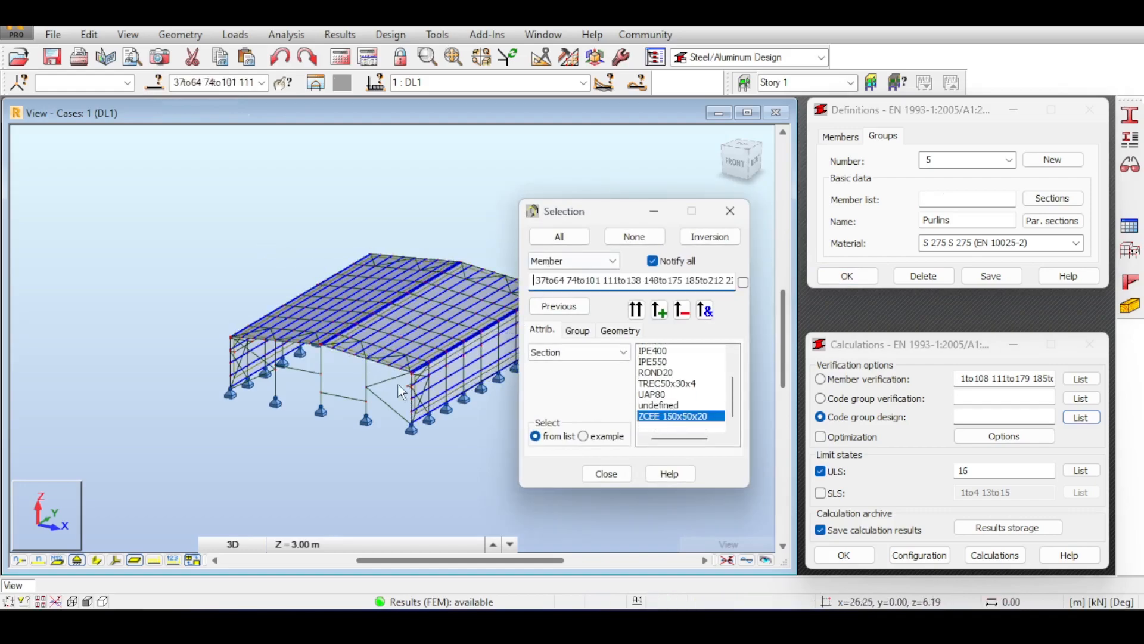
scroll(421, 390, "up", 5)
scroll(421, 391, "down", 5)
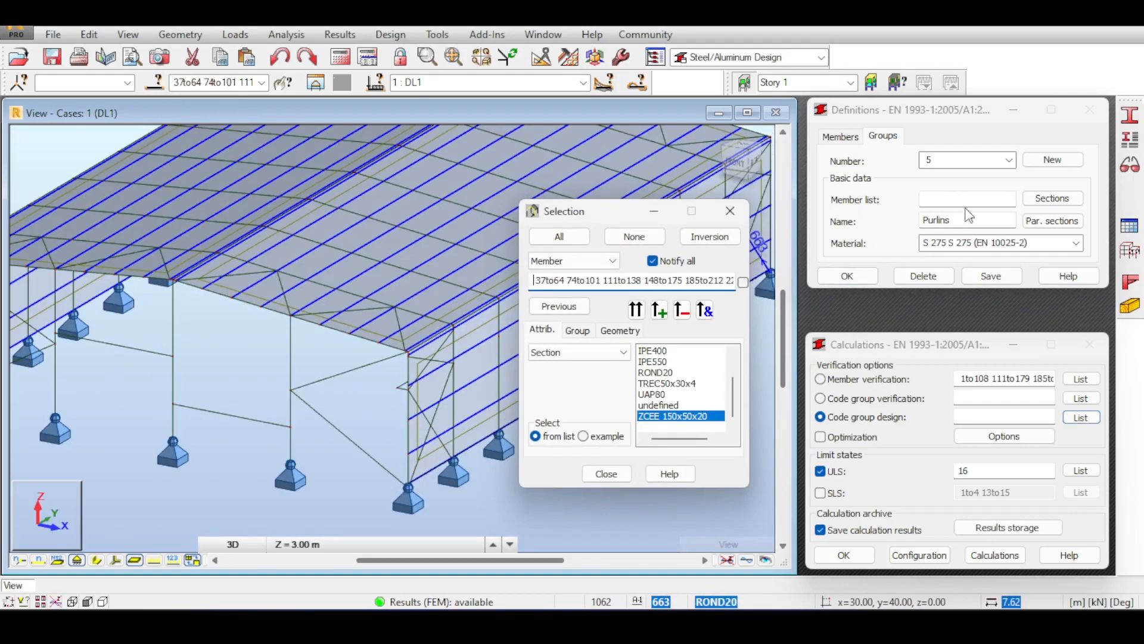
left_click(967, 199)
left_click(1053, 201)
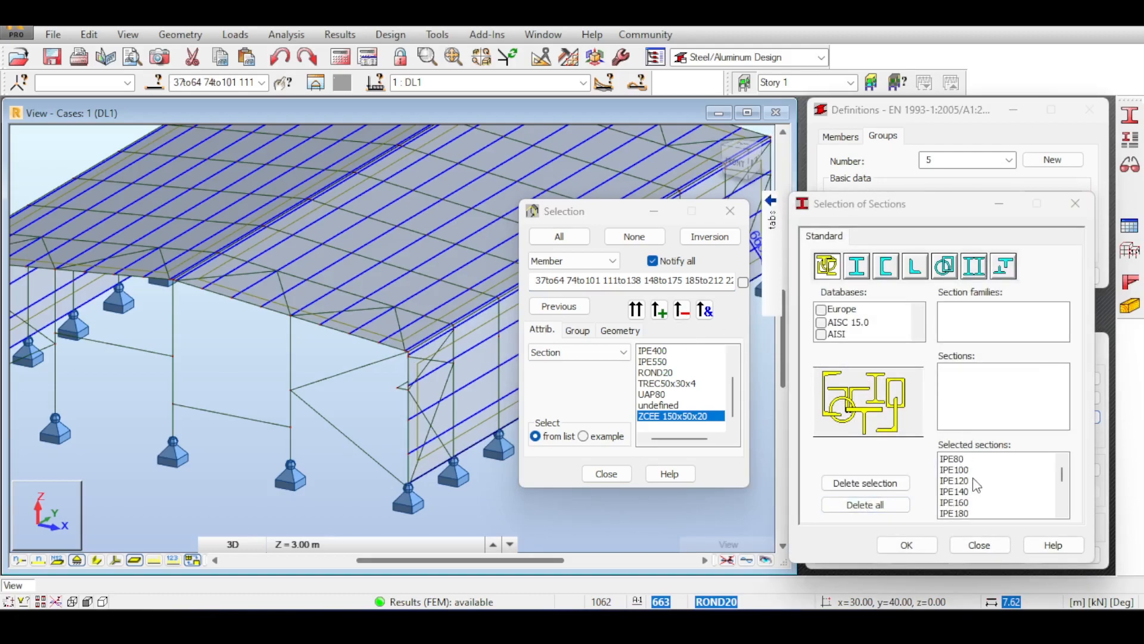
Replace all chosen sections with only ZCEE 150x50x20 from the user database ZCEE family.
left_click(964, 477)
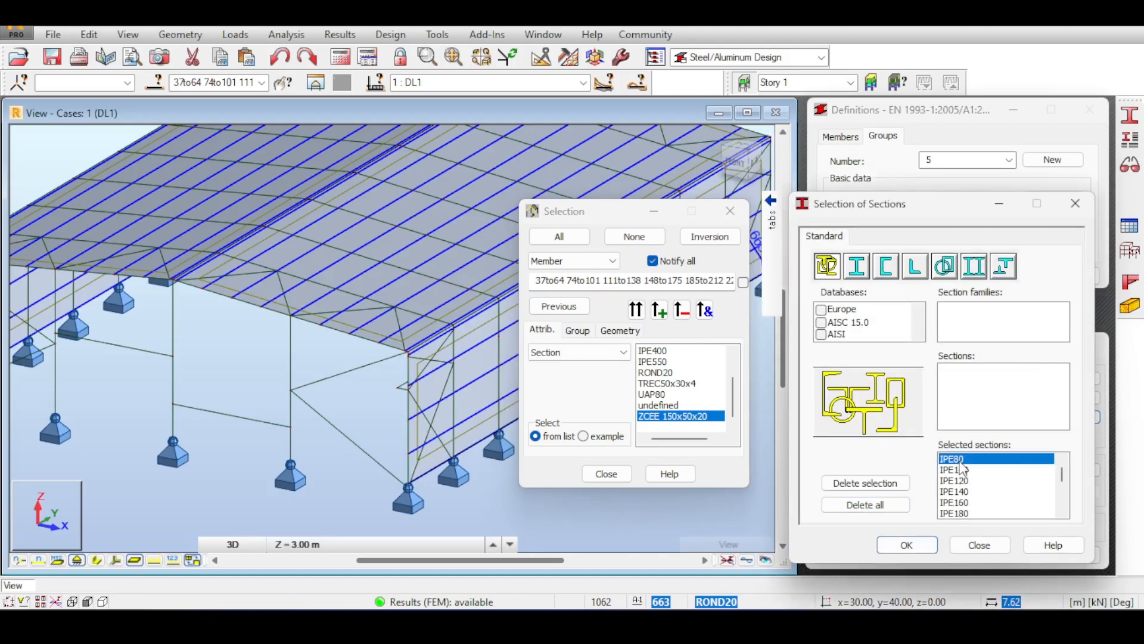
left_click(862, 509)
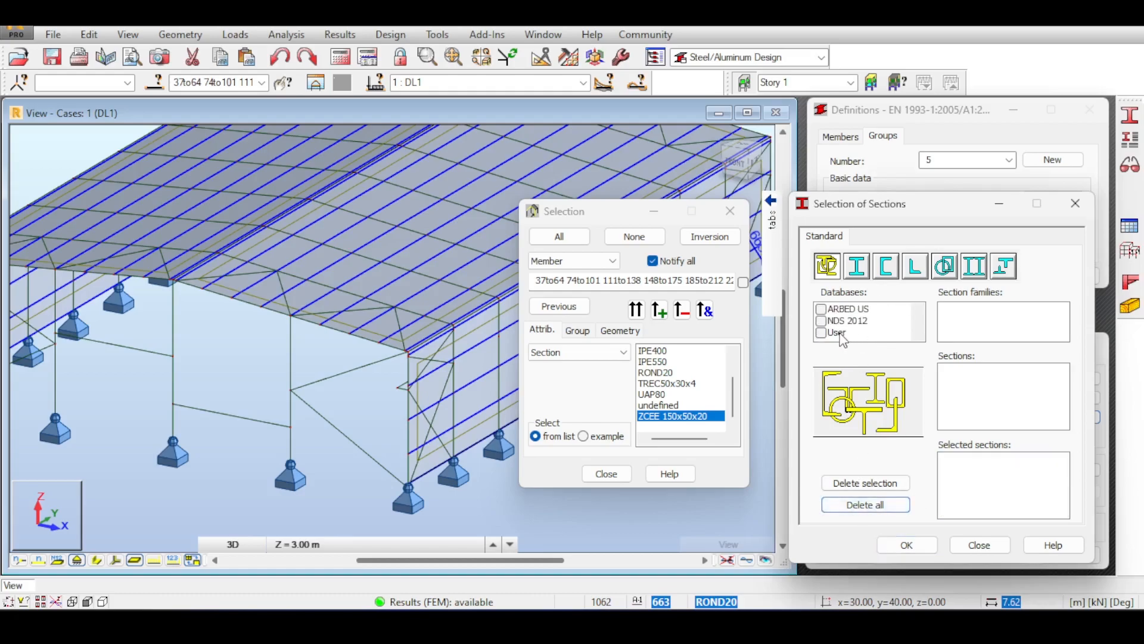
left_click(822, 337)
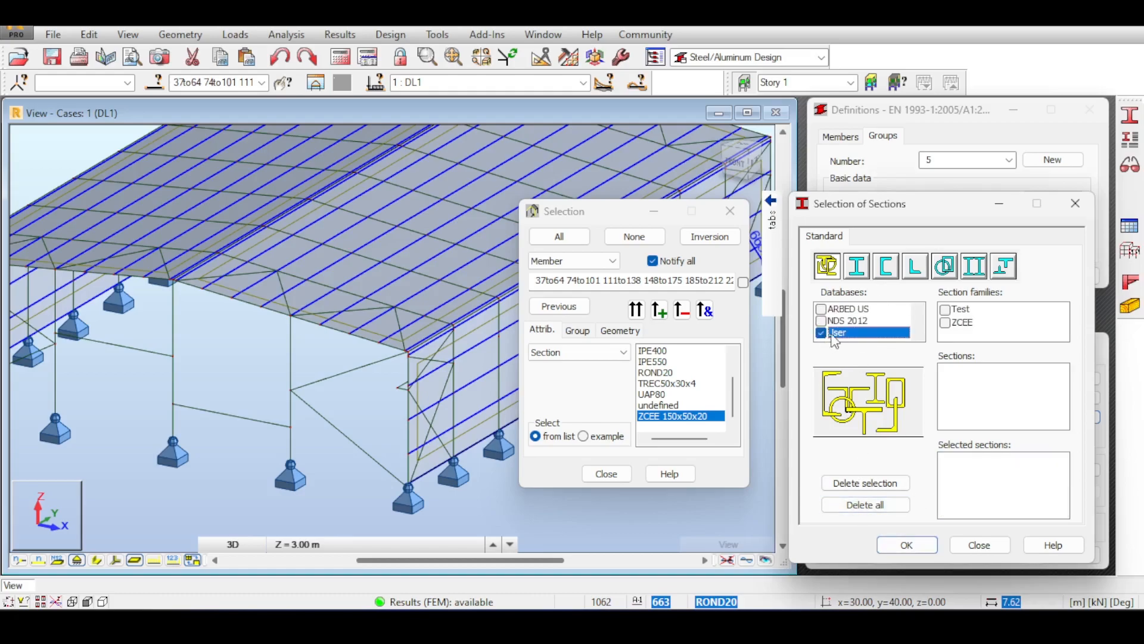
left_click(945, 324)
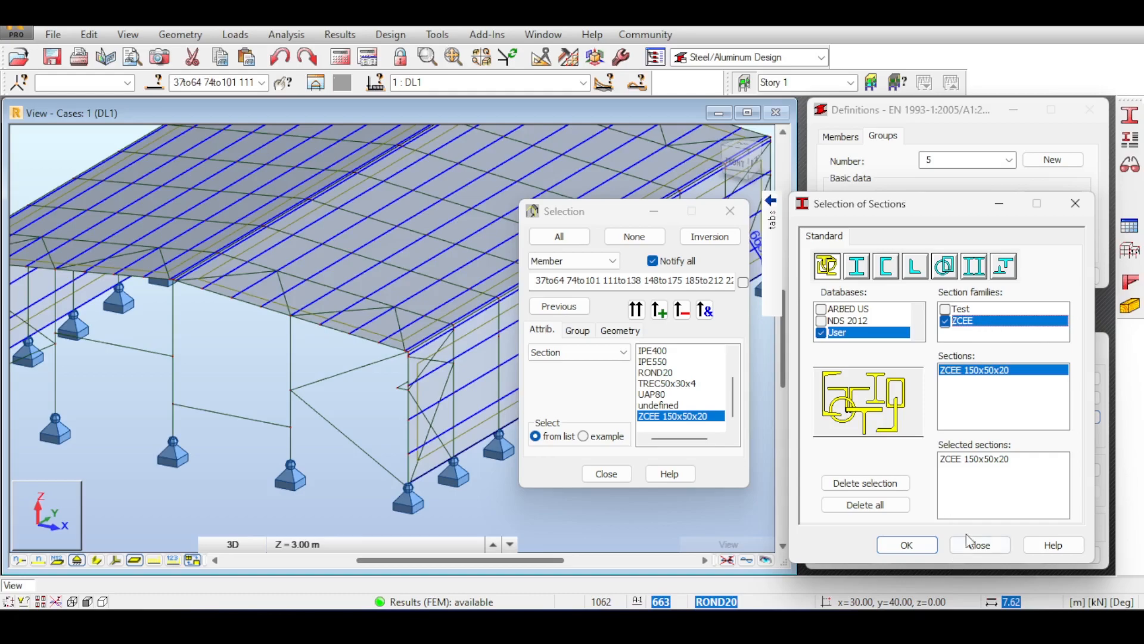
left_click(990, 459)
left_click(907, 544)
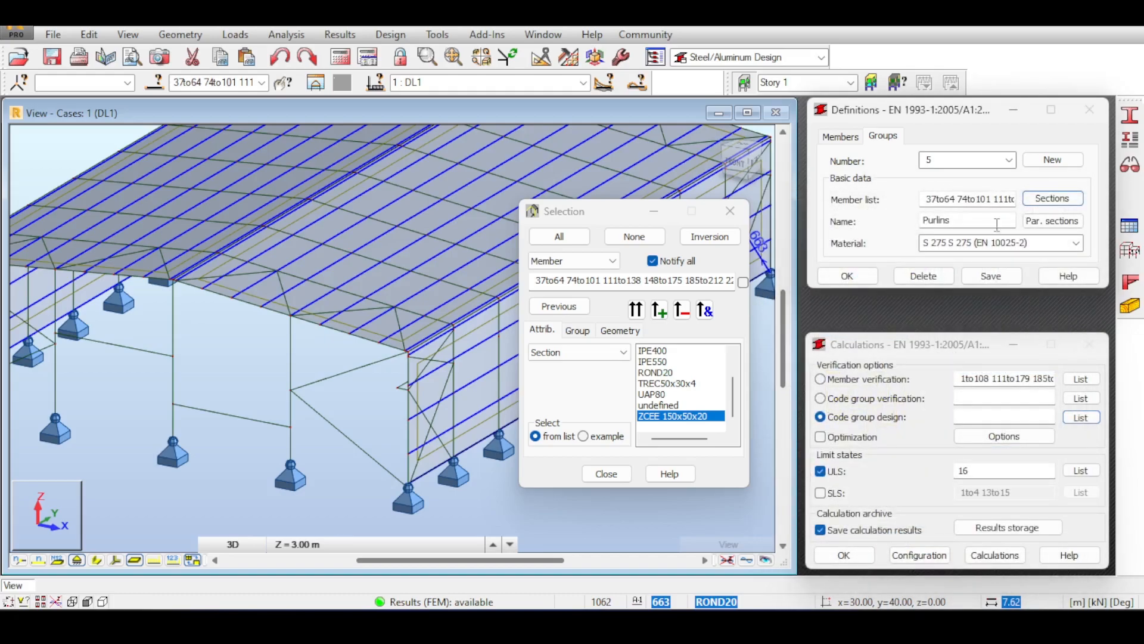
Save the Purlins group, close the Selection window and clear the model selection.
left_click(1002, 284)
left_click(731, 211)
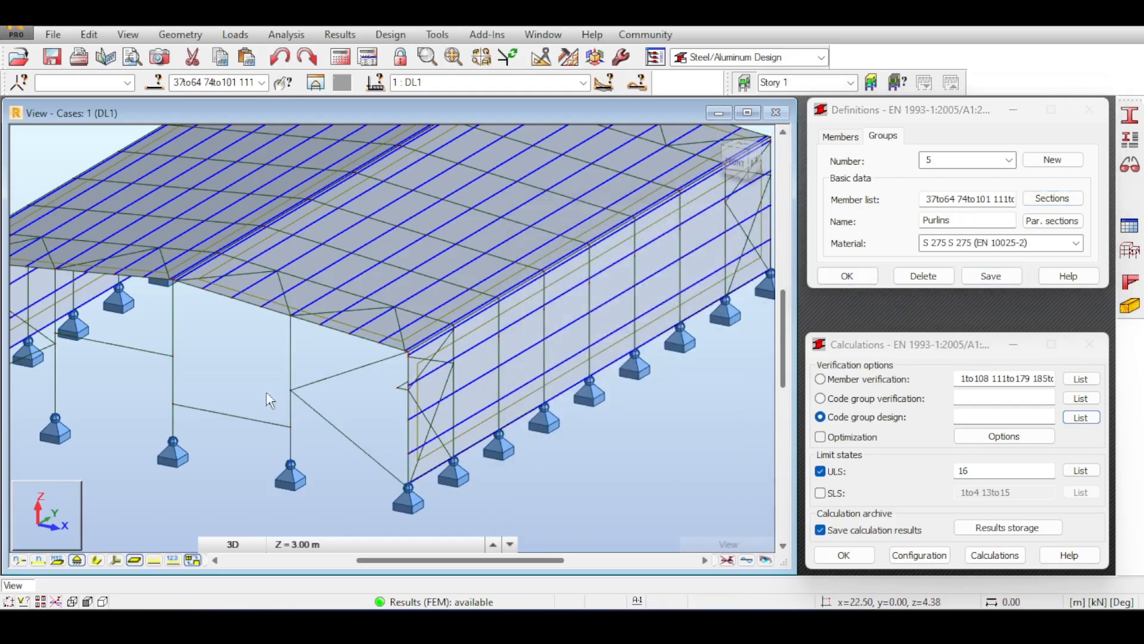
left_click(242, 384)
scroll(425, 315, "up", 3)
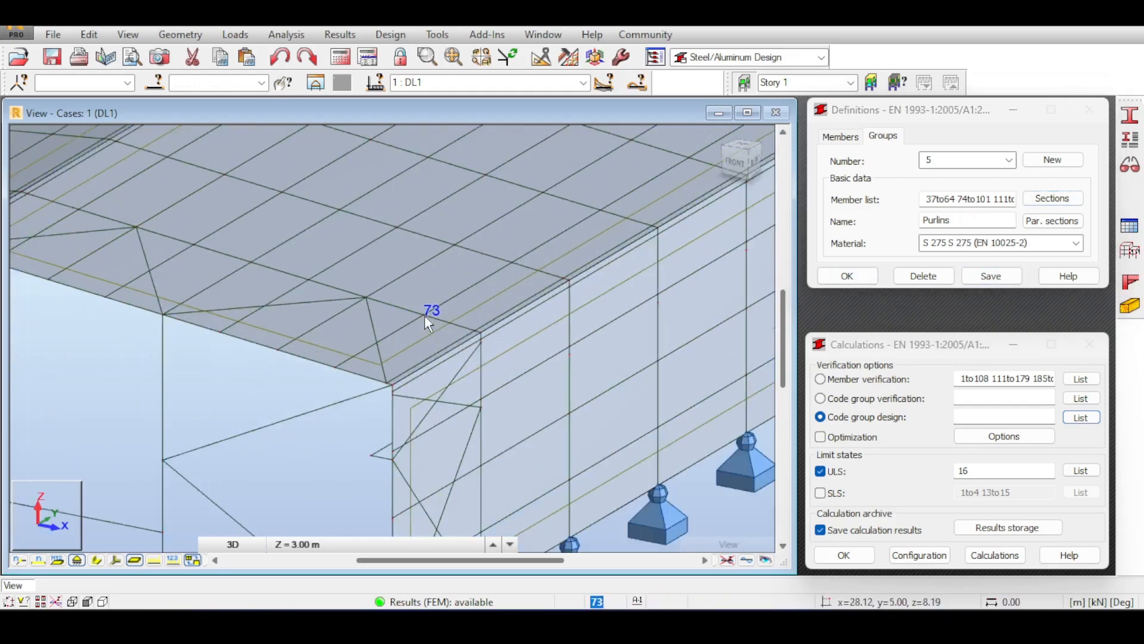
scroll(439, 347, "down", 5)
scroll(418, 394, "up", 5)
scroll(422, 403, "down", 2)
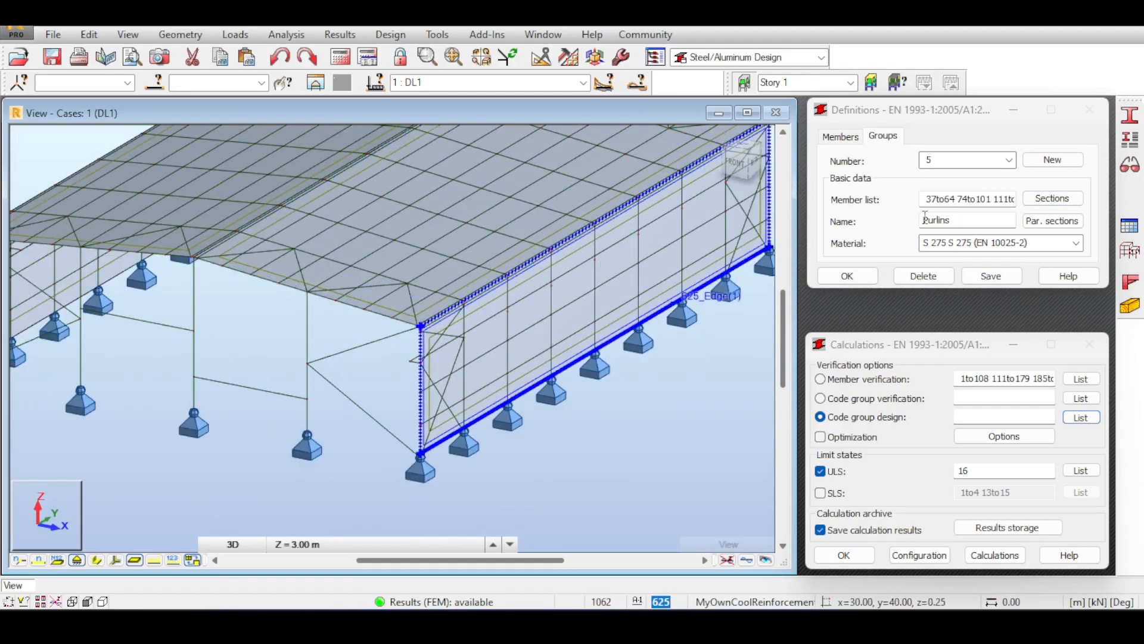
Create code group 6, decline saving changes, and empty its member list.
left_click(1031, 162)
double_click(945, 220)
type("Bracing")
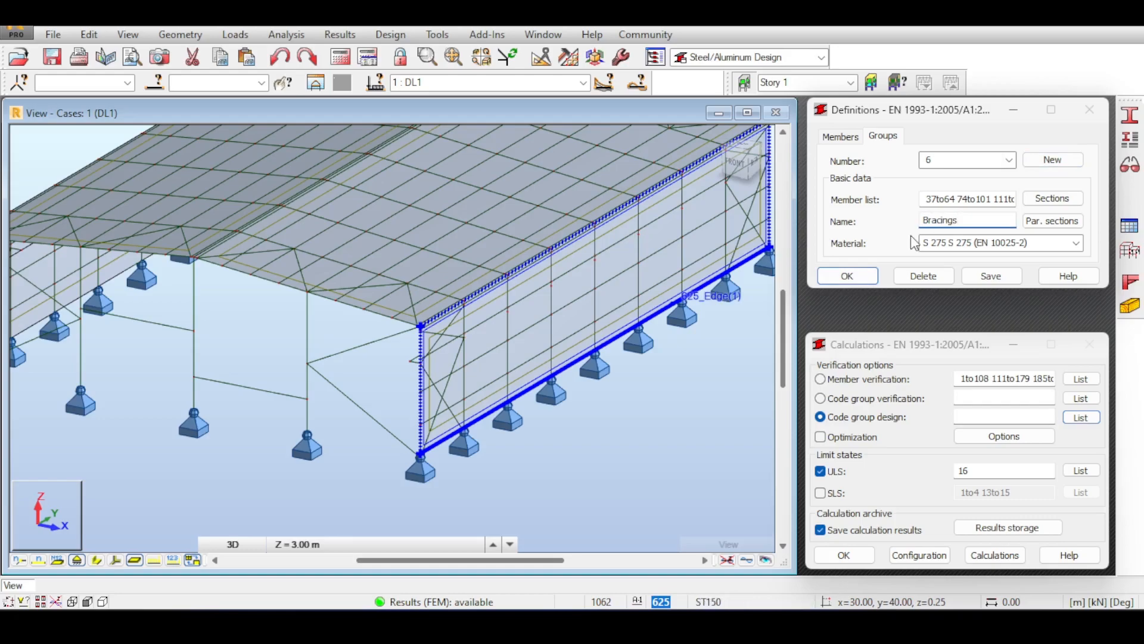
left_click(493, 353)
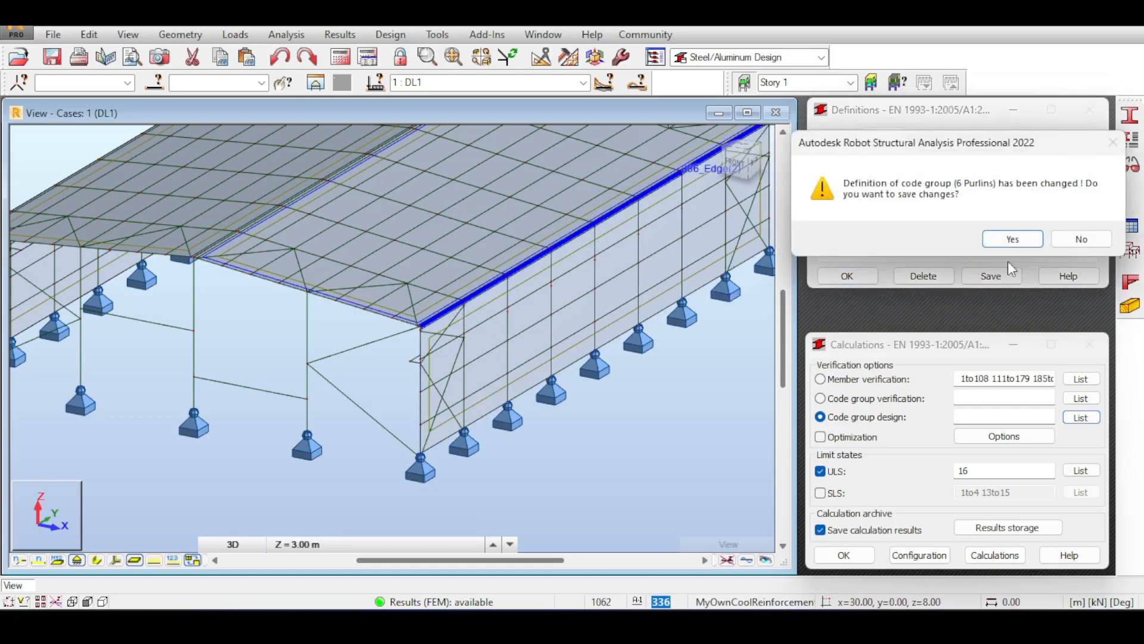
left_click(1080, 237)
left_click(979, 203)
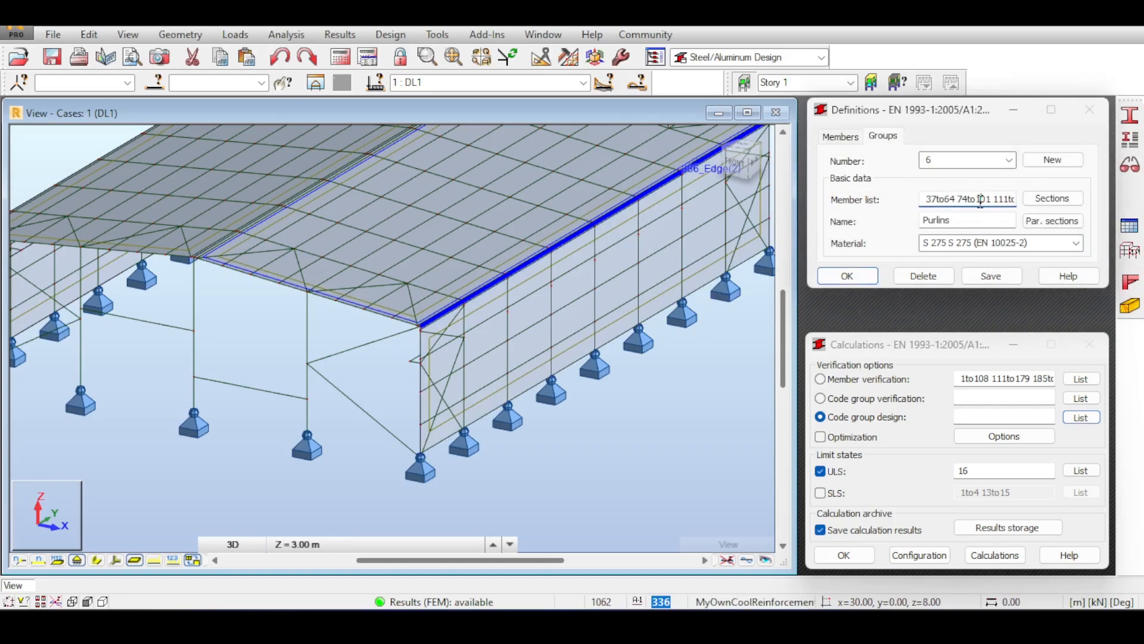
triple_click(980, 201)
key("Delete")
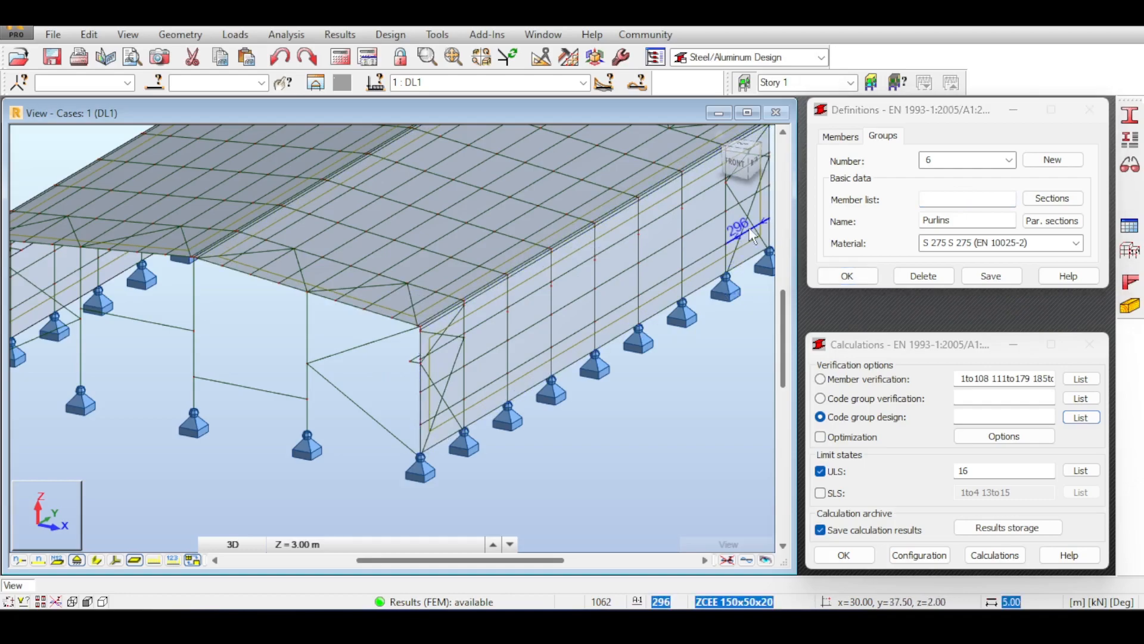
Name group 6 'Bracings' and fill its member list with all ROND20 members.
left_click(155, 83)
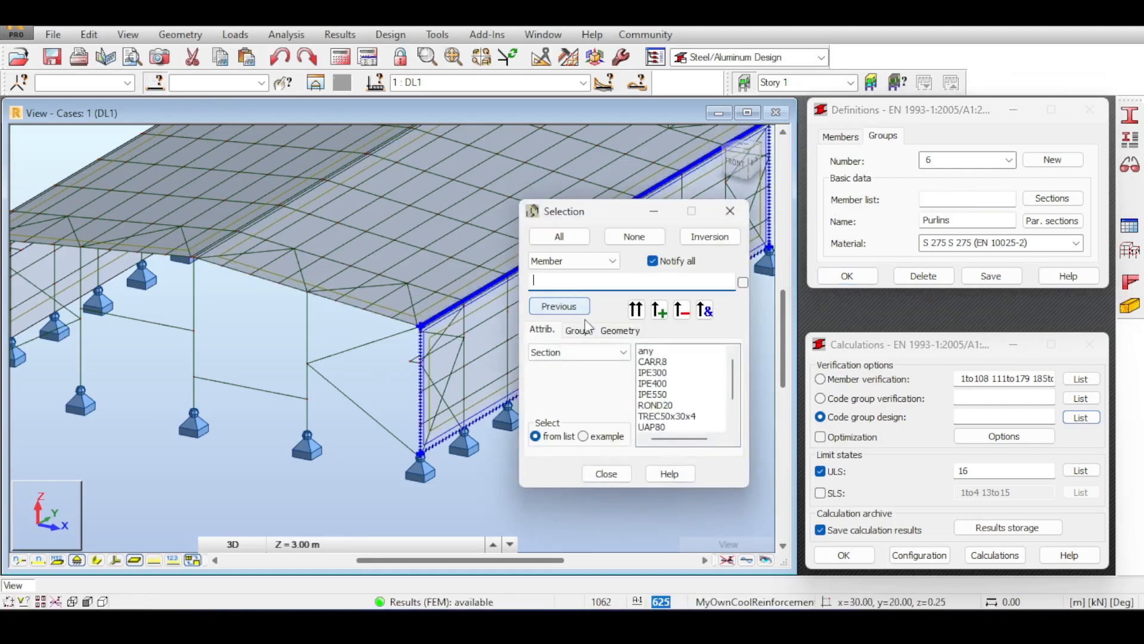
left_click(662, 404)
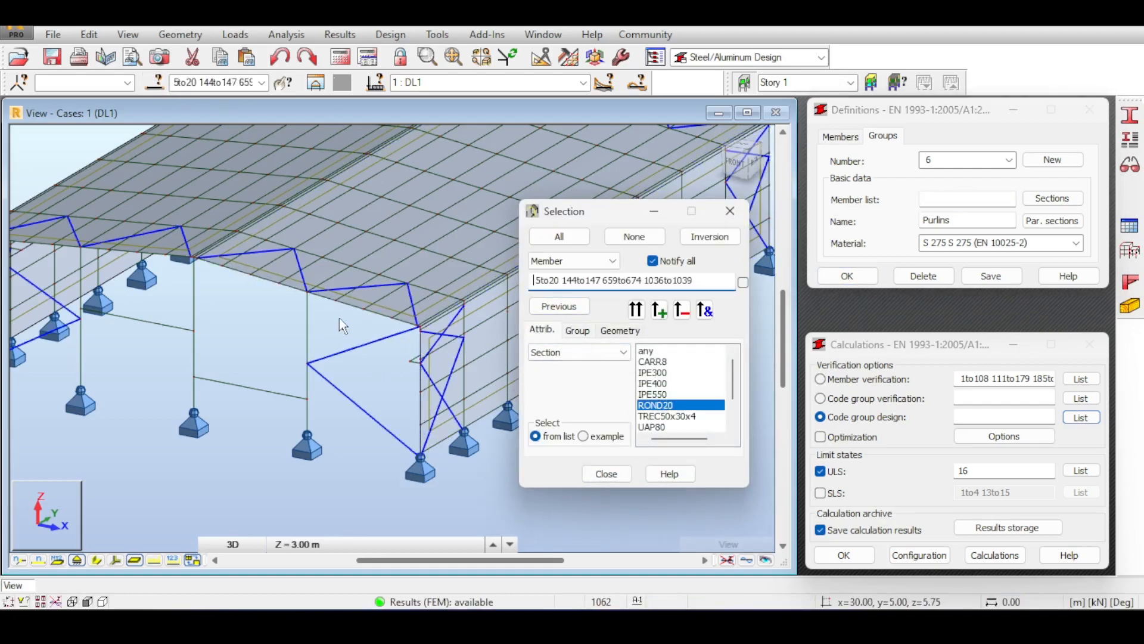
left_click(1009, 160)
left_click(952, 226)
double_click(940, 218)
type("Bracing")
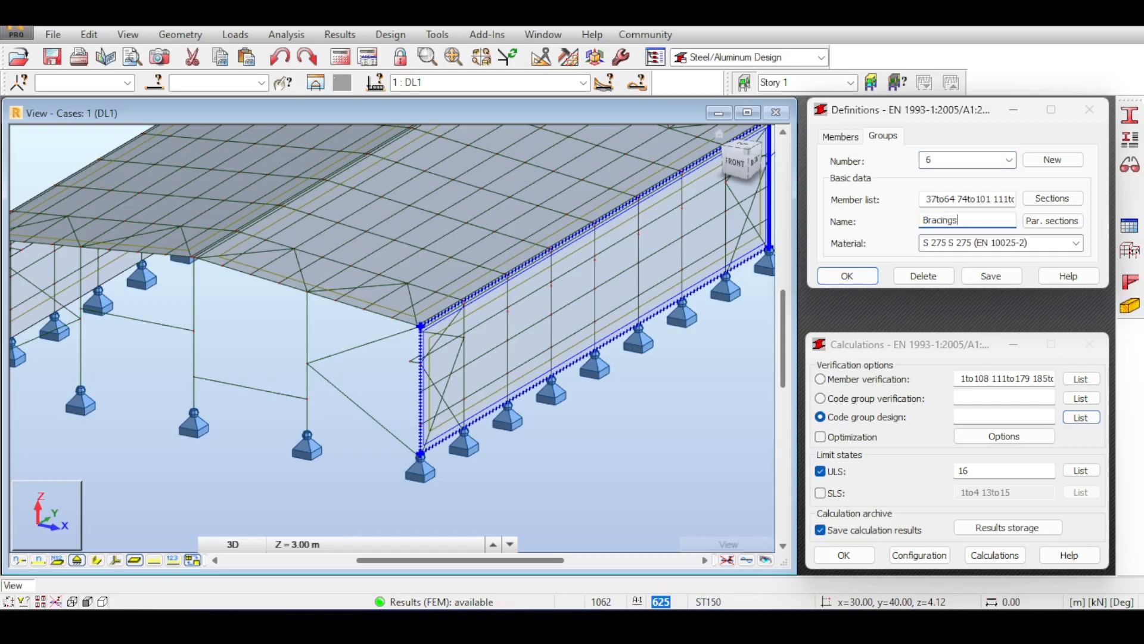
left_click(962, 199)
double_click(965, 202)
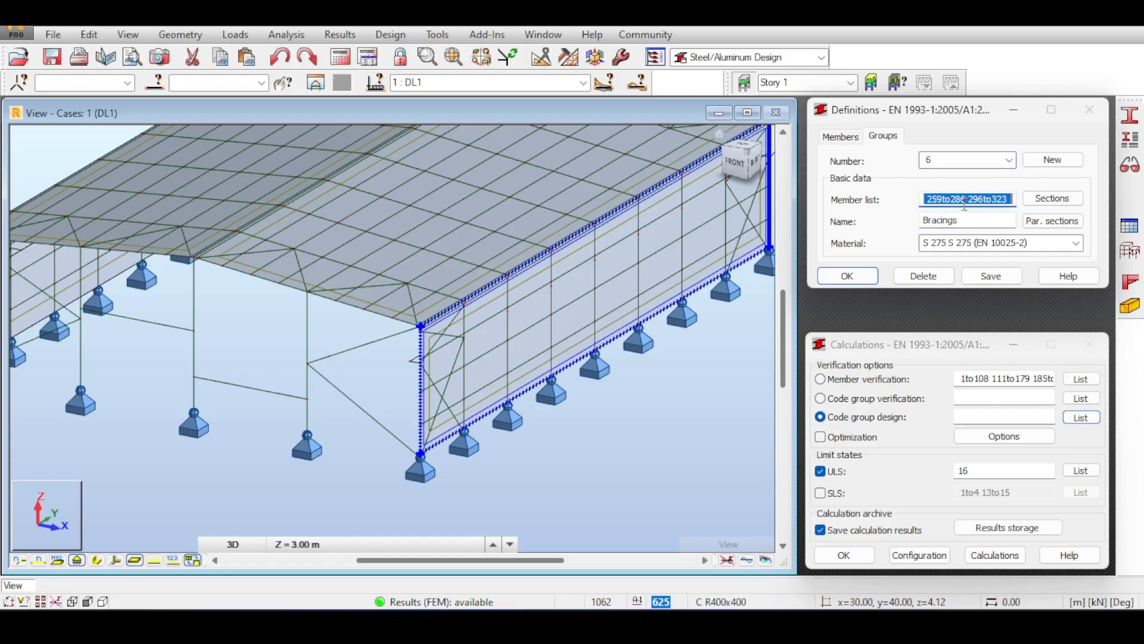
key("Delete")
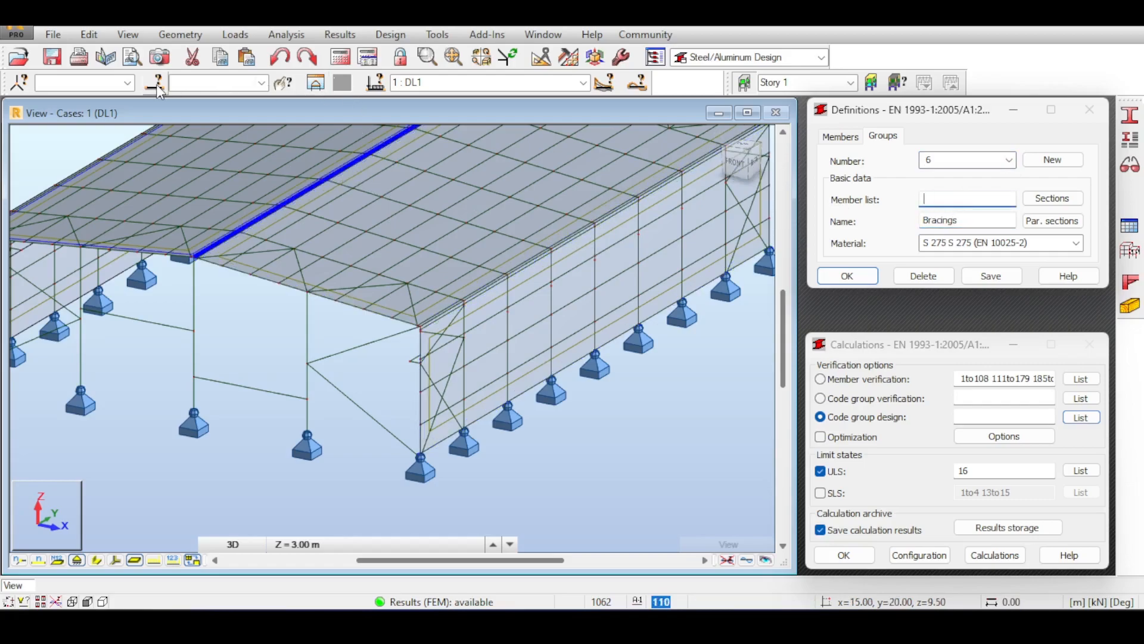
left_click(664, 405)
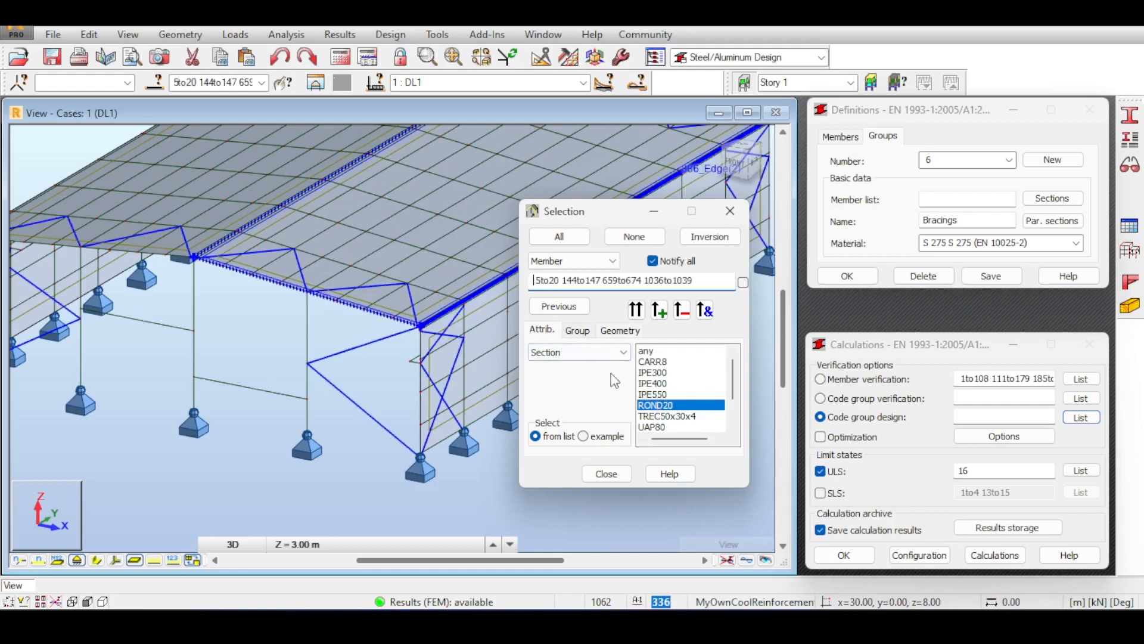
left_click(942, 198)
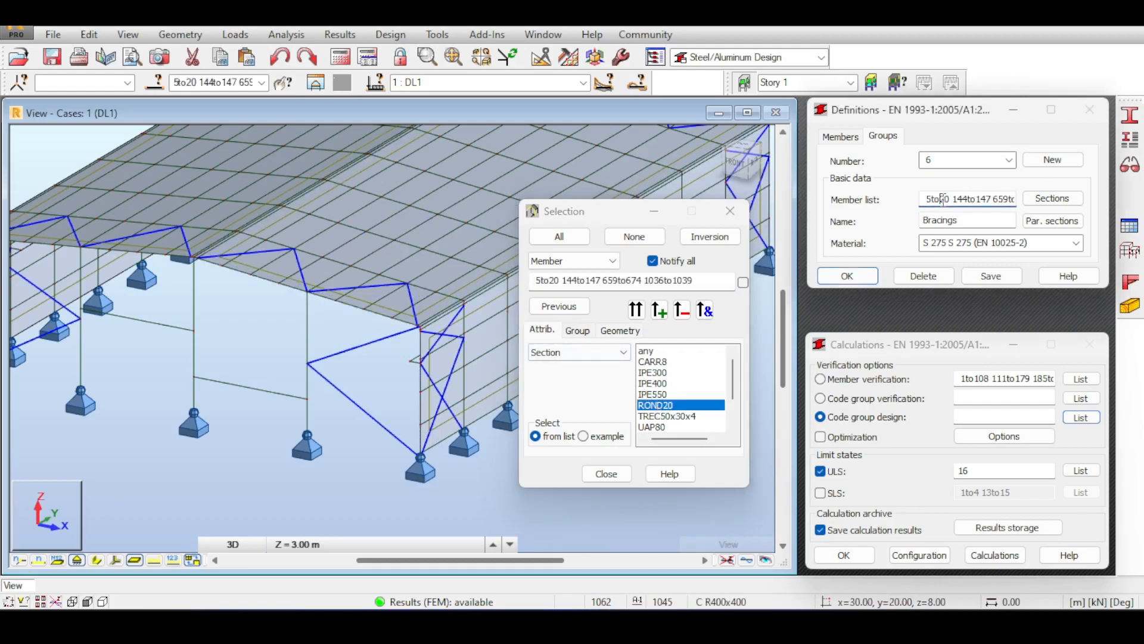
Replace group 6's candidate sections with the European ROND family.
left_click(1053, 201)
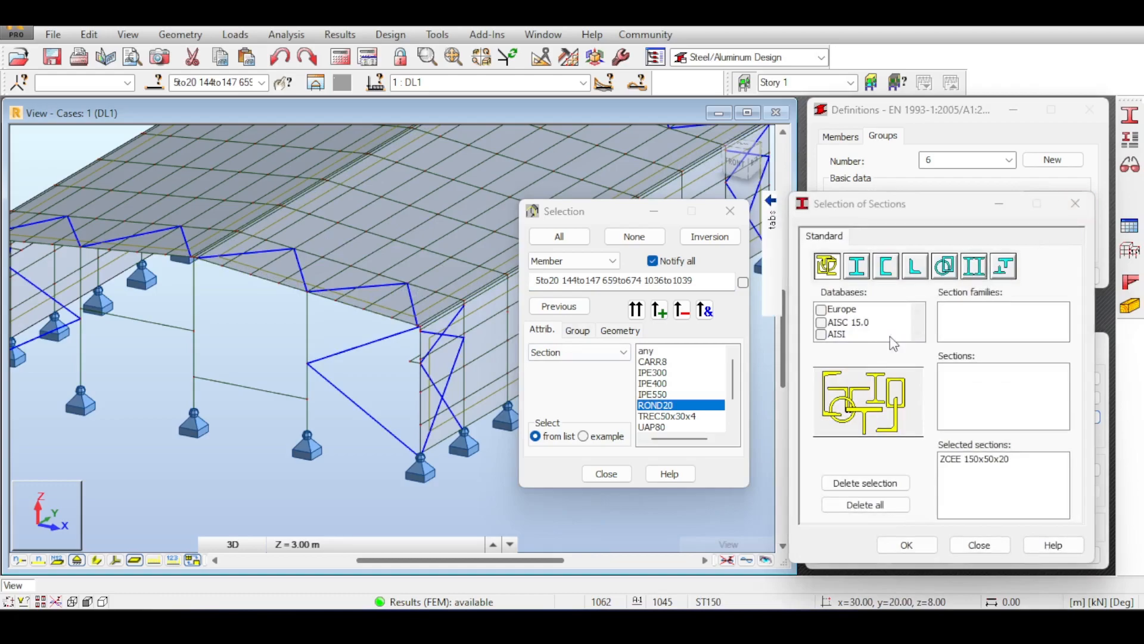
left_click(983, 460)
left_click(865, 505)
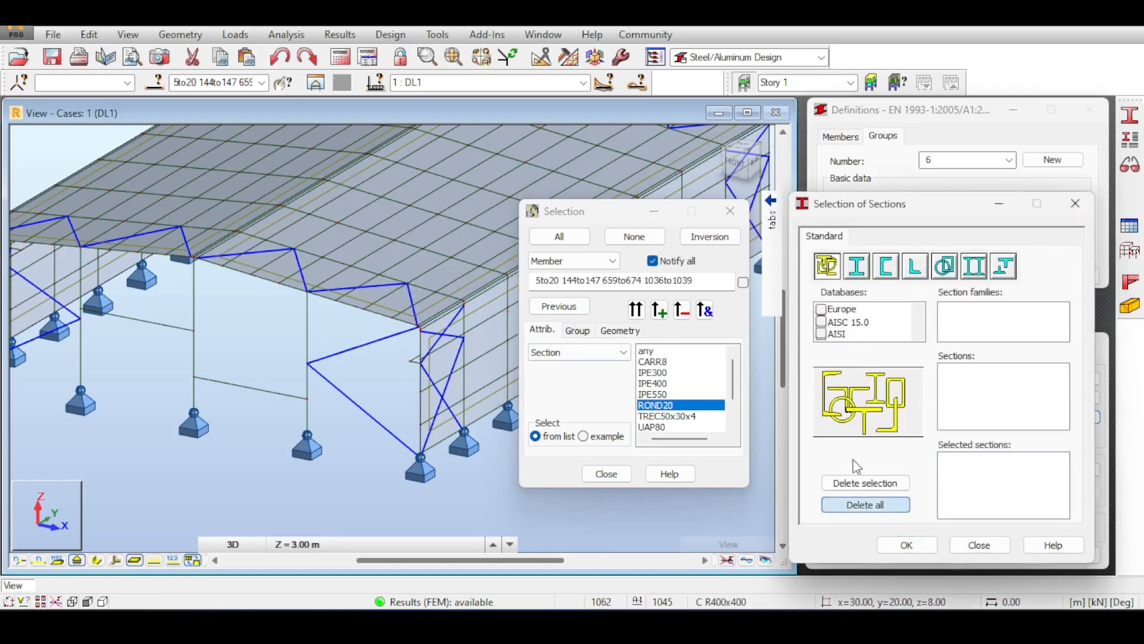
left_click(820, 310)
left_click(944, 269)
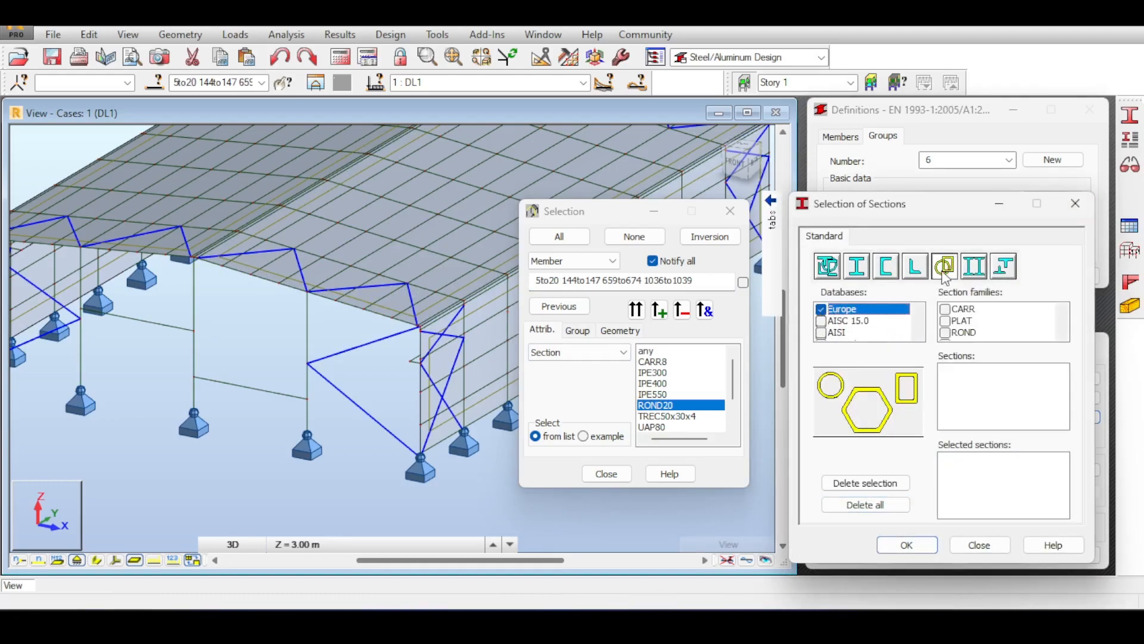
left_click(945, 332)
left_click(907, 545)
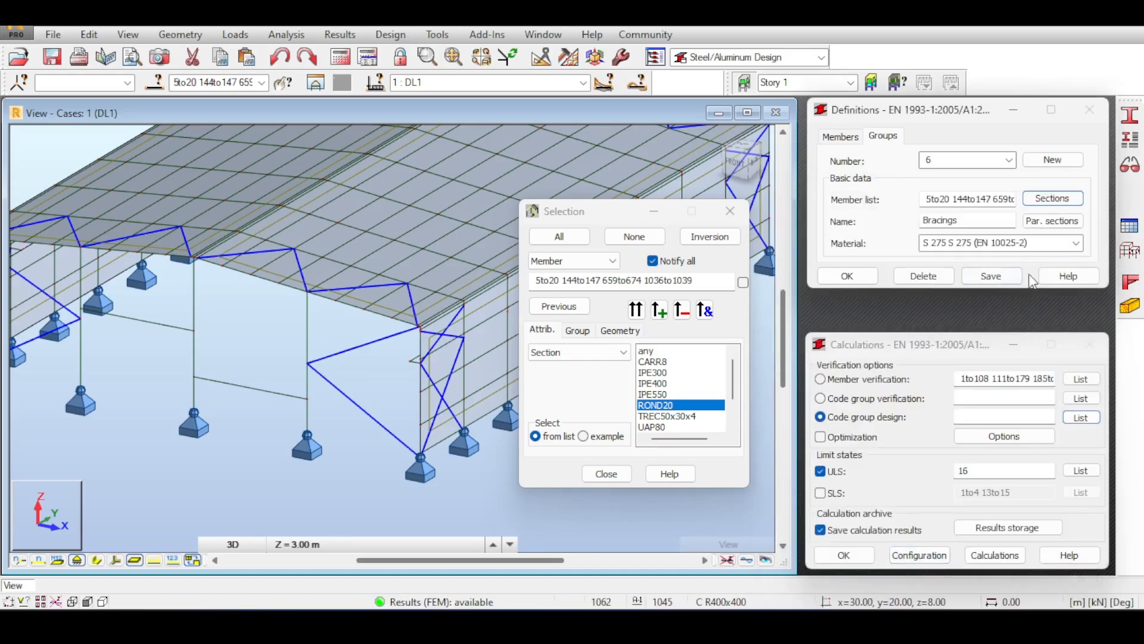
Create code group 7 and name it 'TieBeams'.
left_click(1056, 160)
double_click(956, 218)
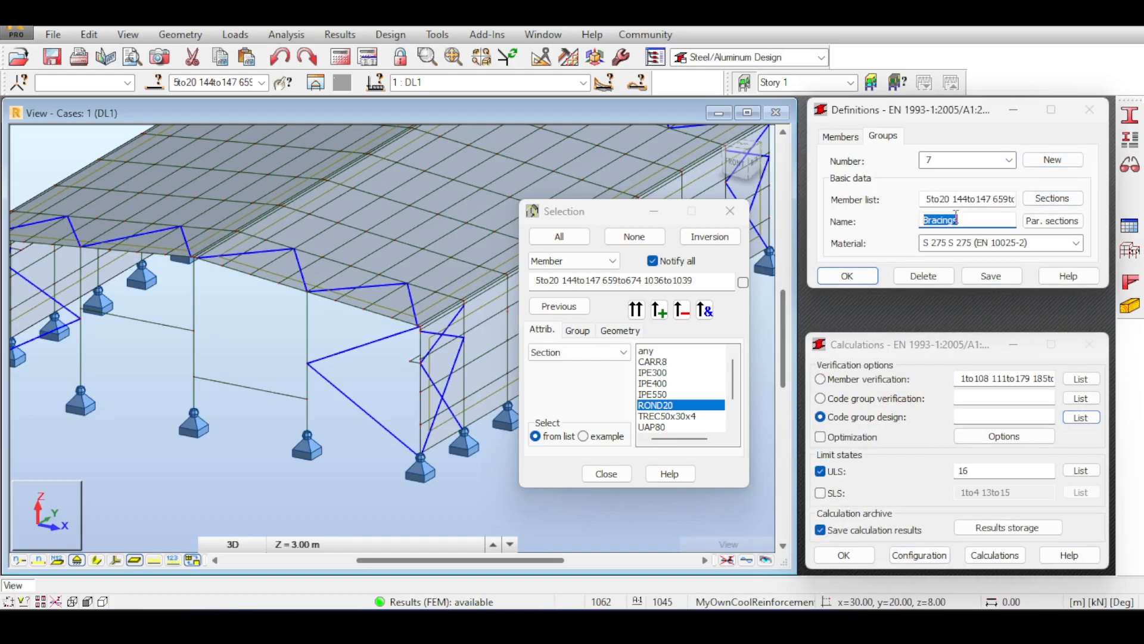
type("TieBeams")
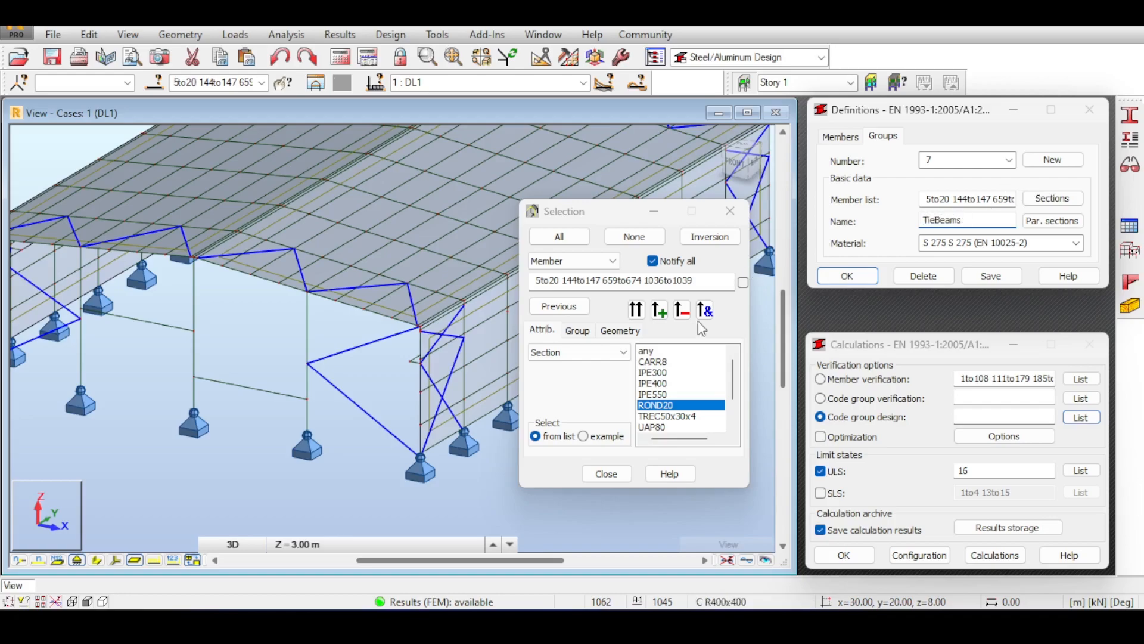
Replace group 7's member list with the TREC50x30x4 members 21to36 69to73 106to108.
double_click(955, 199)
left_click(954, 199)
key("ctrl+a")
key("BackSpace")
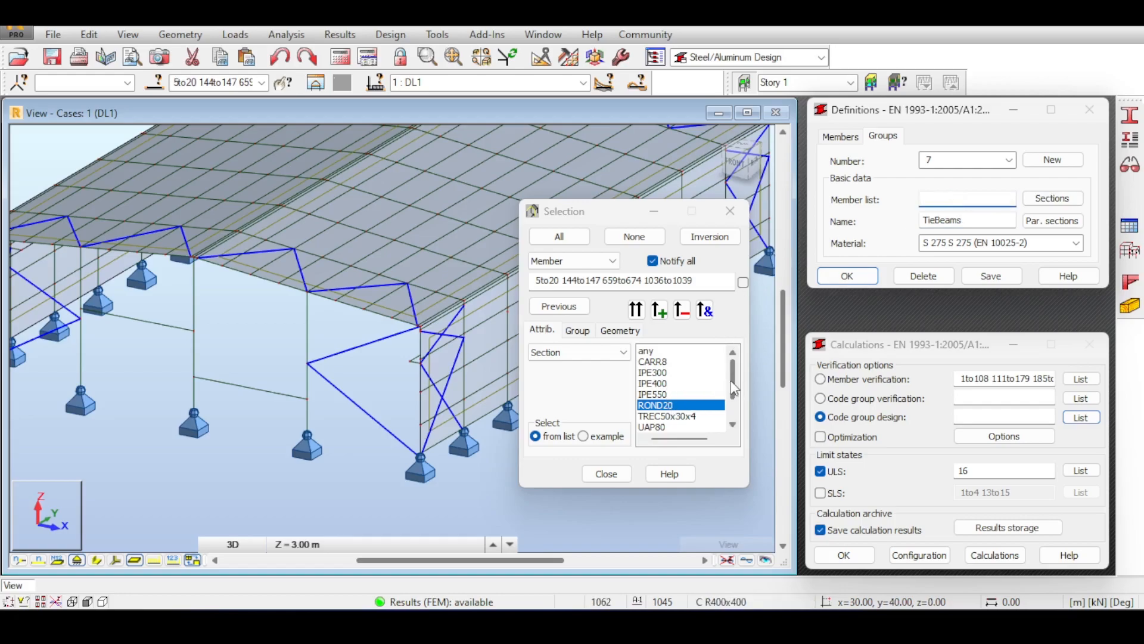
scroll(734, 384, "down", 1)
left_click(656, 407)
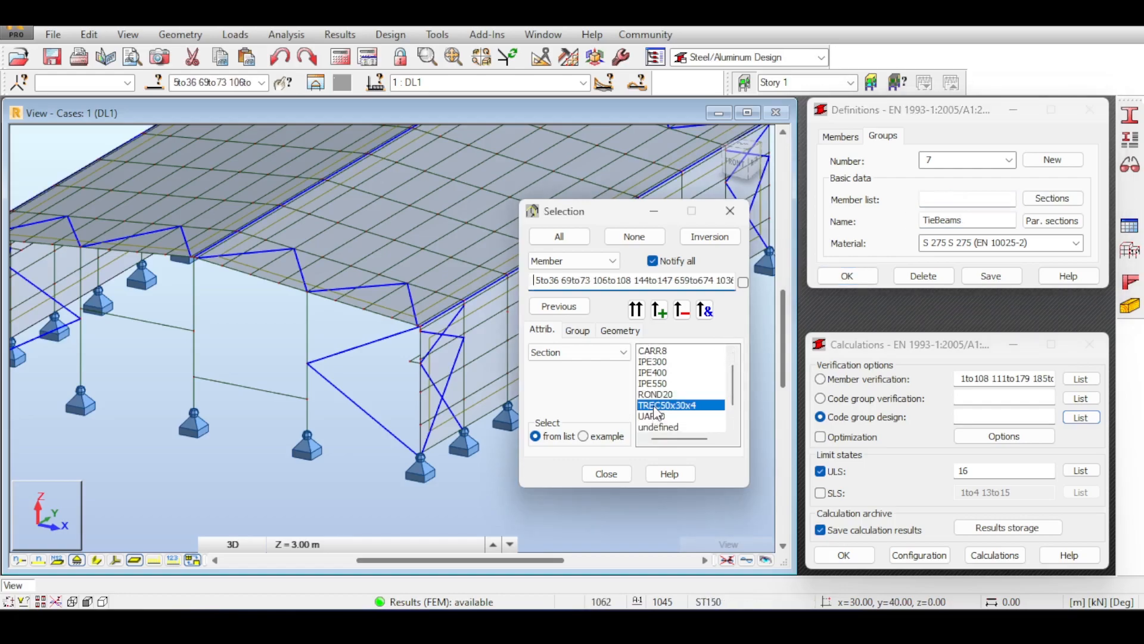
left_click(376, 390)
left_click(662, 408)
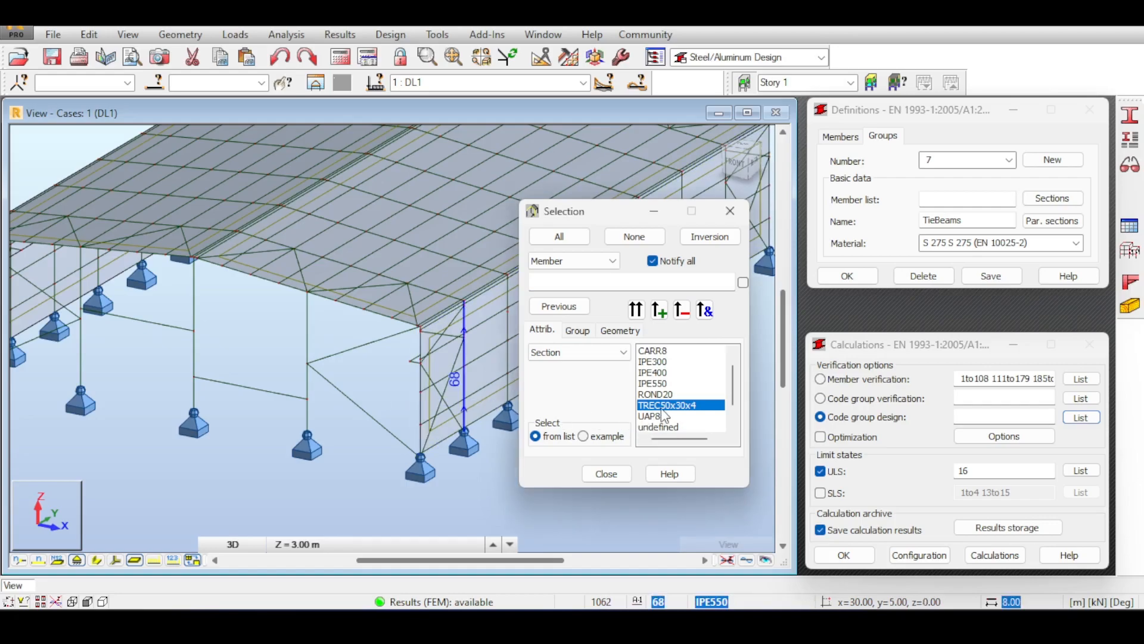
scroll(409, 266, "down", 5)
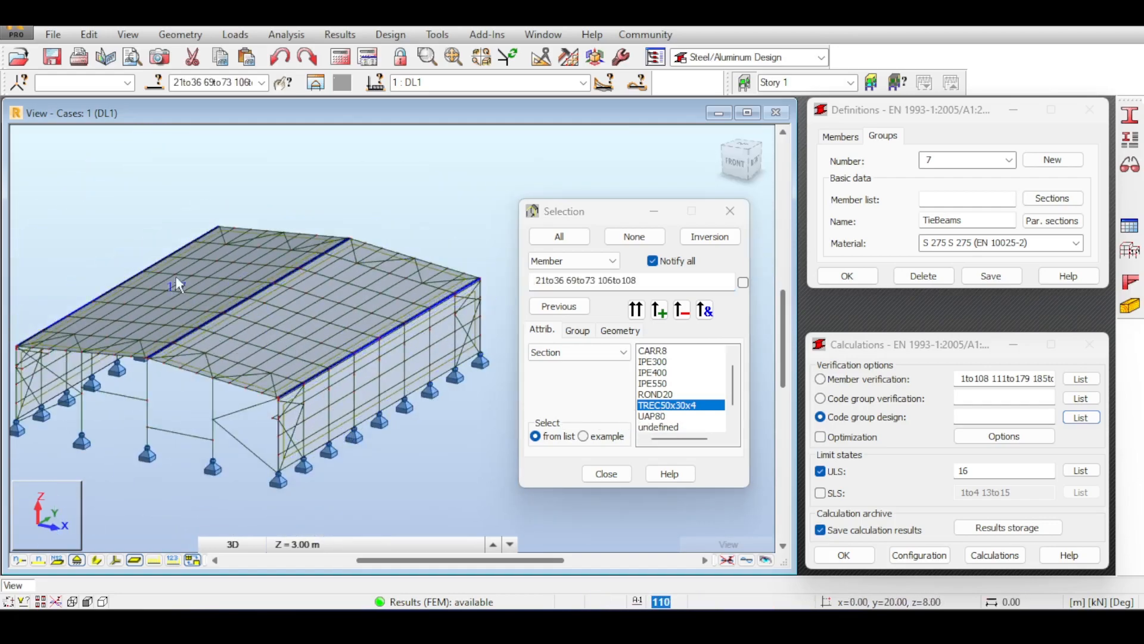
left_click(977, 201)
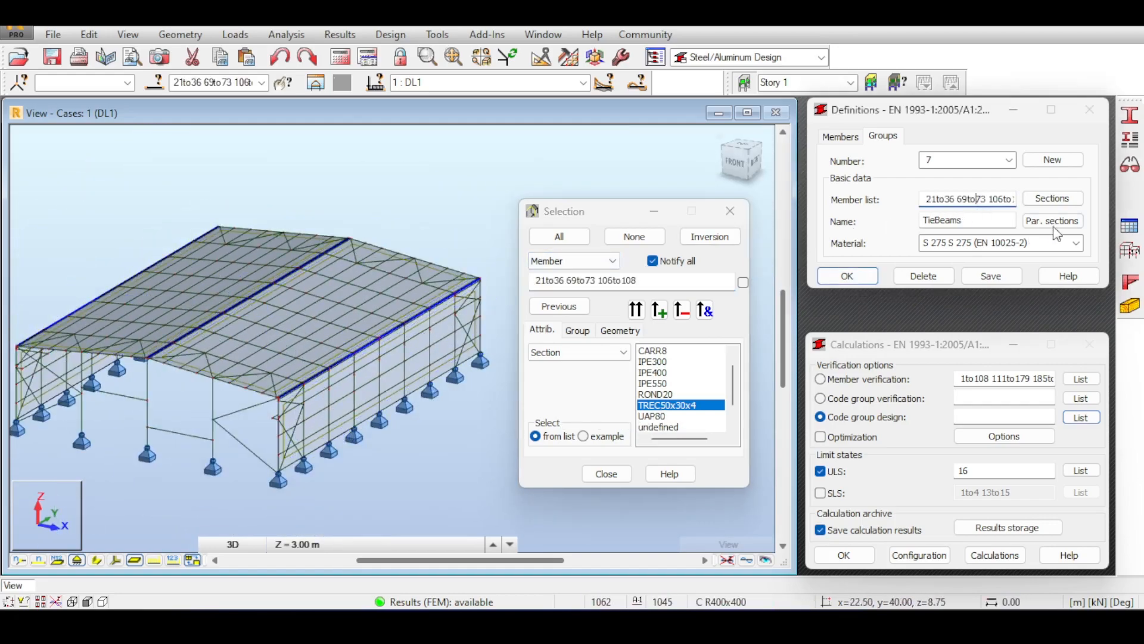
Set the candidate sections to the European TREC family and save TieBeams.
left_click(1052, 199)
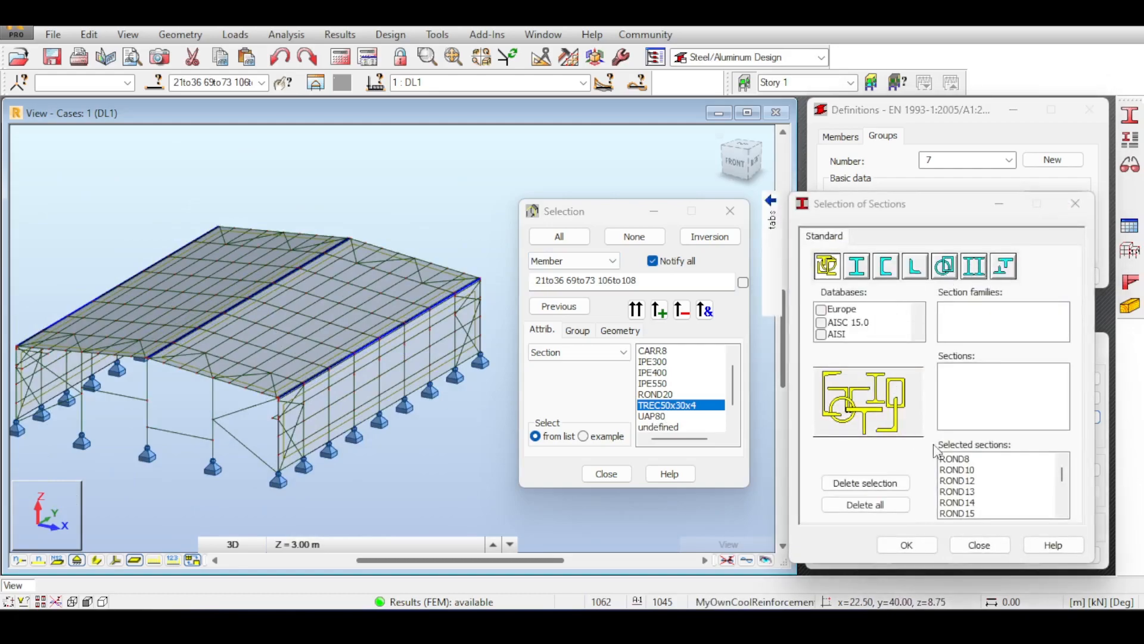
left_click(866, 504)
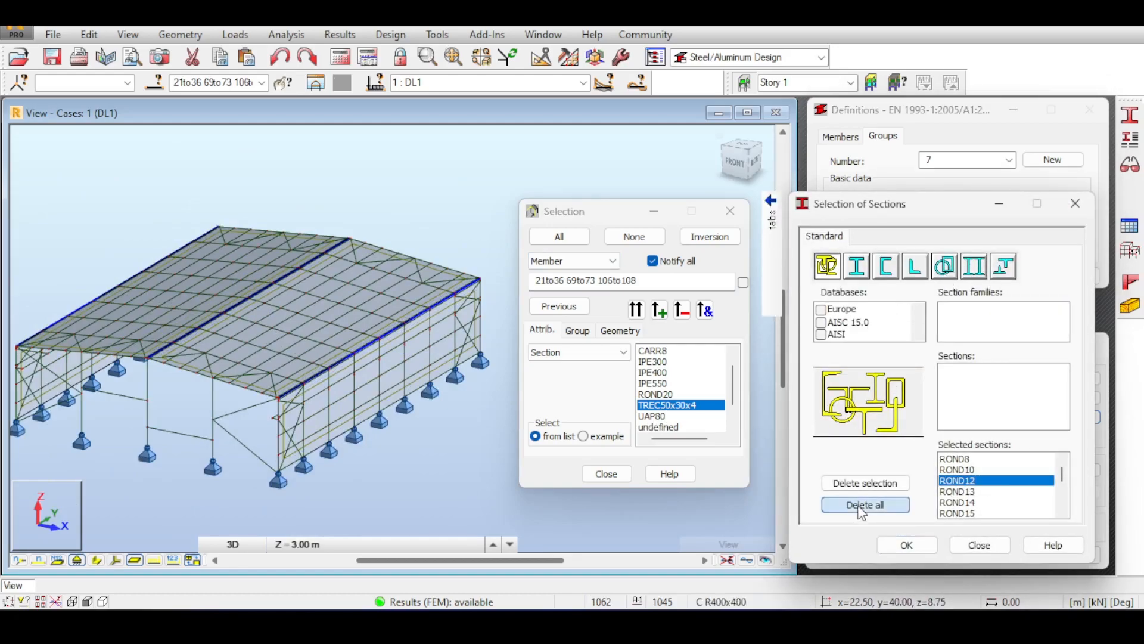
left_click(845, 310)
left_click(944, 267)
scroll(963, 319, "down", 2)
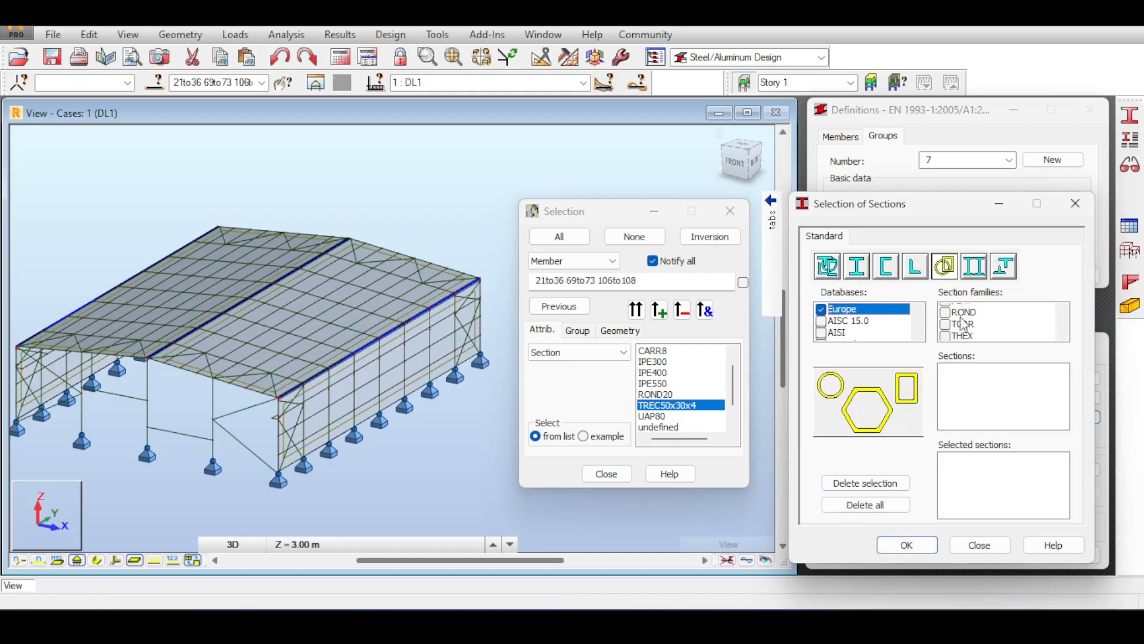
left_click(947, 322)
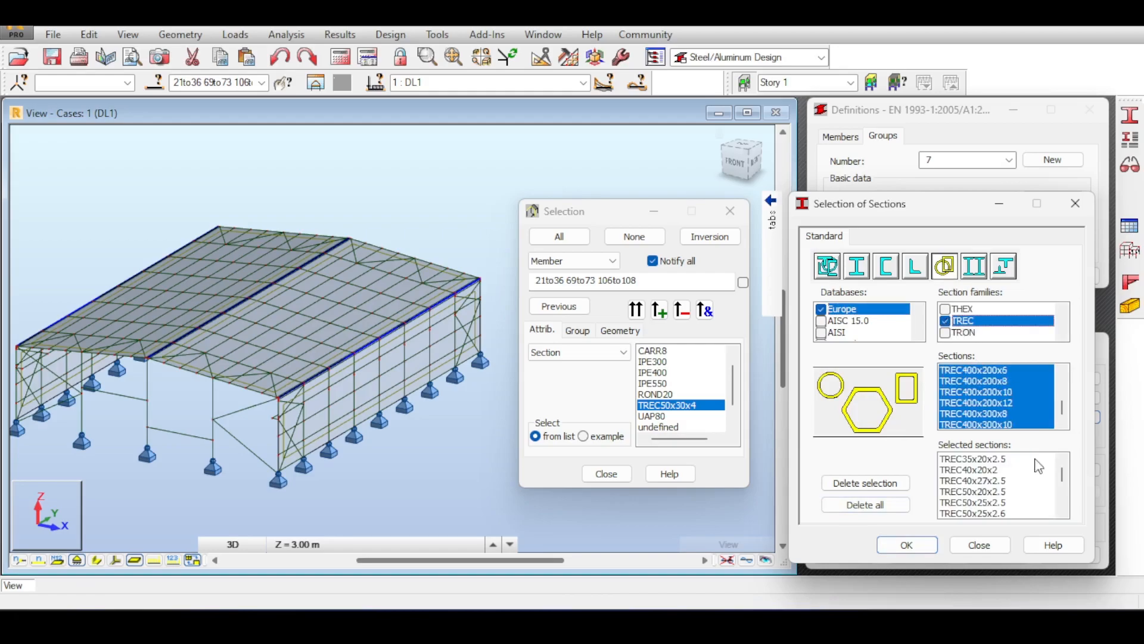
left_click(903, 548)
left_click(991, 276)
Inspect the short end-wall braces in the 3D view, then close the Selection window.
middle_click_drag(380, 461, 428, 409)
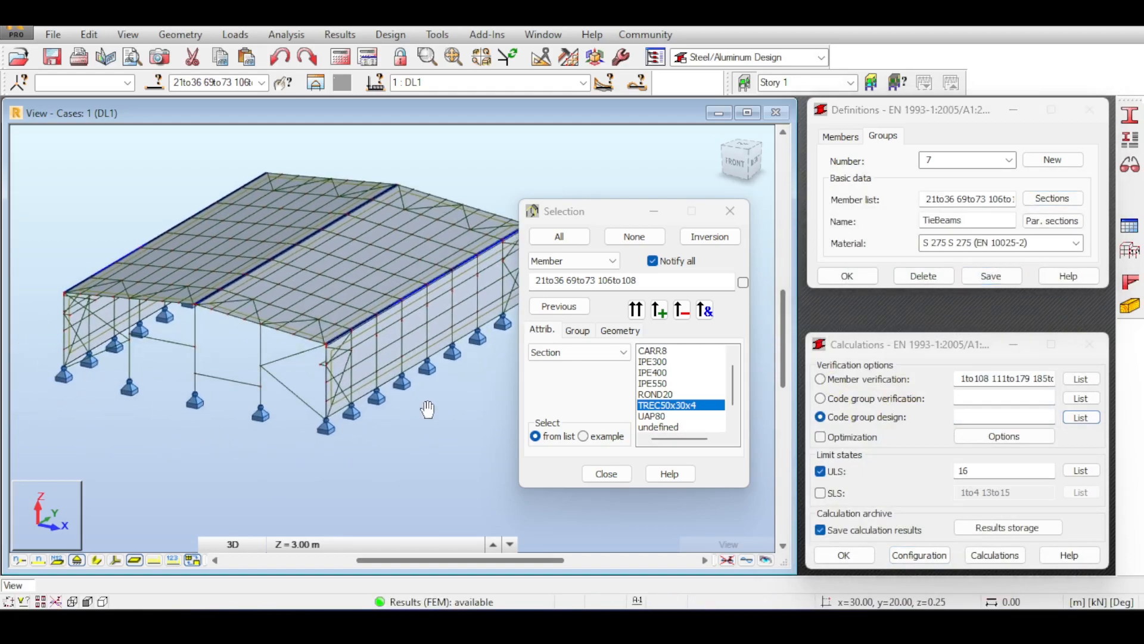
scroll(297, 316, "up", 5)
scroll(302, 278, "up", 4)
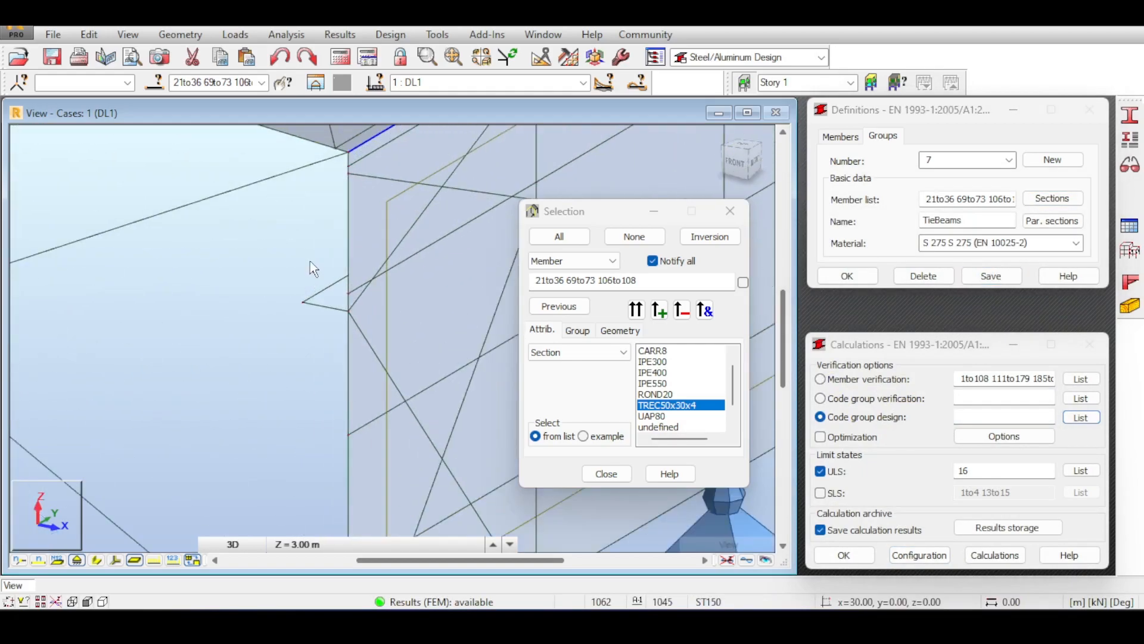
left_click(322, 290)
scroll(298, 298, "down", 5)
scroll(297, 295, "down", 1)
left_click(277, 299)
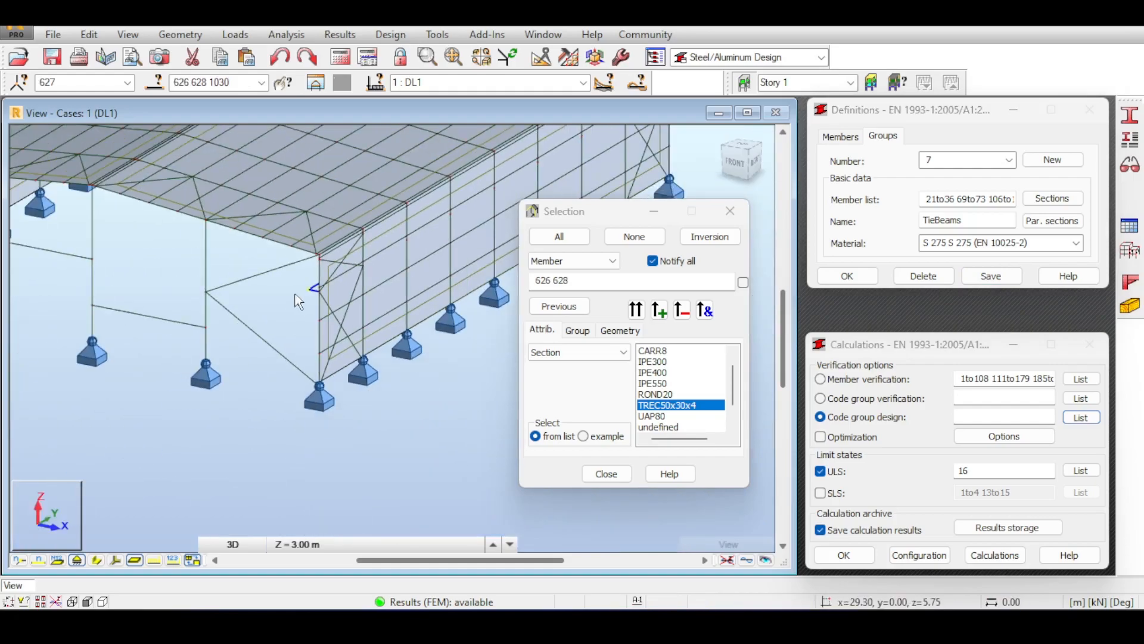
middle_click_drag(259, 277, 300, 310)
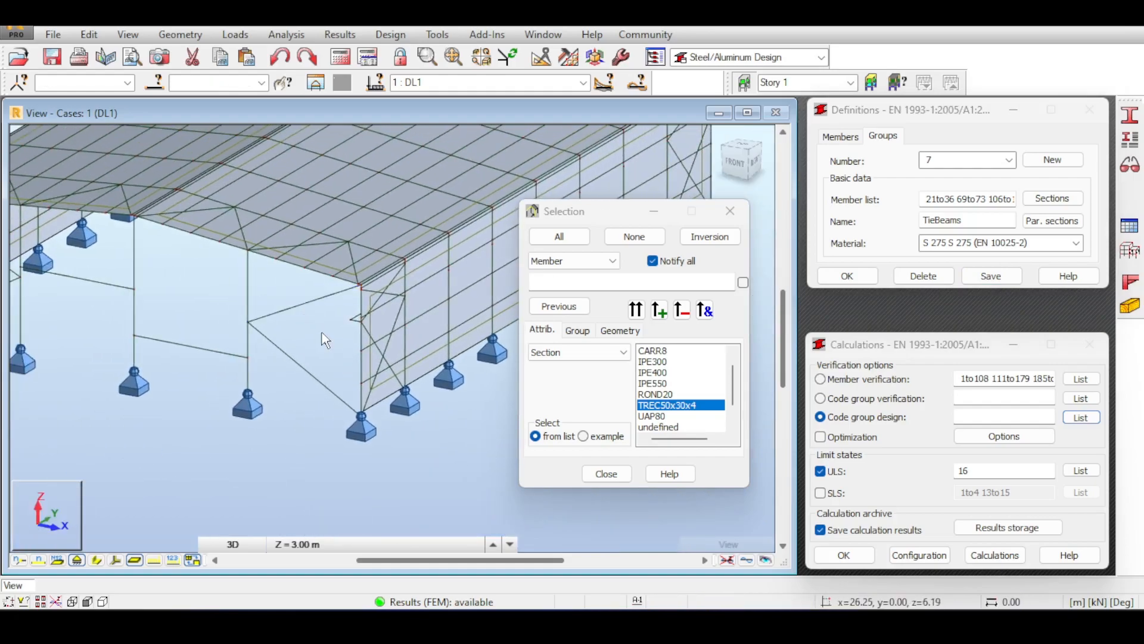
scroll(381, 294, "up", 1)
scroll(323, 323, "down", 1)
middle_click_drag(323, 323, 383, 359)
scroll(255, 303, "down", 1)
middle_click_drag(259, 299, 237, 302)
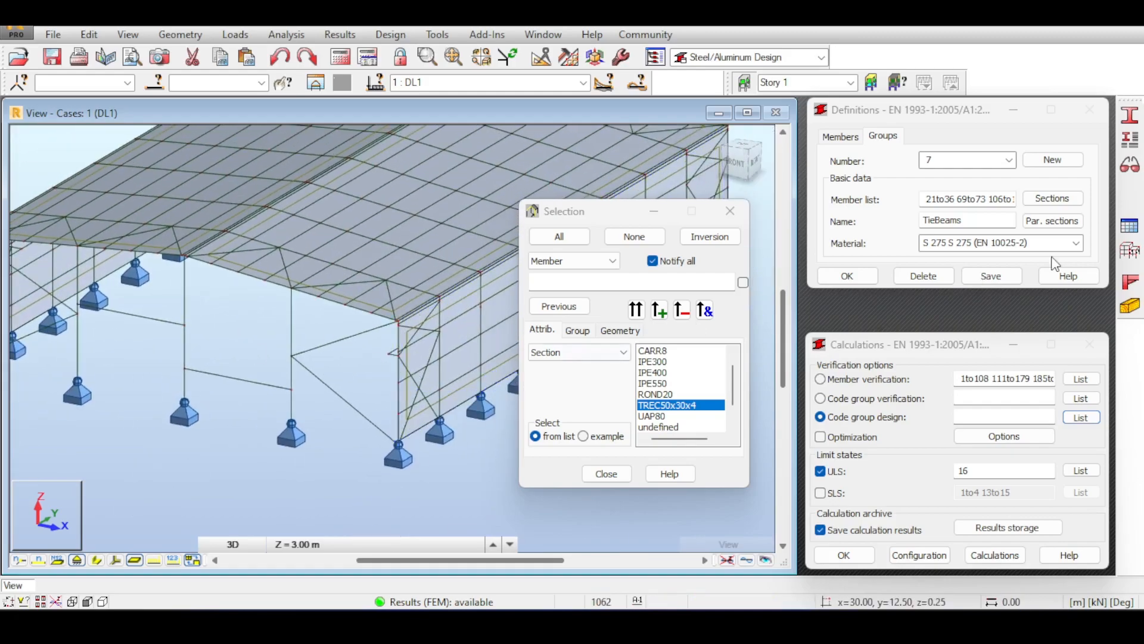
left_click(730, 212)
left_click(989, 220)
Save TieBeams and run the EN 1993 ULS code group design for all groups (1to7).
left_click(991, 277)
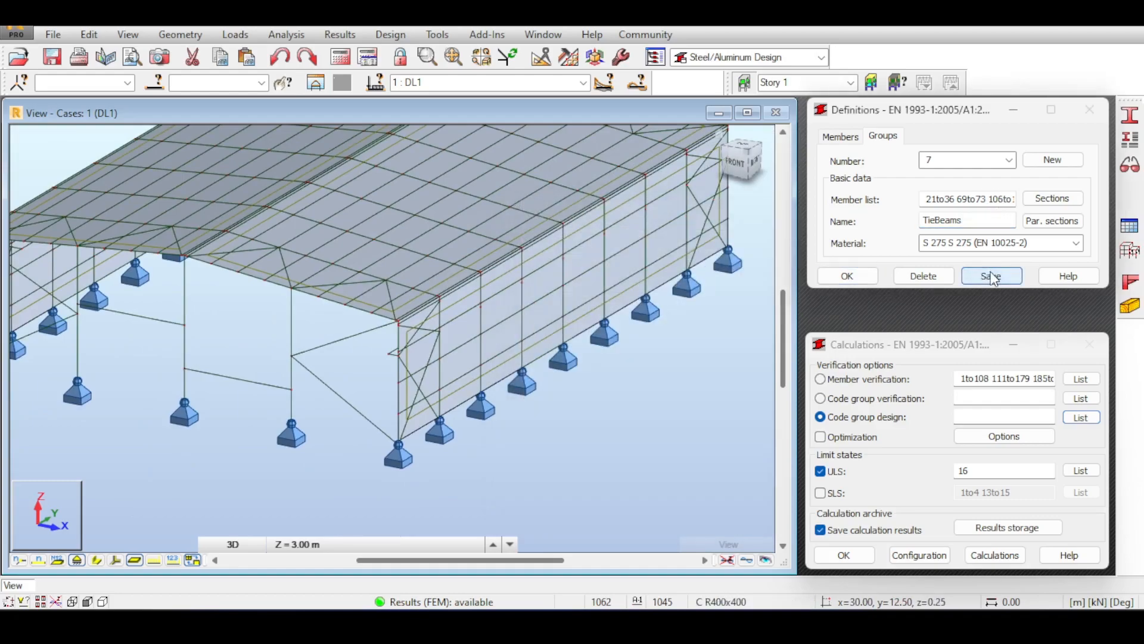
left_click(992, 471)
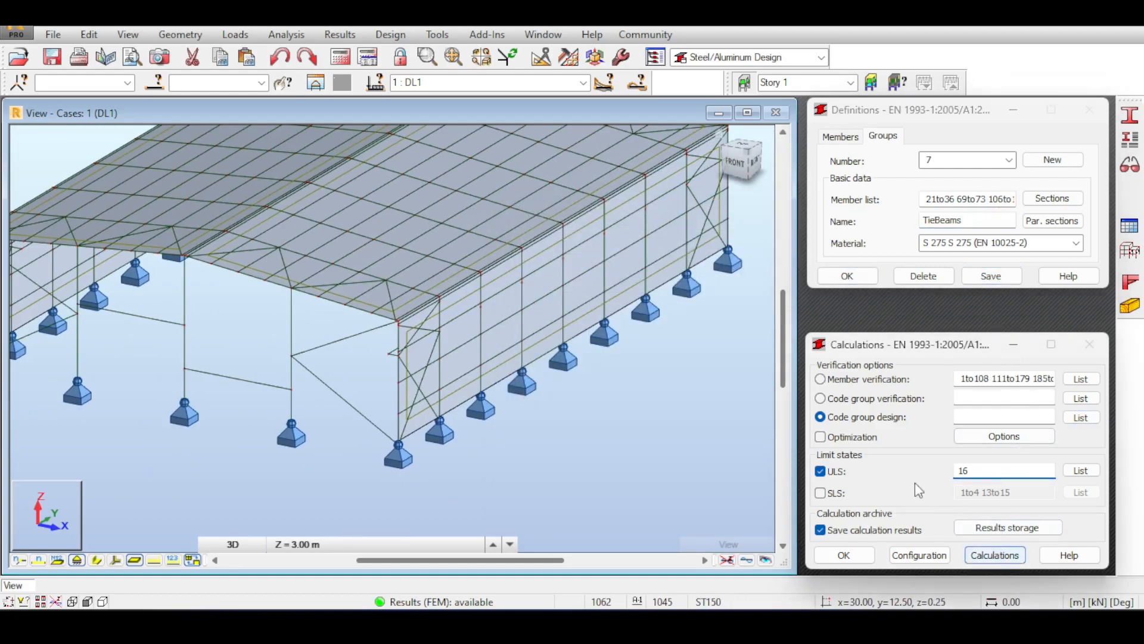
left_click(994, 415)
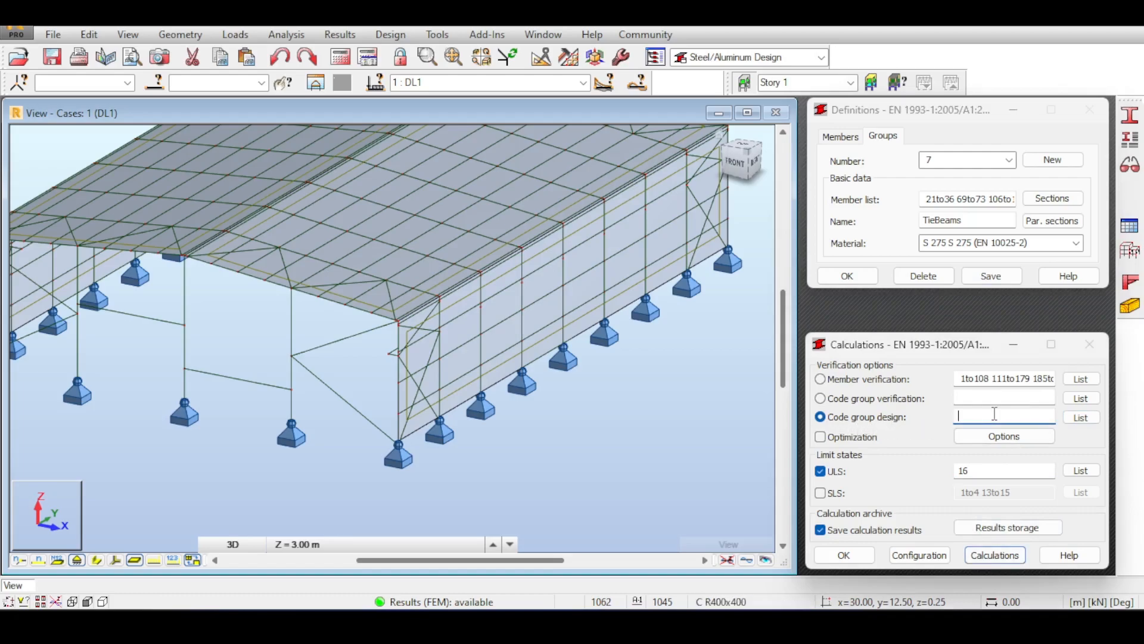
type("all")
left_click(995, 555)
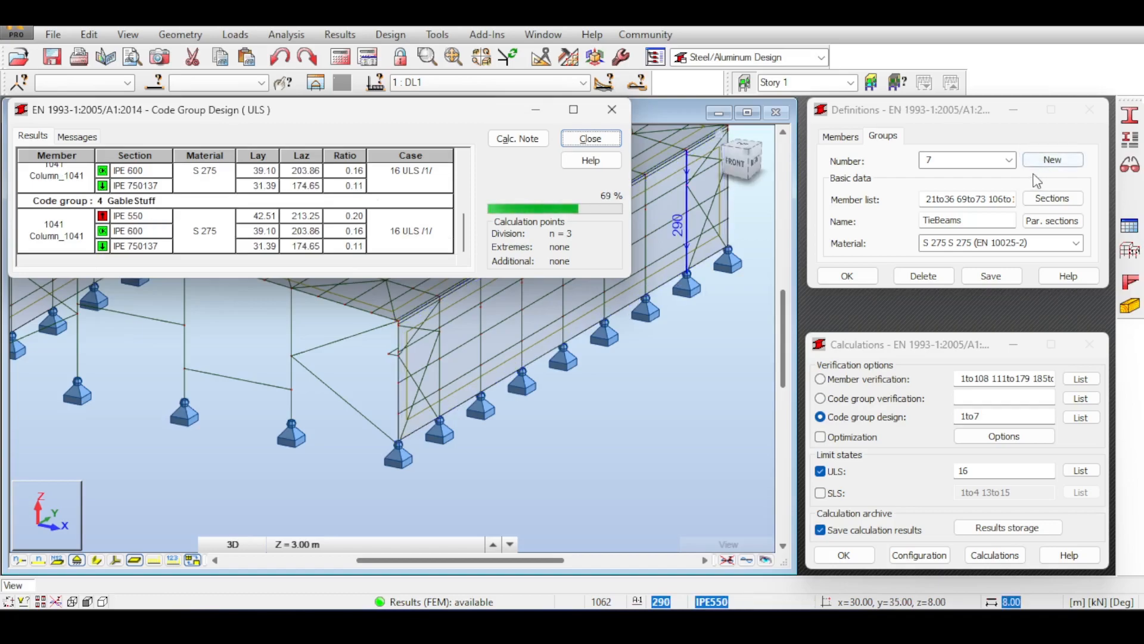
left_click(1011, 161)
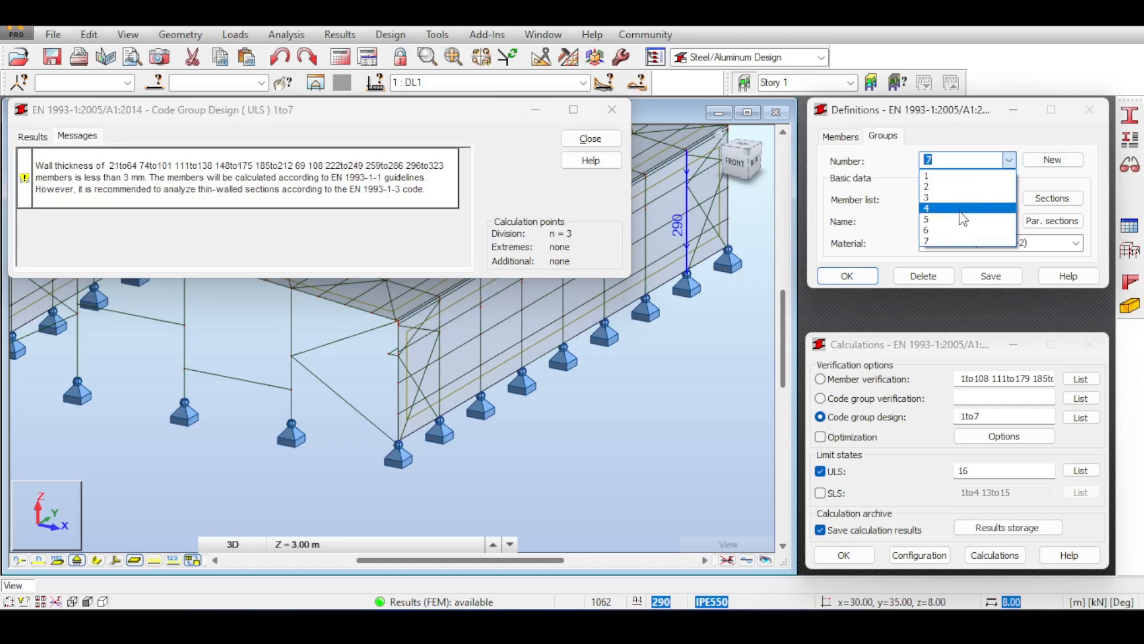
Review the ULS design results table and the detailed results for Beam_214.
left_click(149, 164)
left_click(32, 136)
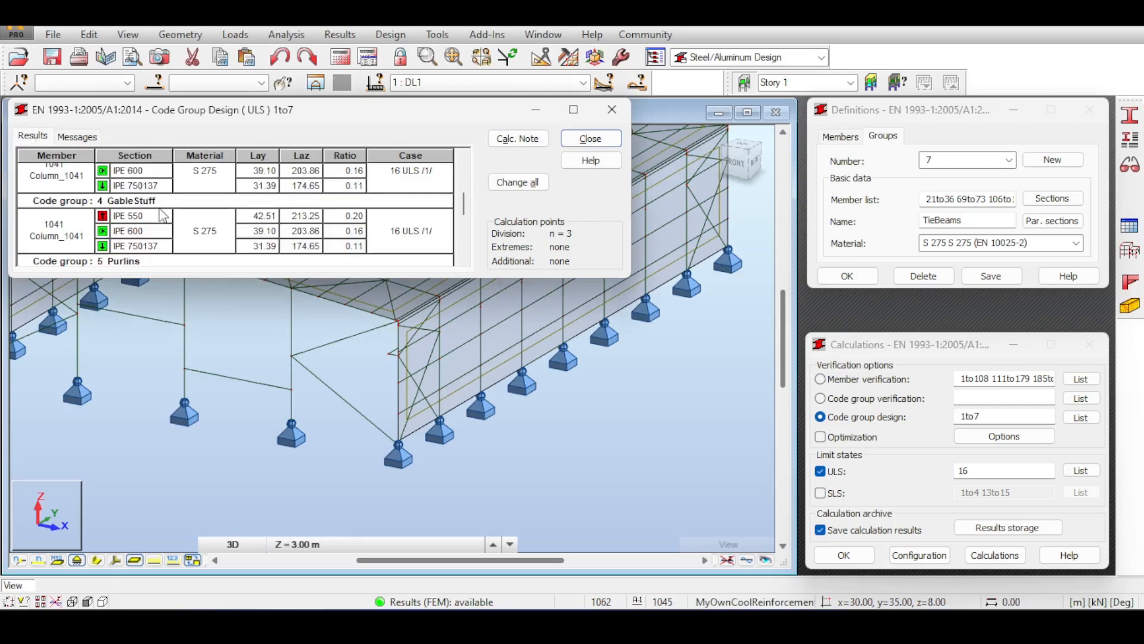
double_click(146, 190)
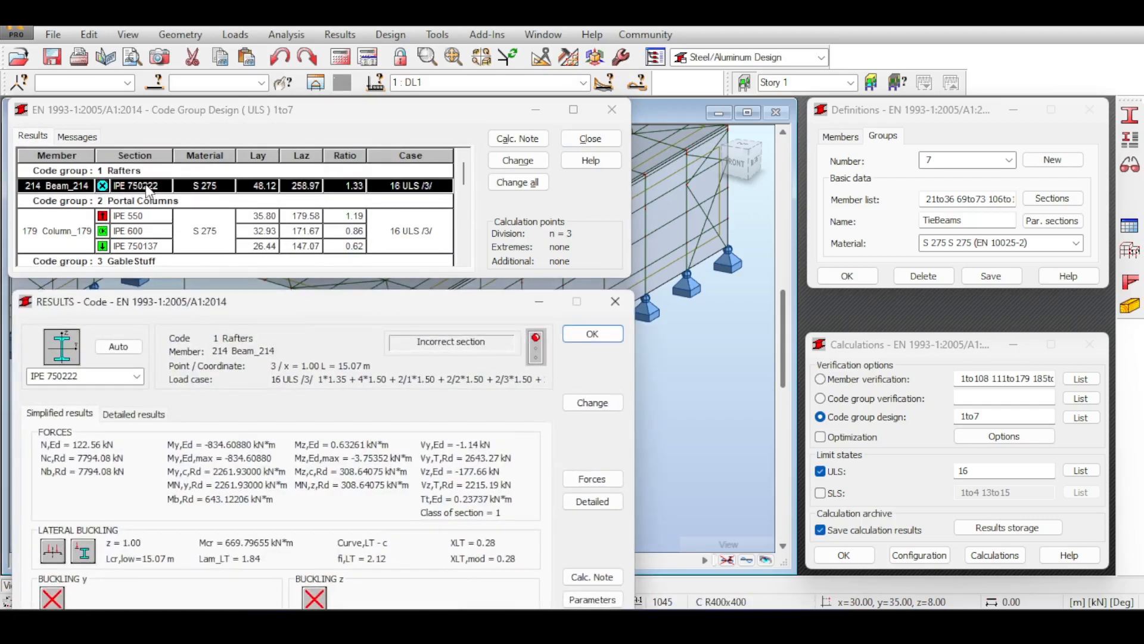
scroll(176, 207, "down", 5)
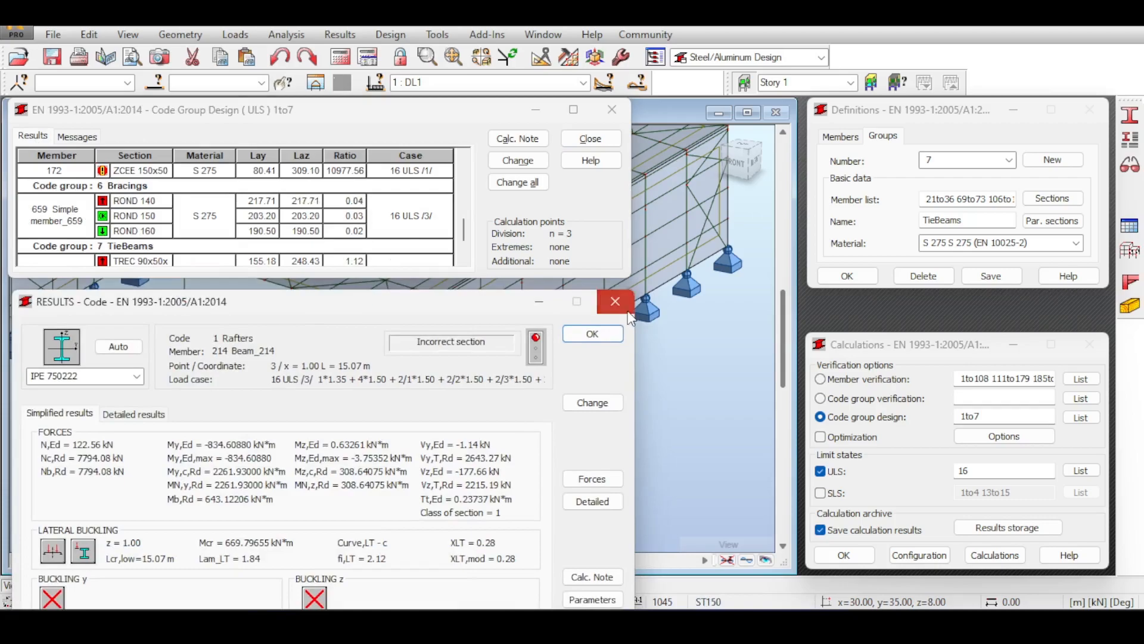
left_click(593, 334)
scroll(277, 228, "down", 1)
scroll(272, 225, "up", 6)
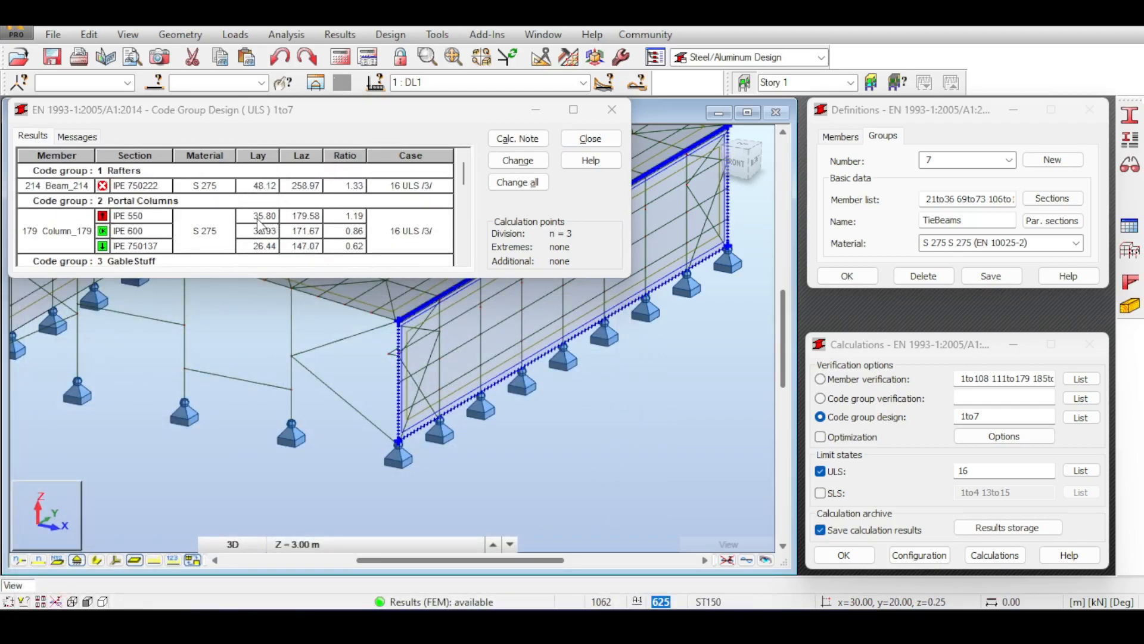
scroll(268, 223, "down", 1)
scroll(268, 223, "down", 3)
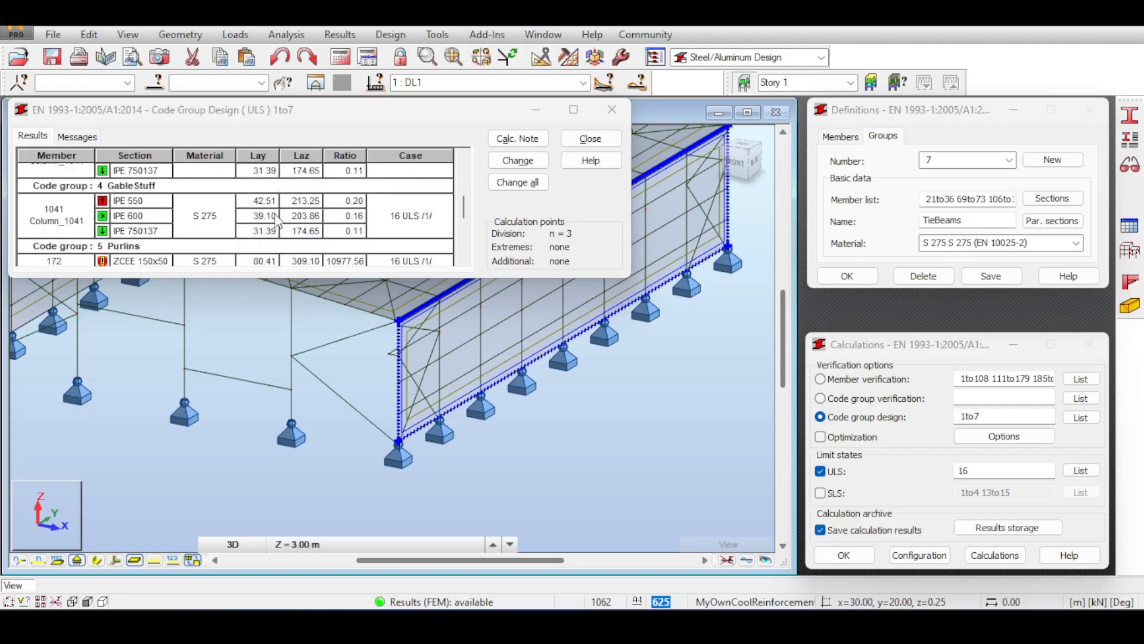
scroll(277, 221, "up", 1)
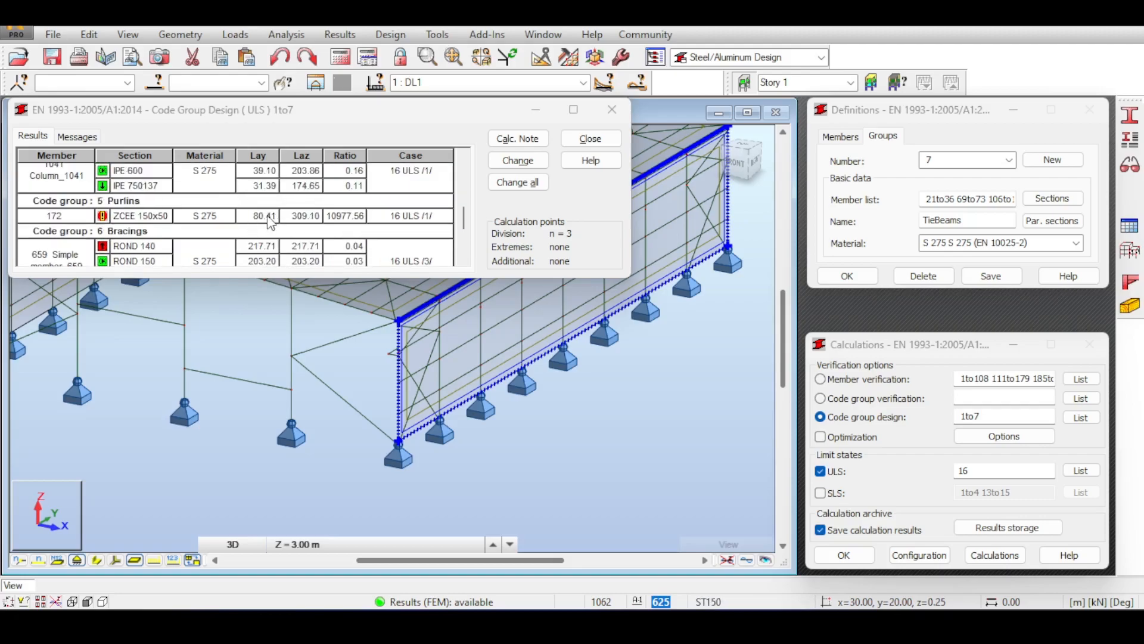
Check the under-3 mm wall thickness warning, then close the Code Group Design results.
left_click(76, 136)
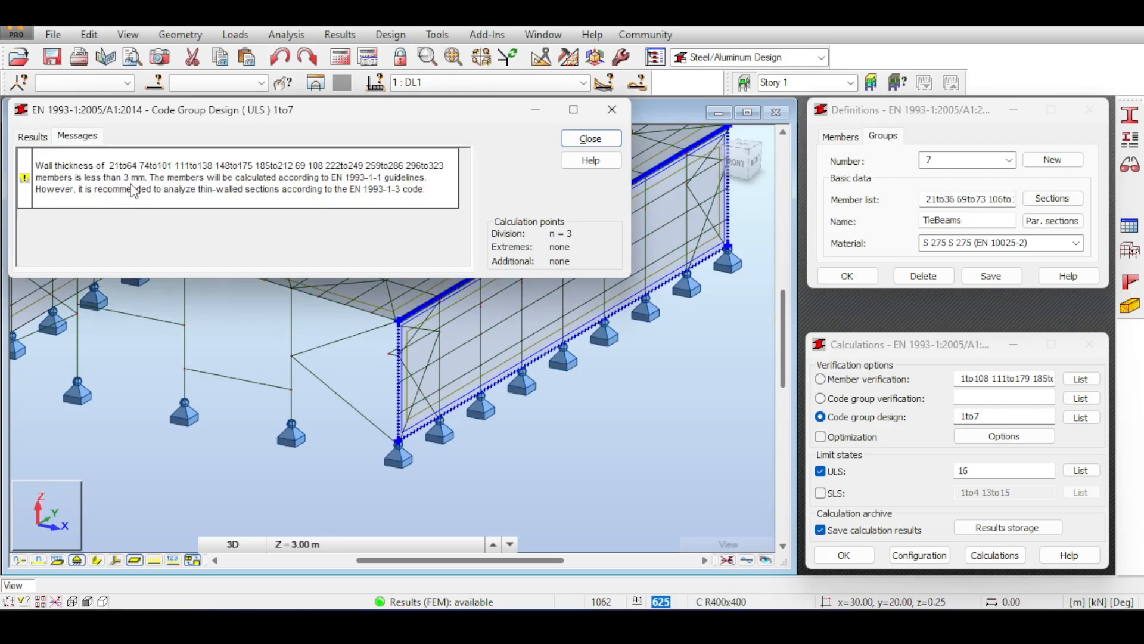
left_click(155, 182)
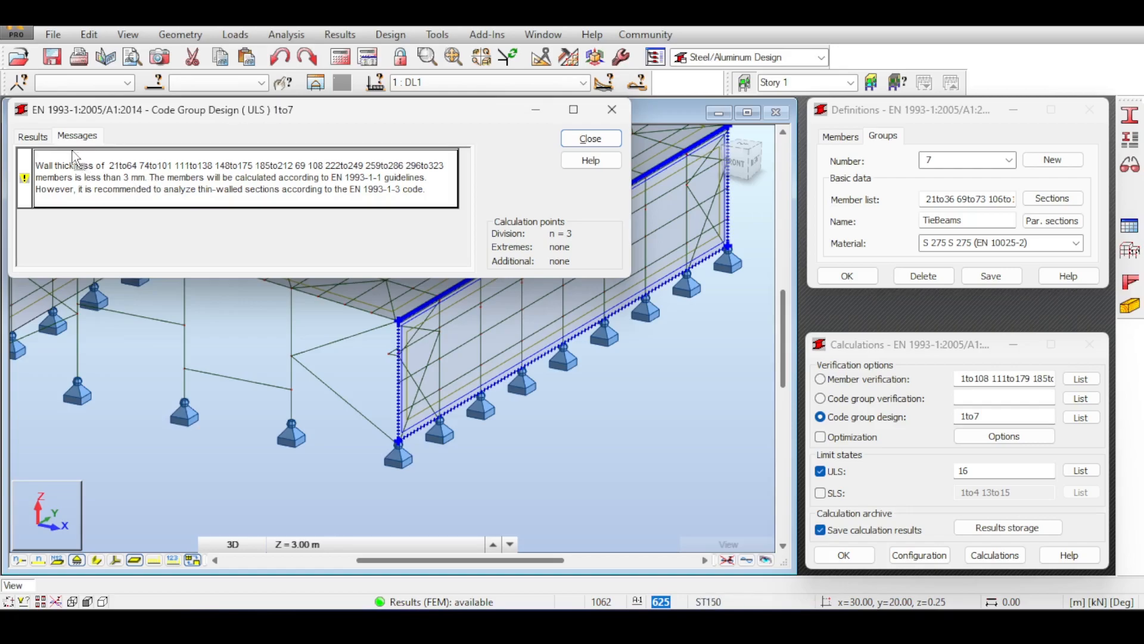
left_click(42, 138)
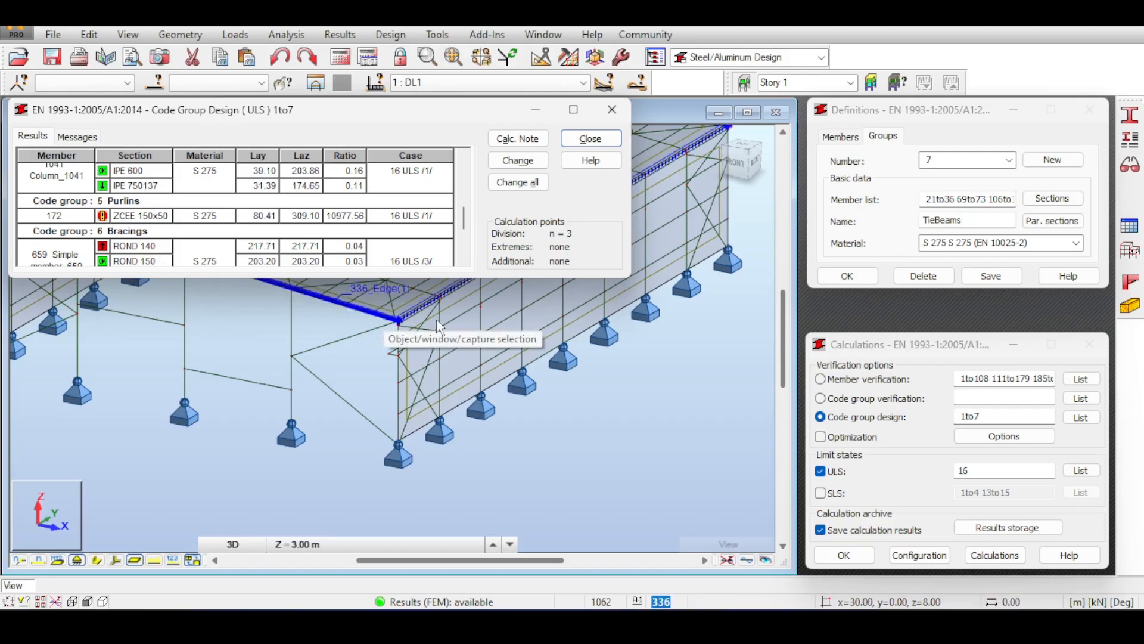
middle_click_drag(267, 320, 336, 393)
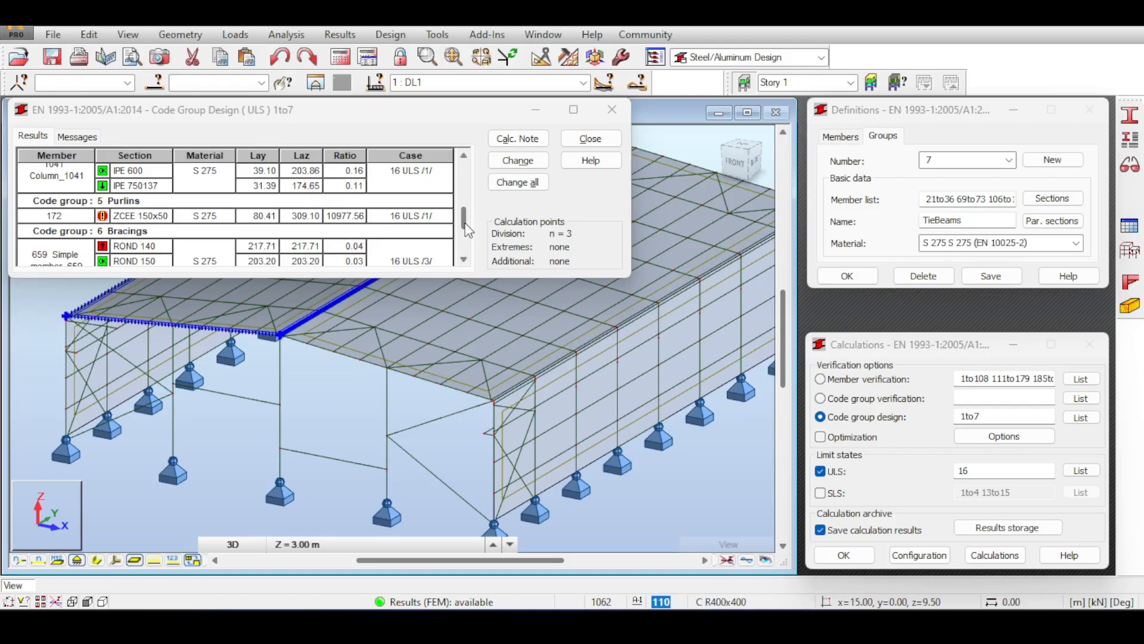
scroll(467, 231, "down", 2)
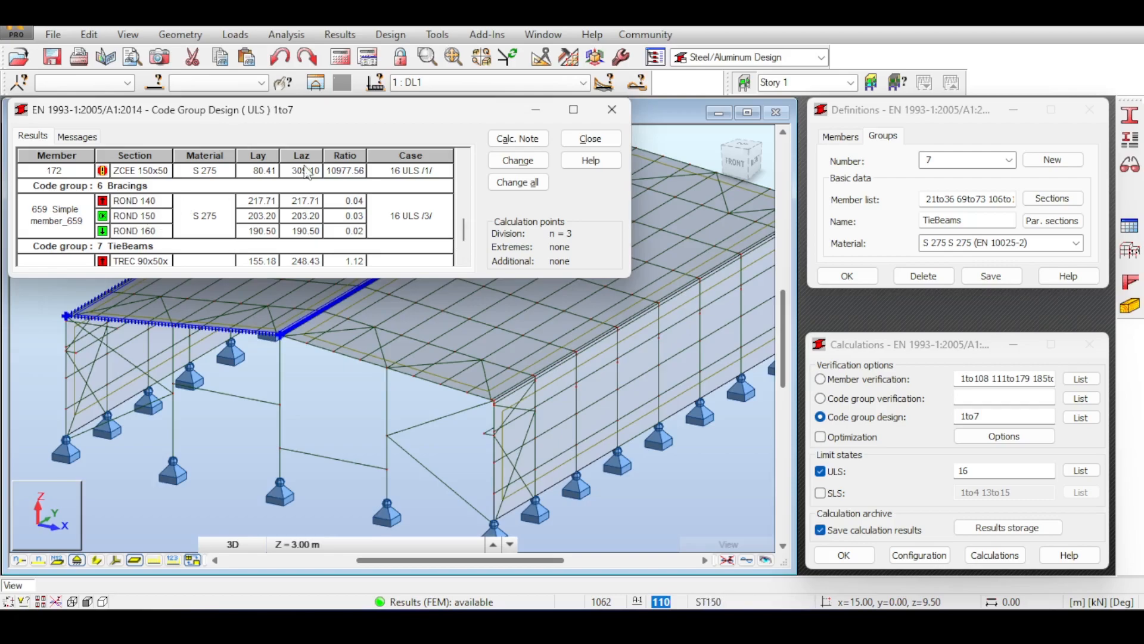
left_click(613, 109)
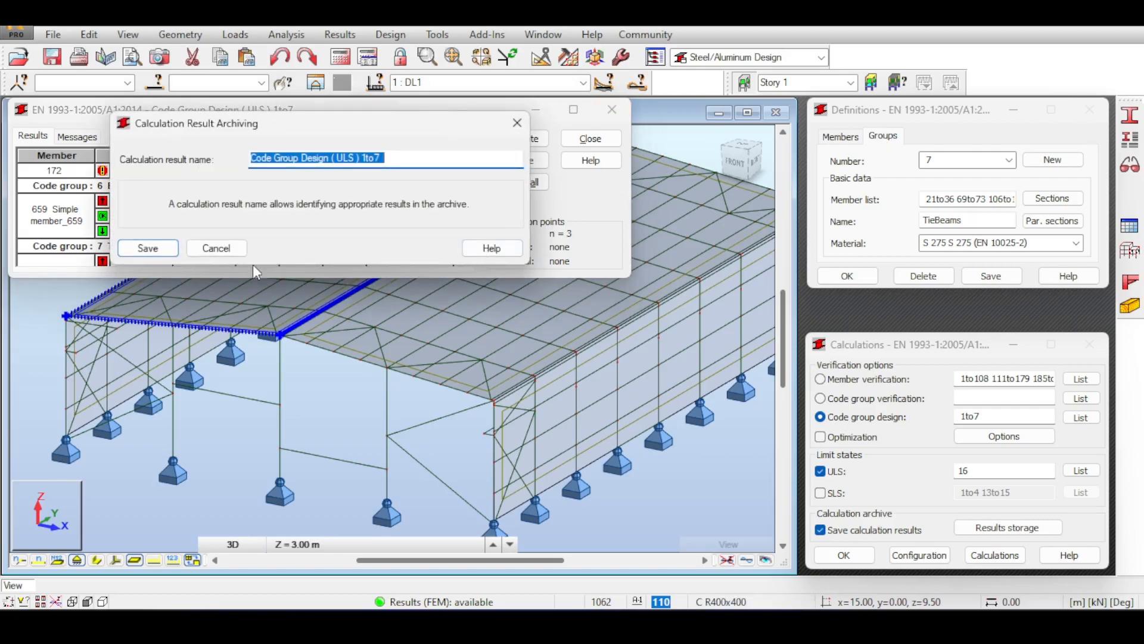
Archive the results as 'Code Group Design (ULS) 1to7' and open MyECBeam's member type parameters.
left_click(147, 248)
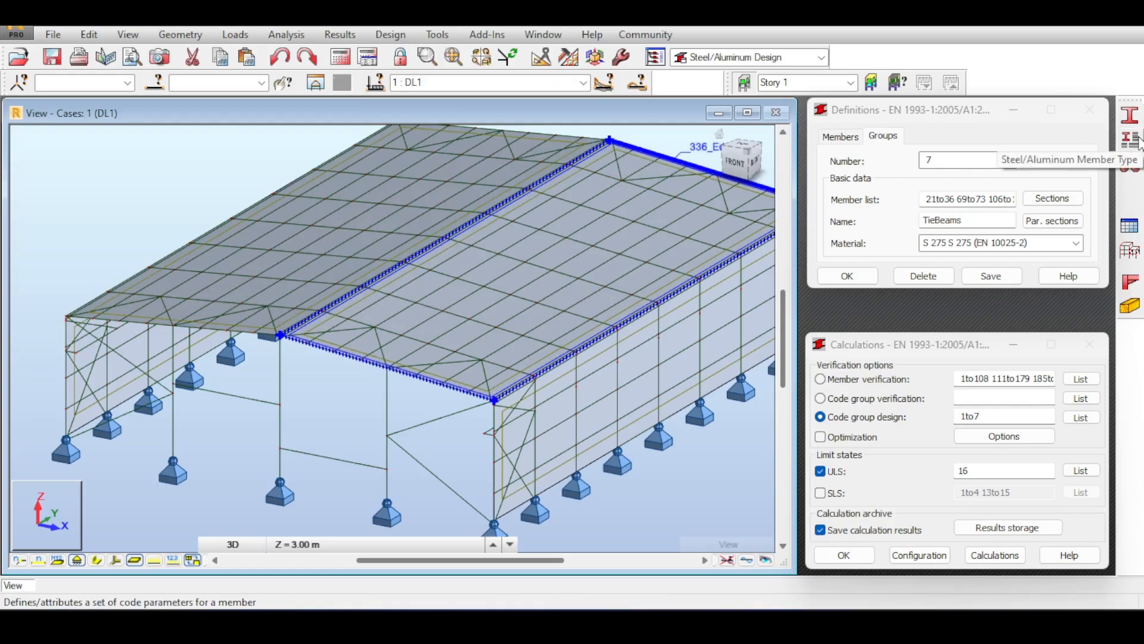
left_click(1131, 139)
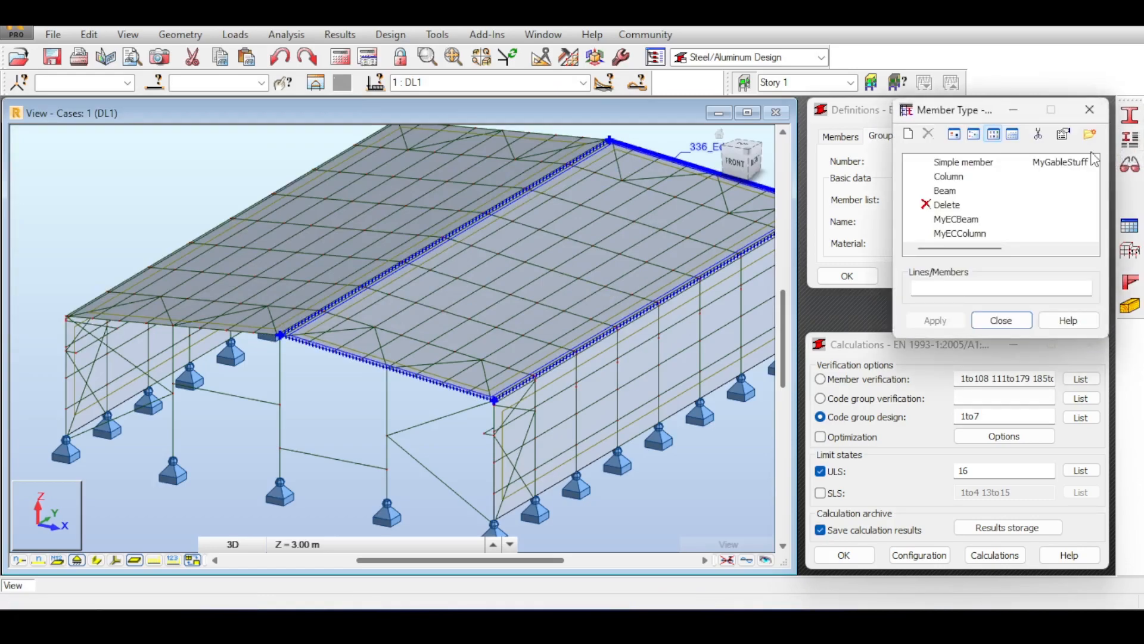
left_click(1059, 166)
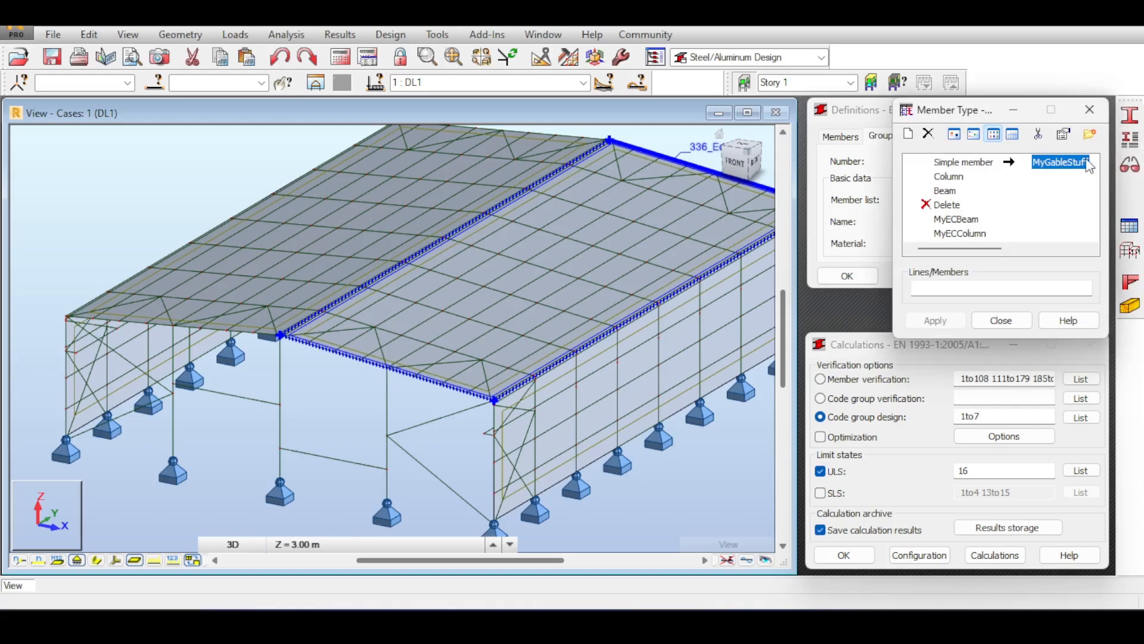
left_click(948, 234)
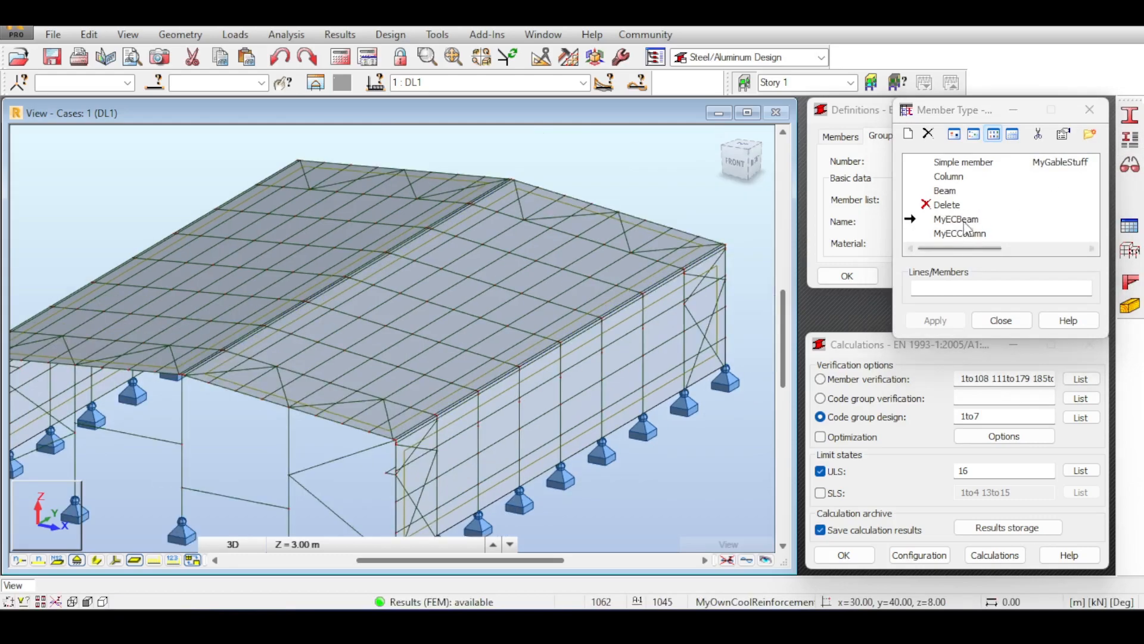
double_click(946, 221)
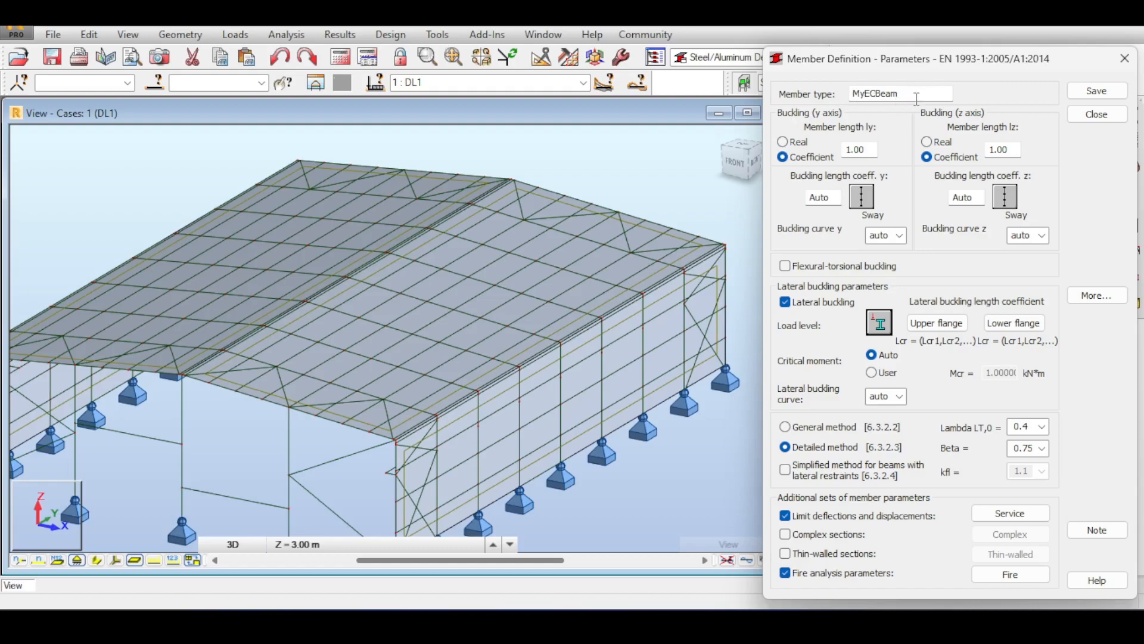
Set upper-flange lateral buckling to intermediate bracings and browse the Buckling Y, Z and flange bracing tabs.
left_click(932, 323)
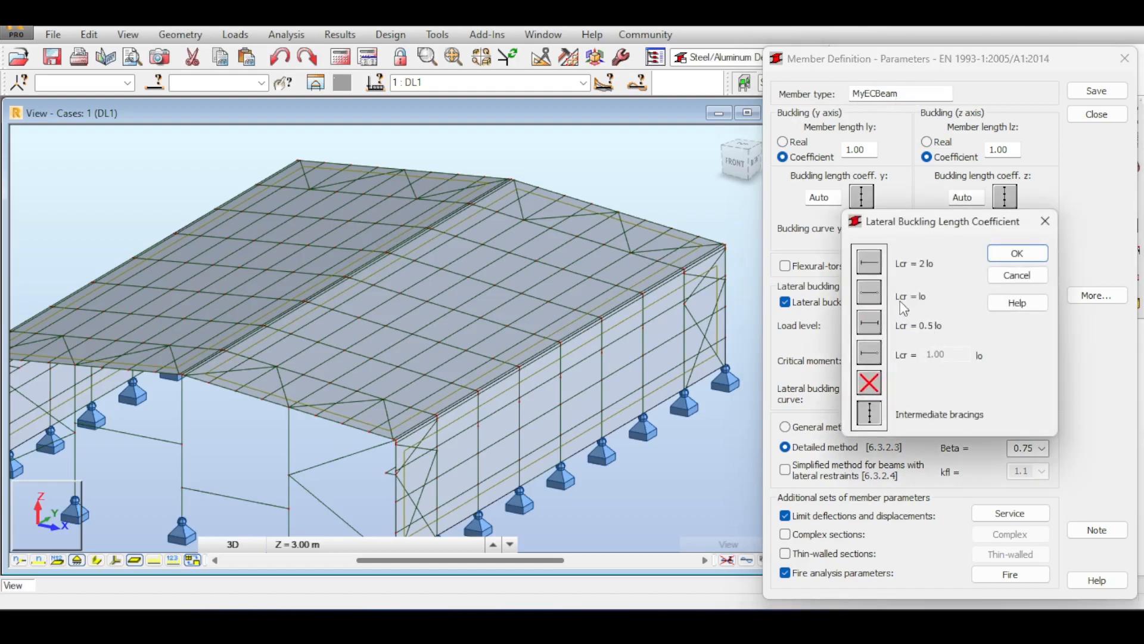
left_click(881, 412)
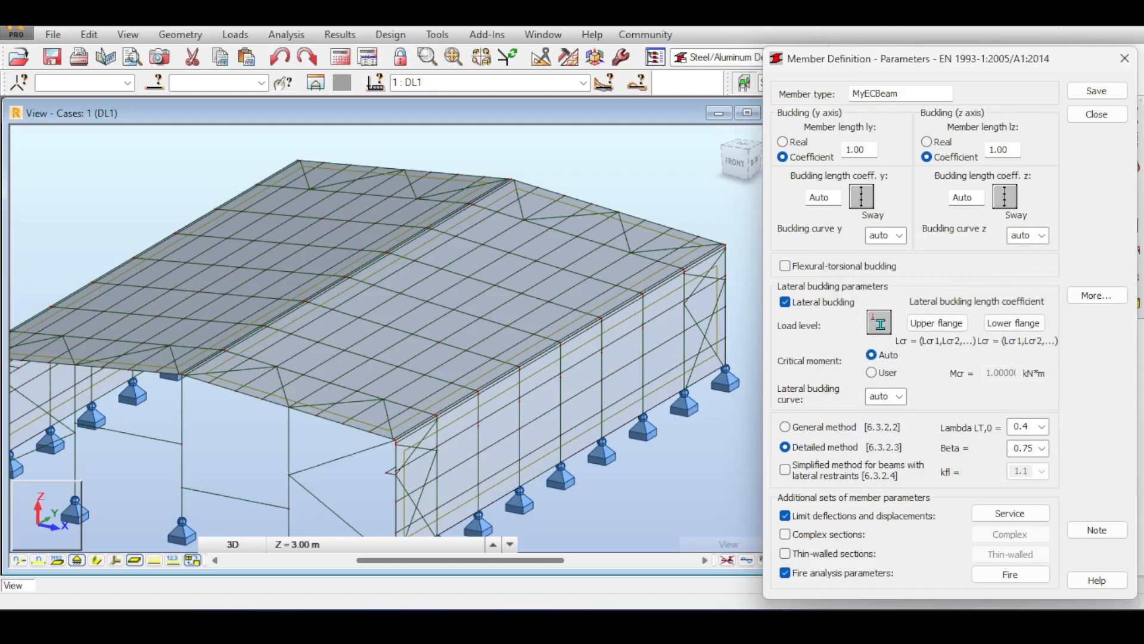
left_click(936, 323)
left_click(868, 414)
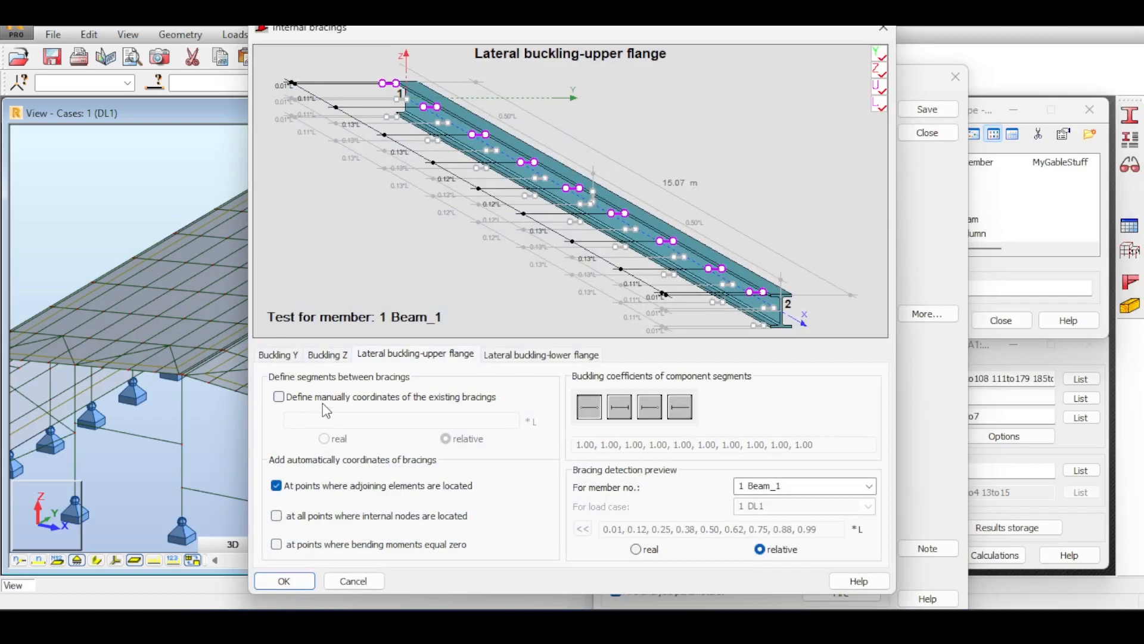
left_click(278, 356)
left_click(327, 356)
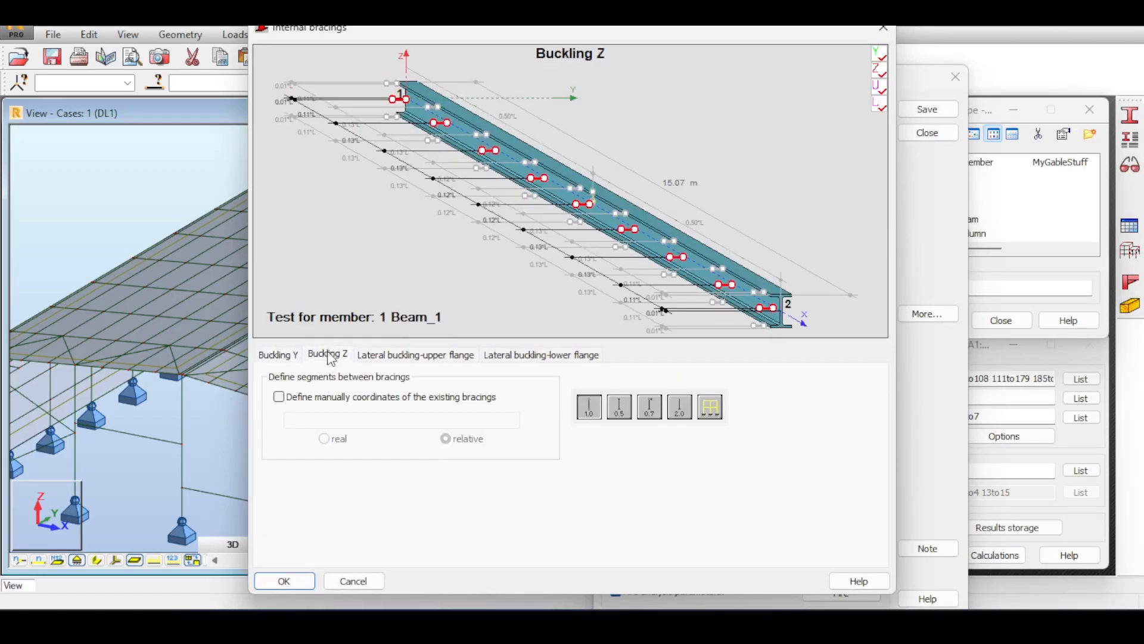
left_click(393, 356)
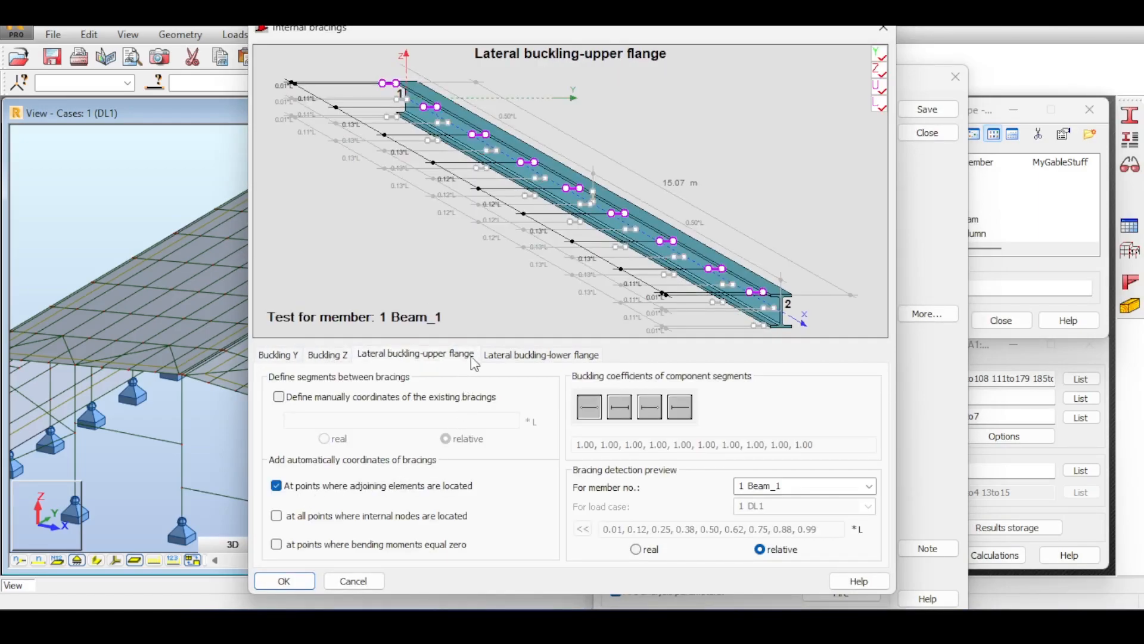
left_click(519, 355)
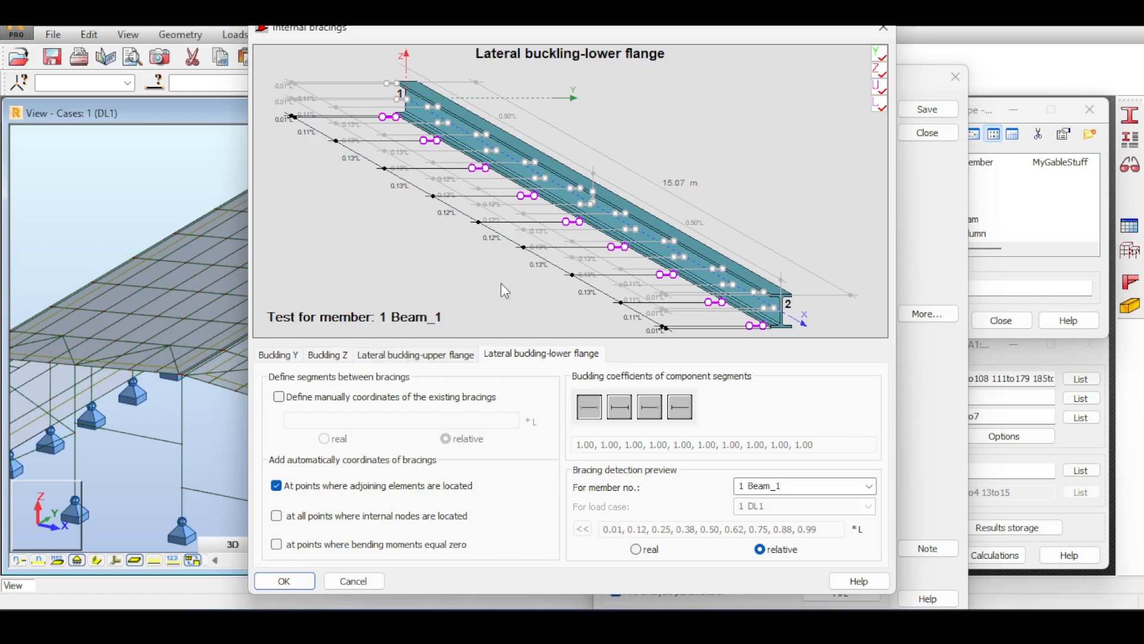
Set MyECBeam's internal lateral-buckling bracings to flange bracings at adjoining elements.
left_click(284, 485)
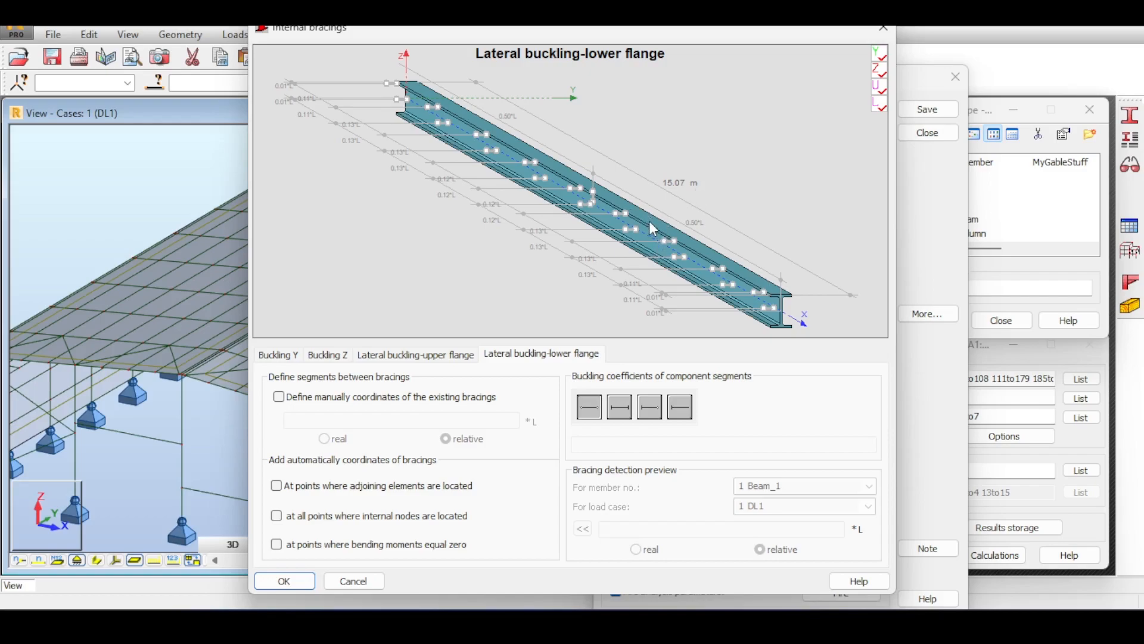
left_click(271, 586)
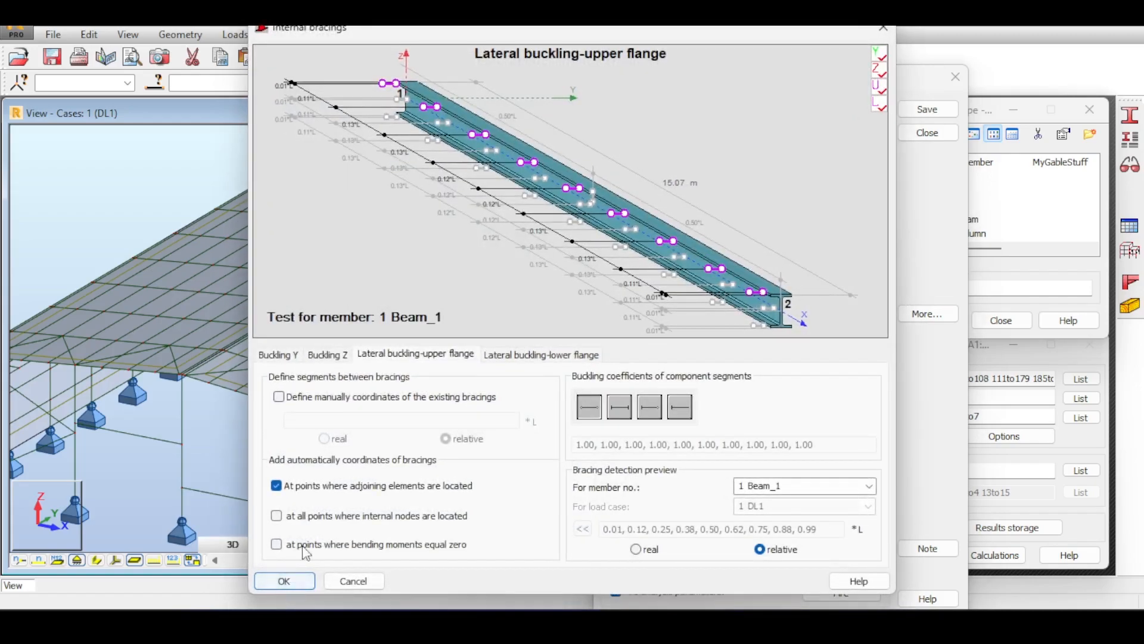
left_click(541, 354)
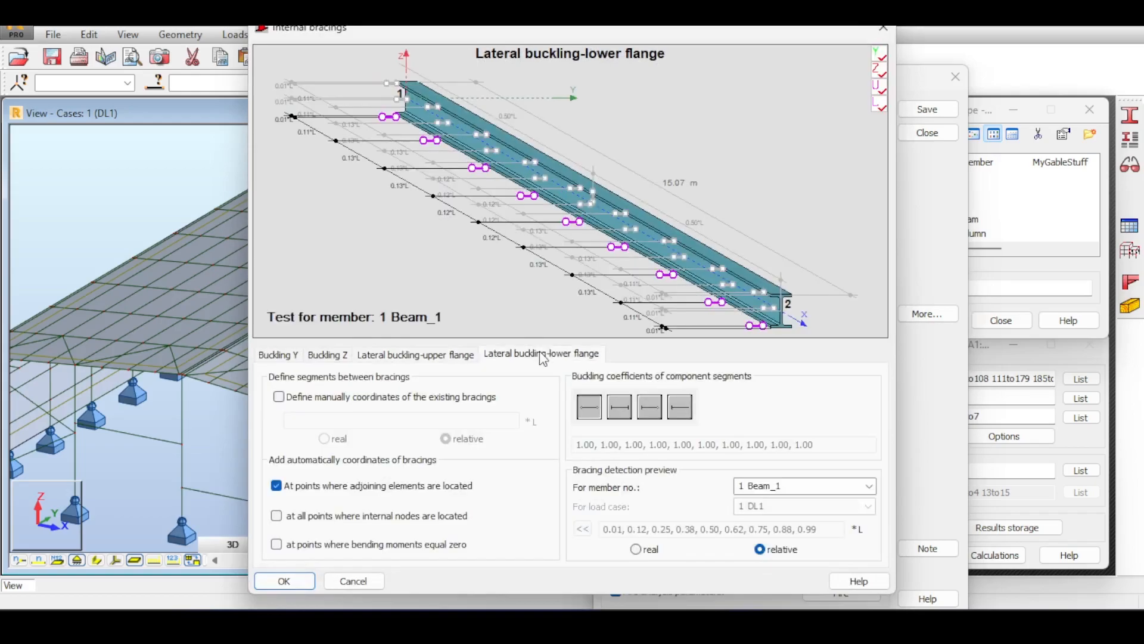
left_click(283, 356)
left_click(335, 356)
left_click(416, 354)
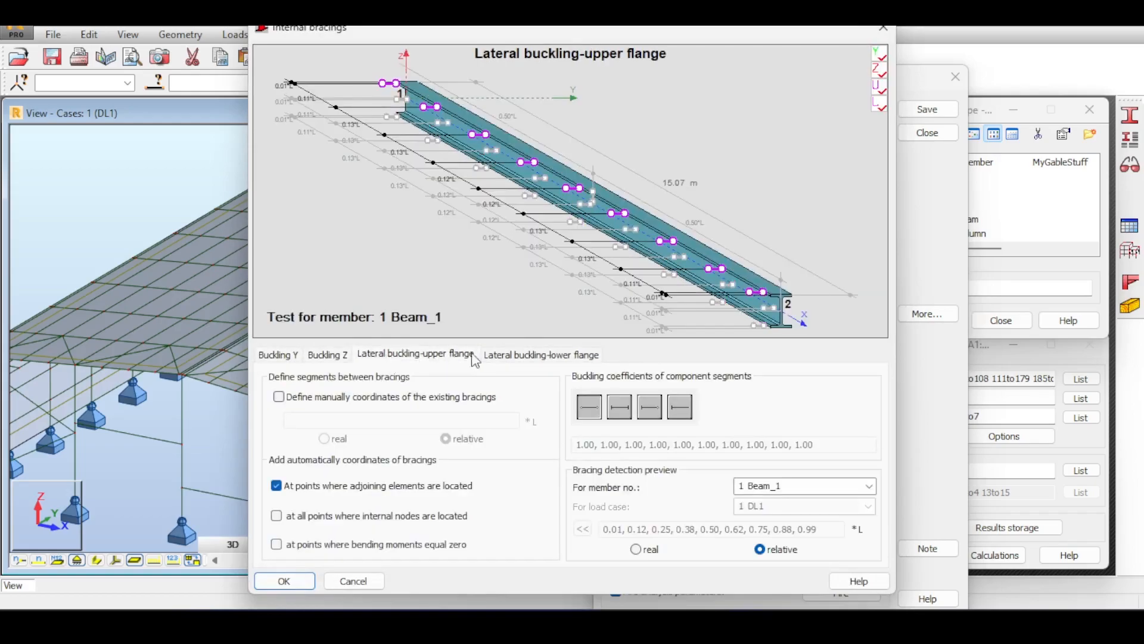
left_click(542, 355)
left_click(276, 485)
left_click(285, 581)
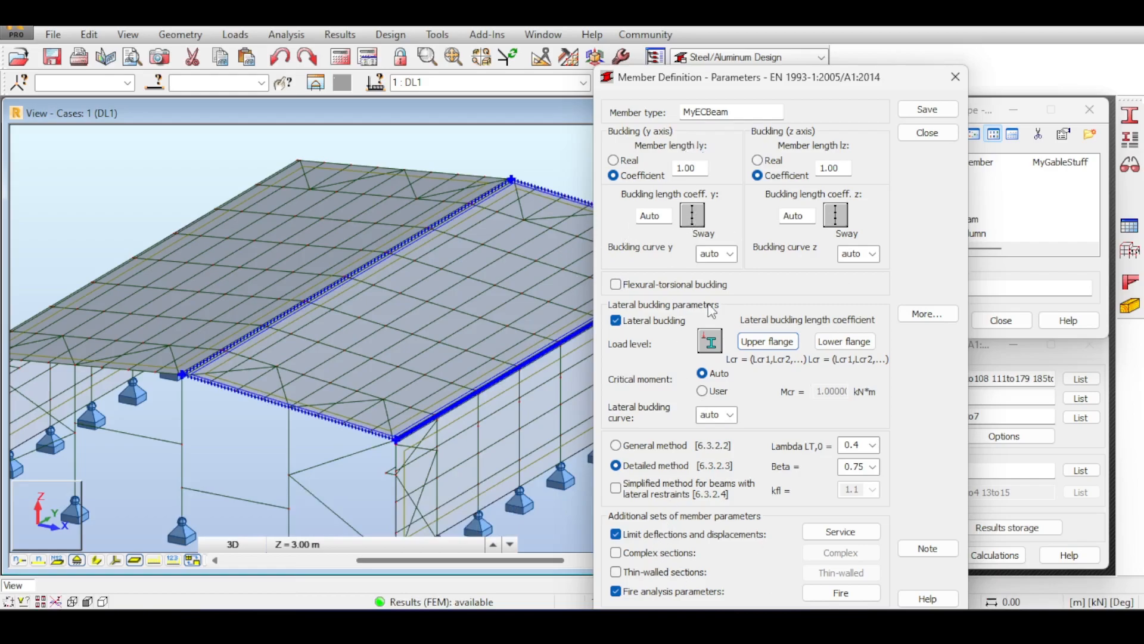
Turn off fire analysis parameters and save MyECBeam over the existing member type.
left_click(644, 591)
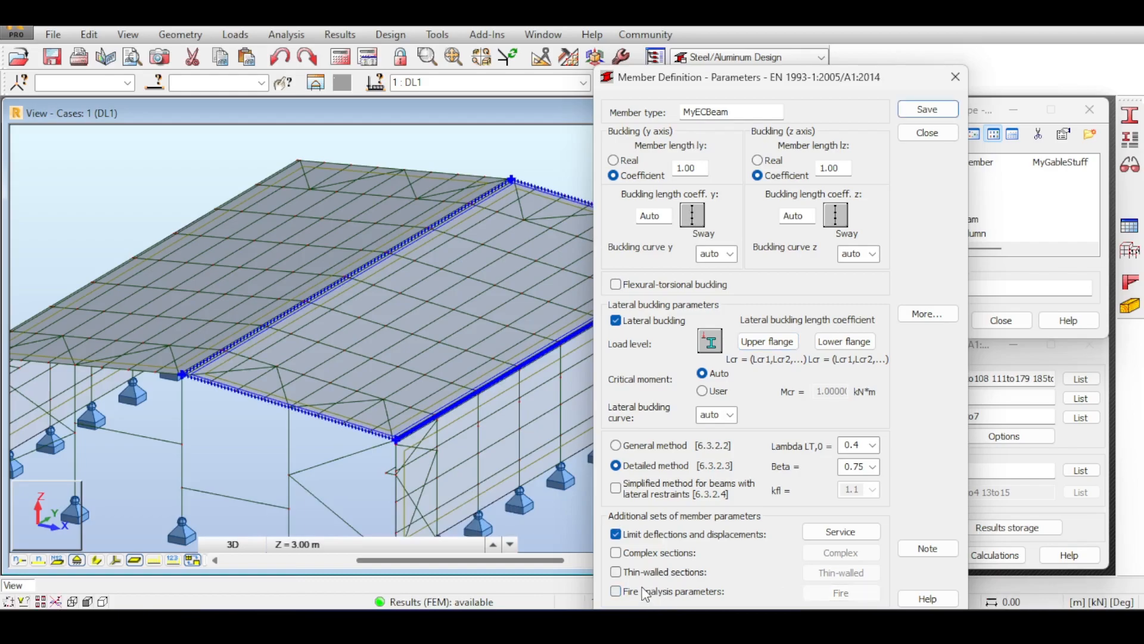
left_click(933, 112)
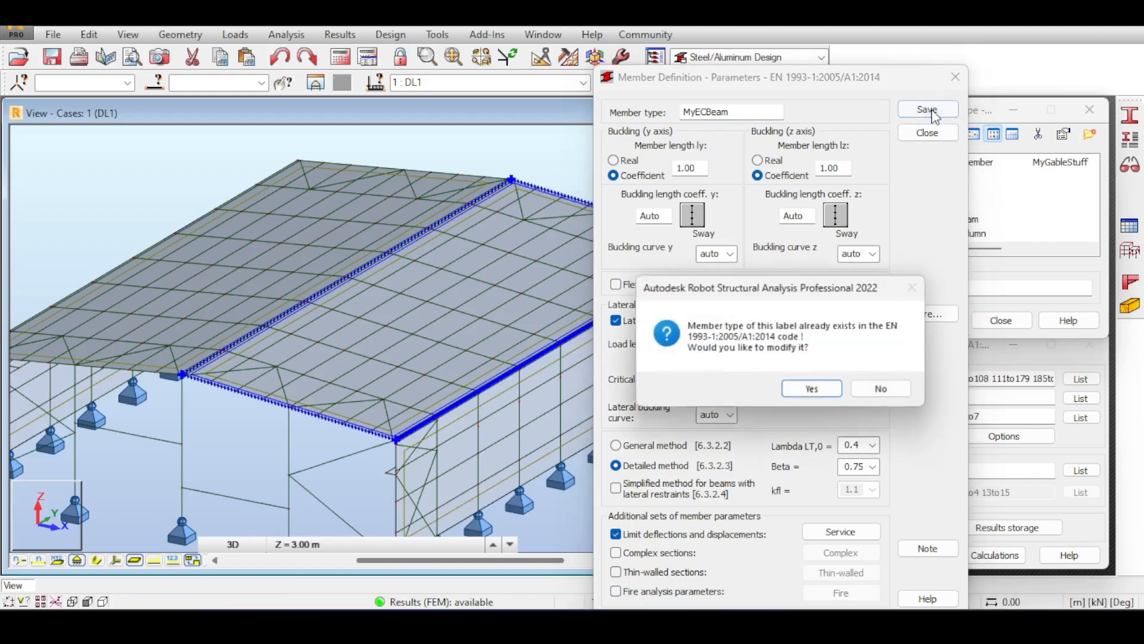
left_click(806, 393)
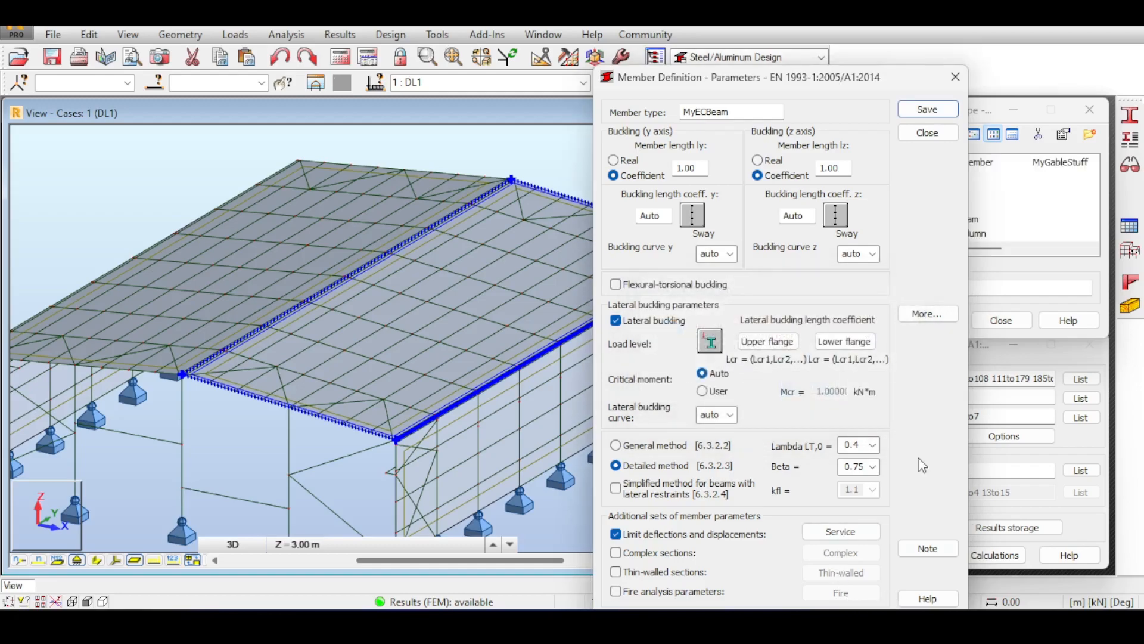
left_click(955, 78)
left_click(963, 288)
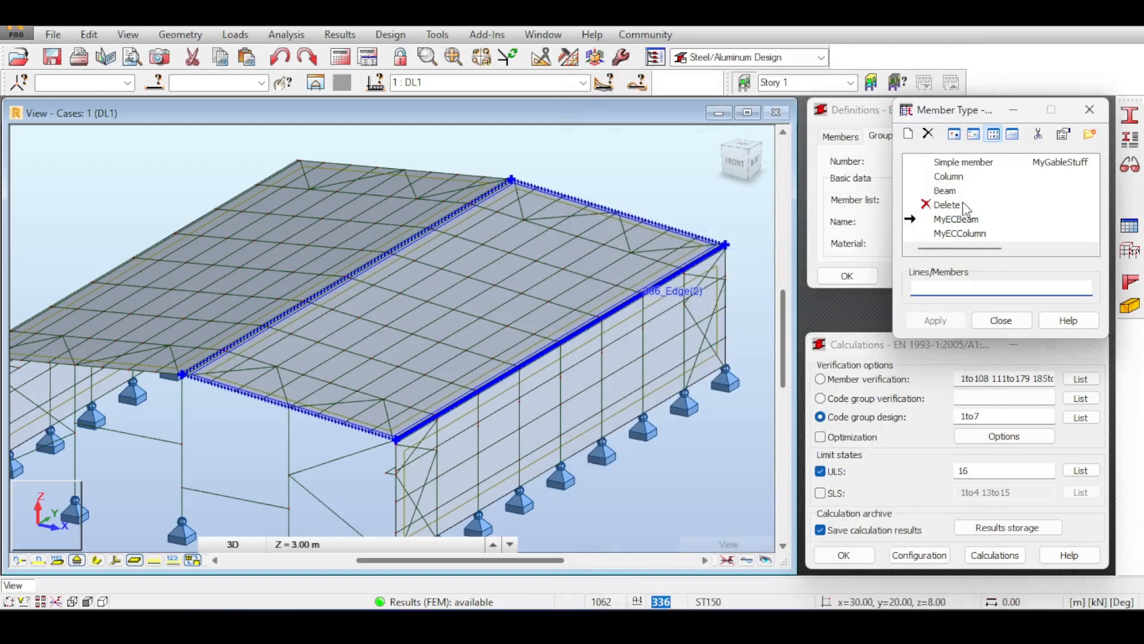
Assign MyECBeam to all IPE400 members (1 2 65to324By37 66to325By37) and open MyECColumn's parameters.
left_click(155, 83)
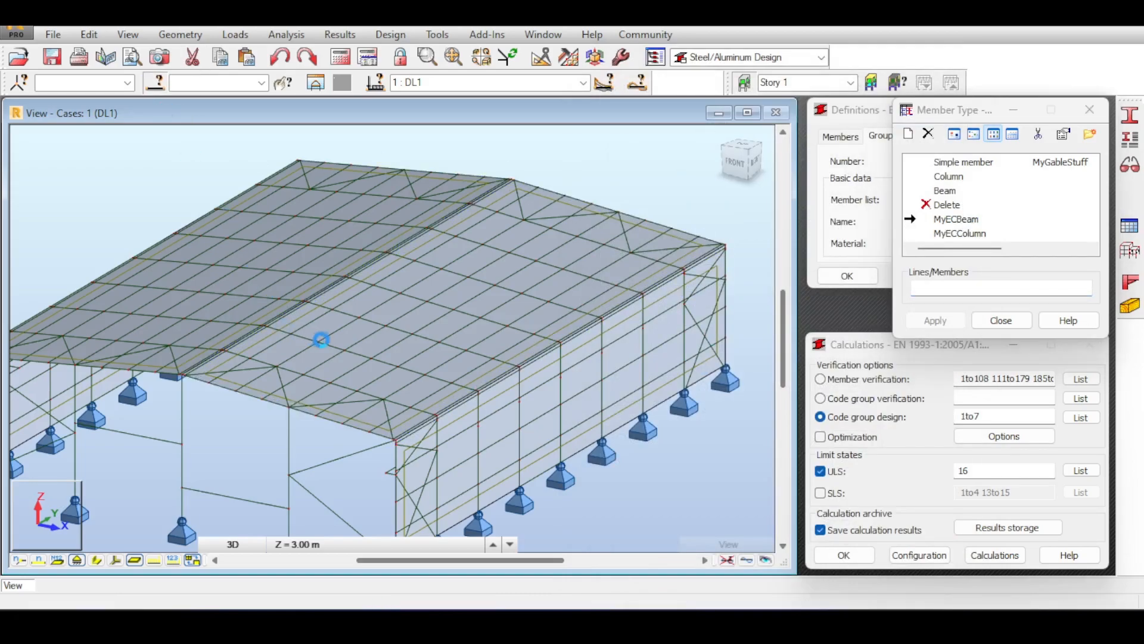
left_click(654, 384)
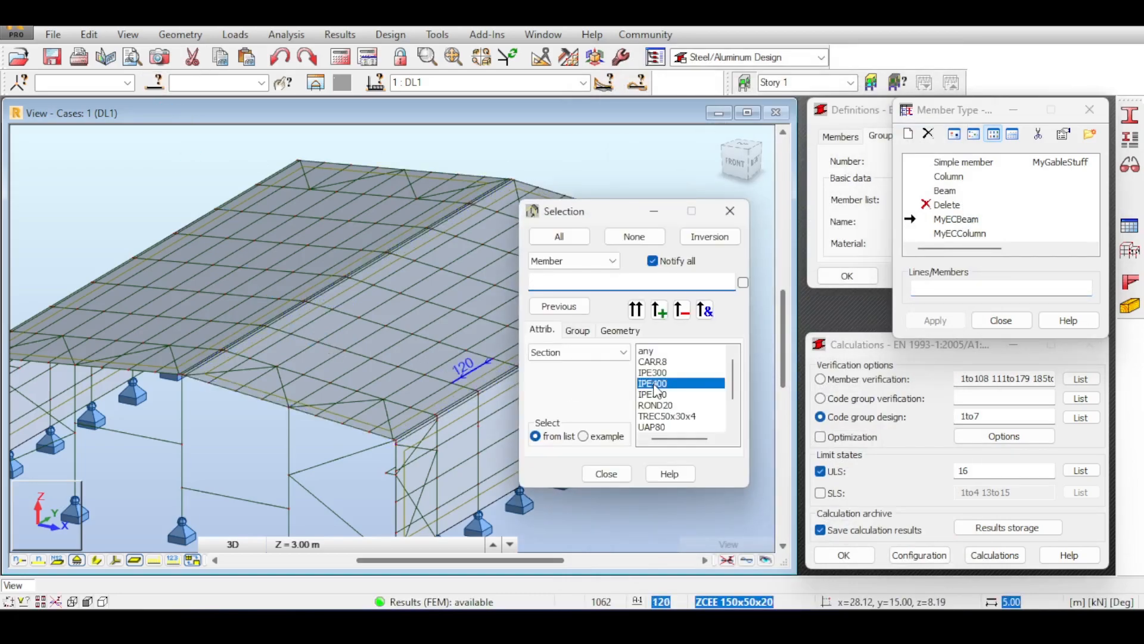
left_click(968, 288)
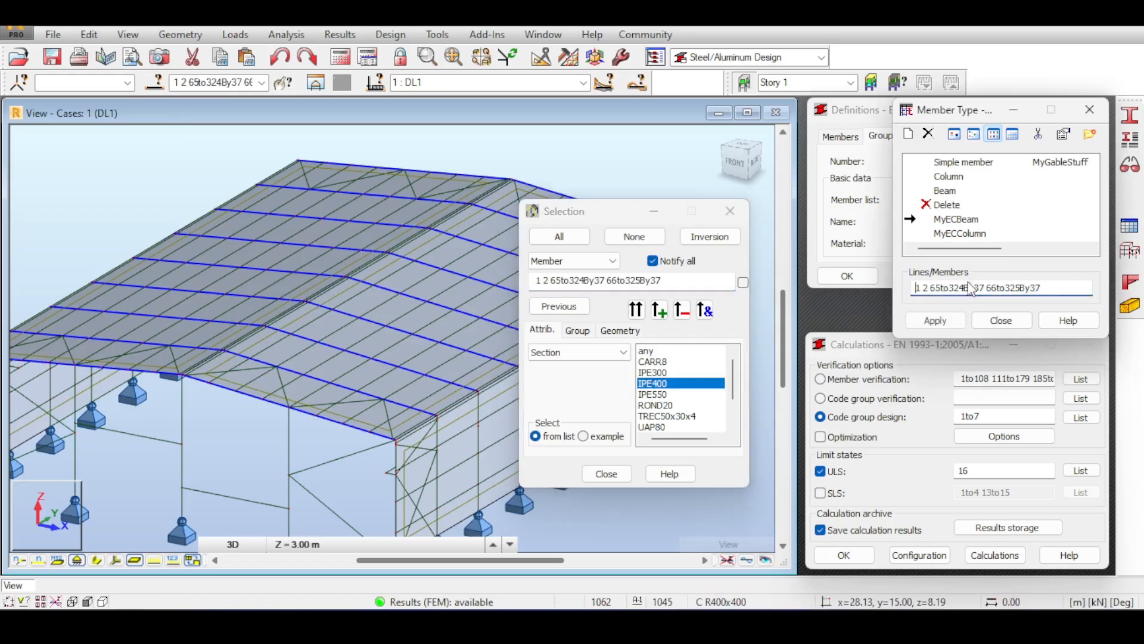
left_click(950, 319)
left_click(728, 211)
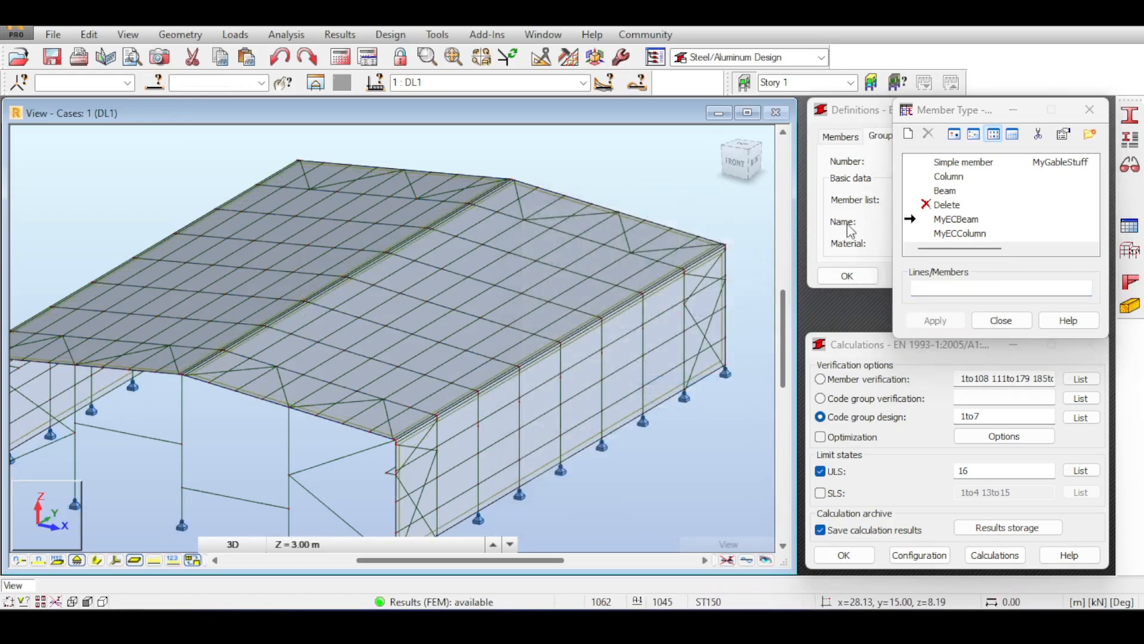
double_click(959, 233)
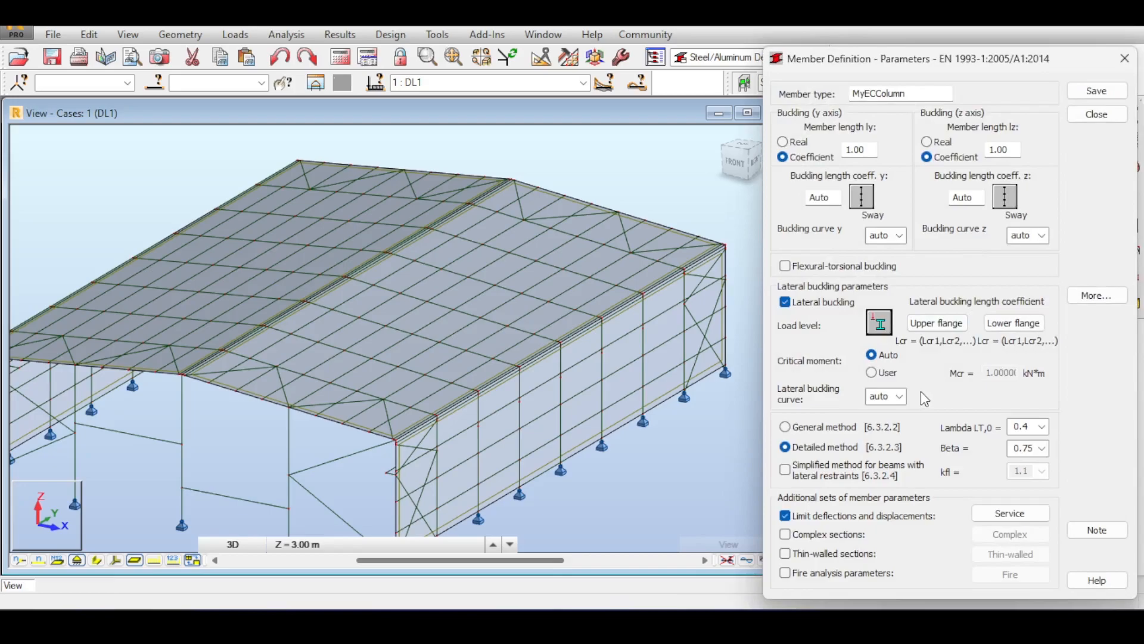
Brace MyECColumn at adjoining elements for Buckling Y, Buckling Z, upper and lower flanges.
left_click(954, 327)
left_click(871, 426)
left_click(936, 322)
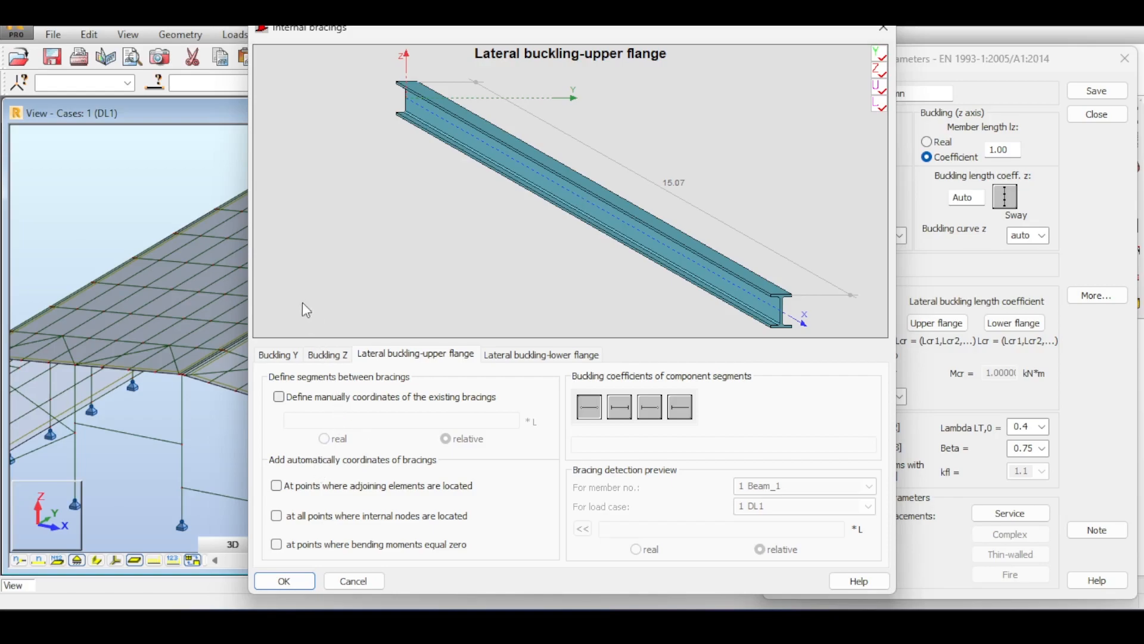
left_click(292, 357)
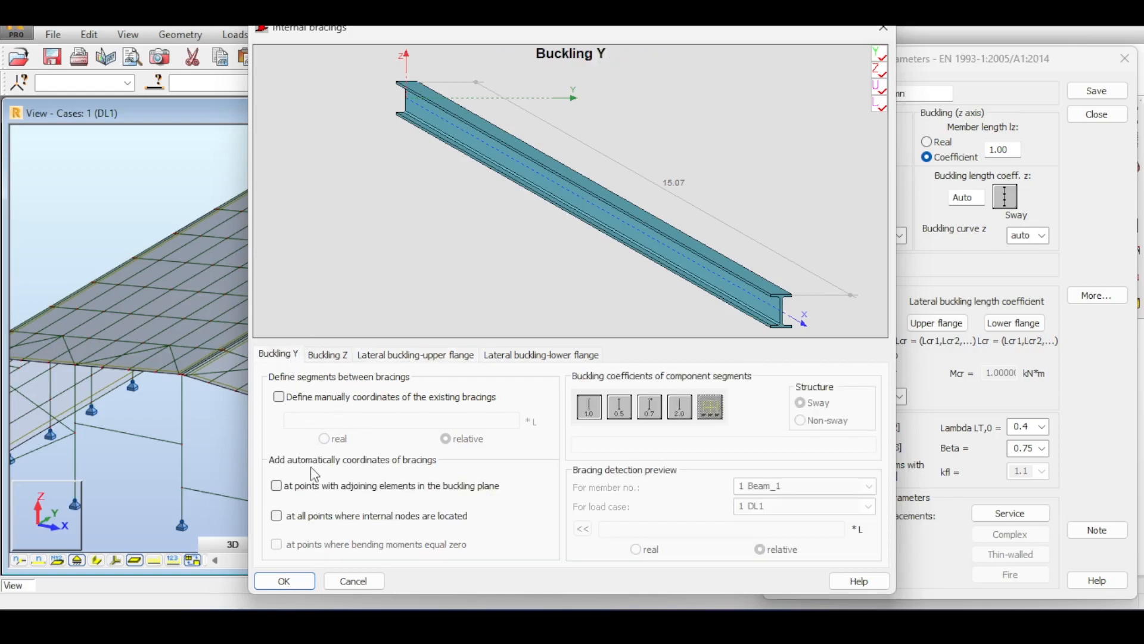
left_click(316, 485)
left_click(332, 355)
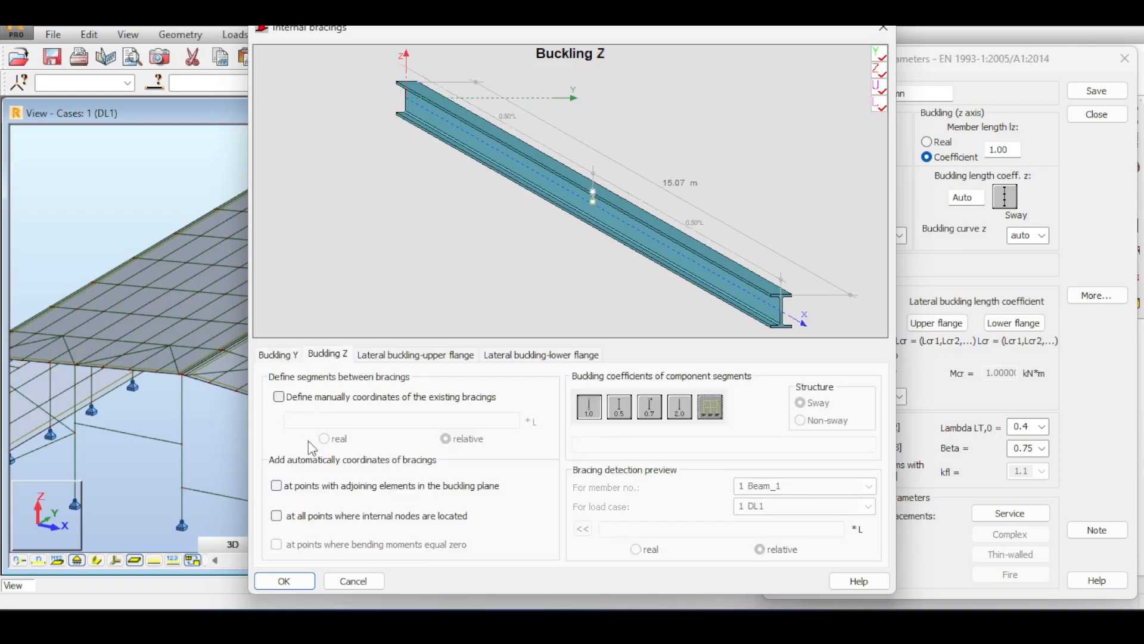
left_click(317, 487)
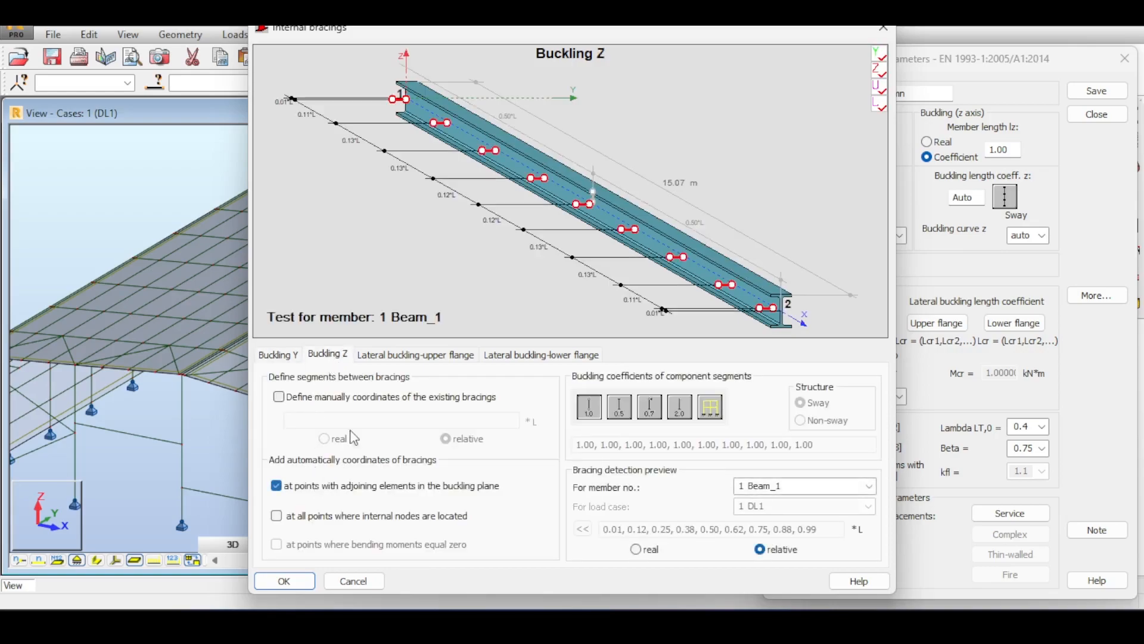
left_click(394, 356)
left_click(278, 485)
left_click(495, 357)
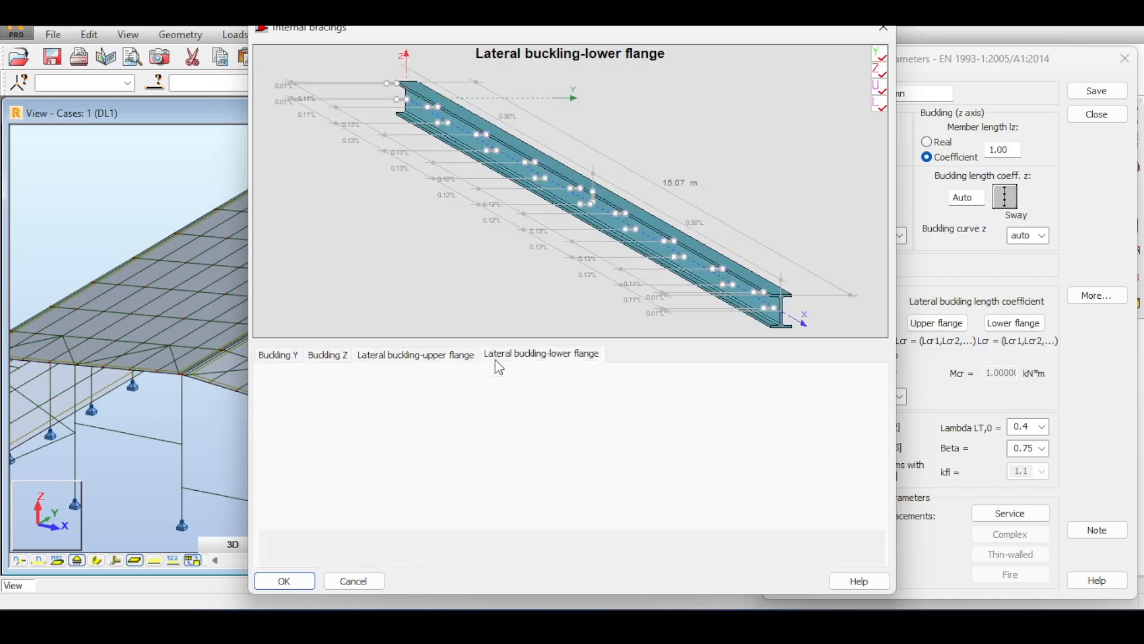
left_click(354, 487)
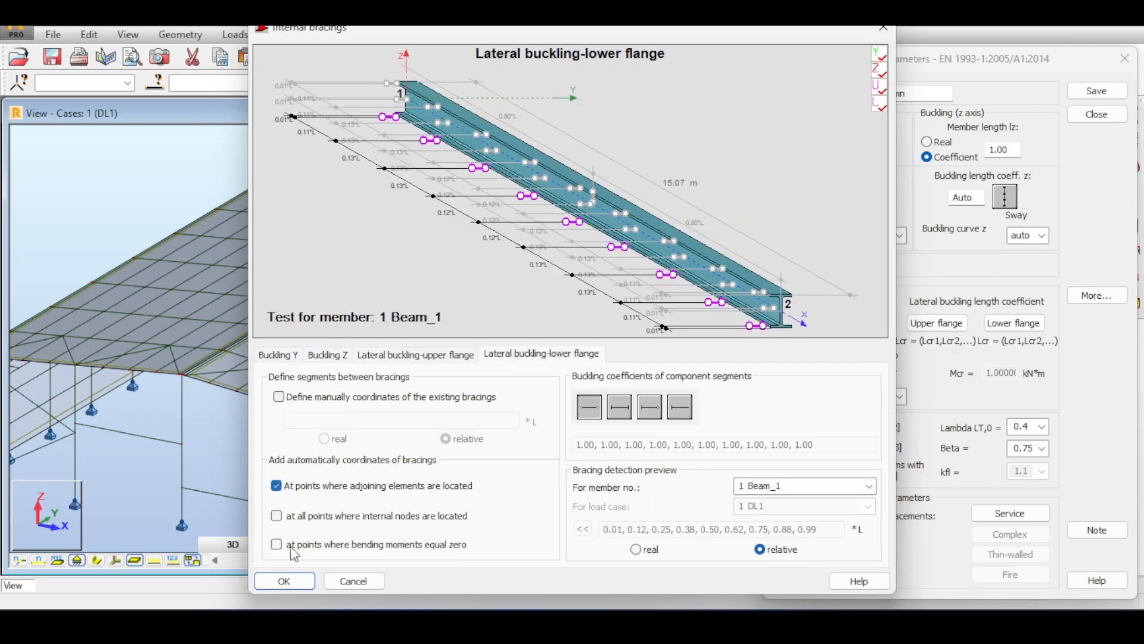
left_click(288, 580)
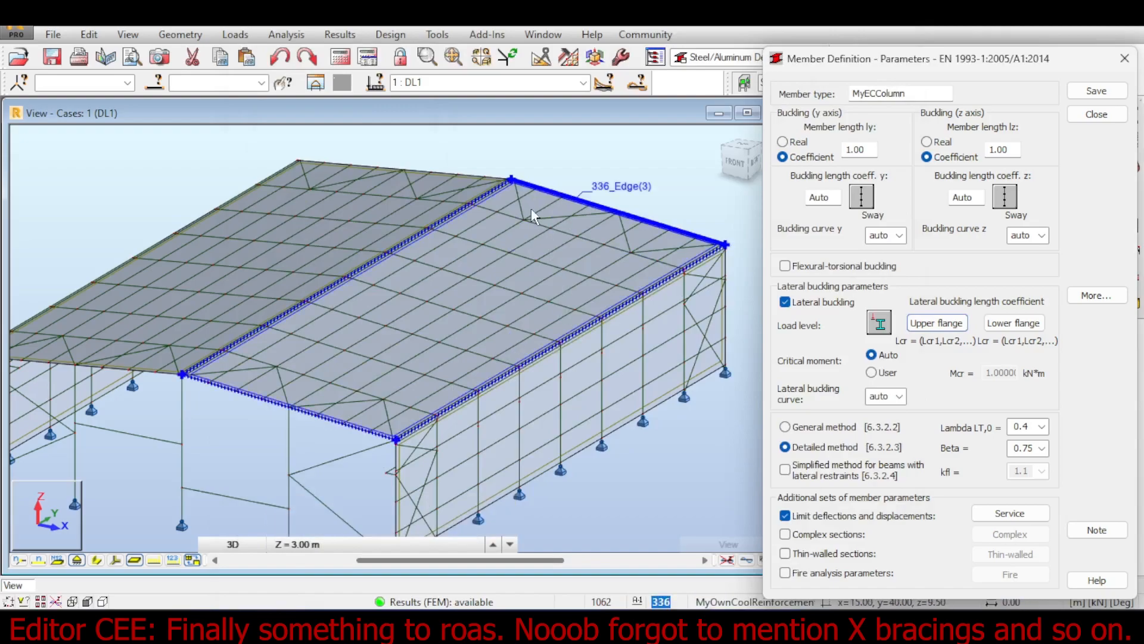
Save the MyECColumn member type, overwriting the existing definition.
scroll(531, 209, "down", 1)
mouse_move(638, 193)
middle_mouse_down()
mouse_move(581, 189)
mouse_move(618, 188)
middle_mouse_up()
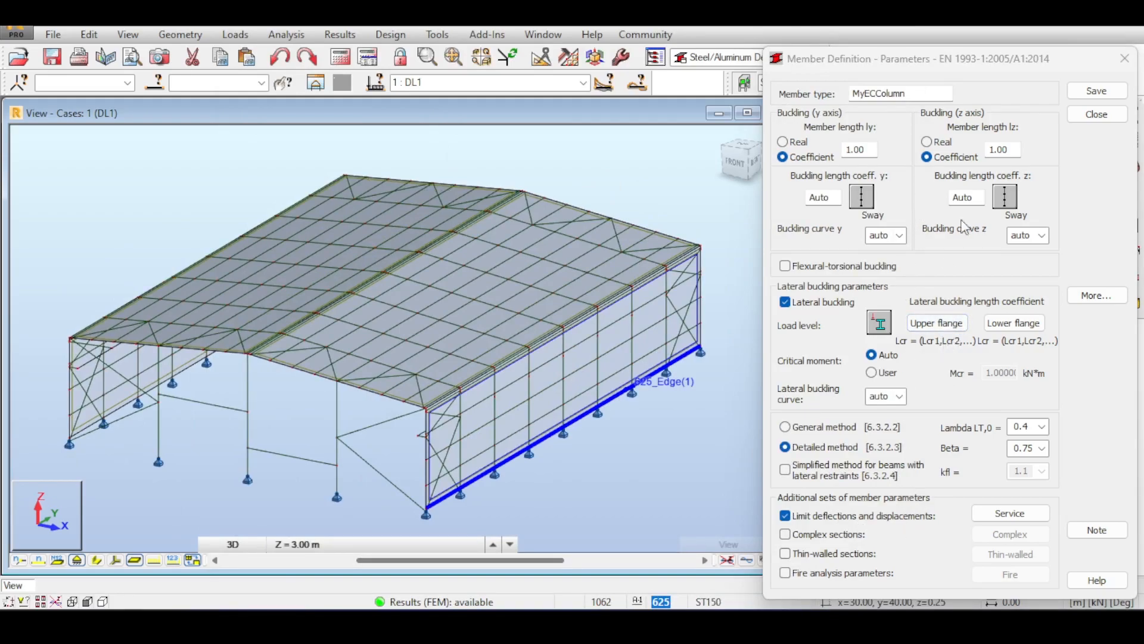
left_click(1097, 92)
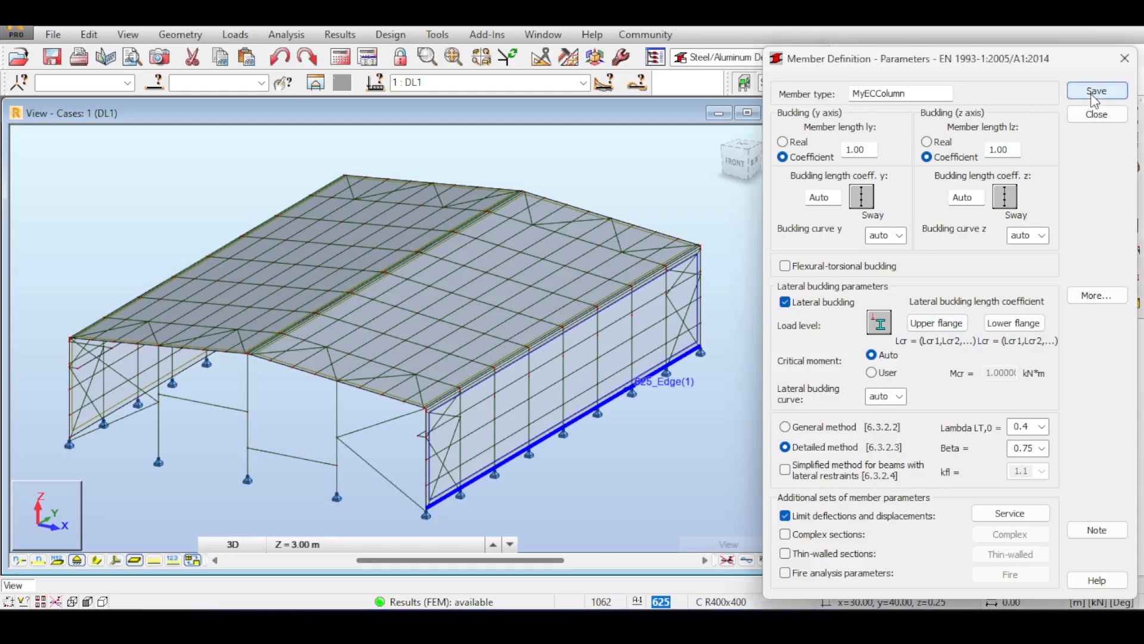
left_click(981, 371)
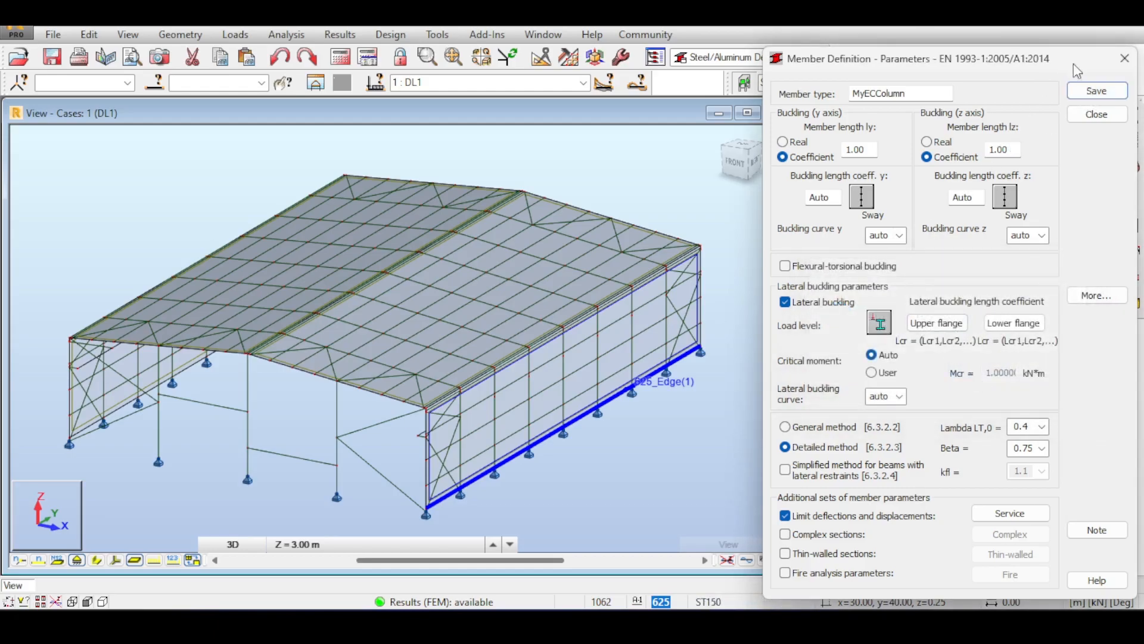
Assign the MyECColumn member type to all IPE550 columns.
left_click(1100, 117)
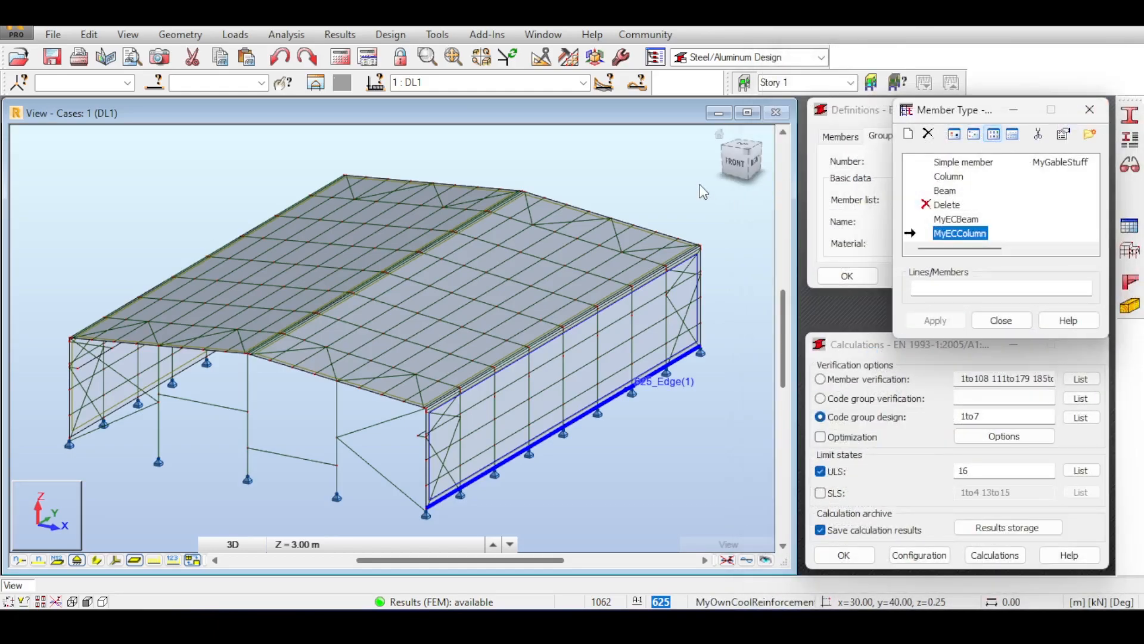
left_click(149, 84)
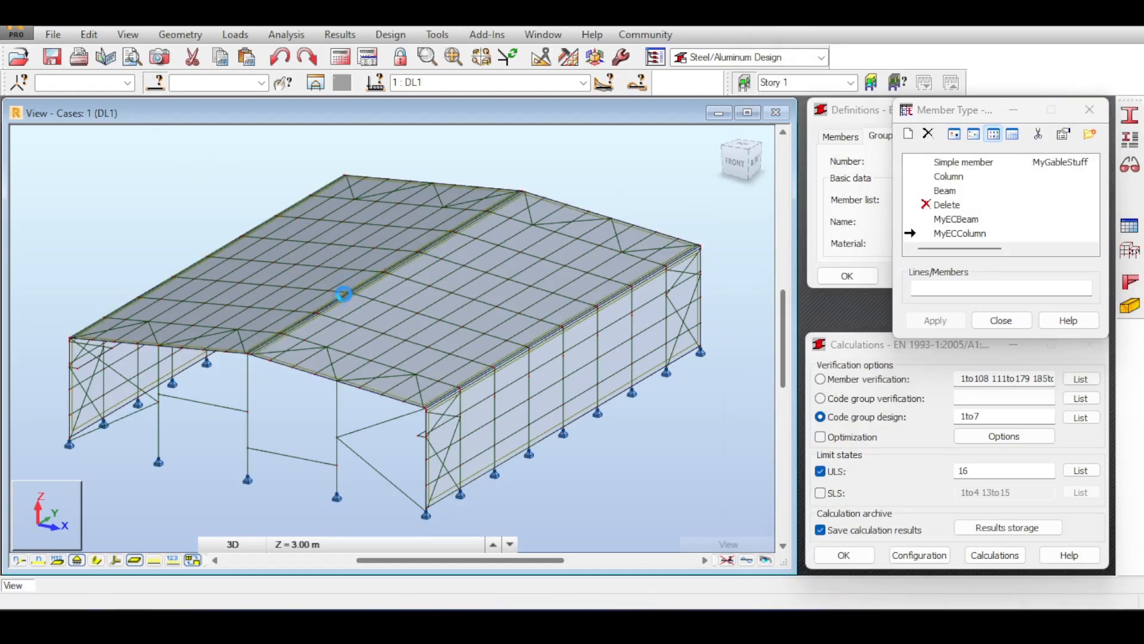
left_click(345, 295)
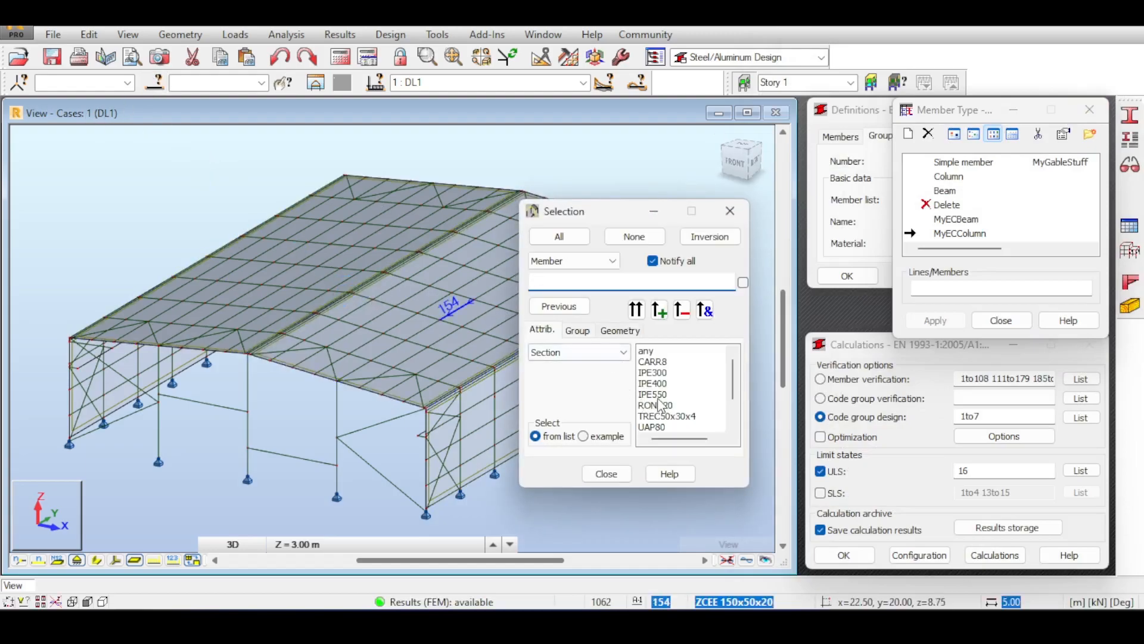
left_click(655, 394)
left_click(939, 286)
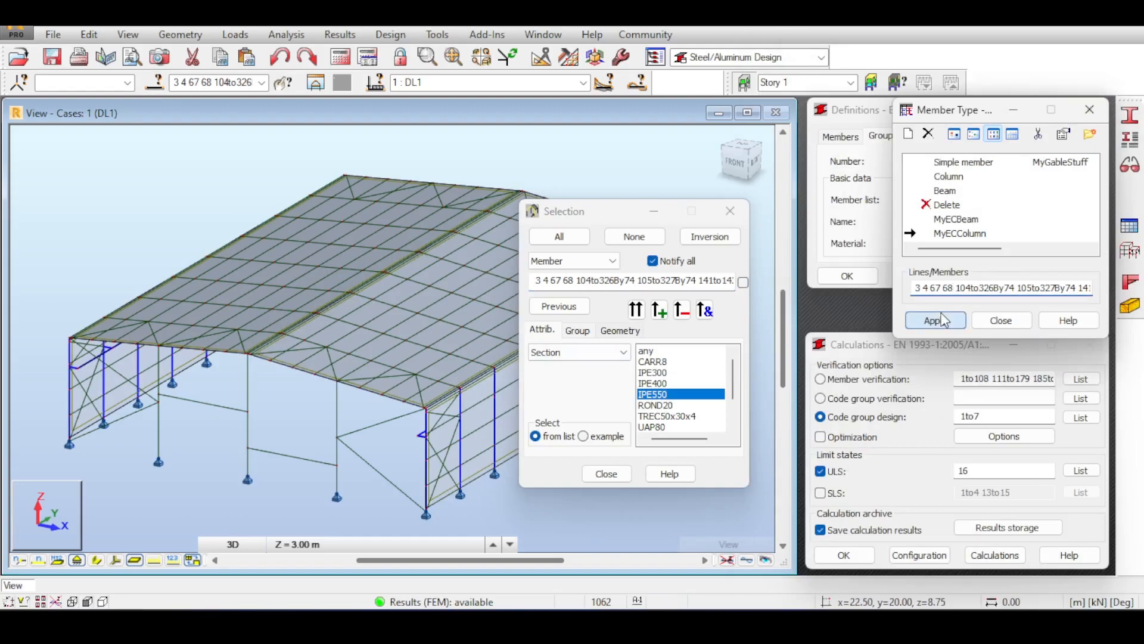
left_click(935, 320)
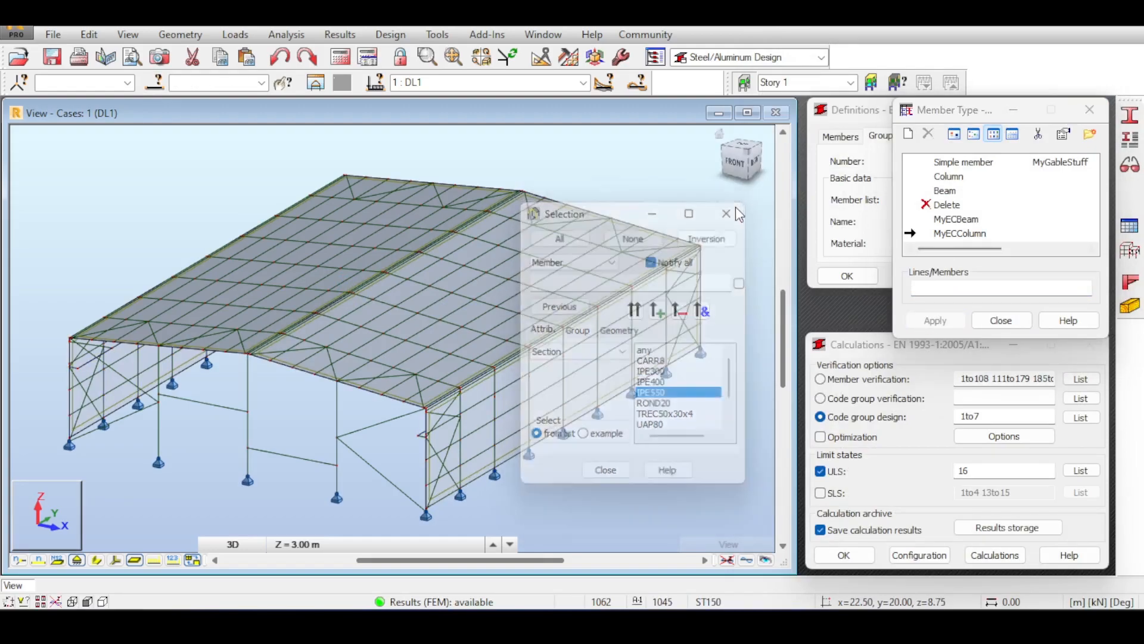
Assign MyGableStuff to every IPE300 member (1031to1035, 1040to1044).
double_click(1060, 162)
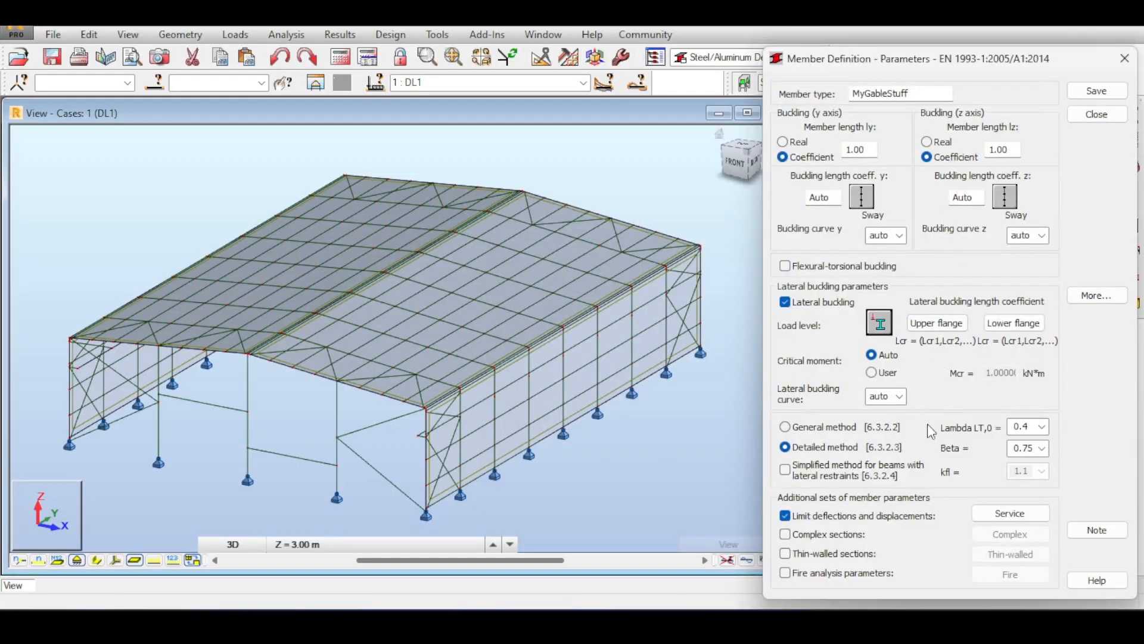
left_click(914, 323)
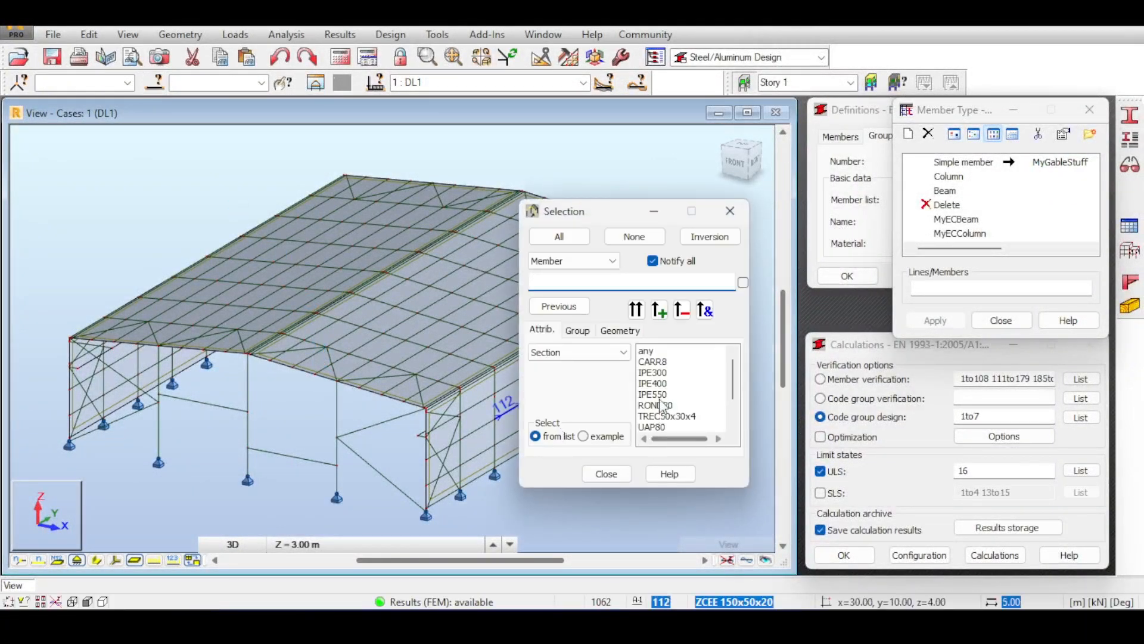
left_click(654, 373)
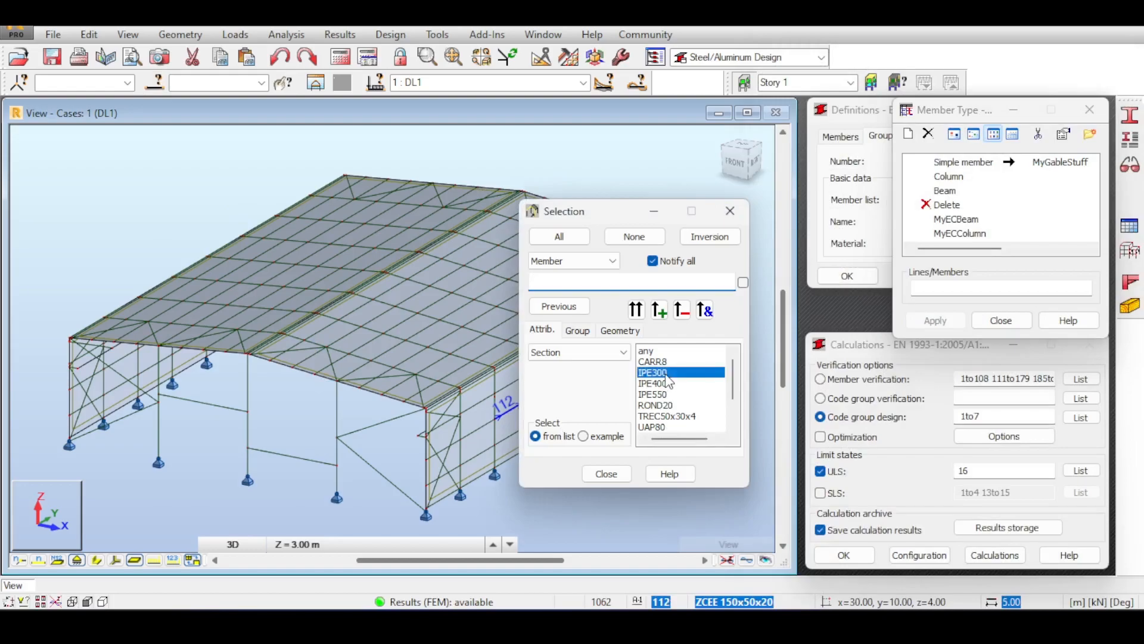
left_click(940, 284)
left_click(936, 320)
left_click(982, 322)
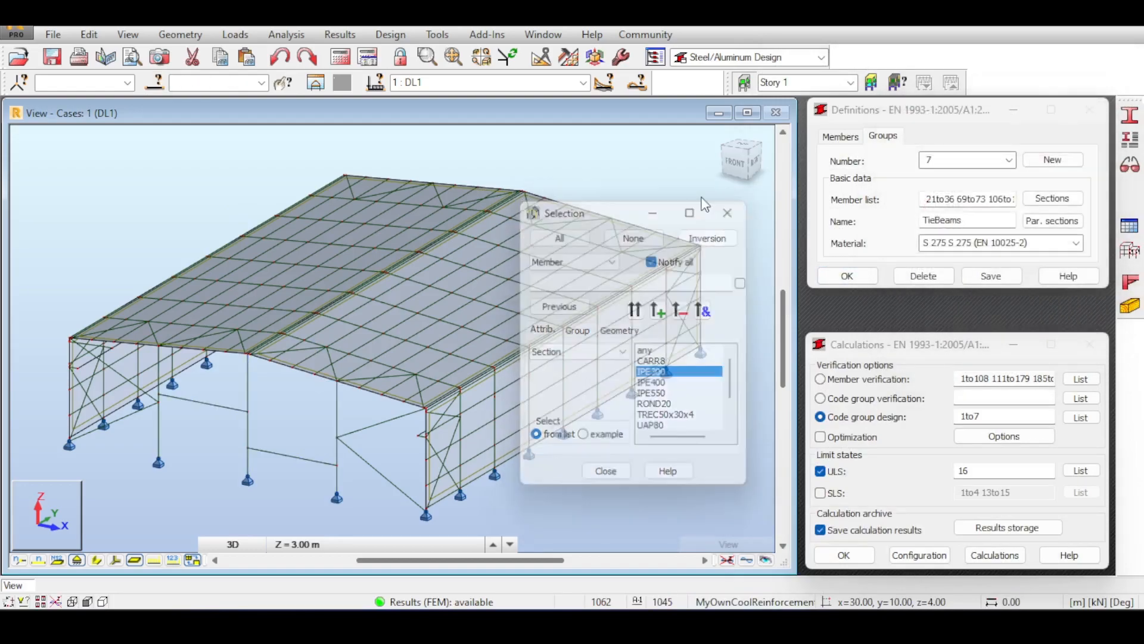
Start the EN 1993 code group design for groups 1to7 and follow the Rafters results.
left_click(995, 553)
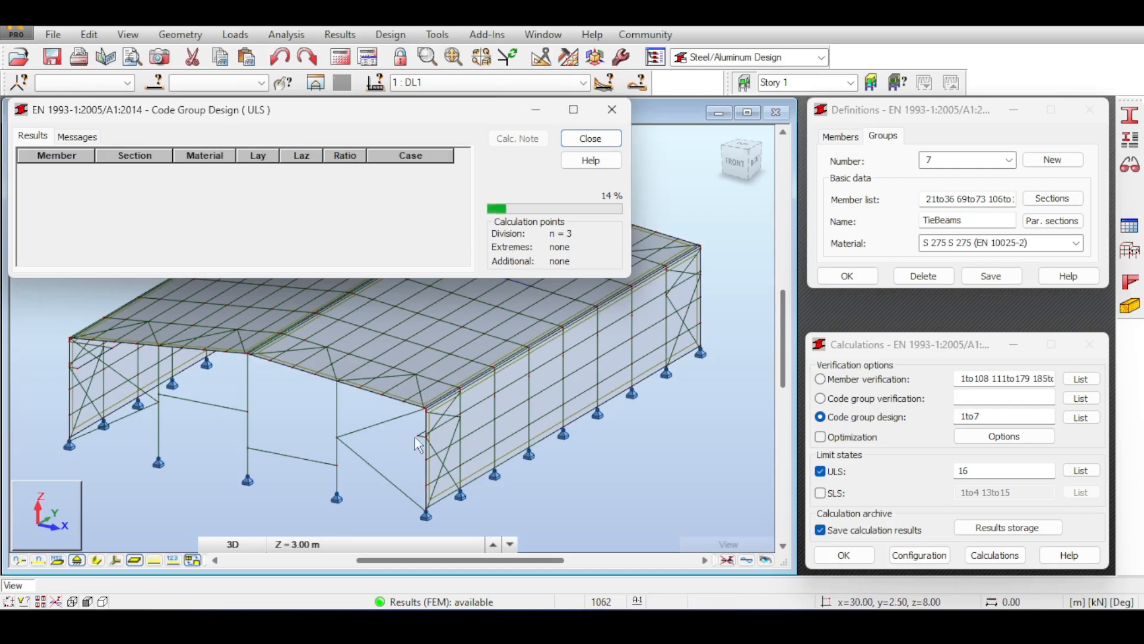
scroll(357, 384, "up", 3)
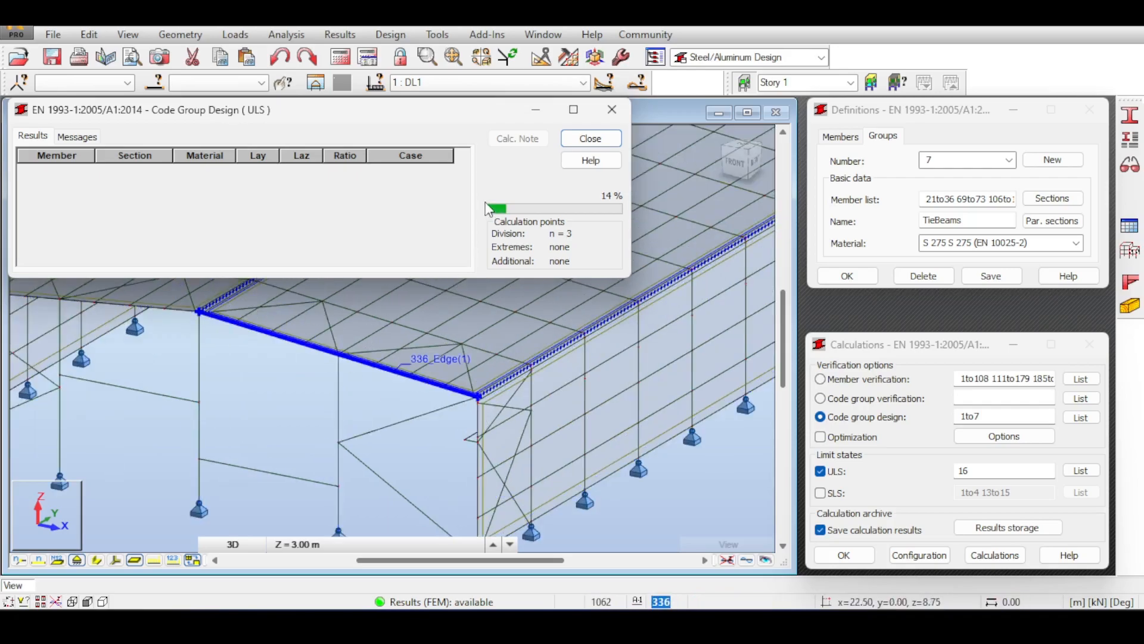
scroll(396, 248, "down", 4)
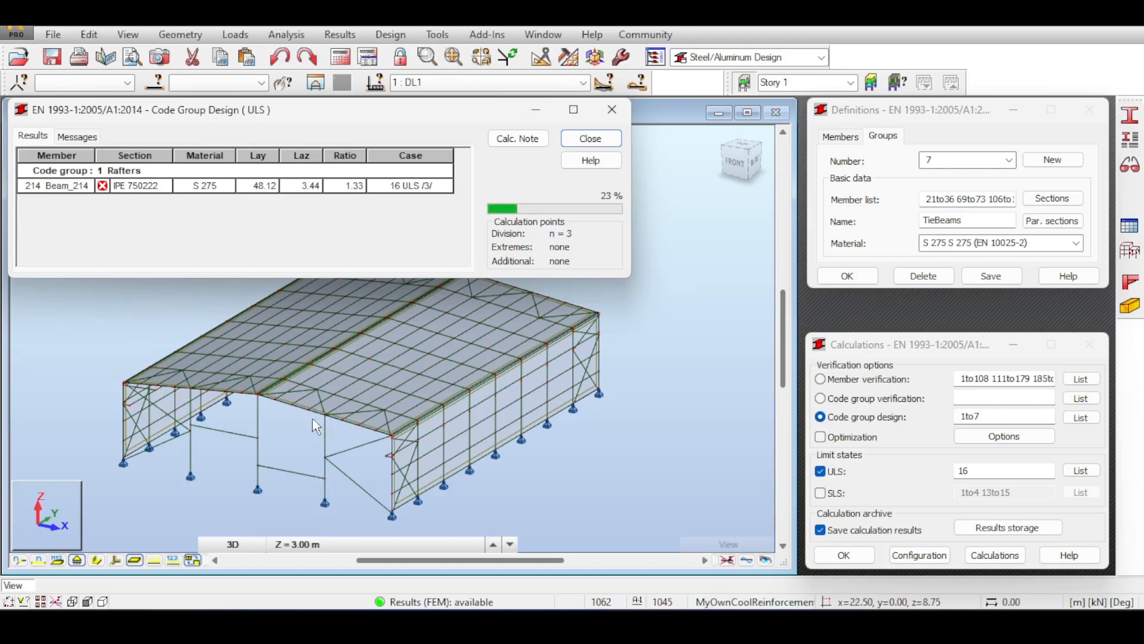
Open Beam_214's detailed code check, keeping IPE 750222 as its section.
left_click(87, 186)
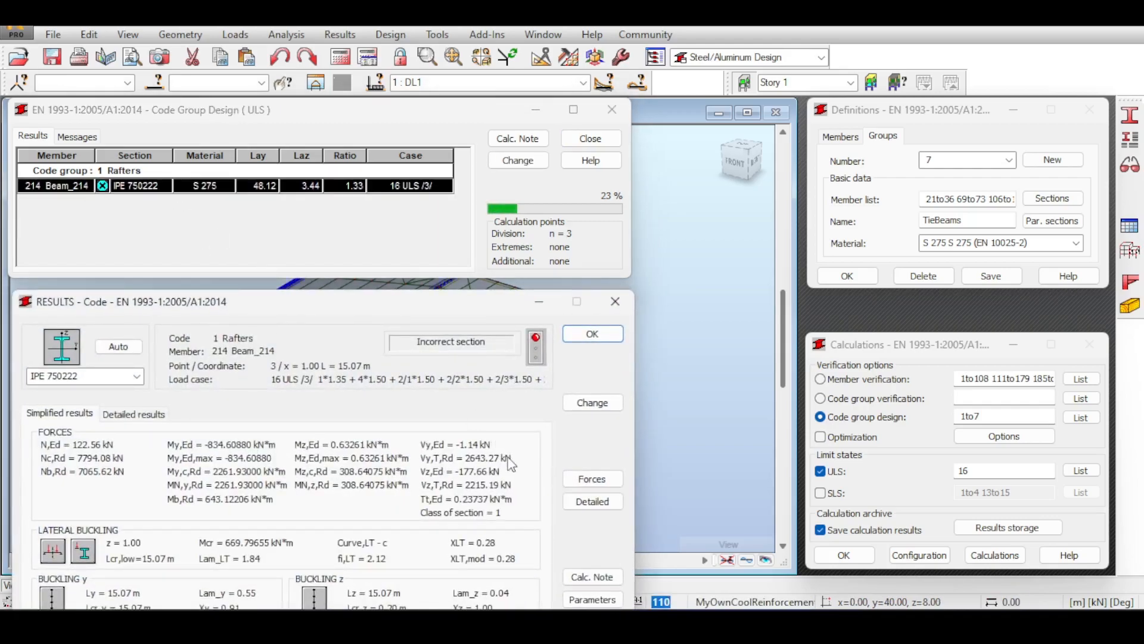
left_click_drag(416, 305, 440, 141)
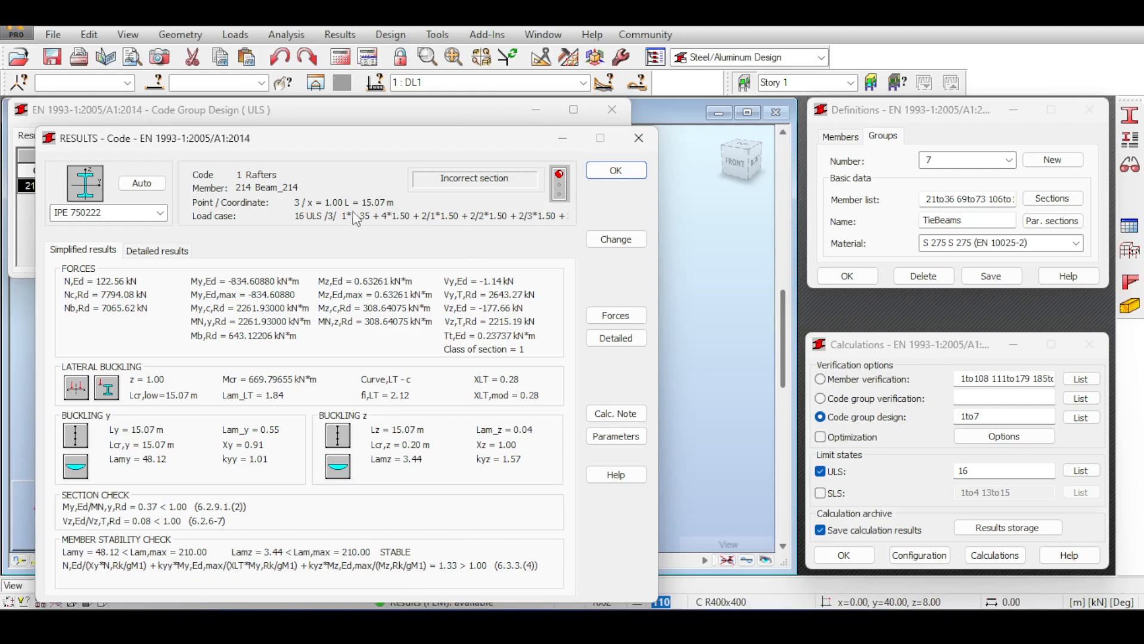
left_click(160, 213)
left_click(160, 213)
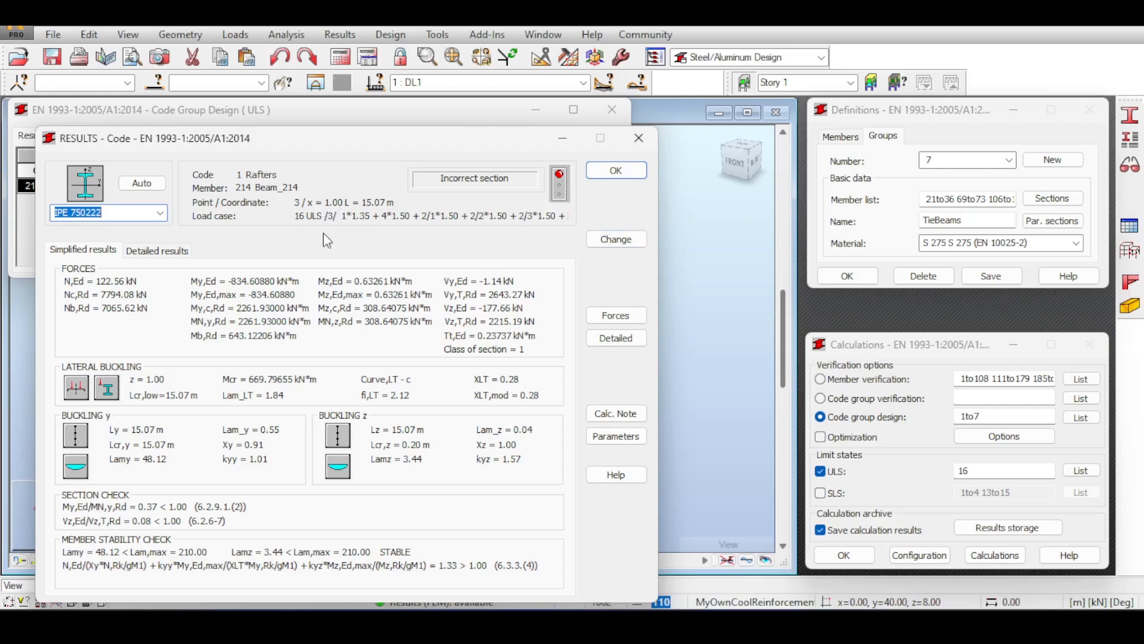
Show load case 16 : ULS and browse its combination components.
left_click(607, 83)
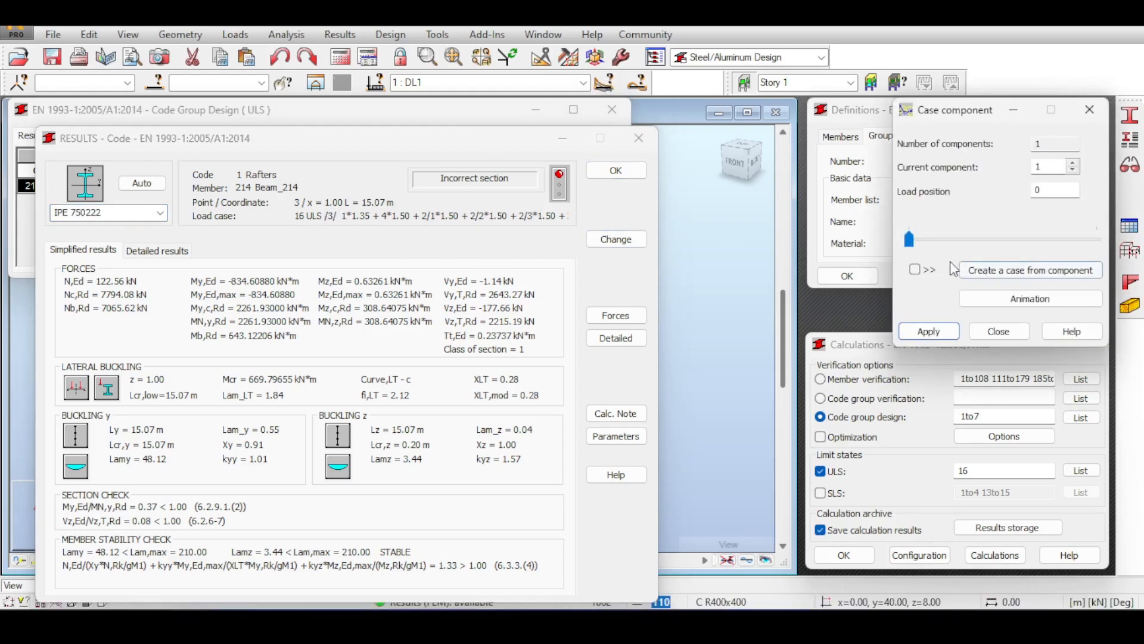
left_click(1088, 110)
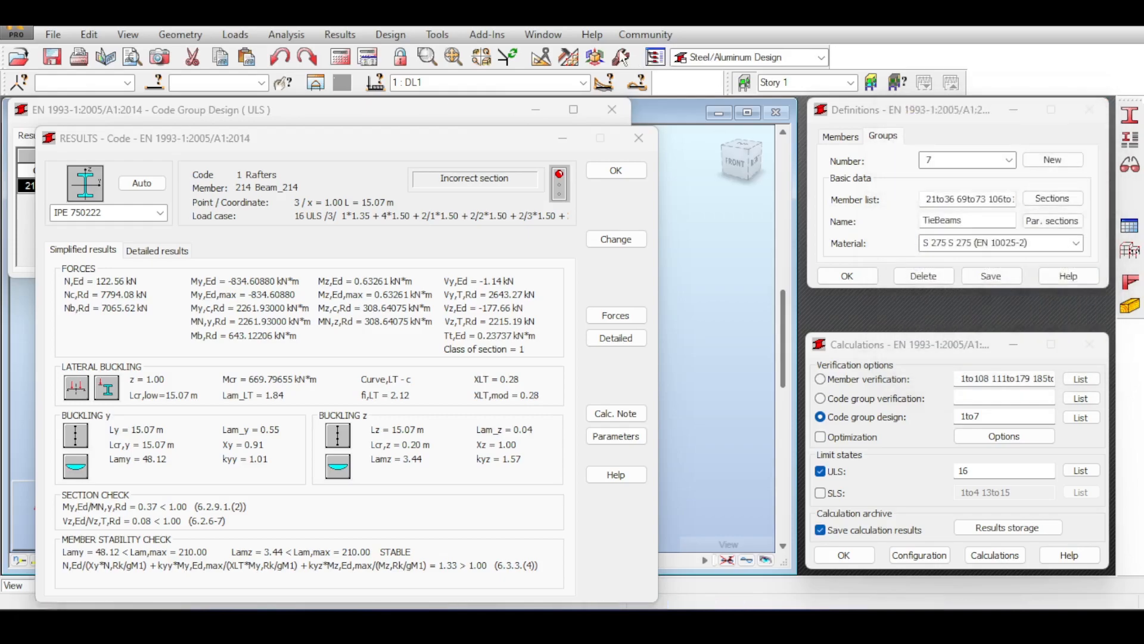
left_click(583, 83)
left_click(417, 174)
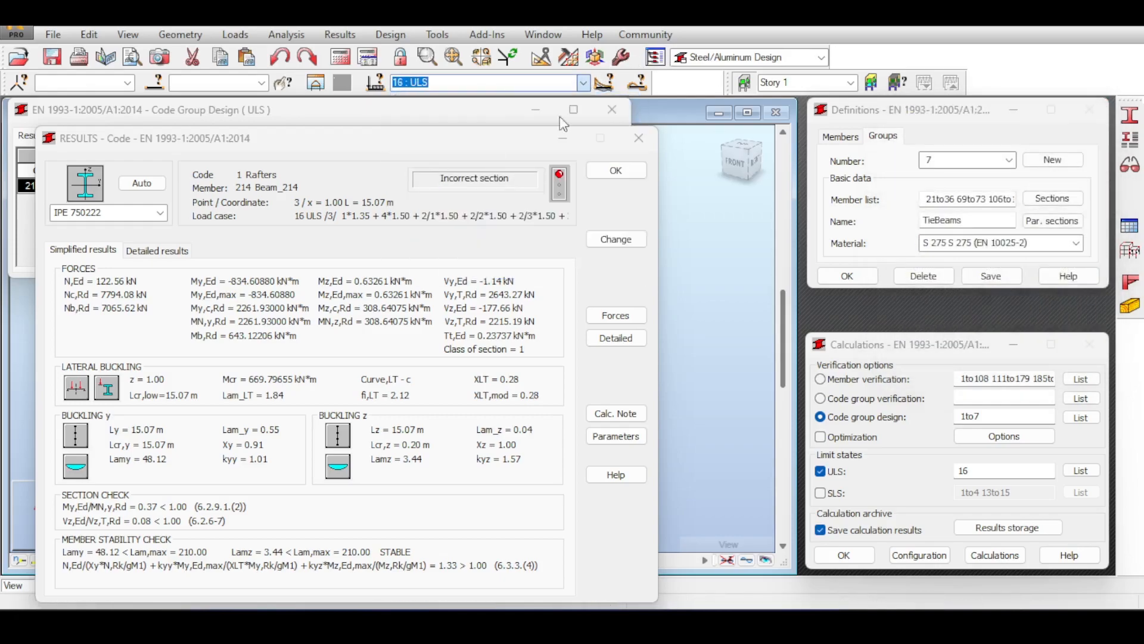
left_click(604, 82)
left_click(910, 243)
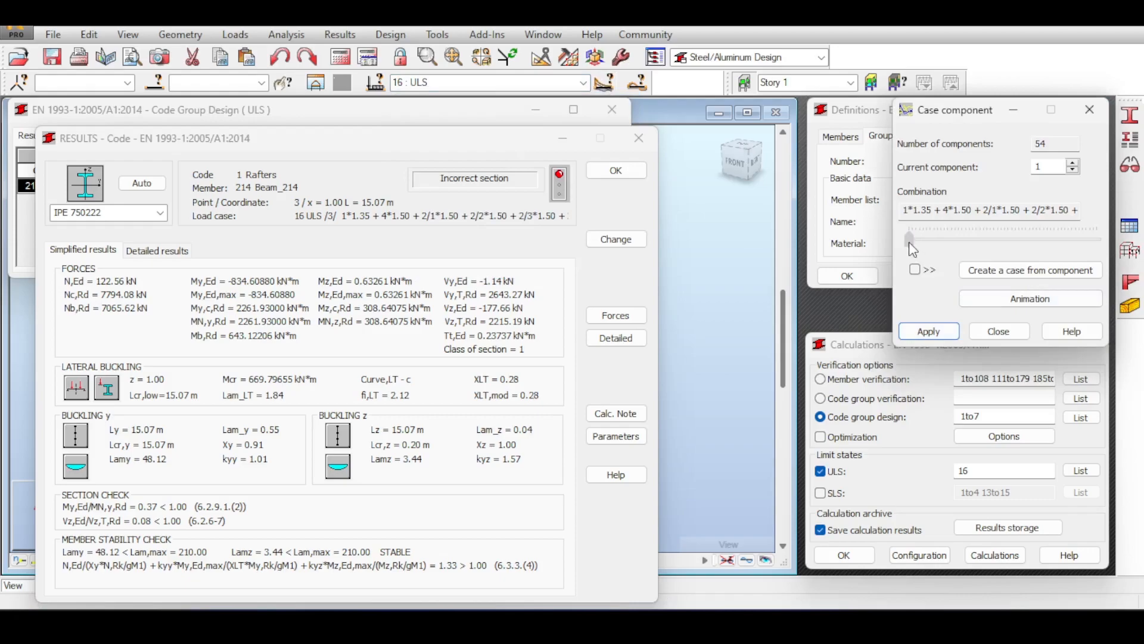
left_click_drag(913, 242, 916, 242)
left_click_drag(930, 209, 1094, 221)
left_click(1068, 205)
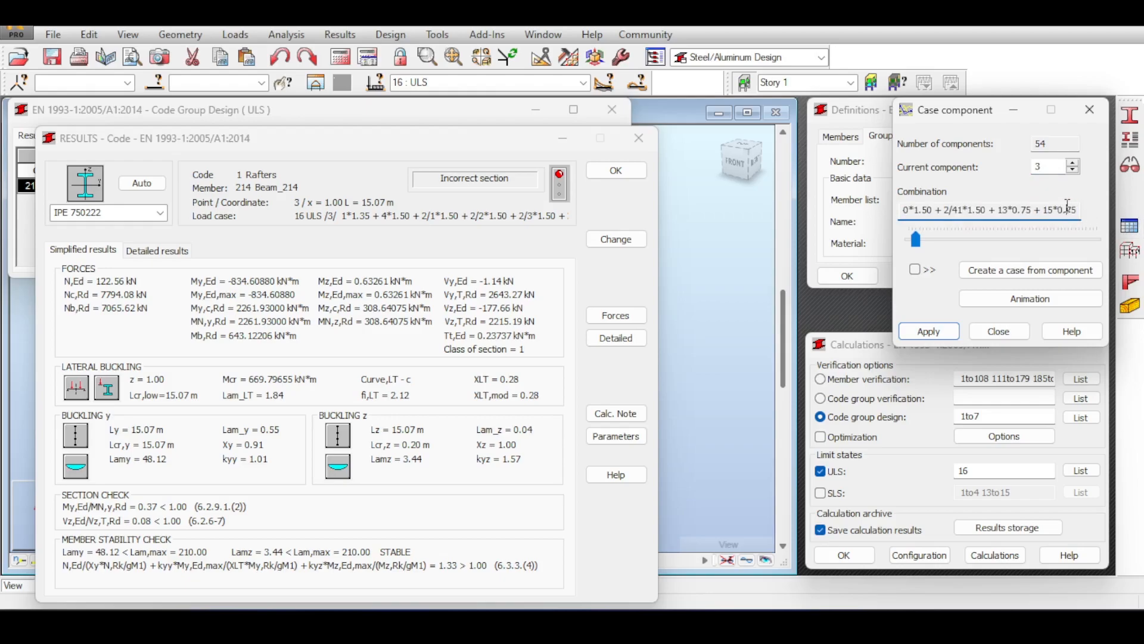
key("Escape")
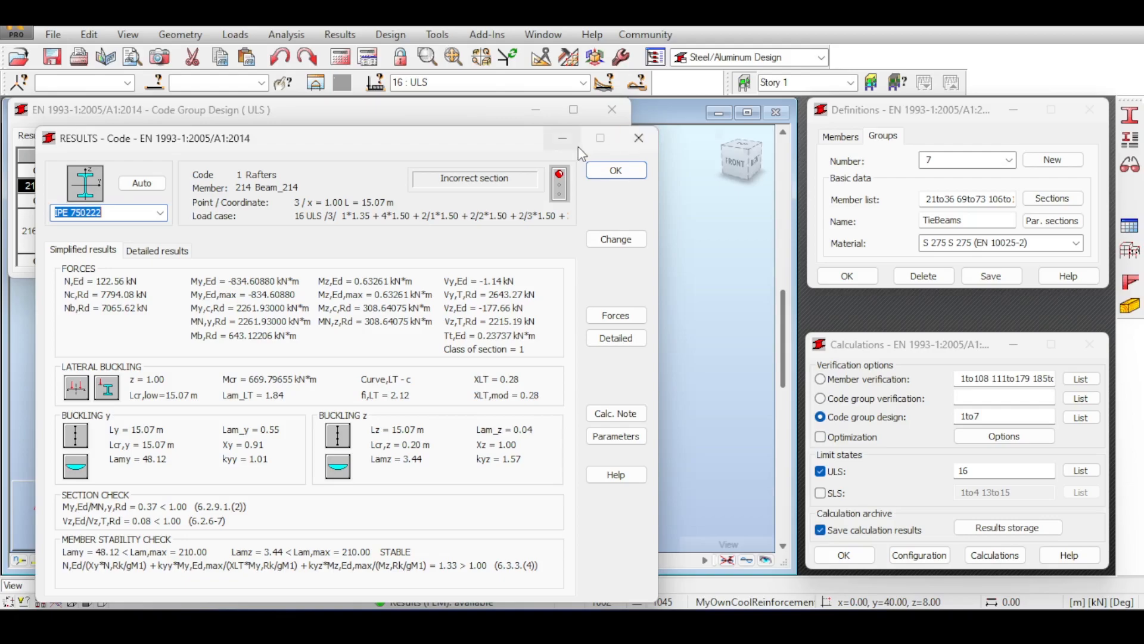
left_click(494, 122)
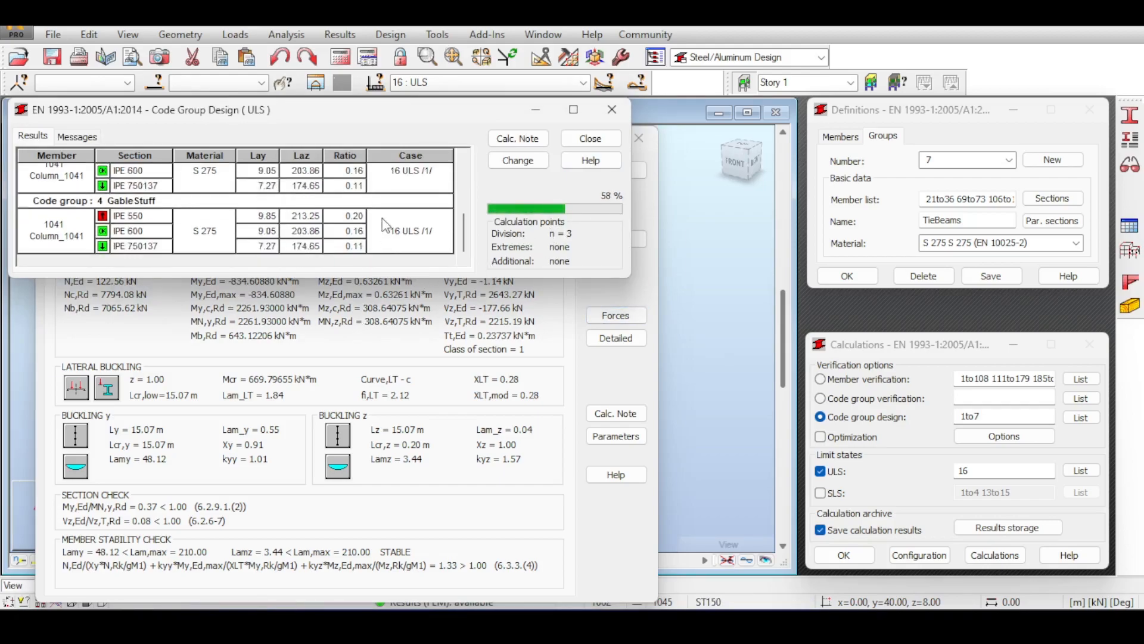
Review Beam_214's manual force verification.
left_click(651, 287)
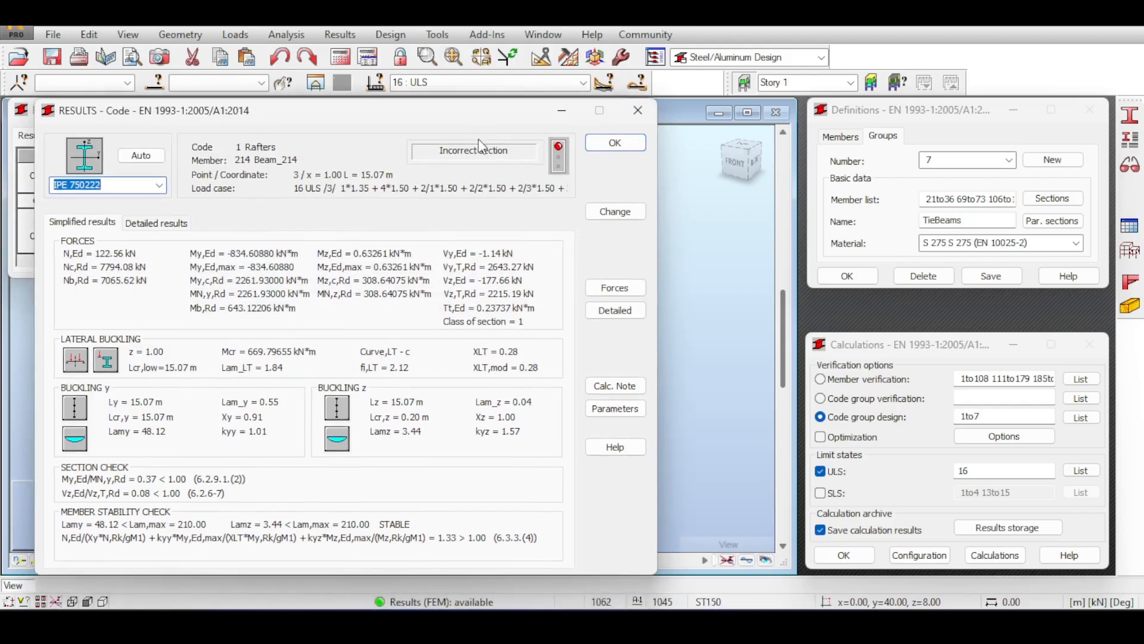
left_click(617, 207)
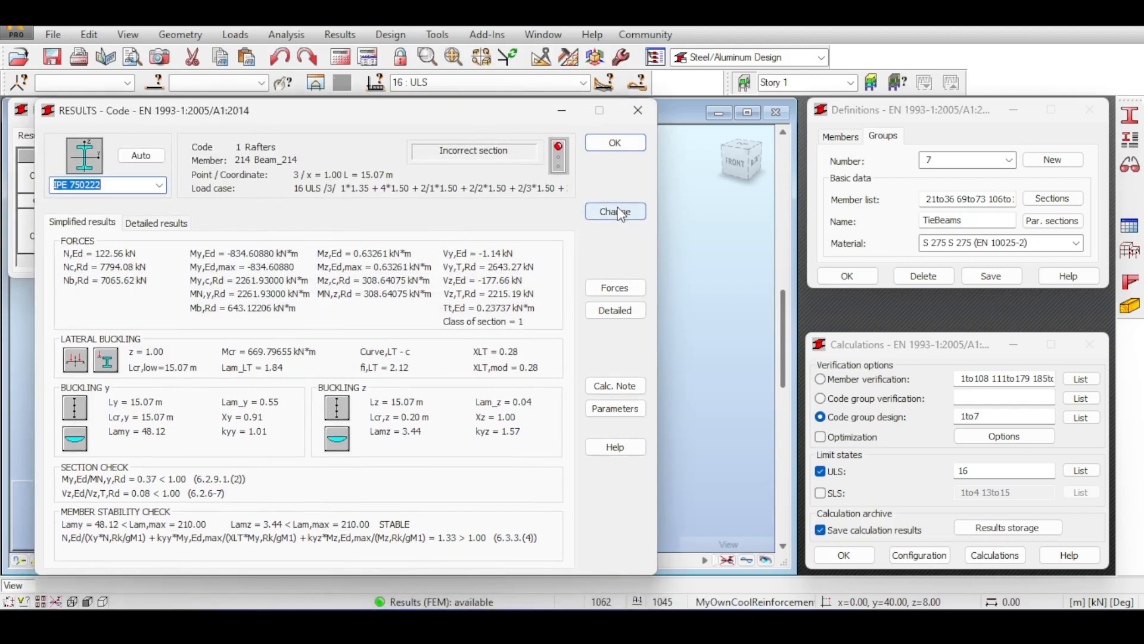
left_click(598, 291)
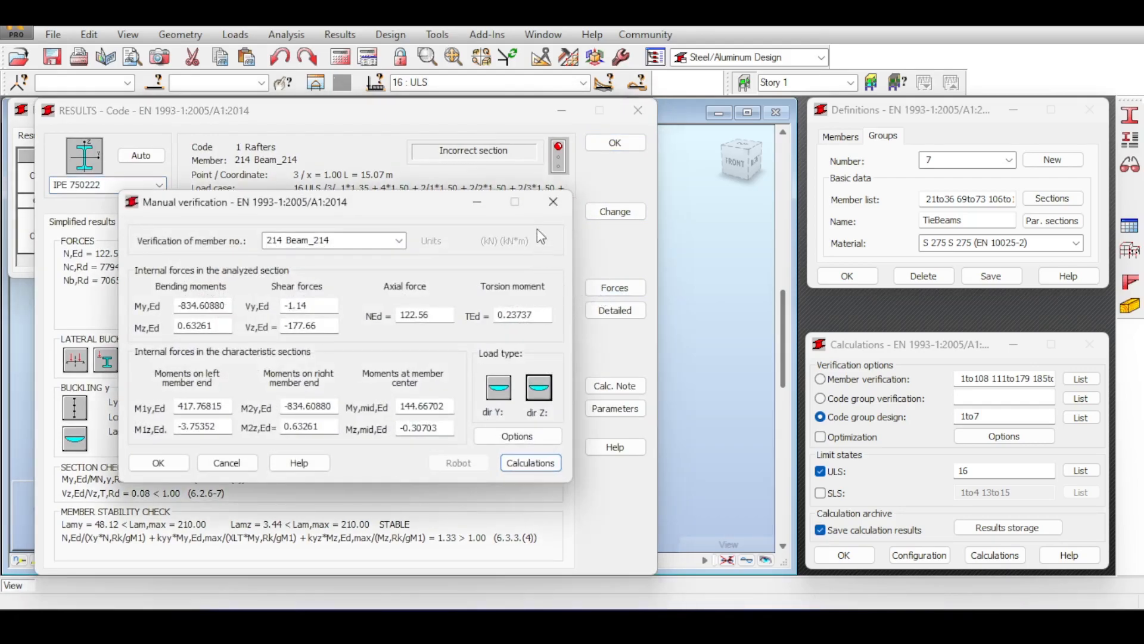
left_click(552, 209)
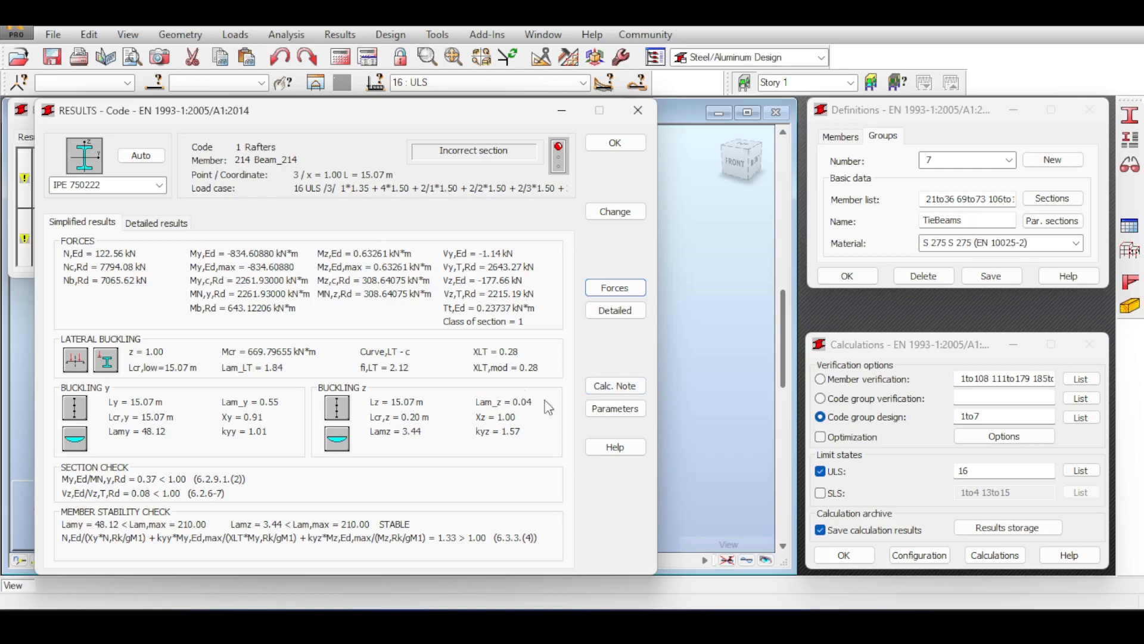
Review Beam_214's MyECBeam member parameters report and close it.
left_click(603, 416)
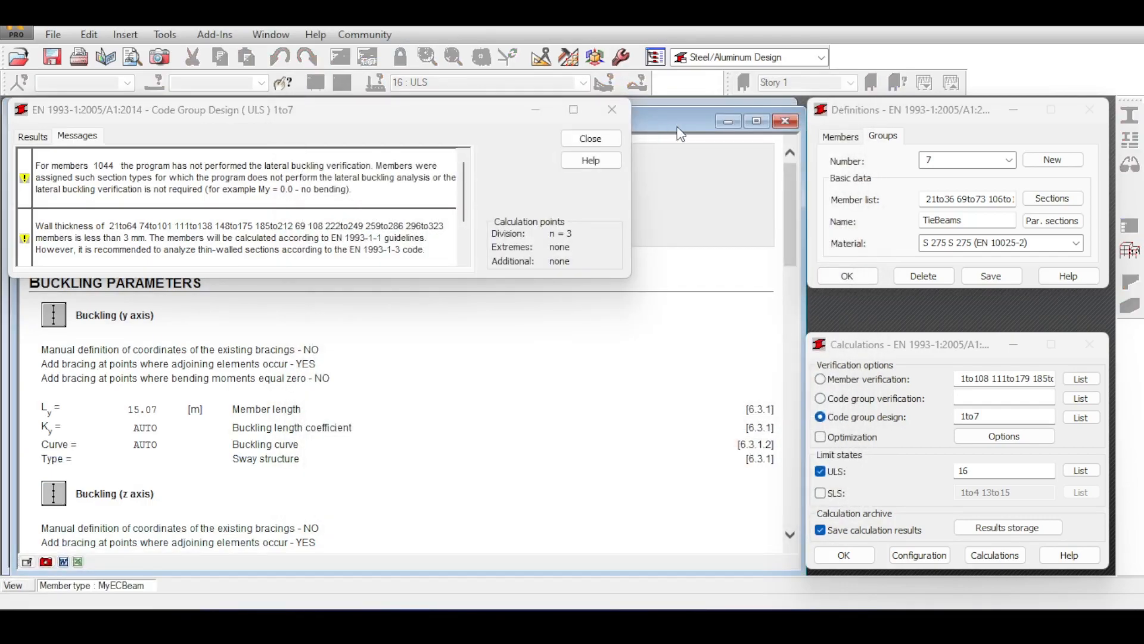
double_click(701, 113)
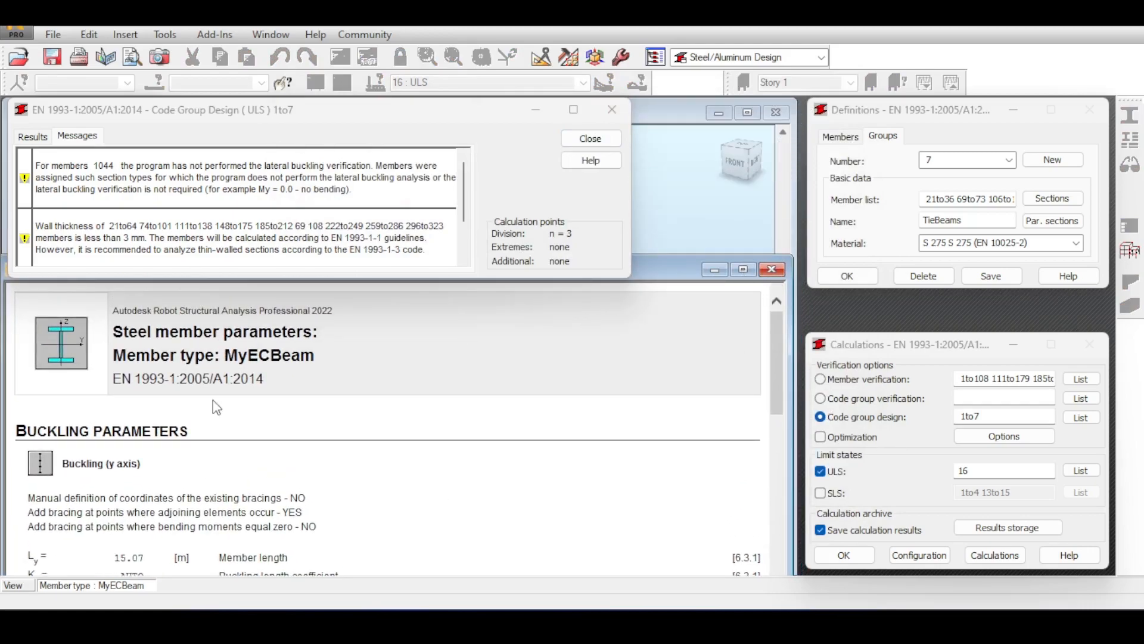
left_click_drag(224, 356, 363, 375)
left_click(771, 270)
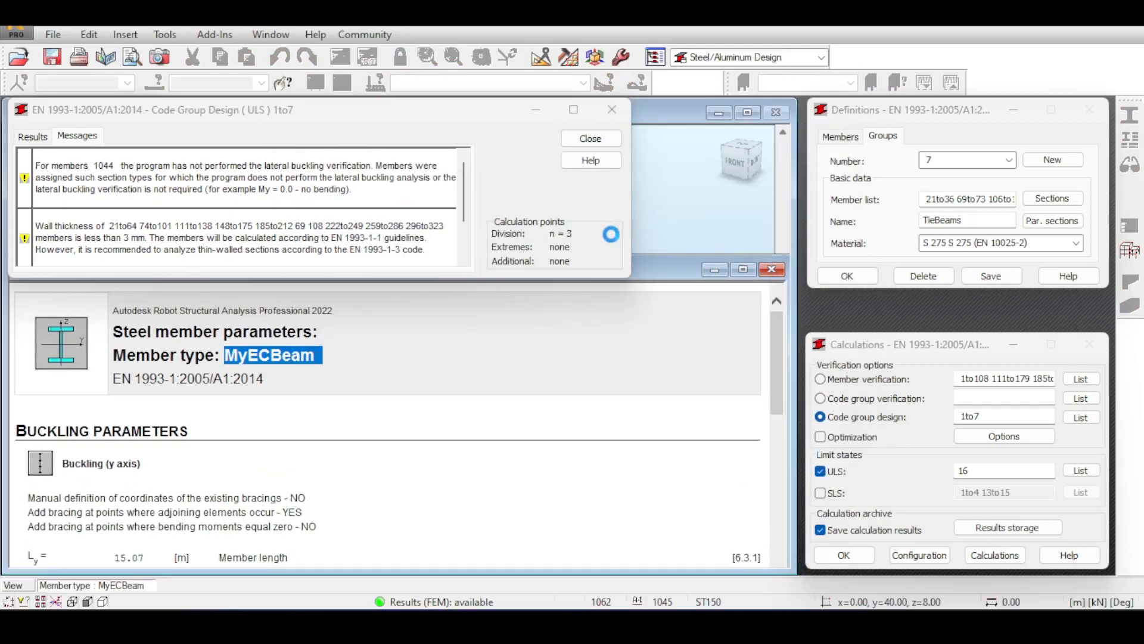
left_click_drag(437, 110, 529, 168)
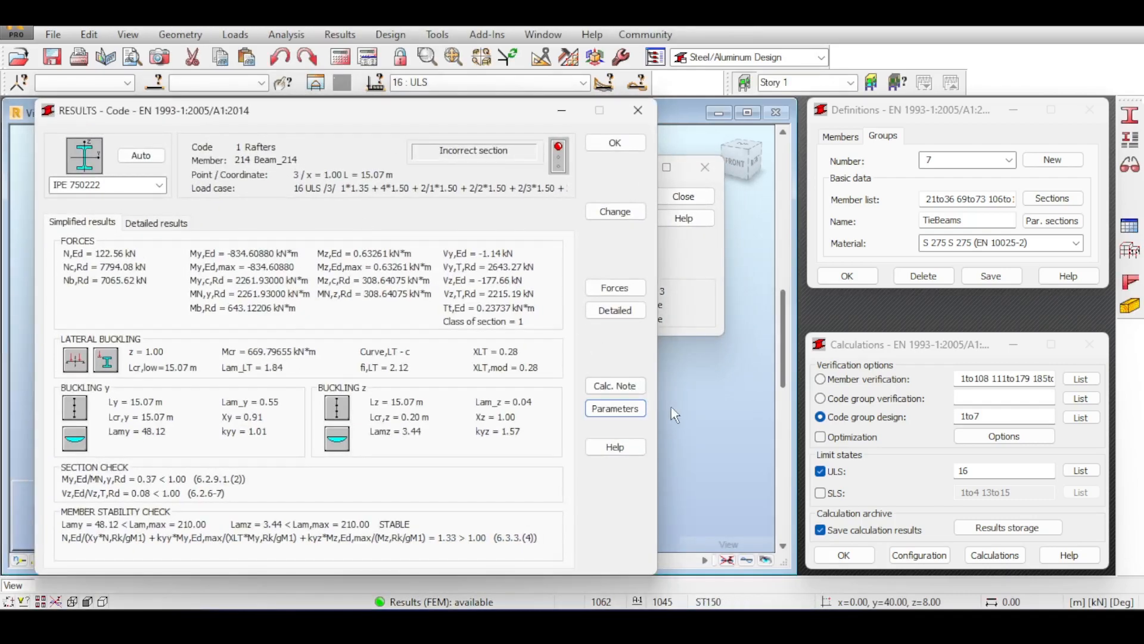
Inspect the stiffener positions in Beam_214's detailed design.
left_click(615, 311)
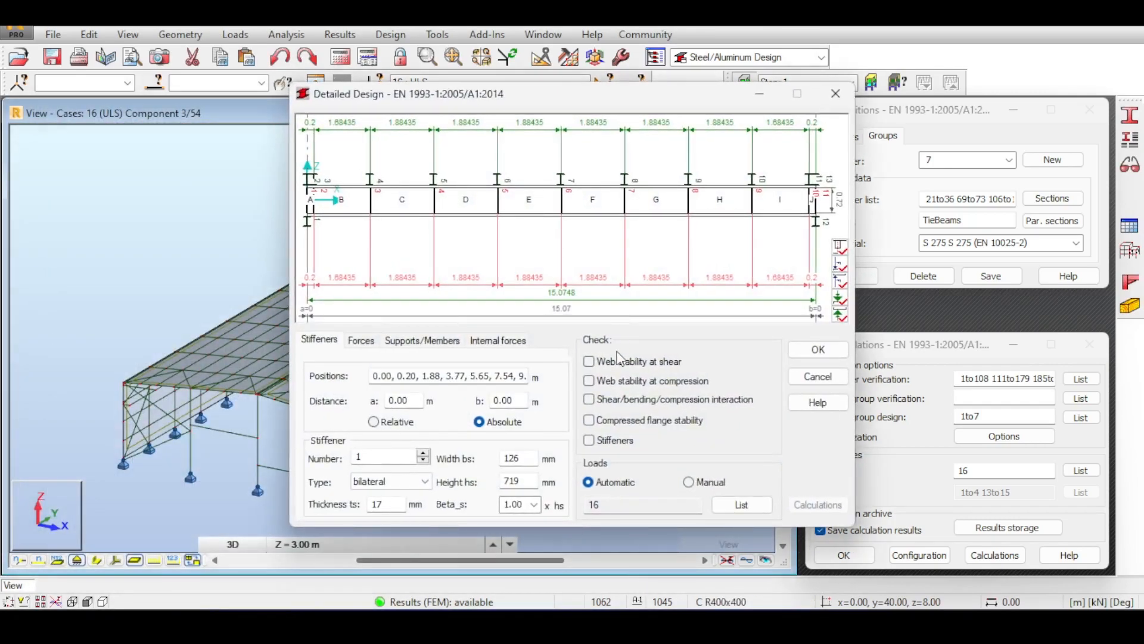
left_click_drag(372, 376, 554, 379)
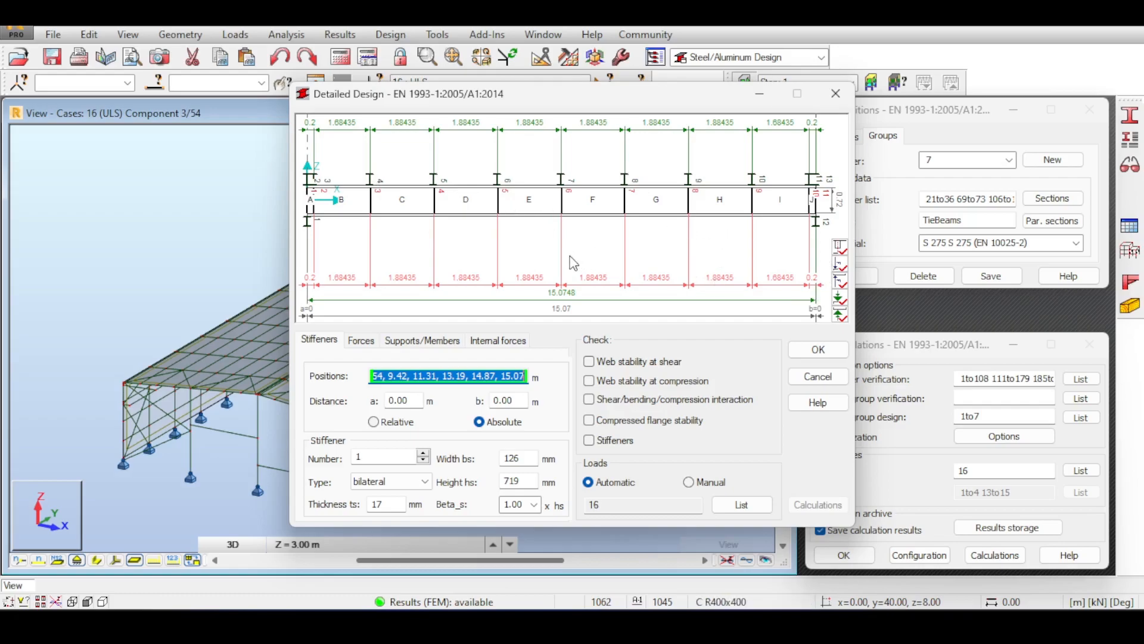
left_click_drag(577, 91, 747, 163)
left_click(1008, 168)
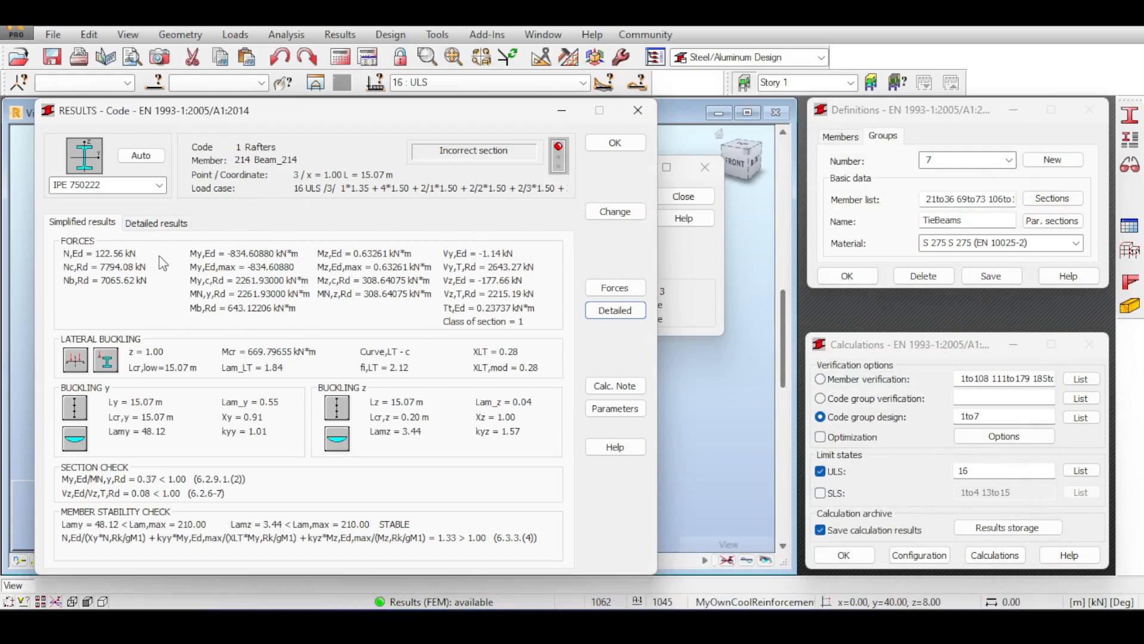
Rerun detailed design with web, flange and stiffener checks, reviewing the 17 mm stiffener report.
left_click(615, 310)
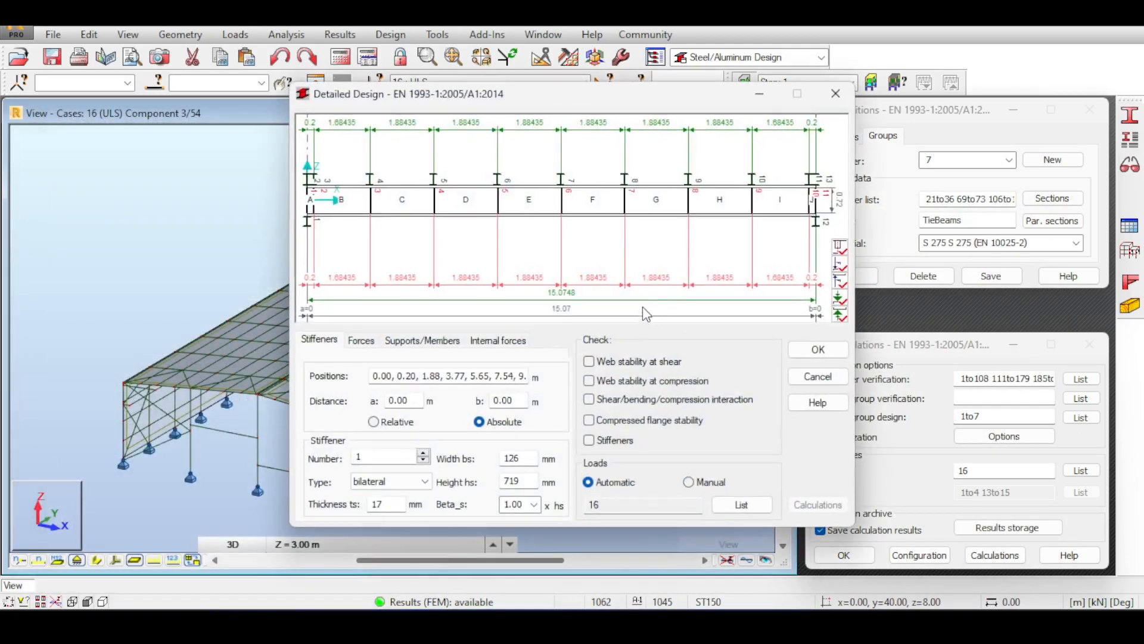
left_click_drag(564, 92, 518, 108)
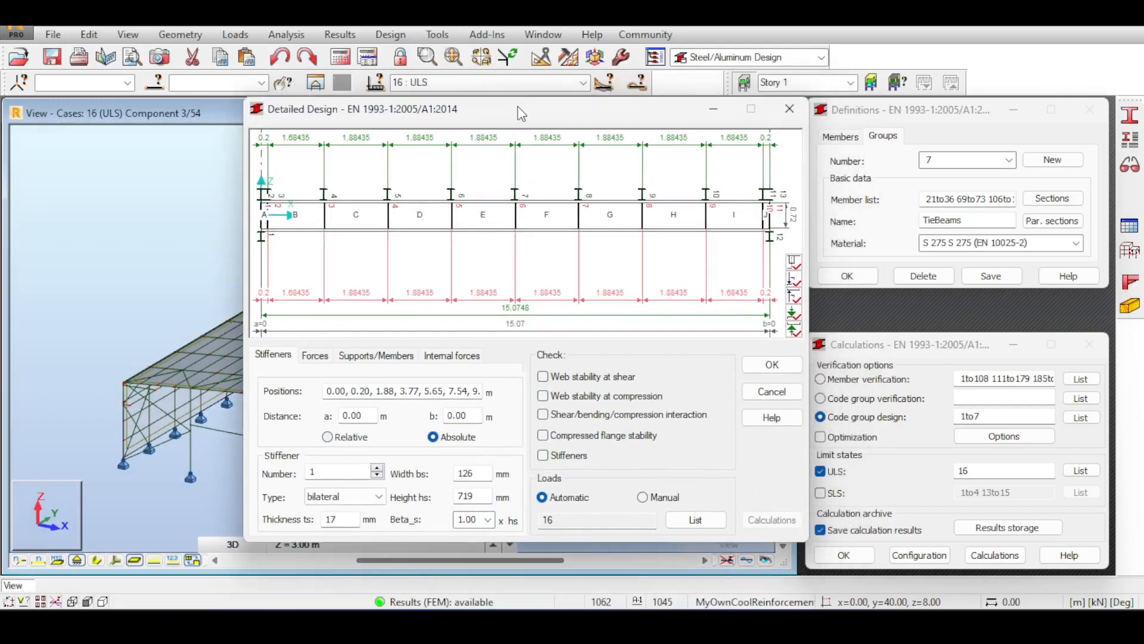
left_click(552, 377)
left_click(552, 396)
left_click(552, 414)
left_click(552, 435)
left_click(571, 456)
left_click(772, 520)
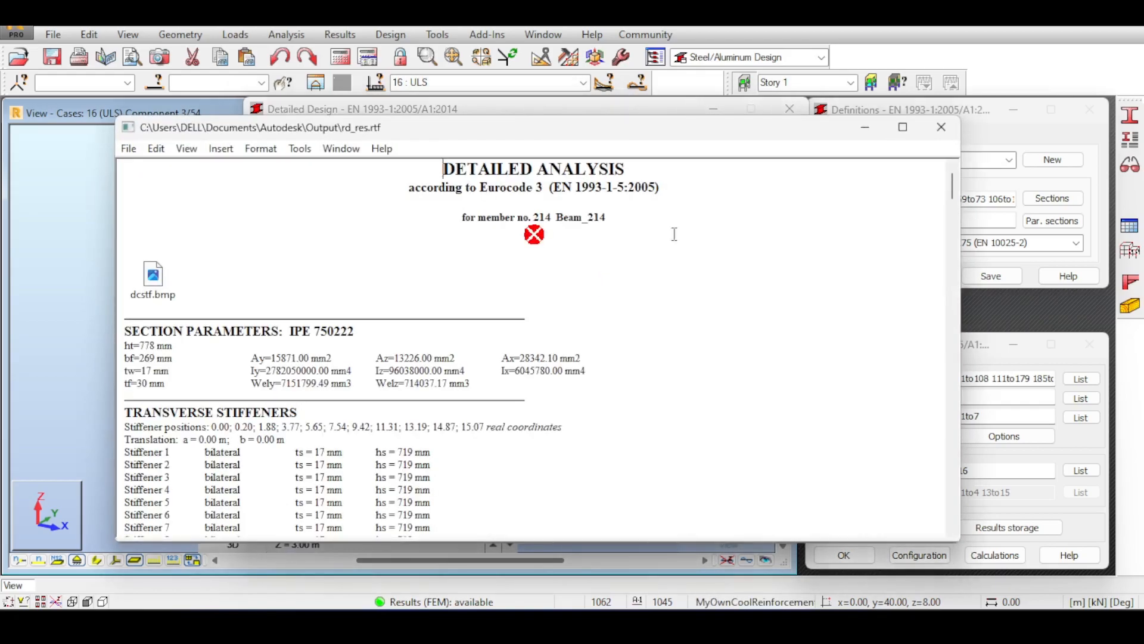
left_click(939, 129)
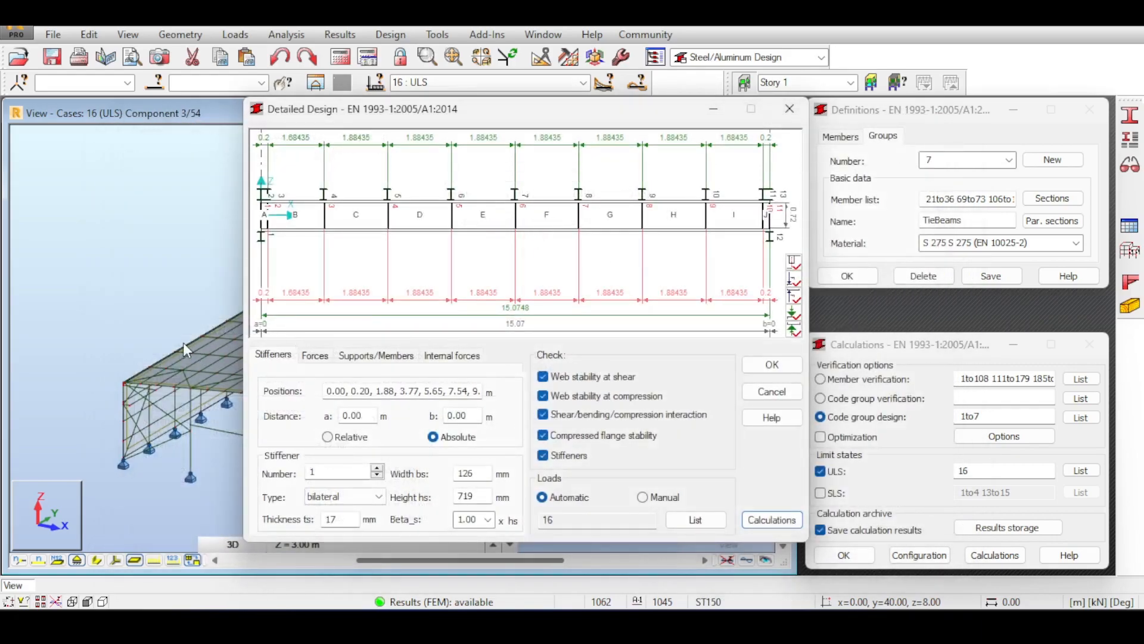
left_click(797, 111)
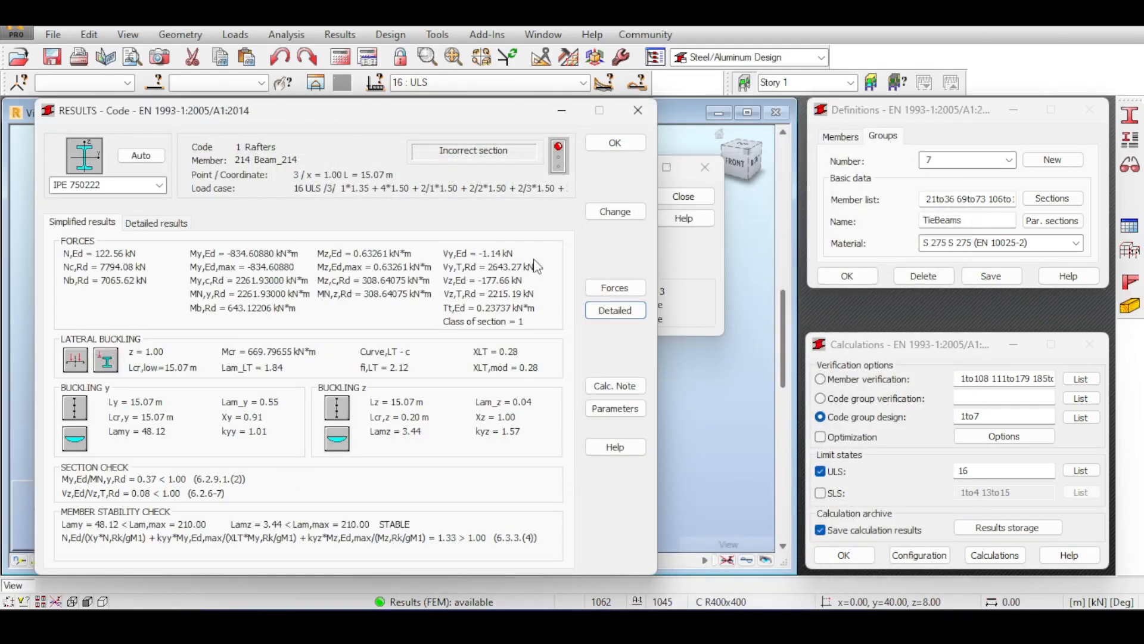
Close the code results and group design messages without archiving the calculation results.
left_click(632, 140)
left_click(684, 196)
left_click(308, 304)
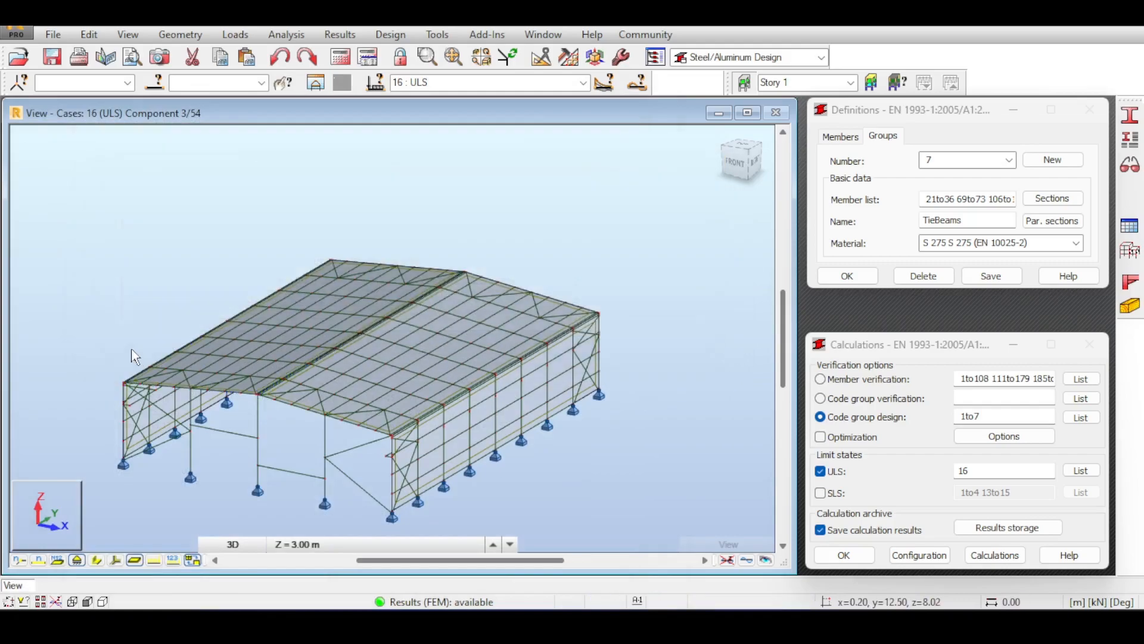
scroll(132, 349, "up", 3)
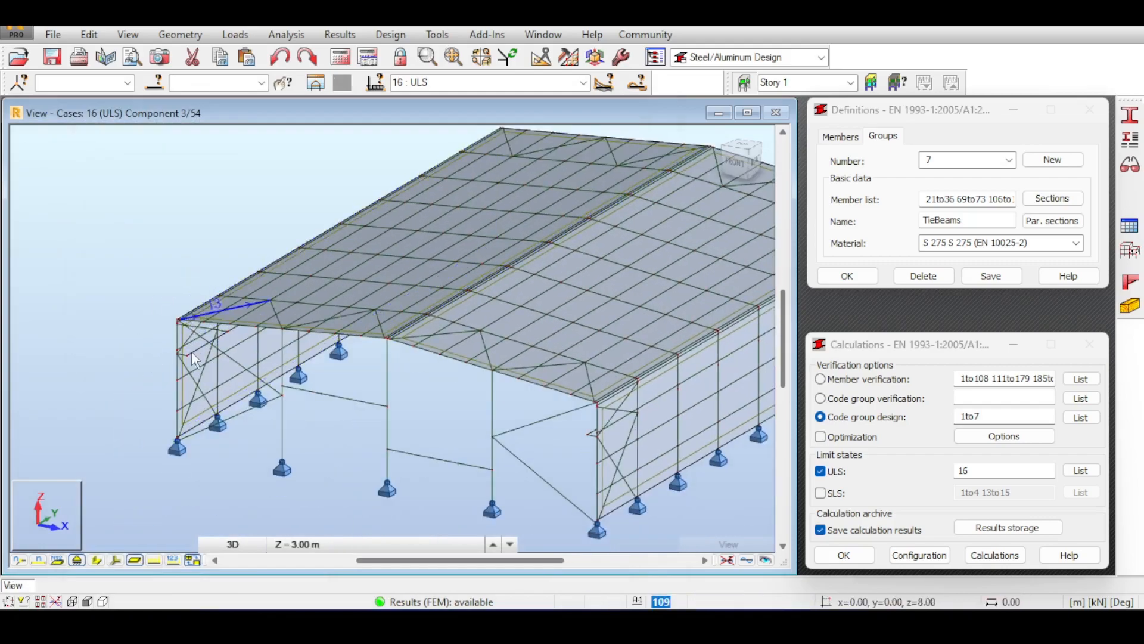
scroll(158, 279, "down", 3)
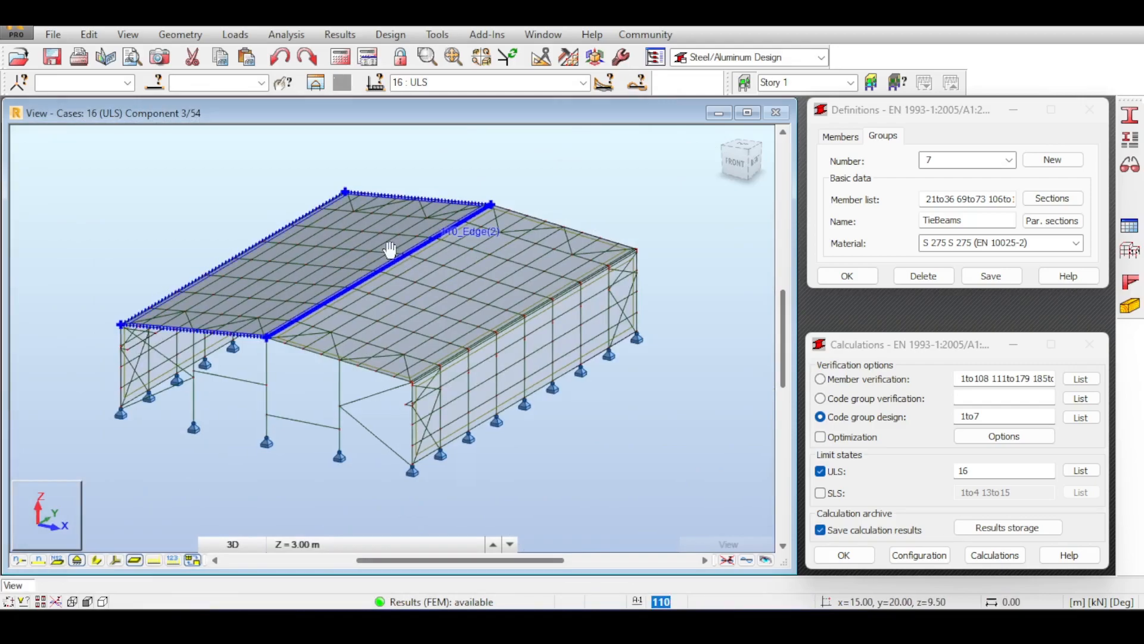
scroll(642, 167, "down", 2)
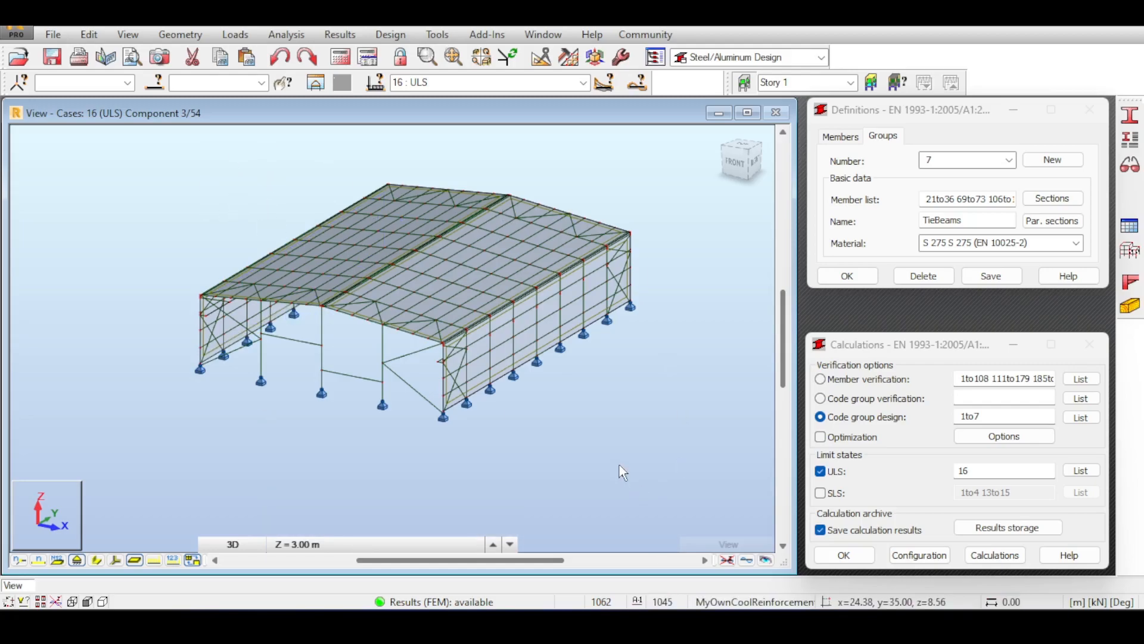
Switch the workspace to the Geometry layout and zoom toward a building corner.
middle_click_drag(414, 127, 444, 150)
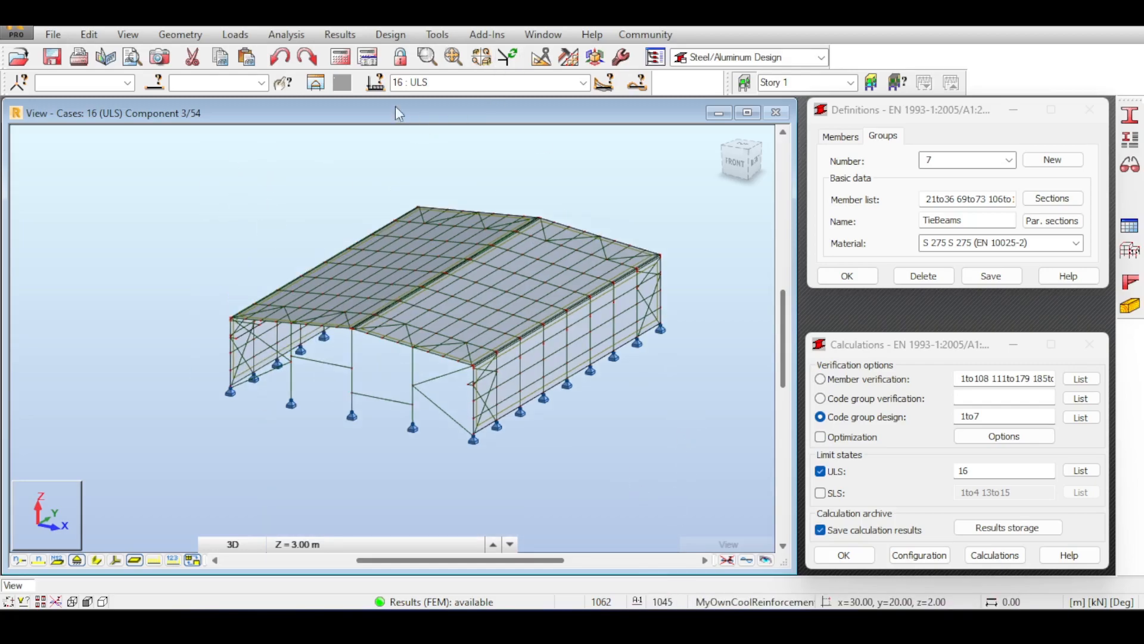
left_click(745, 58)
left_click(723, 86)
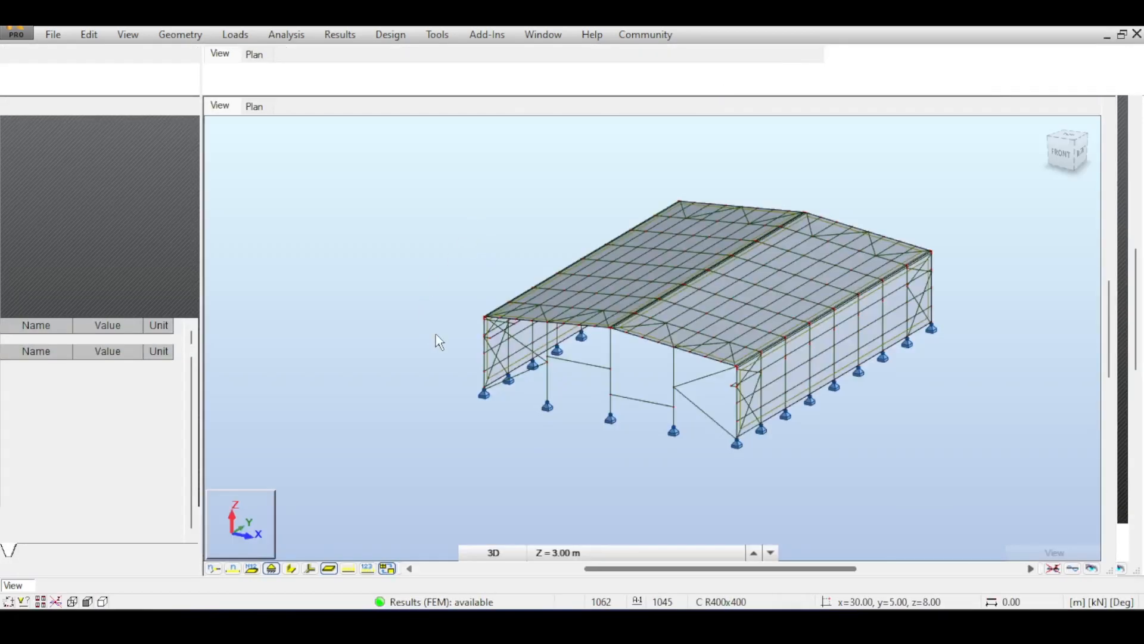
scroll(437, 334, "up", 5)
scroll(436, 333, "up", 3)
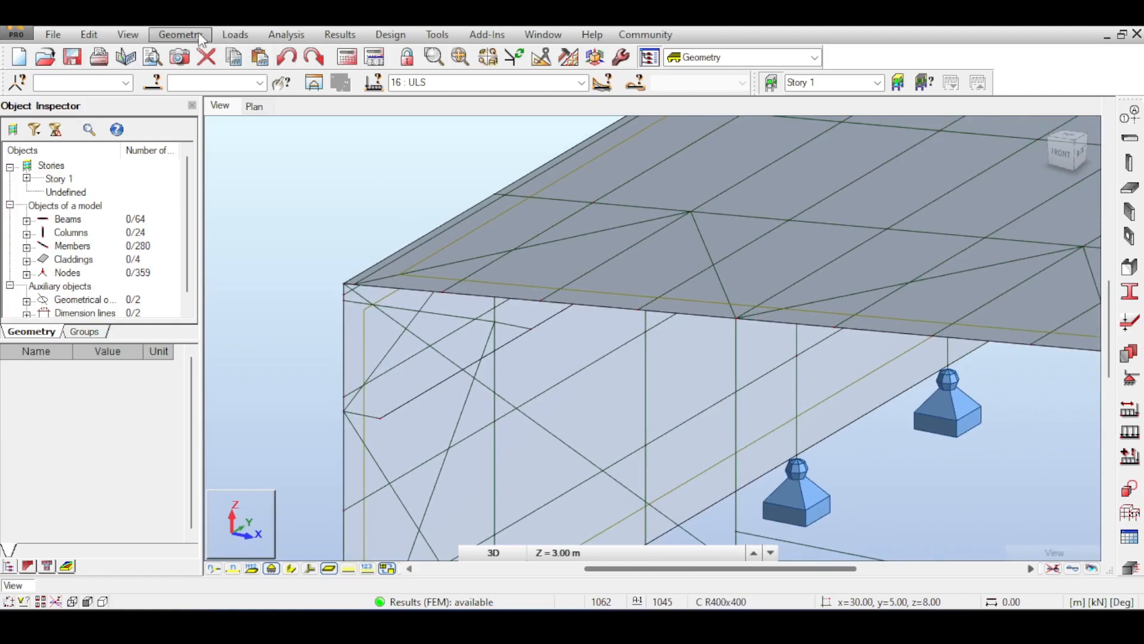
Define a new section-type bracket named My Haunch.
left_click(179, 34)
mouse_move(250, 398)
left_click(393, 470)
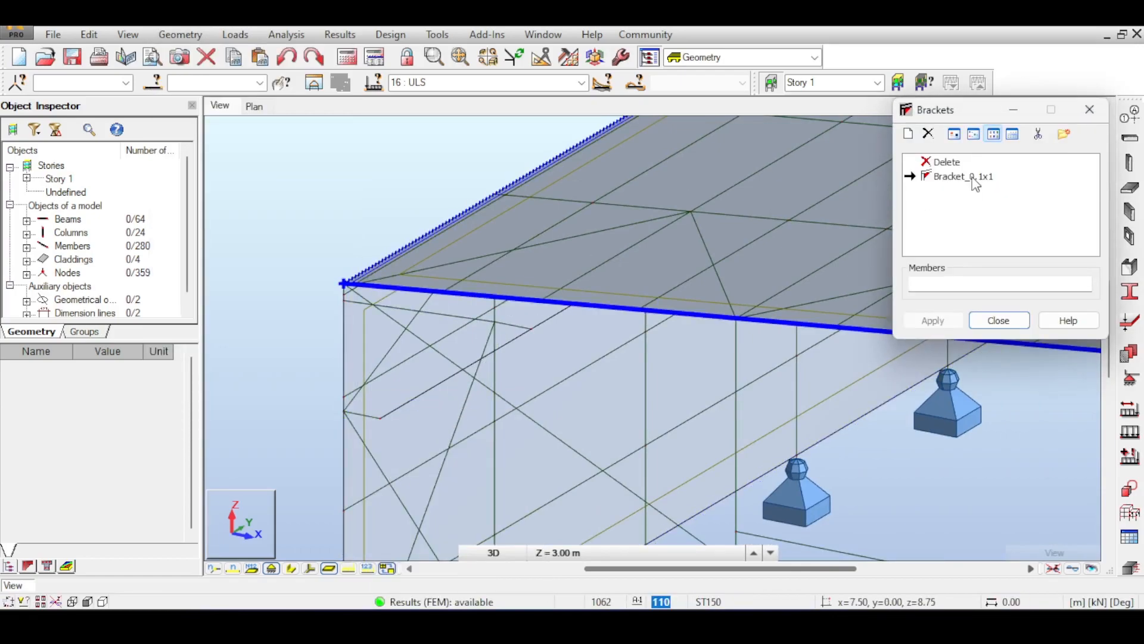
left_click(908, 135)
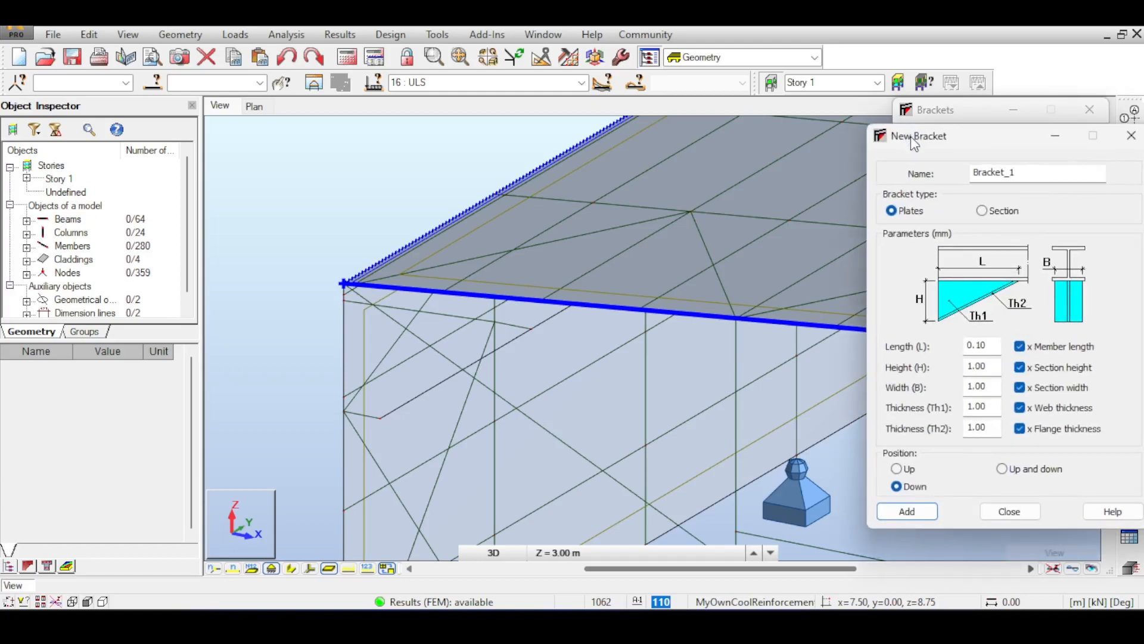
left_click(1002, 173)
double_click(994, 173)
type("My Haunch")
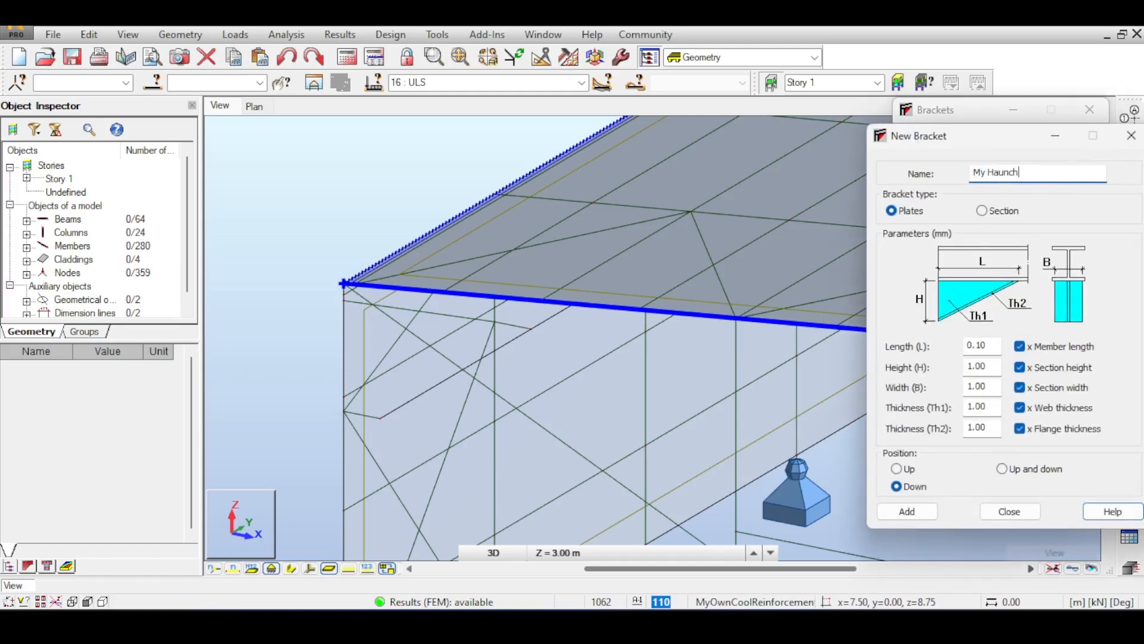
left_click(988, 210)
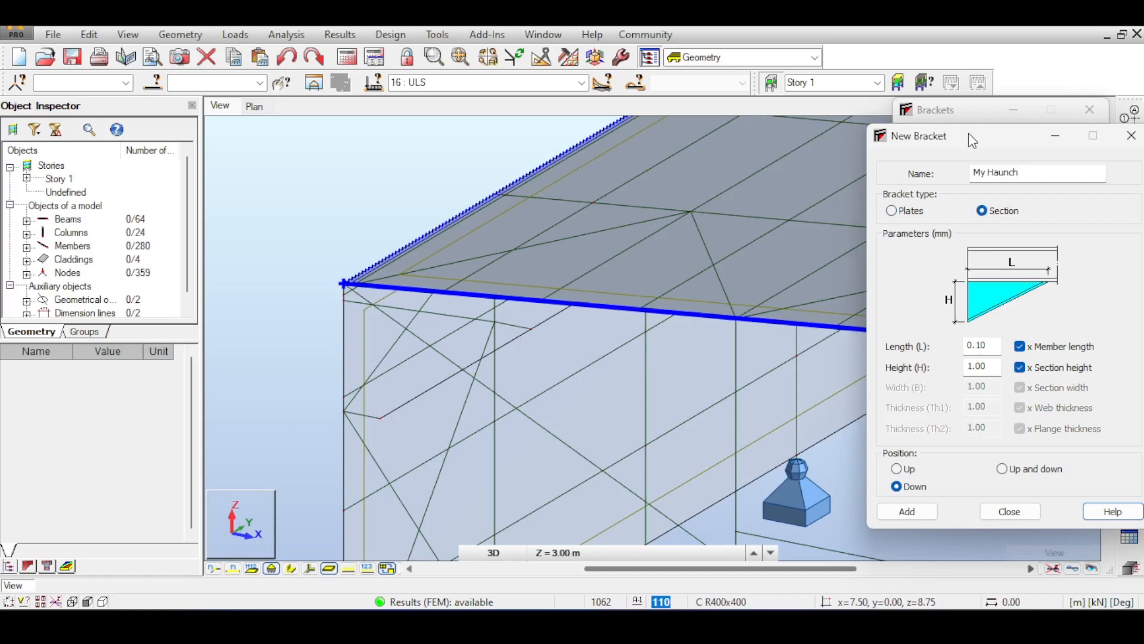
left_click_drag(972, 140, 874, 148)
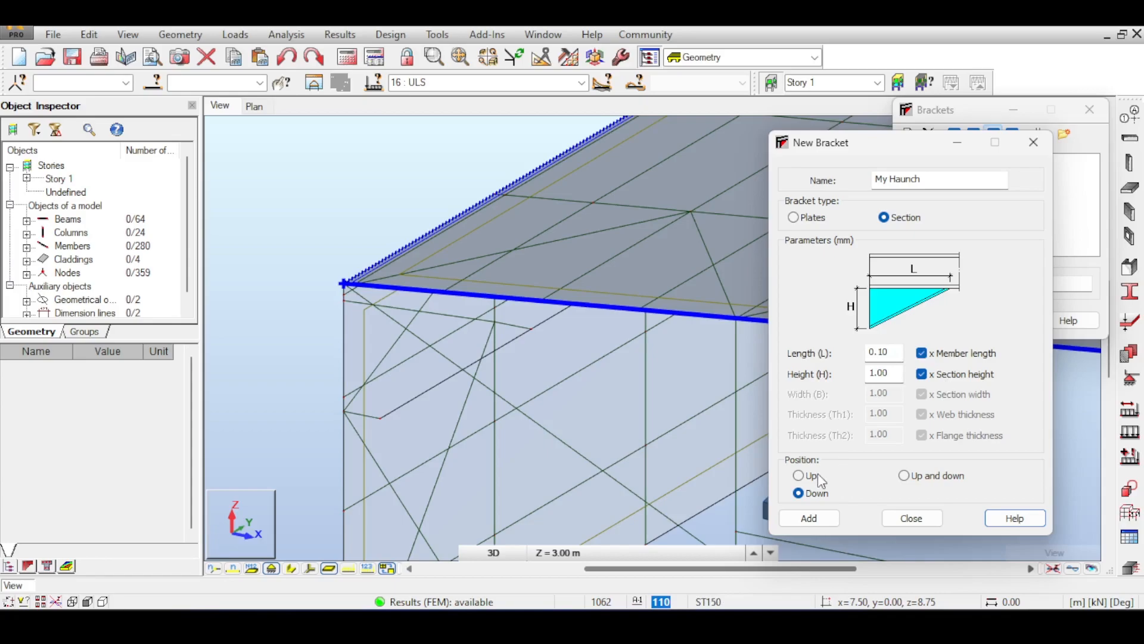
left_click(809, 517)
left_click(911, 518)
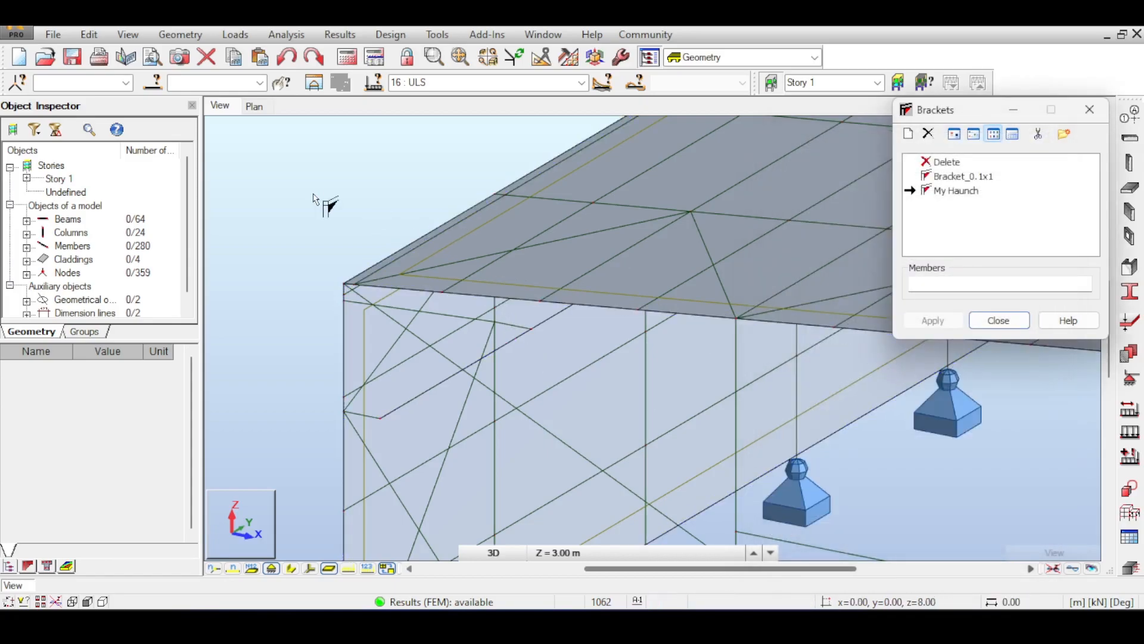
Attach My Haunch to the corner roof beam and bring the left eave into view.
scroll(369, 283, "up", 2)
left_click(441, 300)
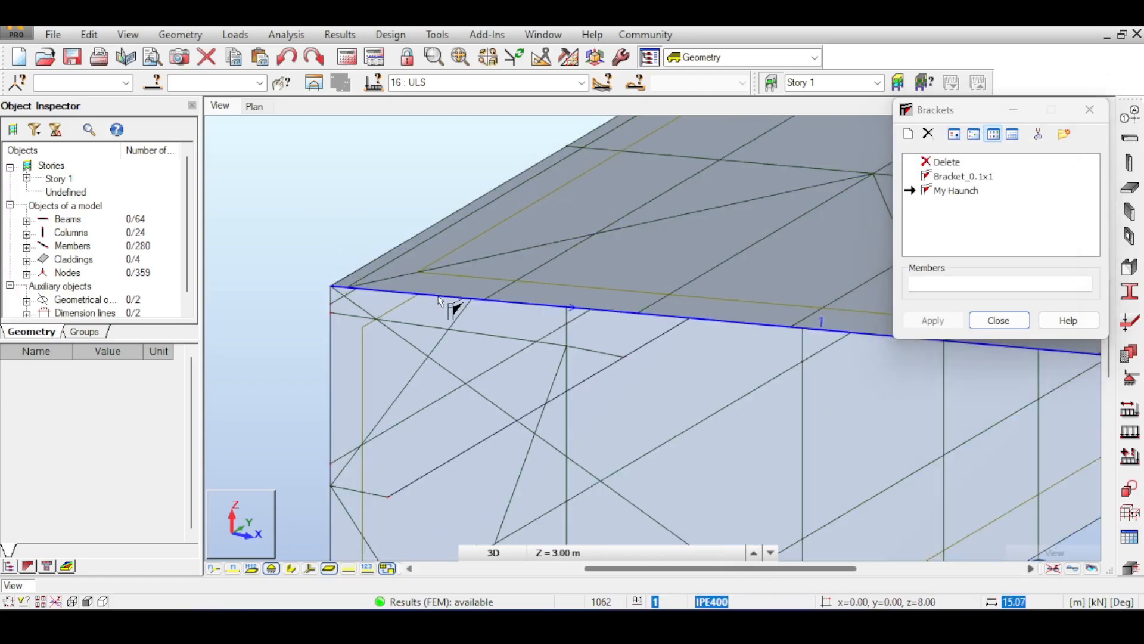
scroll(339, 295, "up", 6)
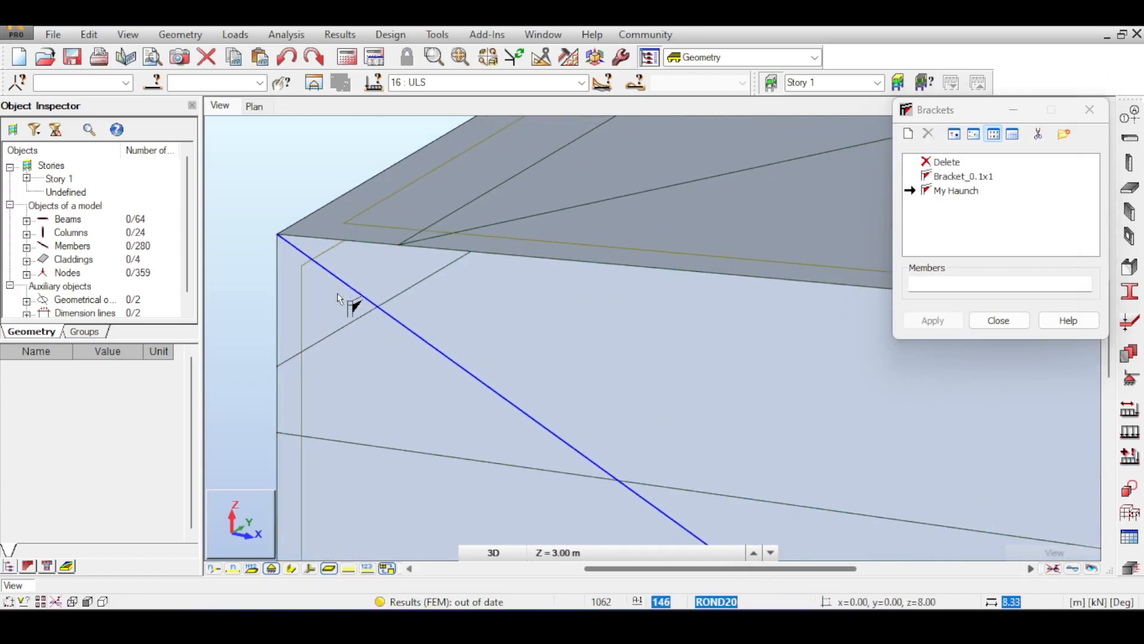
scroll(391, 240, "down", 5)
scroll(489, 264, "down", 1)
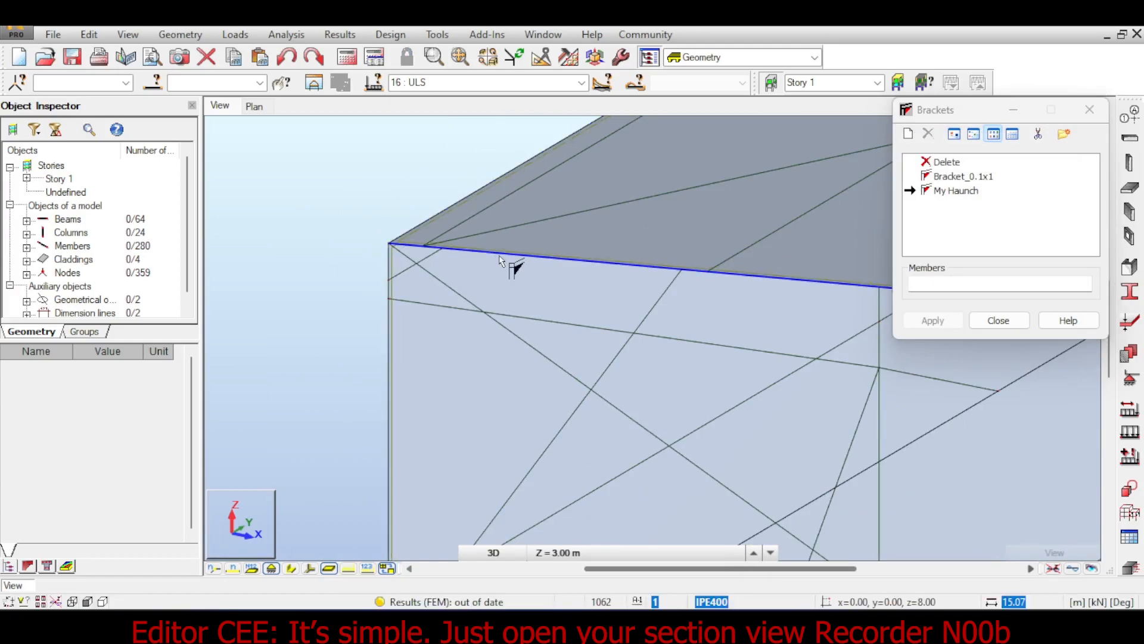
right_click(293, 215)
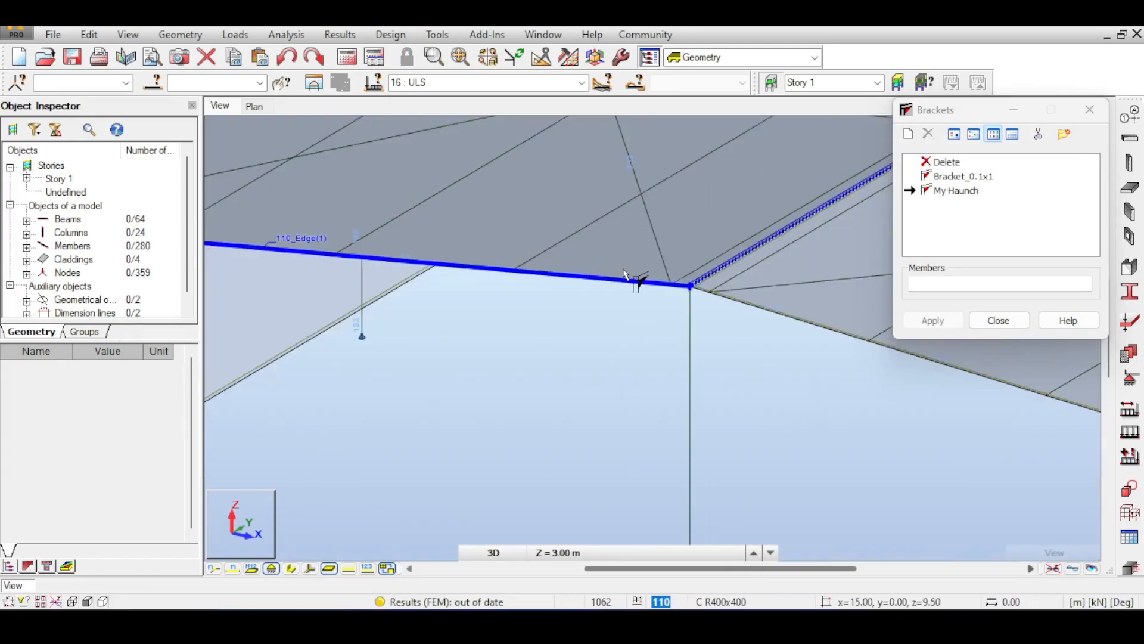
scroll(620, 274, "down", 4)
middle_click_drag(346, 275, 686, 335)
middle_click_drag(272, 285, 437, 314)
scroll(438, 314, "up", 1)
Stop applying brackets and close the Brackets dialog.
scroll(481, 310, "up", 2)
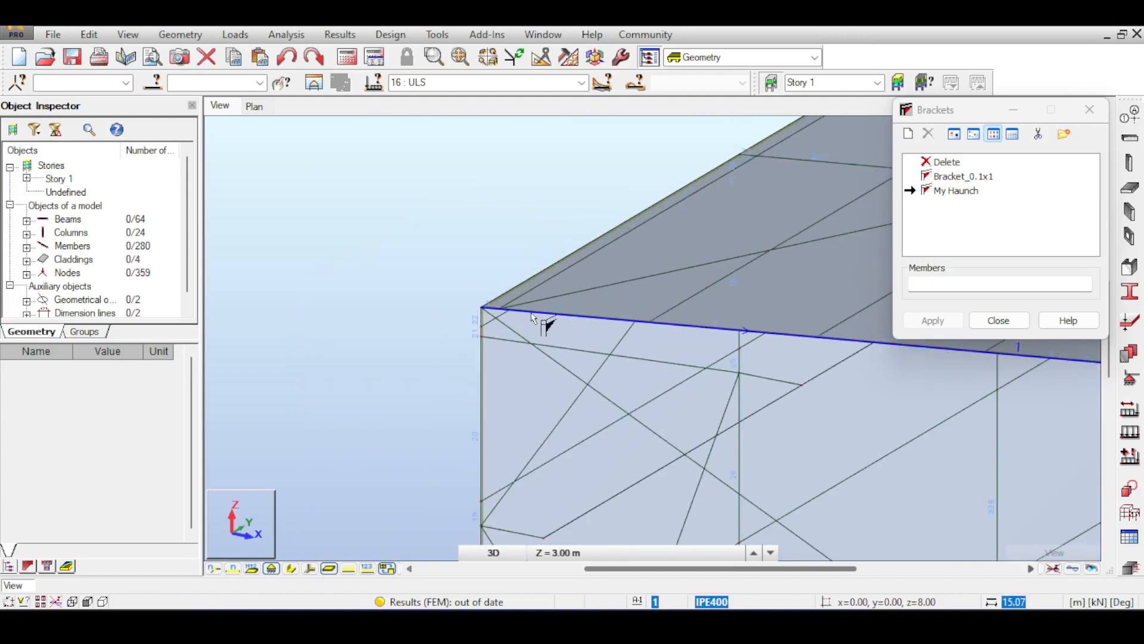
scroll(518, 317, "up", 2)
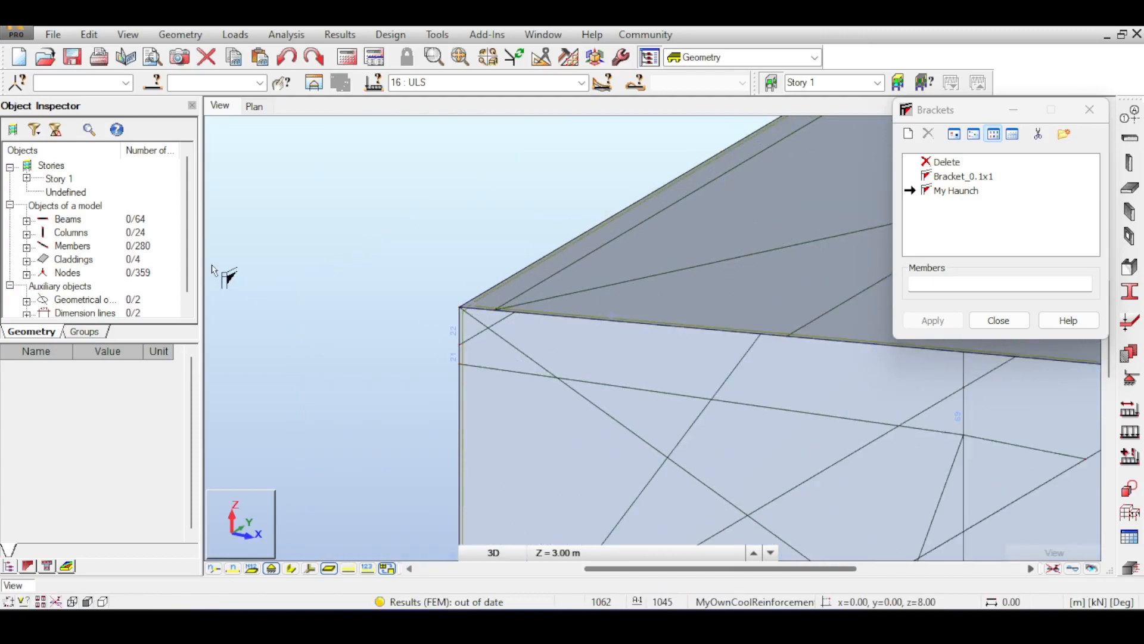
right_click(304, 167)
left_click(382, 173)
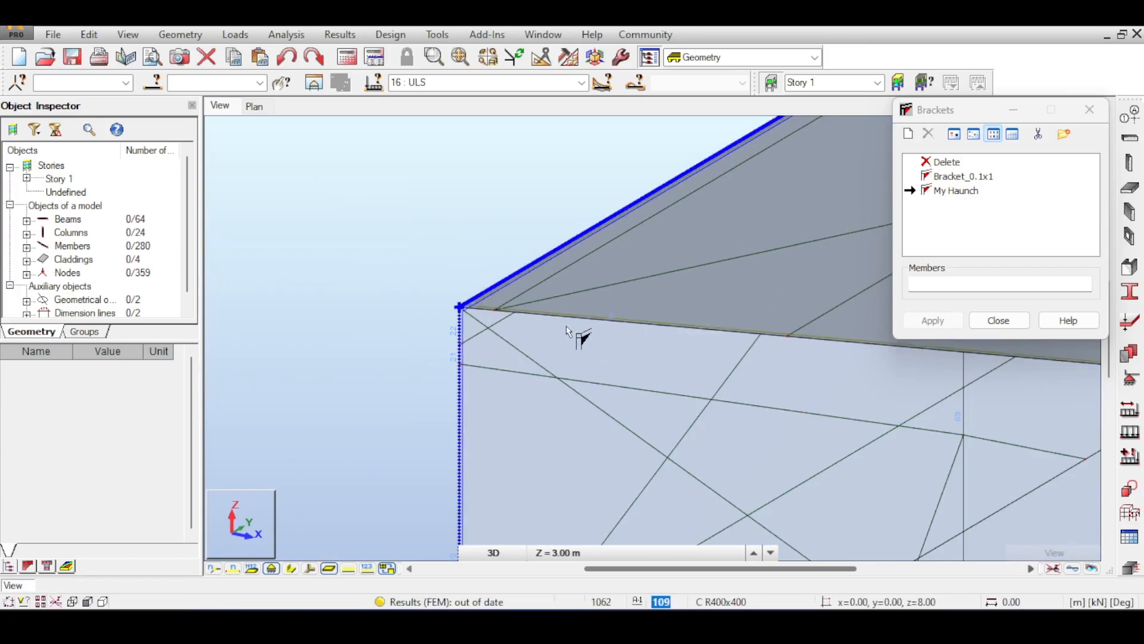
left_click(1009, 314)
Select eave beam Beam_1 and confirm its Bracket property shows My Haunch.
left_click(694, 328)
left_click(680, 328)
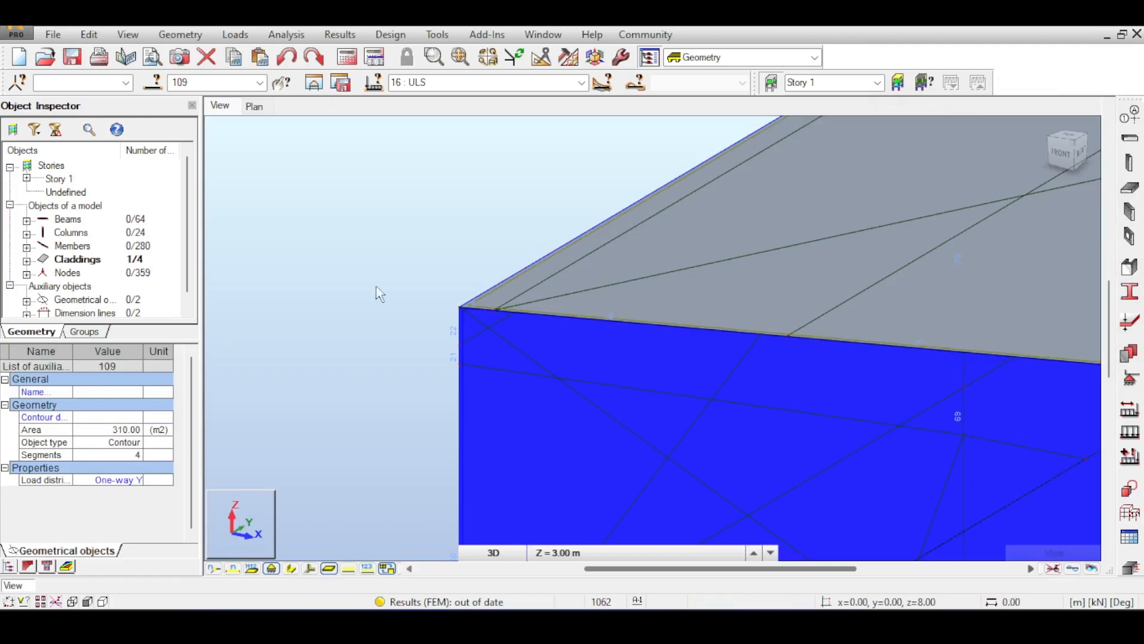
left_click(646, 324)
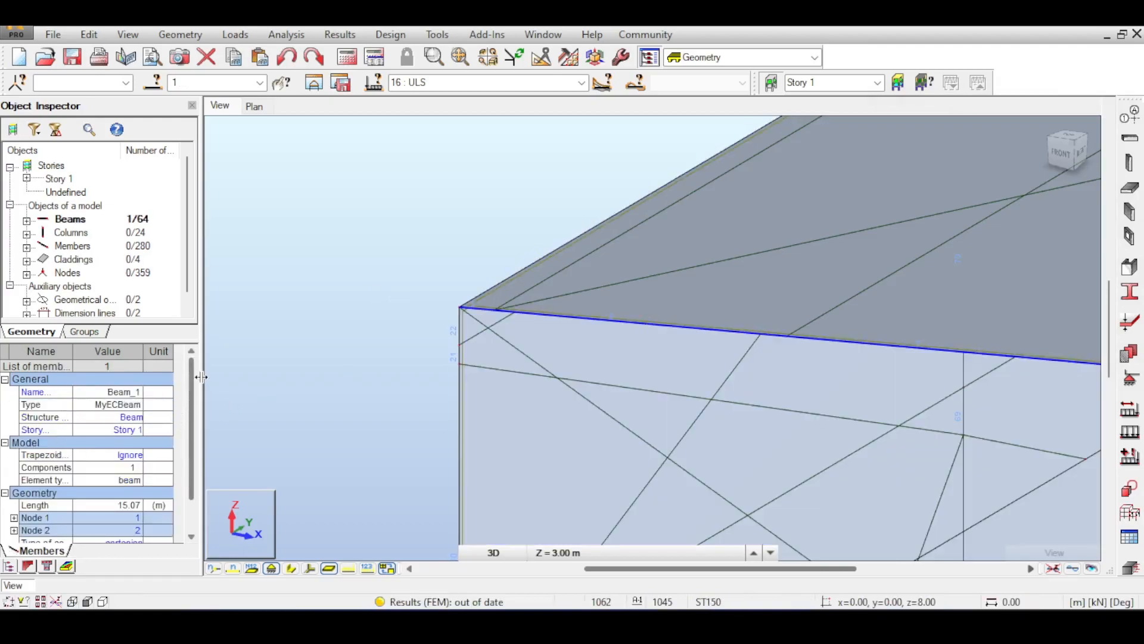
left_click_drag(193, 373, 192, 411)
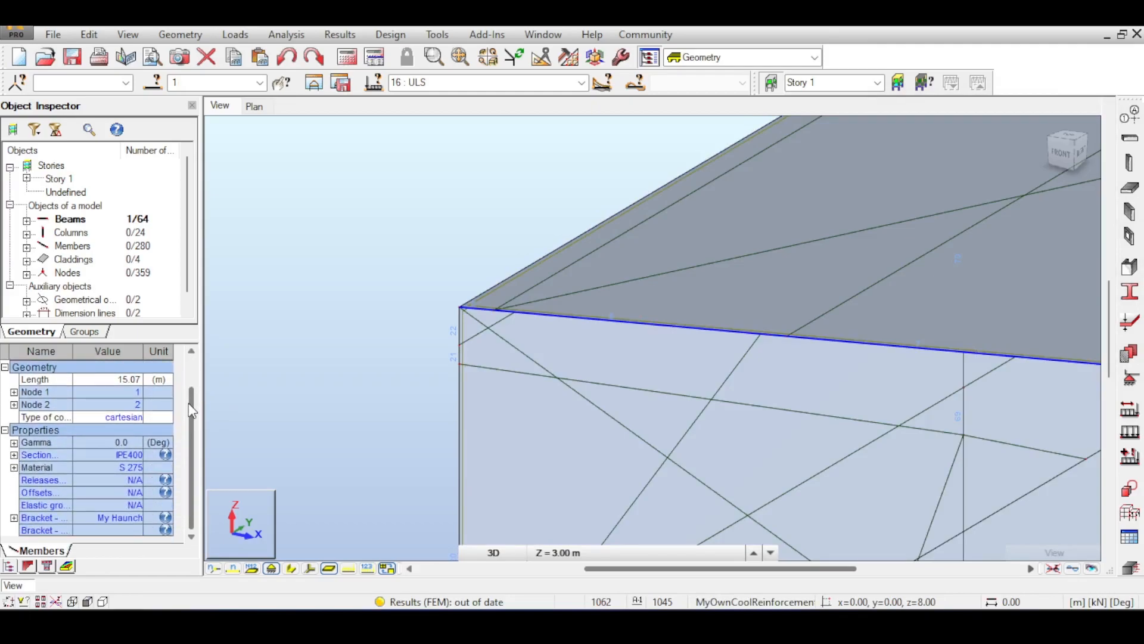
left_click(109, 531)
scroll(351, 343, "down", 8)
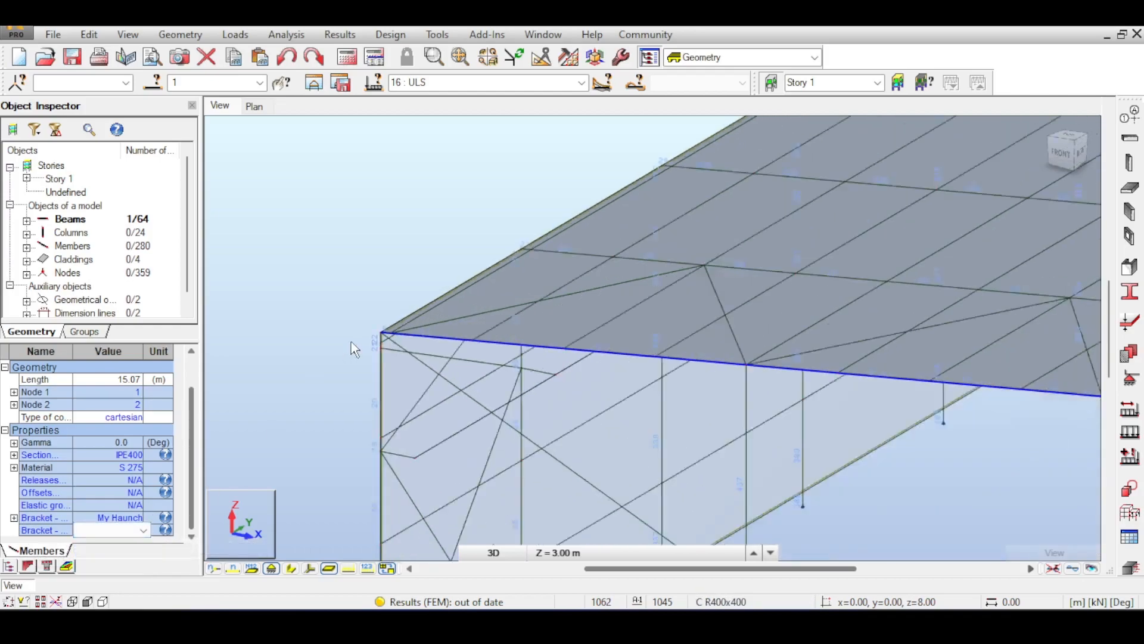
Select all members with the IPE400 section by attribute.
left_click(153, 82)
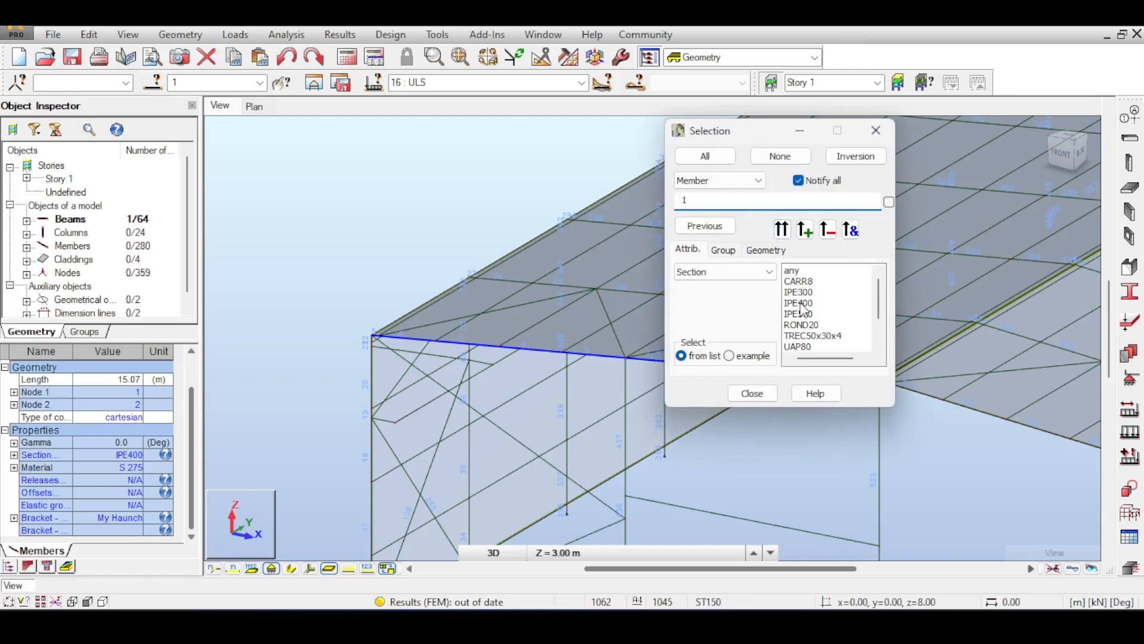
left_click(801, 304)
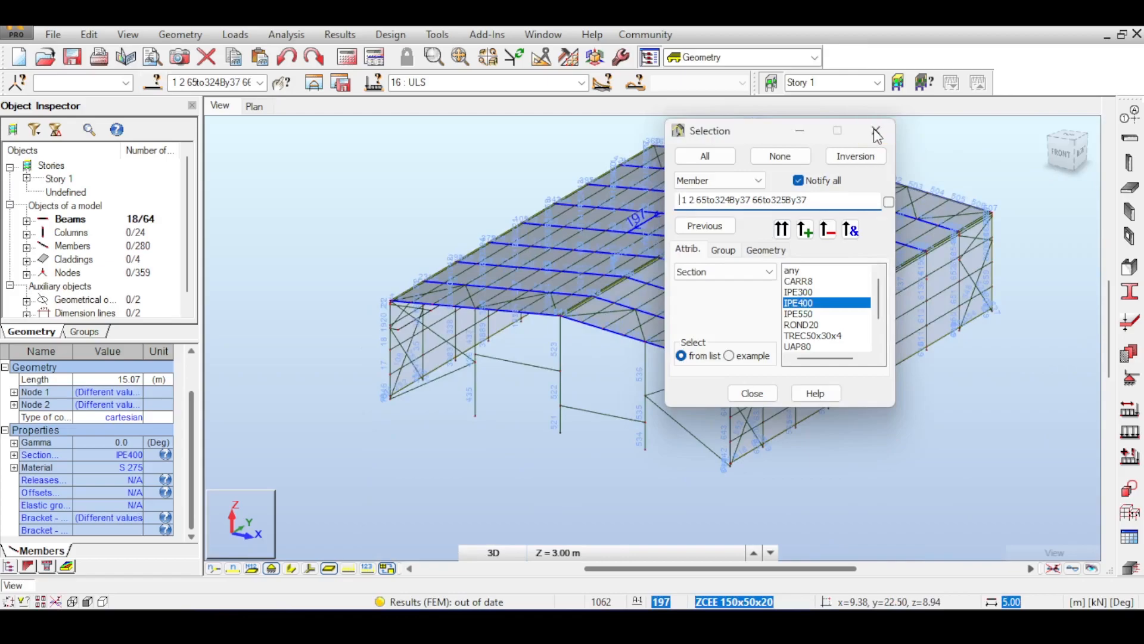
left_click(876, 131)
Set both Bracket properties of the IPE400 rafters to My Haunch, then deselect them.
left_click(107, 517)
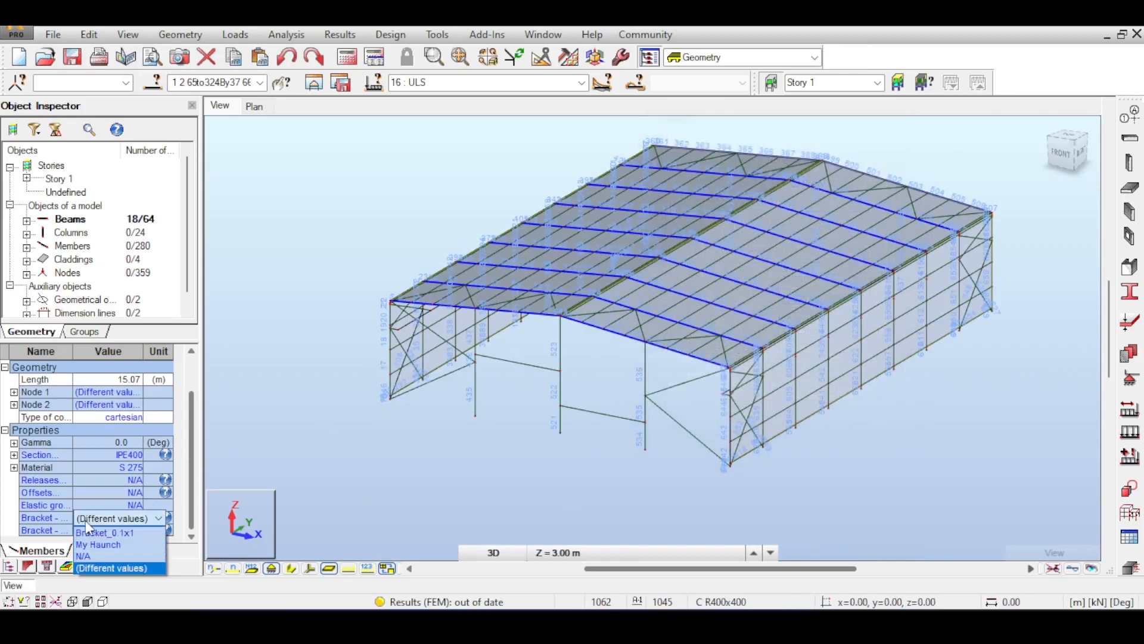
left_click(126, 543)
left_click(121, 531)
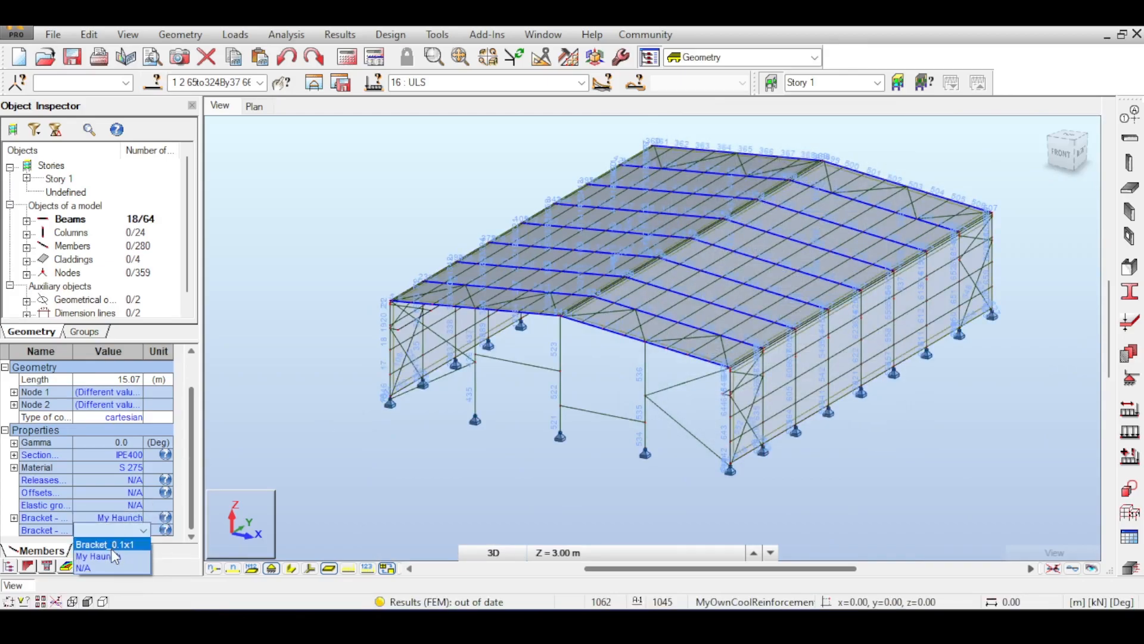
left_click(114, 556)
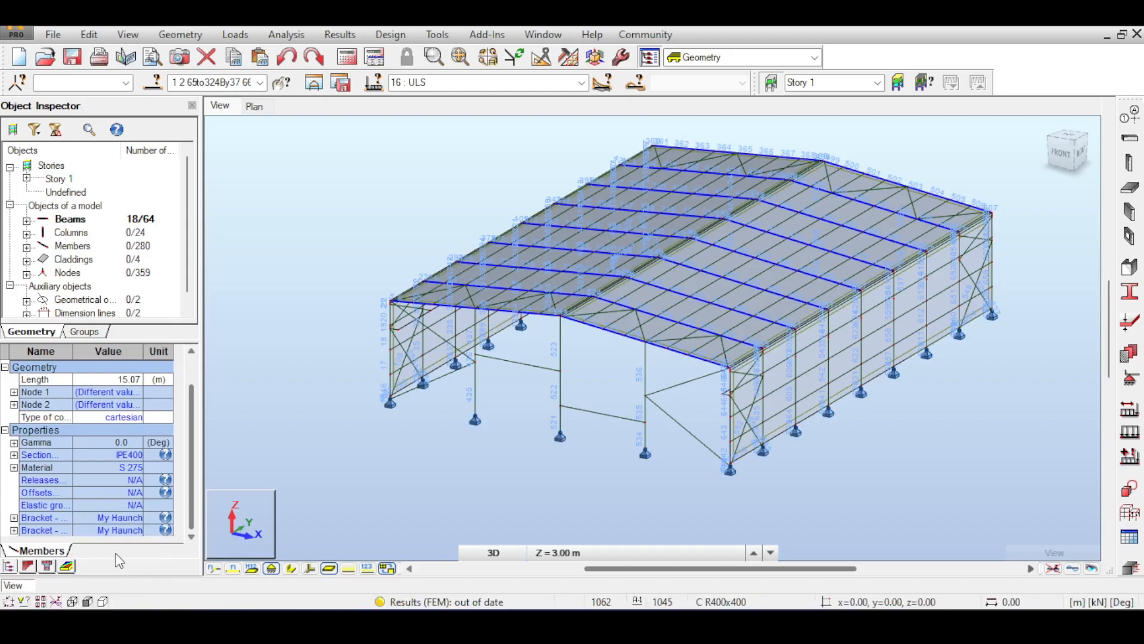
left_click(299, 264)
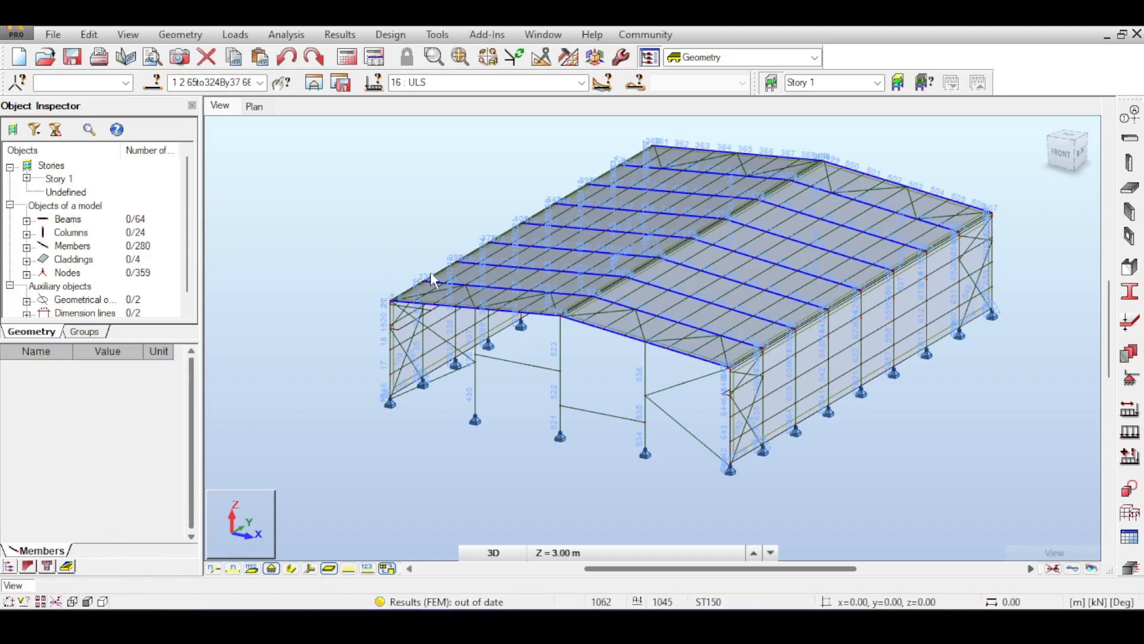
Rerun the structural analysis with the haunches, then switch to Steel/Aluminum Design.
left_click(350, 59)
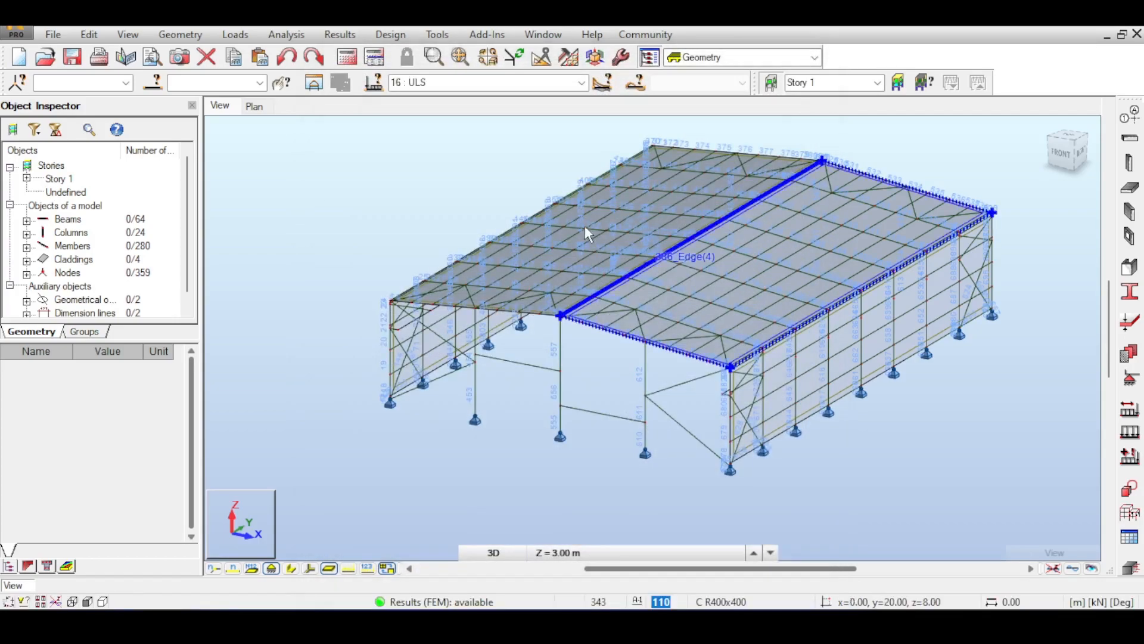
middle_click_drag(539, 157, 453, 146)
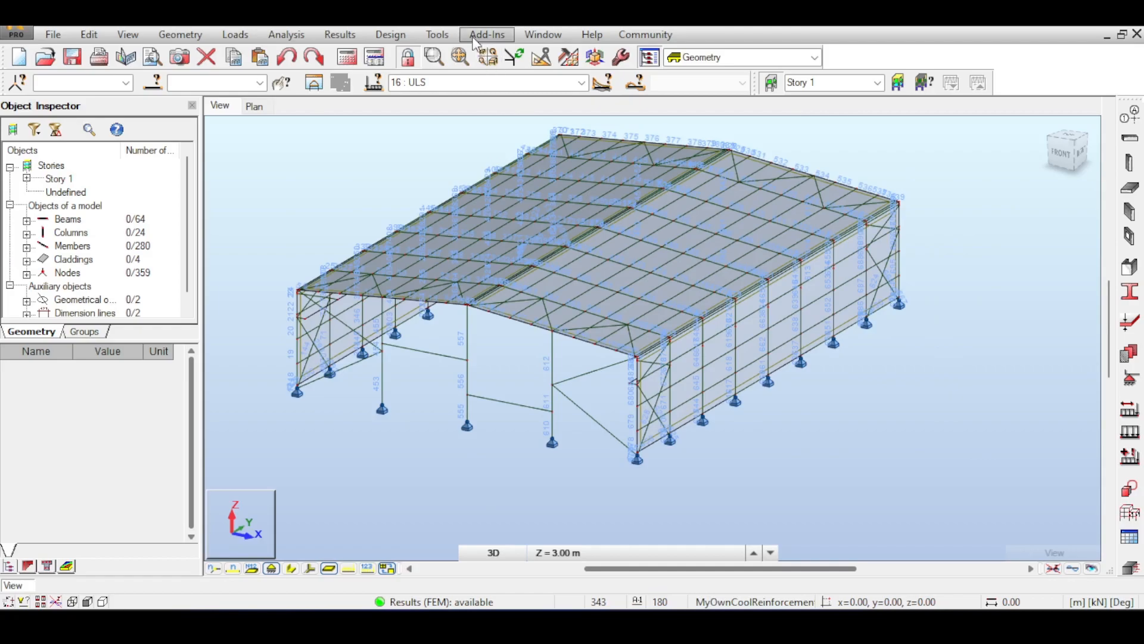
left_click(390, 35)
left_click(402, 52)
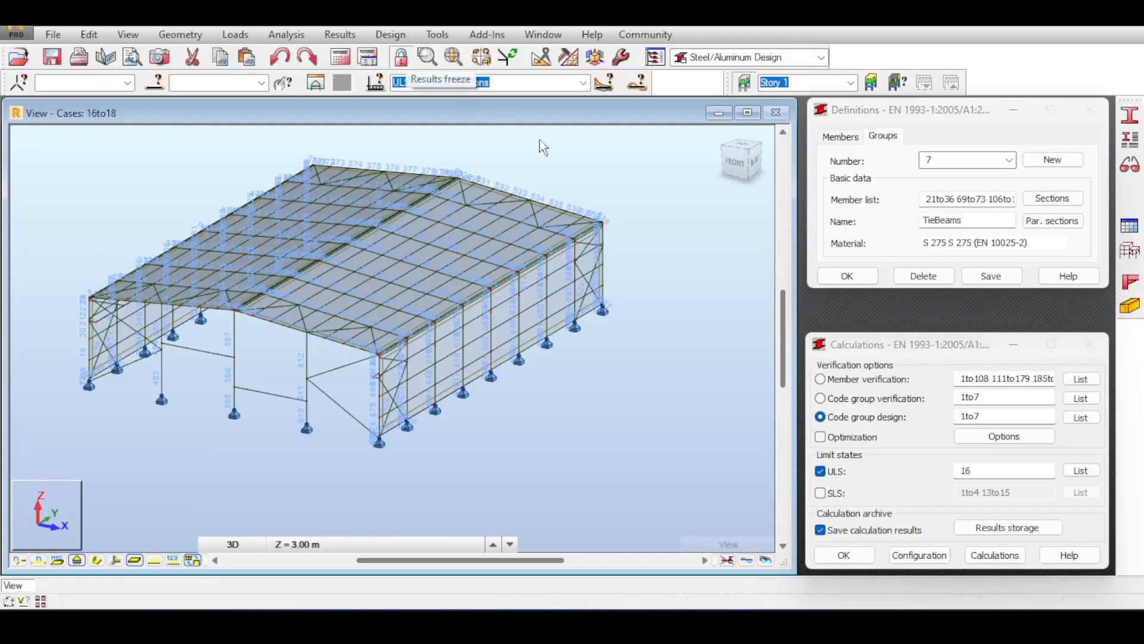
Run code group design for groups 1to7 and review the Results table's proposed sections.
left_click(1010, 559)
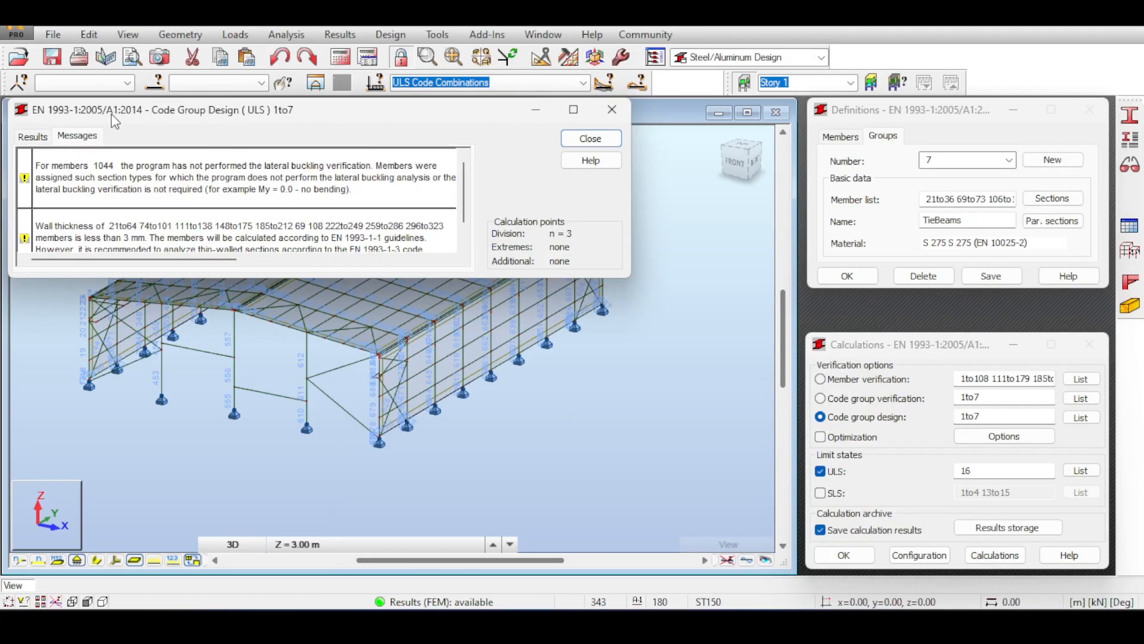
left_click(35, 137)
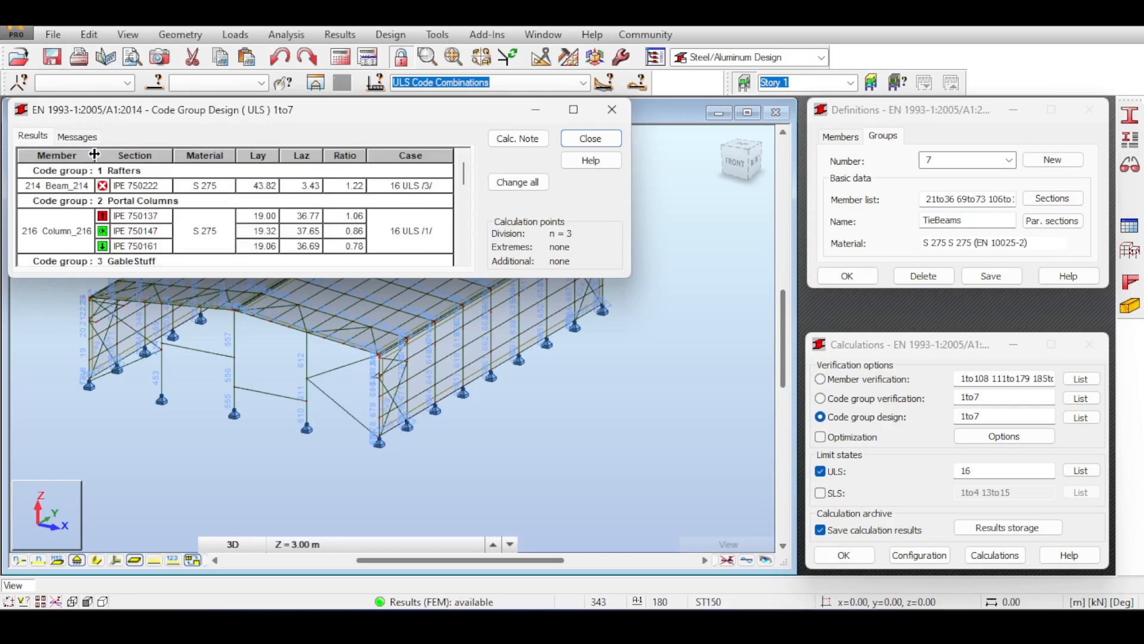
scroll(140, 206, "down", 5)
scroll(141, 207, "down", 1)
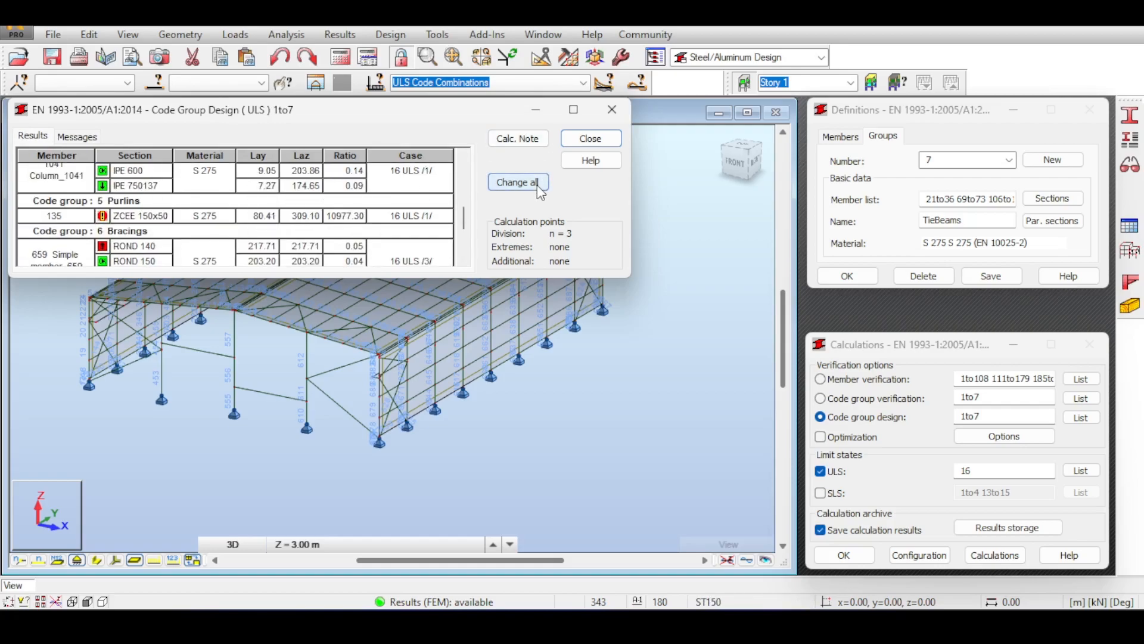
scroll(394, 202, "up", 2)
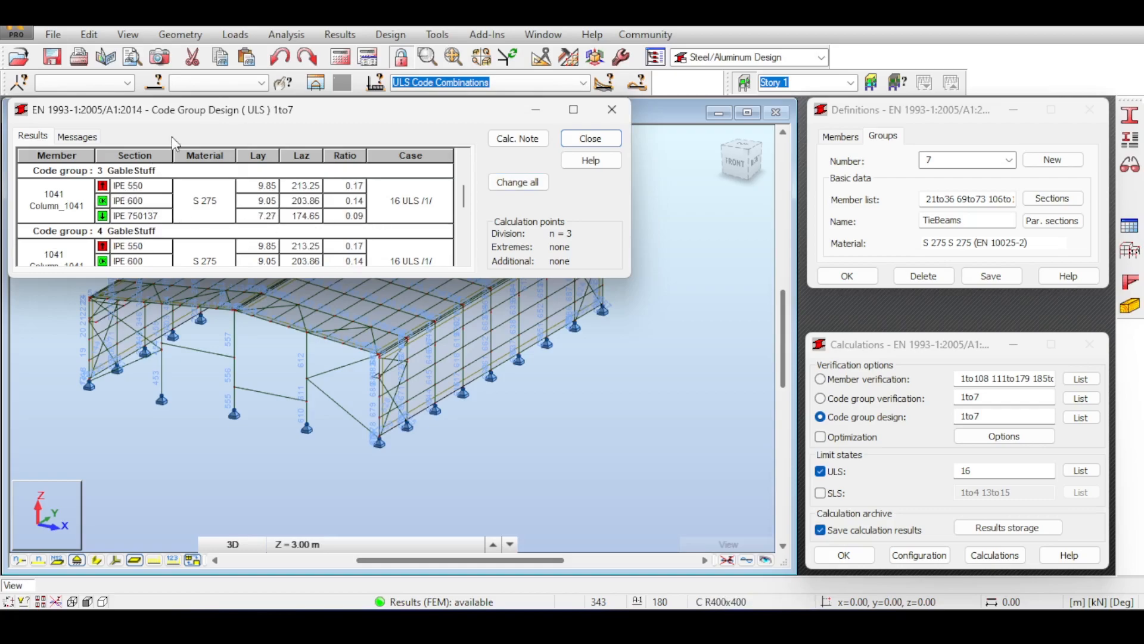
left_click_drag(261, 109, 321, 156)
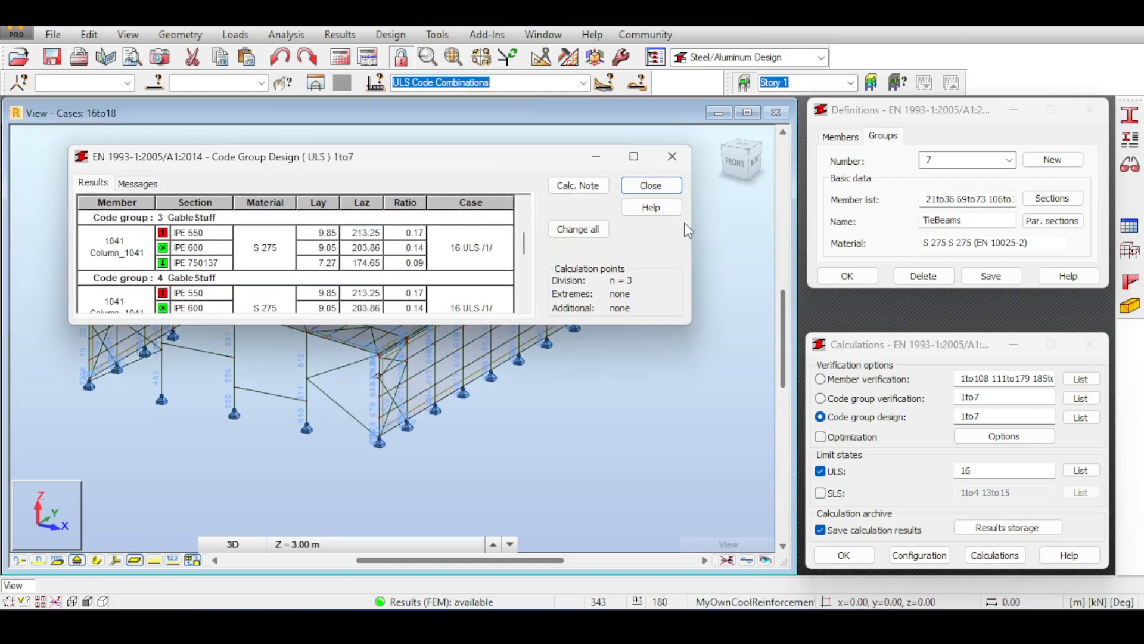
Apply all proposed sections to the structure and display members with true section shapes.
left_click(577, 229)
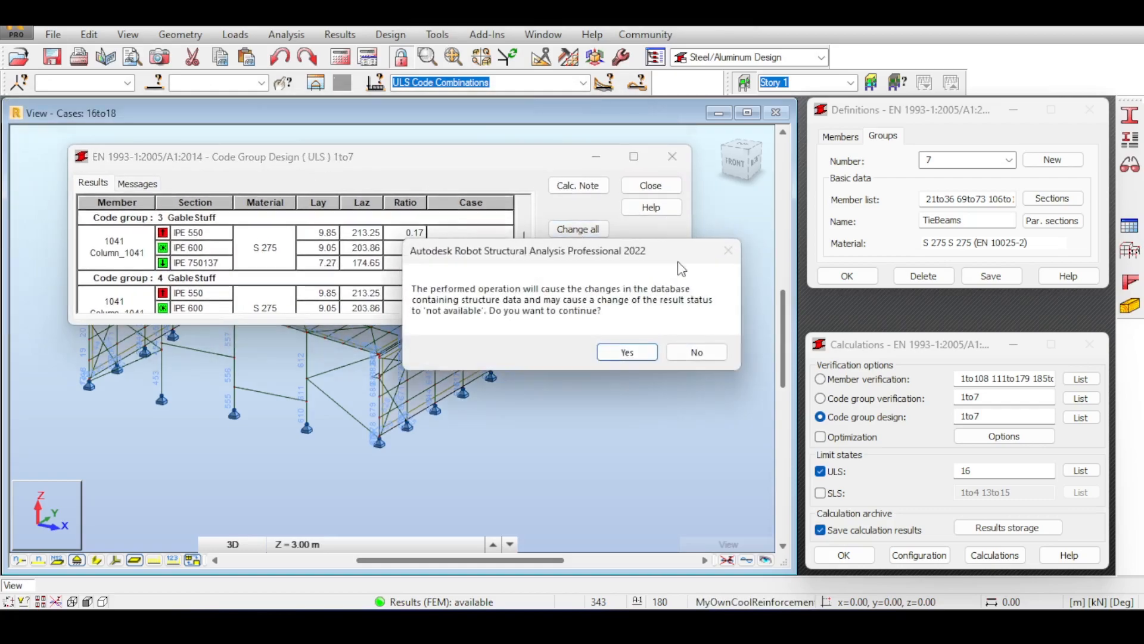
left_click(623, 350)
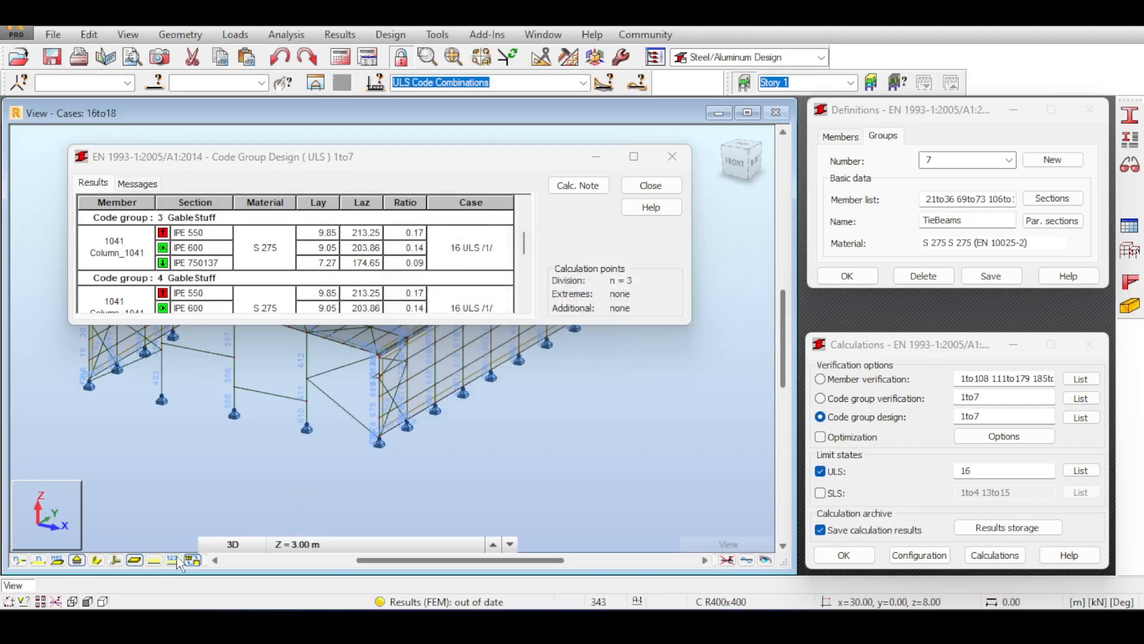
left_click(97, 562)
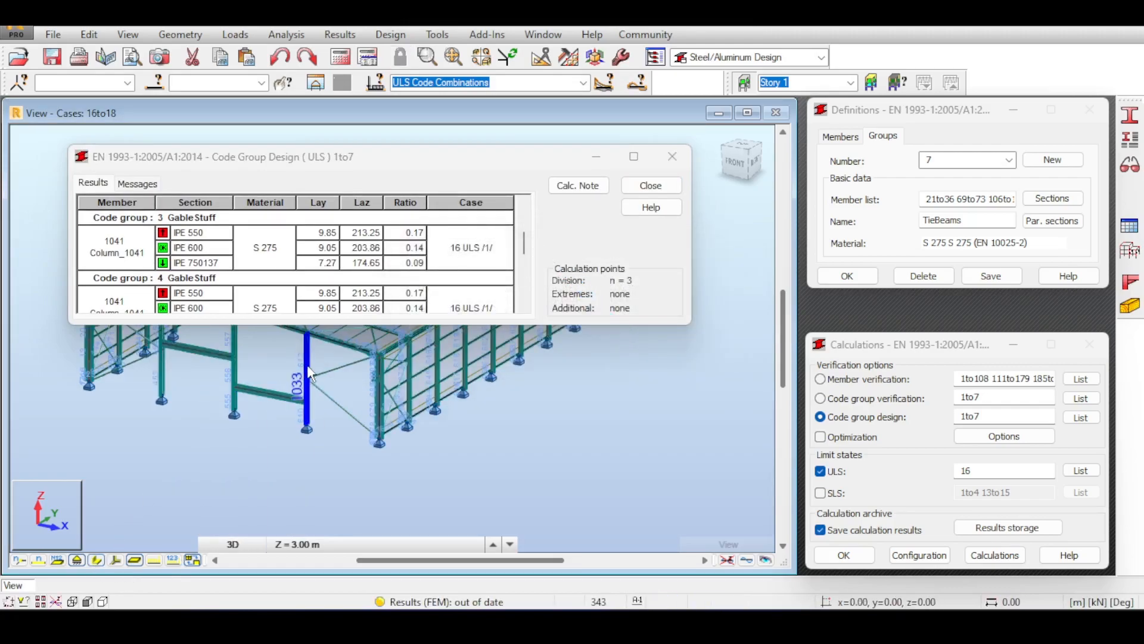
scroll(307, 368, "up", 5)
Close the code group results without archiving and rerun the analysis.
left_click(651, 186)
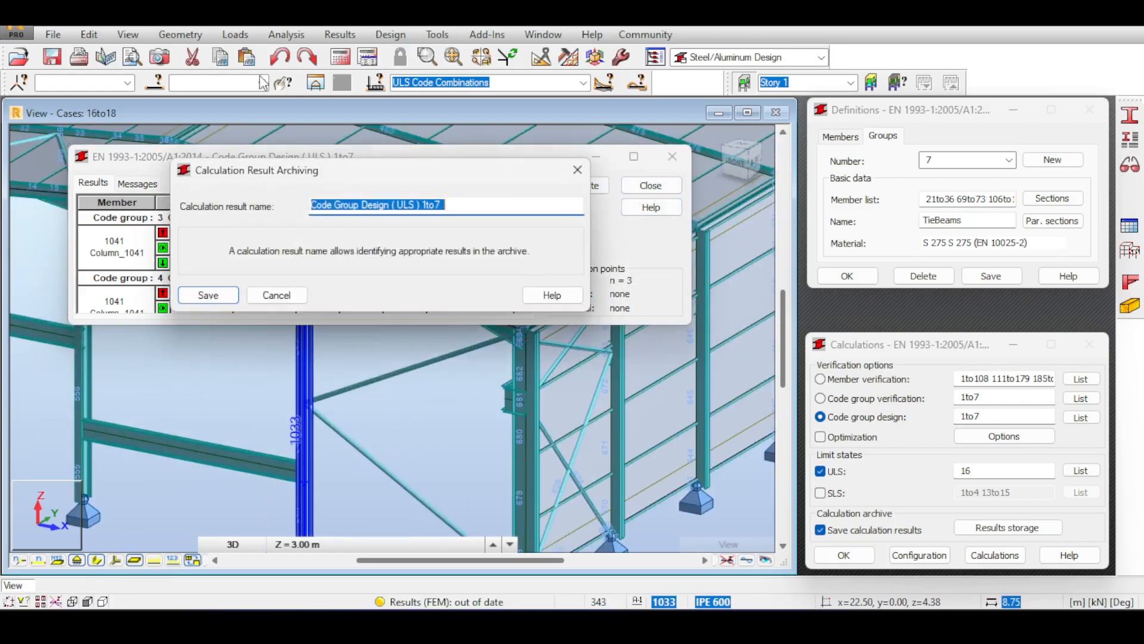
left_click(270, 295)
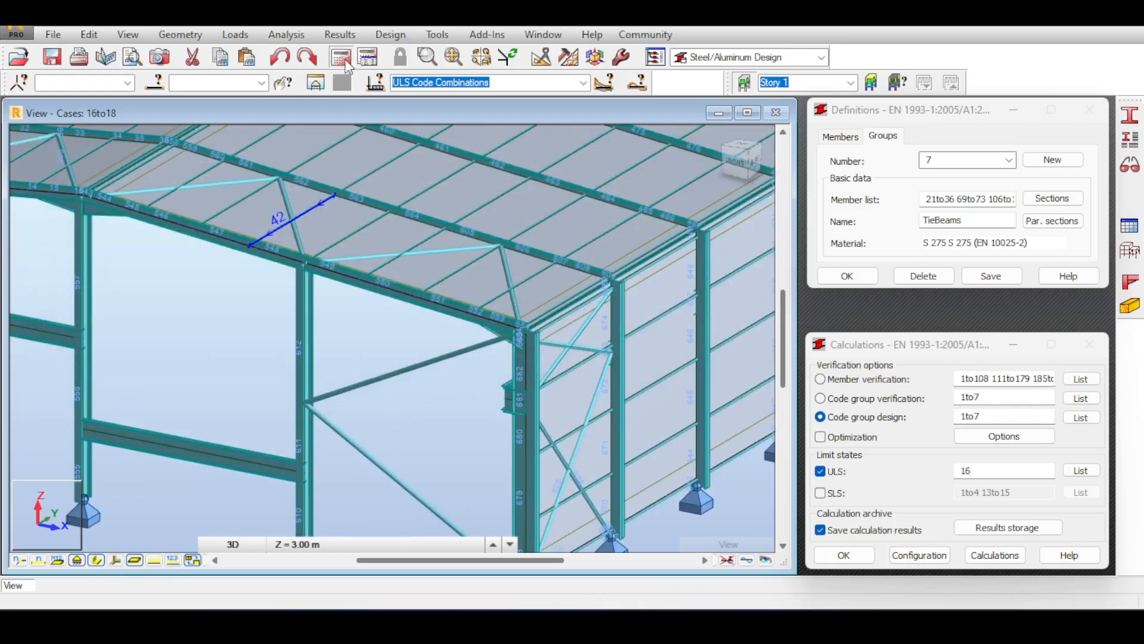
left_click(345, 59)
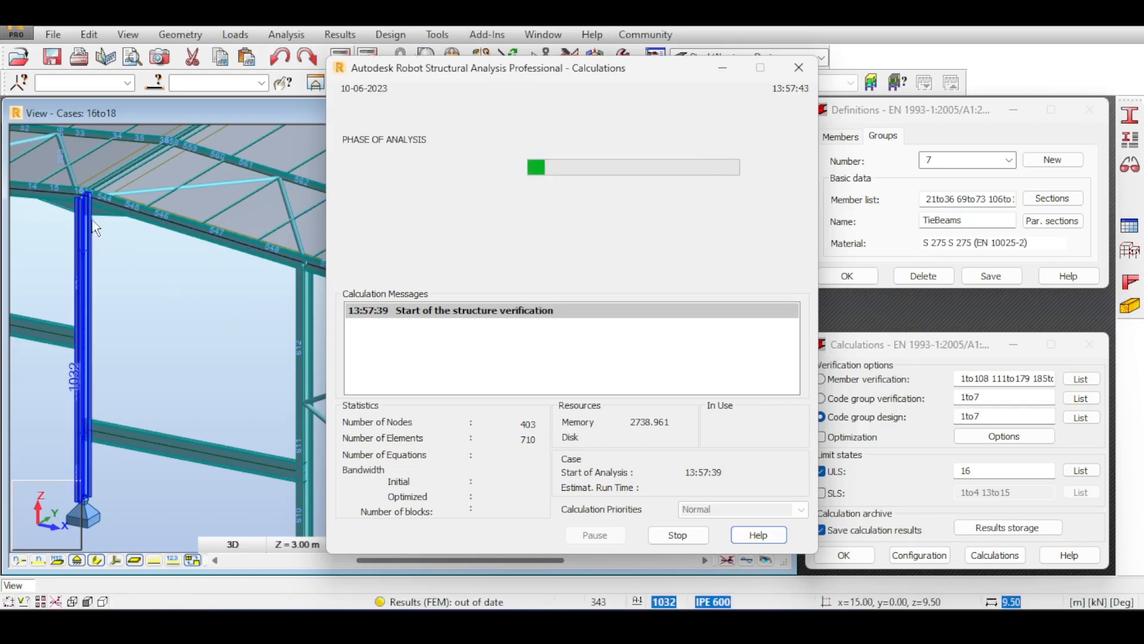
Pan, zoom and orbit the rendered warehouse while the analysis reruns.
scroll(126, 233, "up", 1)
middle_click_drag(128, 234, 274, 283)
scroll(273, 283, "up", 3)
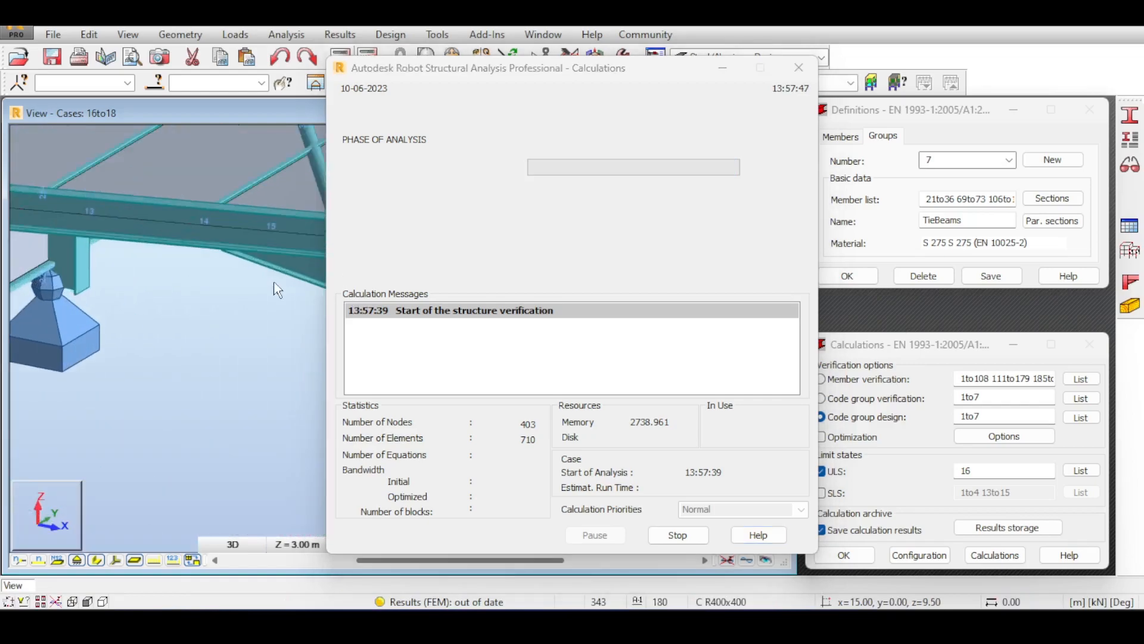
scroll(274, 283, "up", 2)
scroll(190, 283, "down", 5)
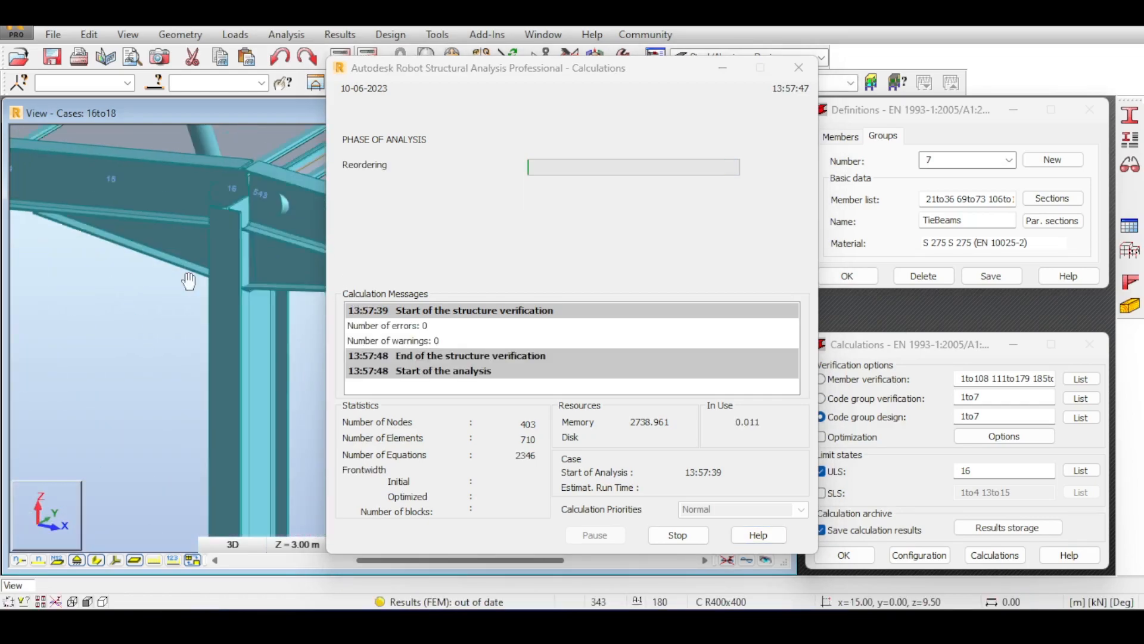
middle_click_drag(173, 332, 477, 340)
middle_click_drag(179, 401, 453, 352)
middle_click_drag(179, 347, 685, 477)
middle_click_drag(176, 238, 49, 217)
scroll(238, 257, "up", 6)
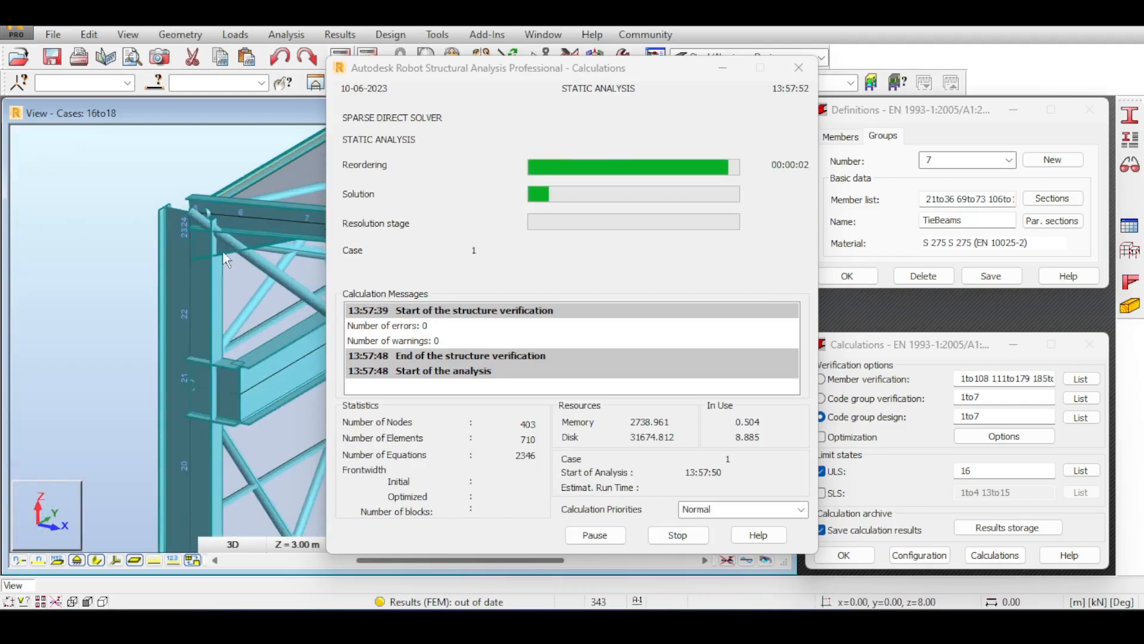
scroll(166, 211, "down", 2)
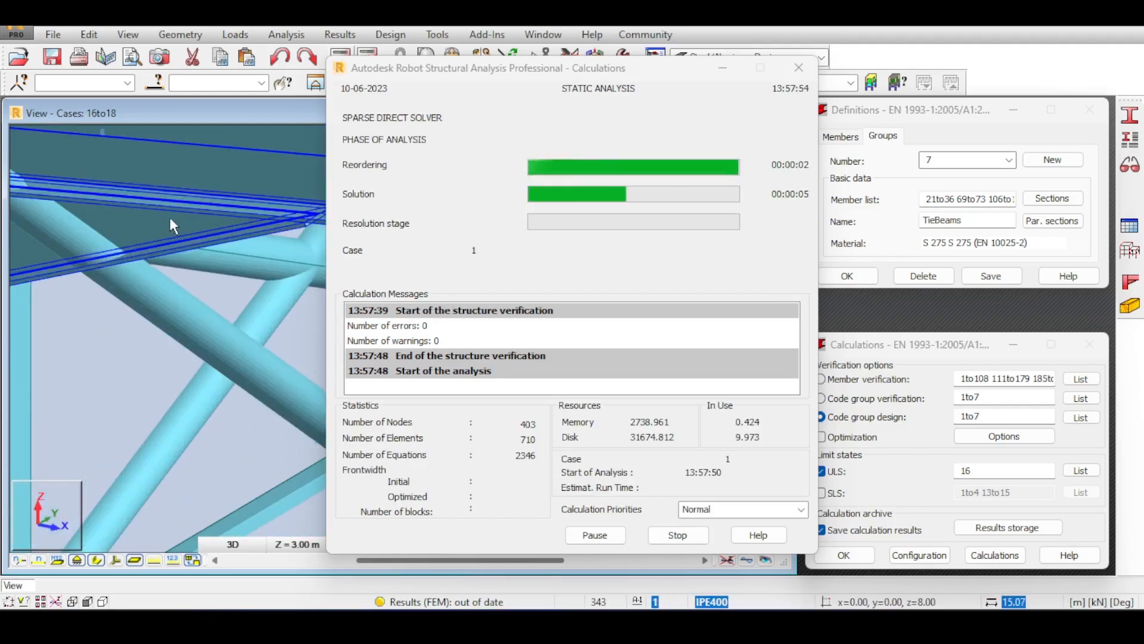
scroll(173, 225, "down", 3)
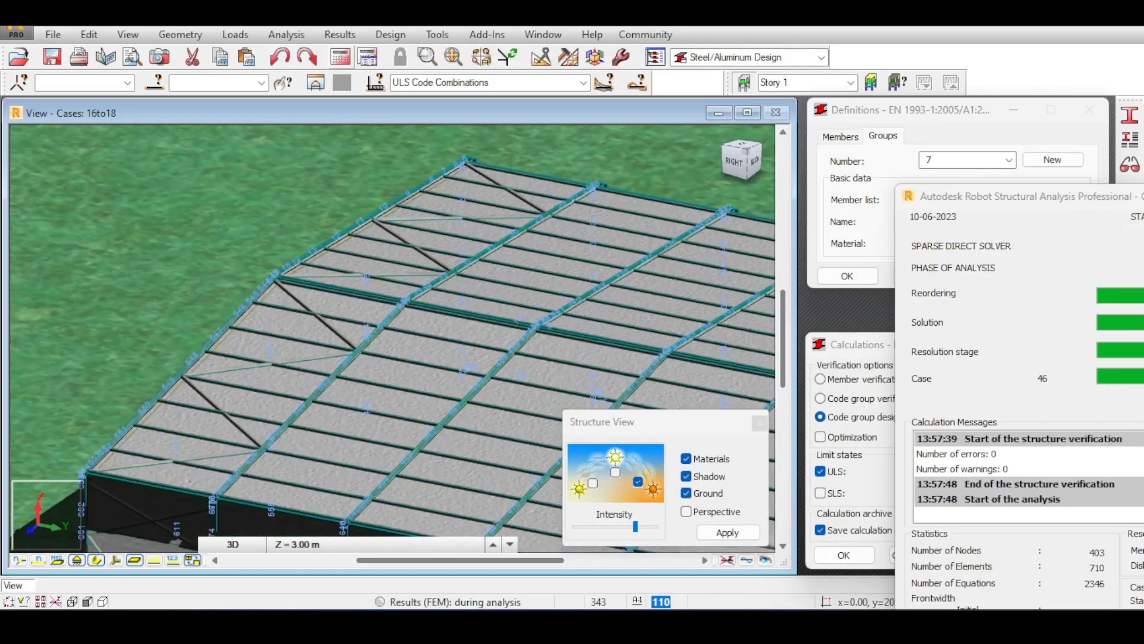
middle_click_drag(393, 346, 291, 251, "shift")
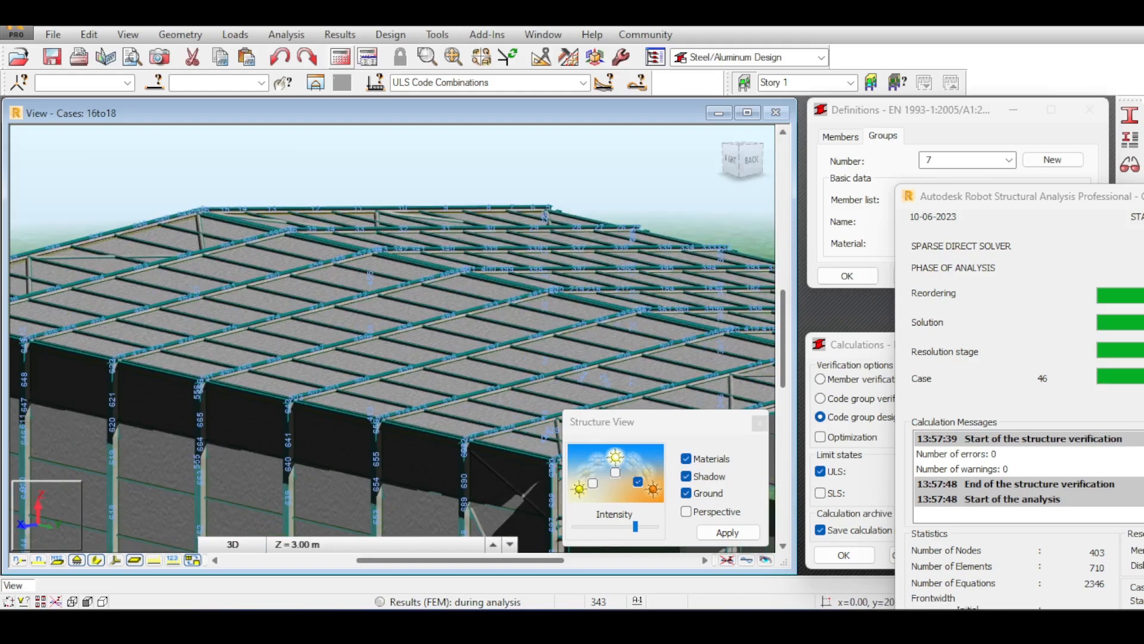
Inspect the rendered model while all 87 cases finish solving, then save it.
middle_click_drag(640, 215, 370, 135)
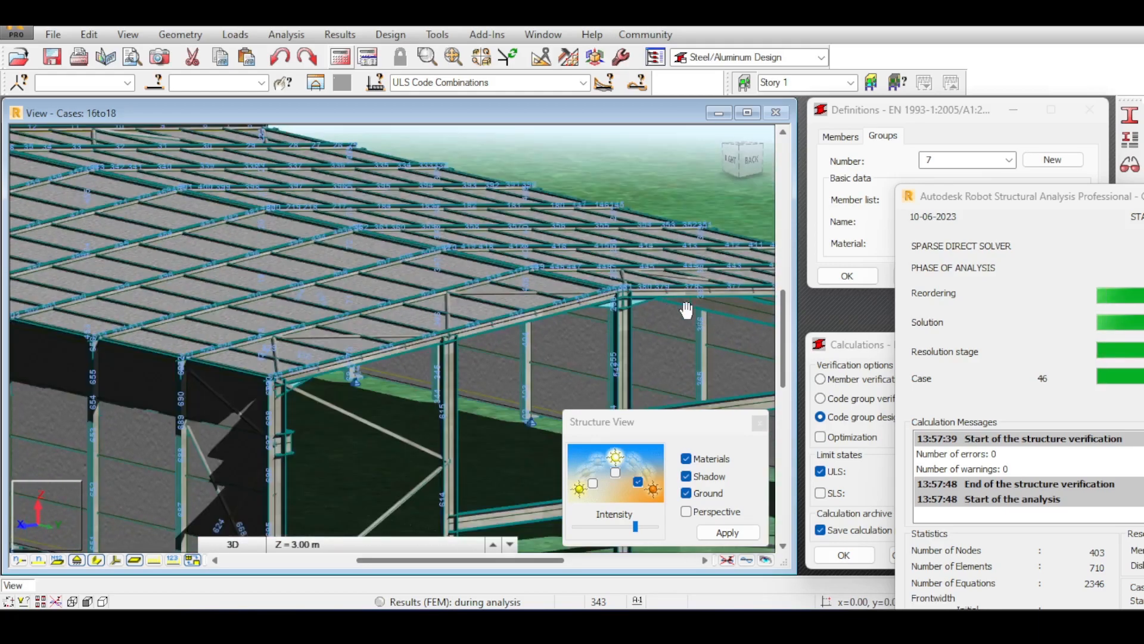
middle_click_drag(613, 279, 554, 258)
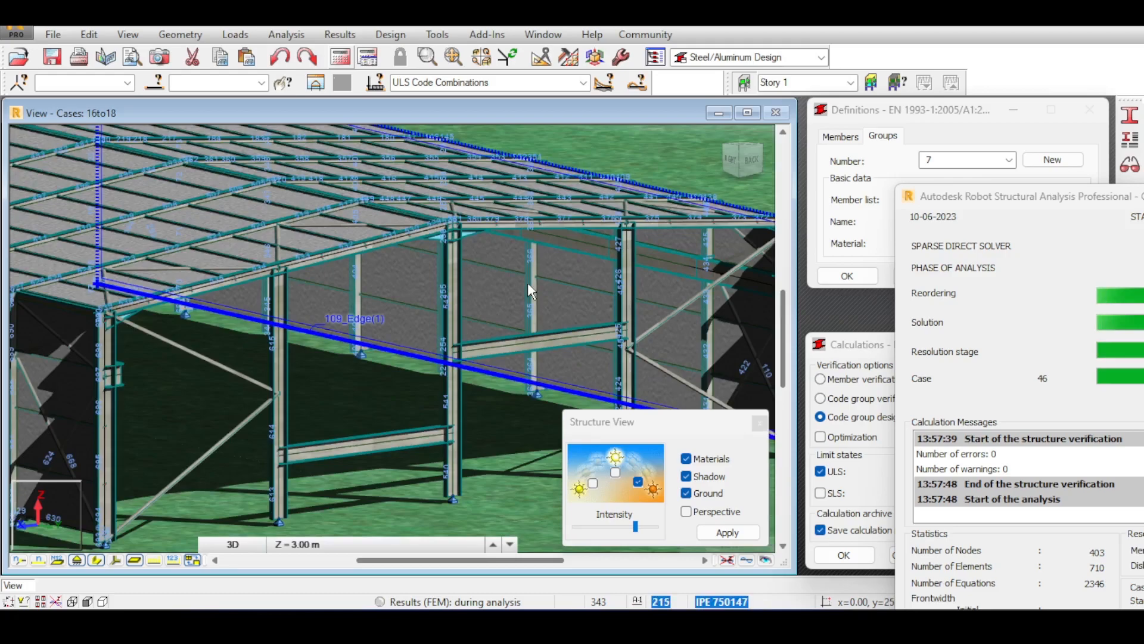
scroll(527, 282, "down", 1)
scroll(460, 204, "up", 1)
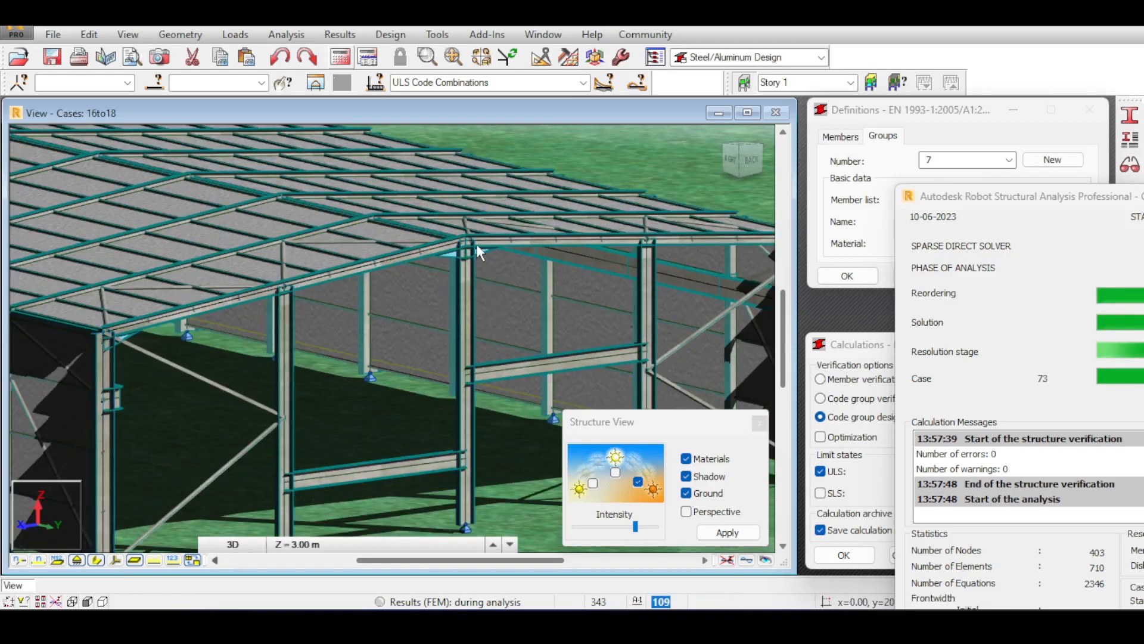
scroll(478, 240, "up", 3)
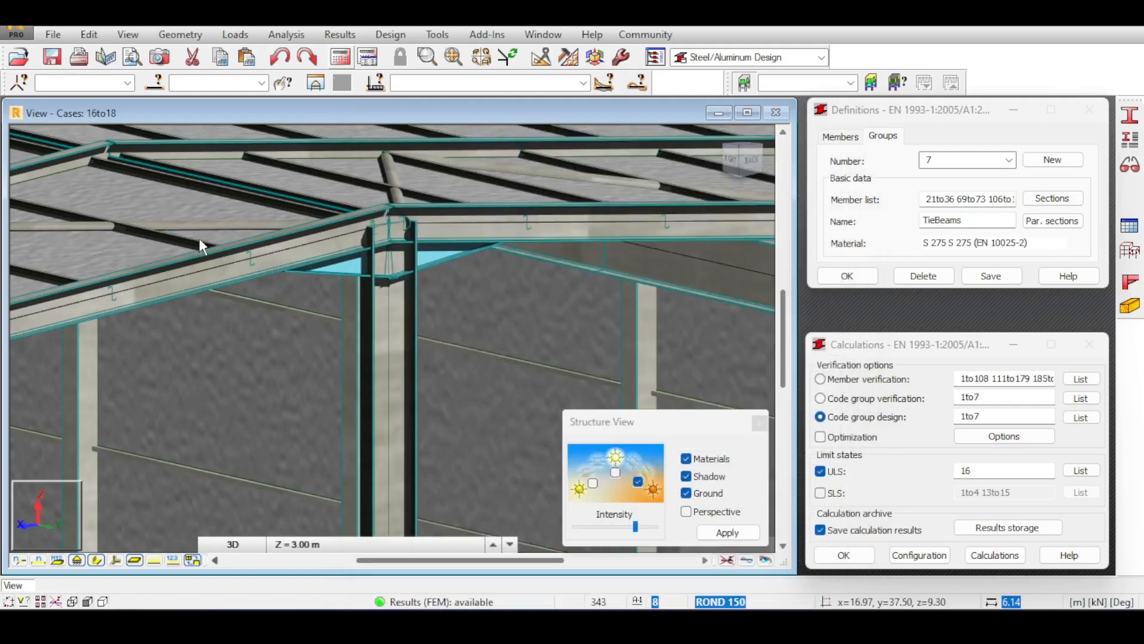
scroll(199, 239, "down", 3)
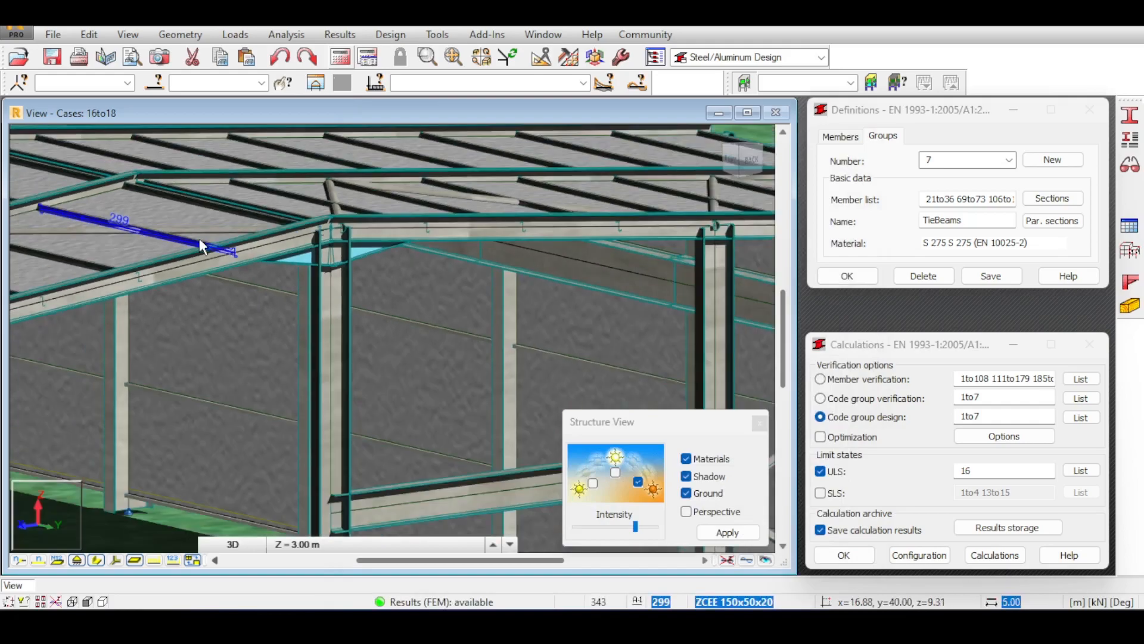
scroll(199, 238, "down", 1)
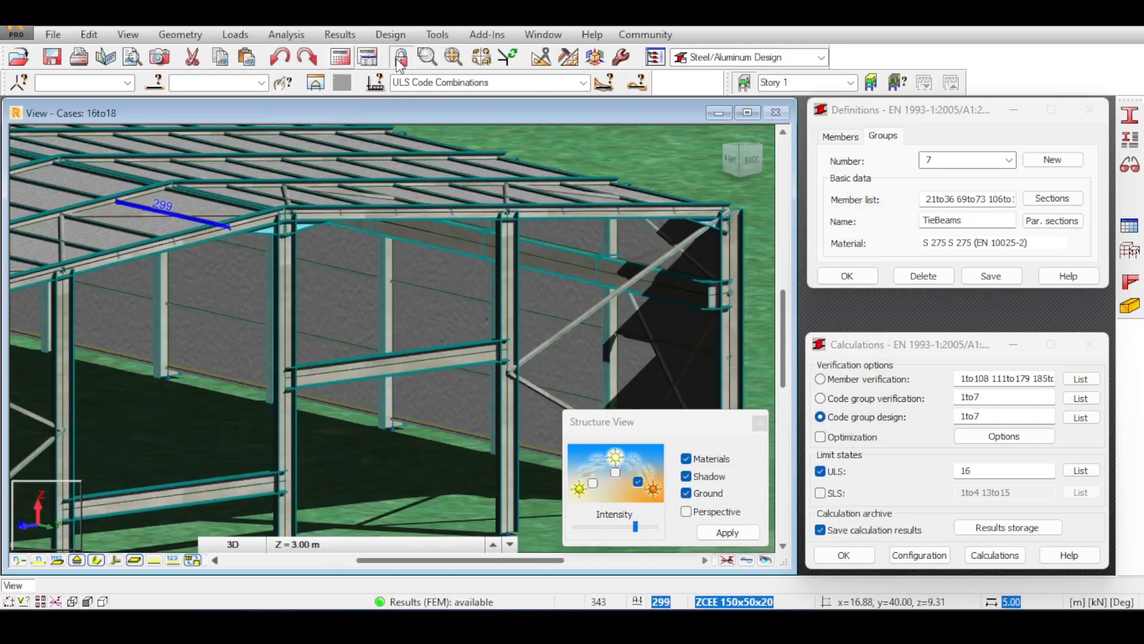
left_click(55, 57)
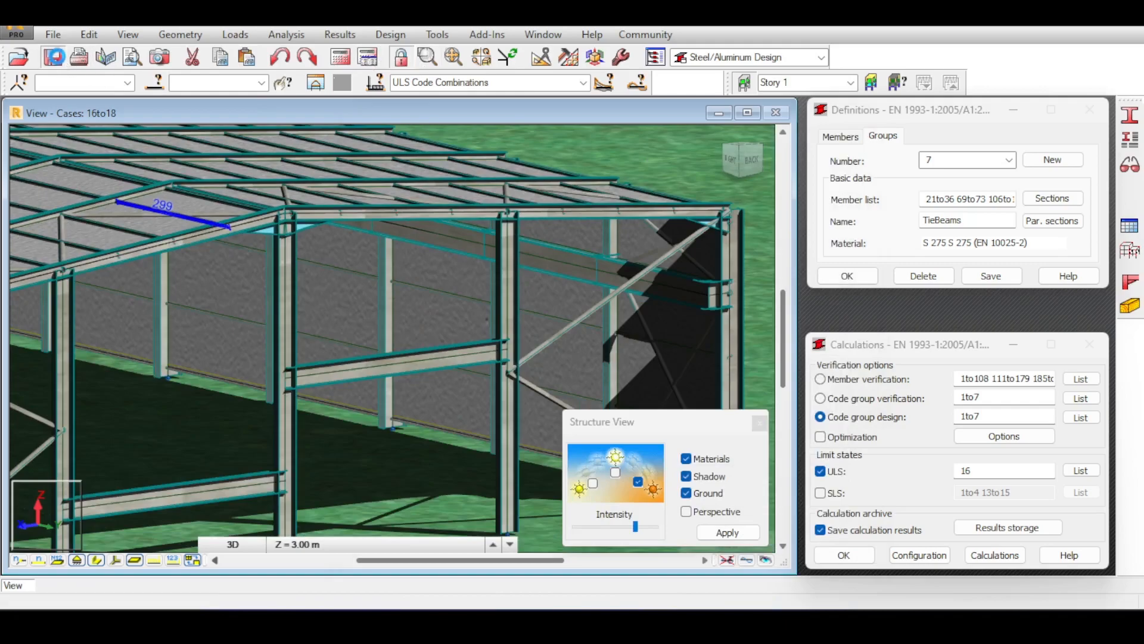